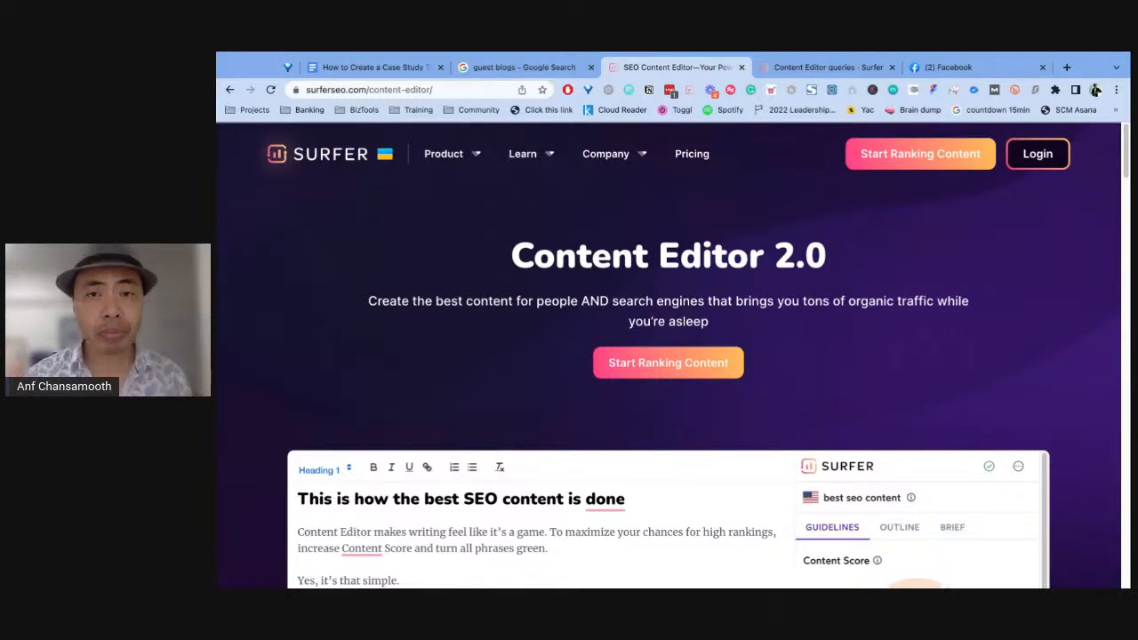
Examine the interactive Content Editor demo on the Surfer page, including its content score, word, heading and image guidelines, and keyword terms.
scroll(950, 345, "down", 3)
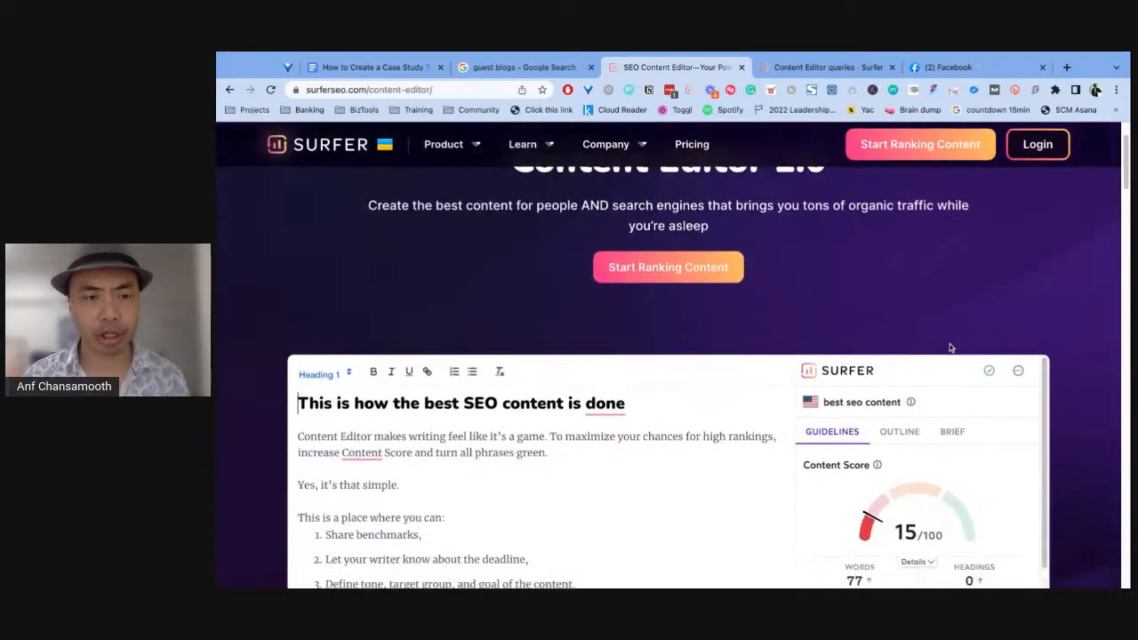
scroll(985, 365, "down", 2)
scroll(991, 360, "up", 3)
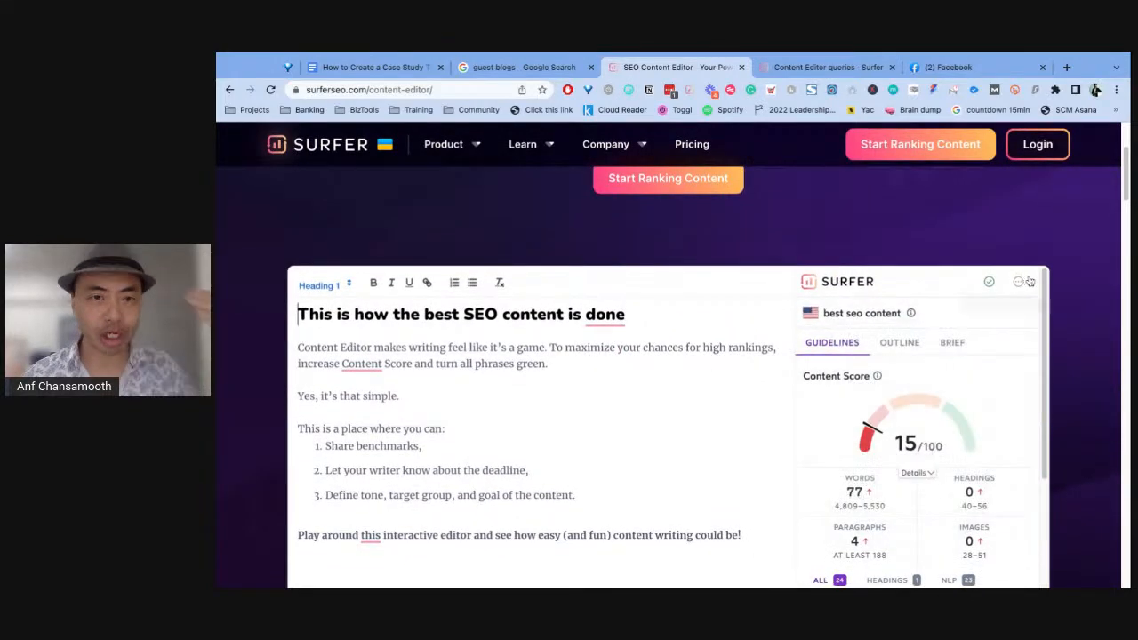
scroll(1081, 276, "down", 5)
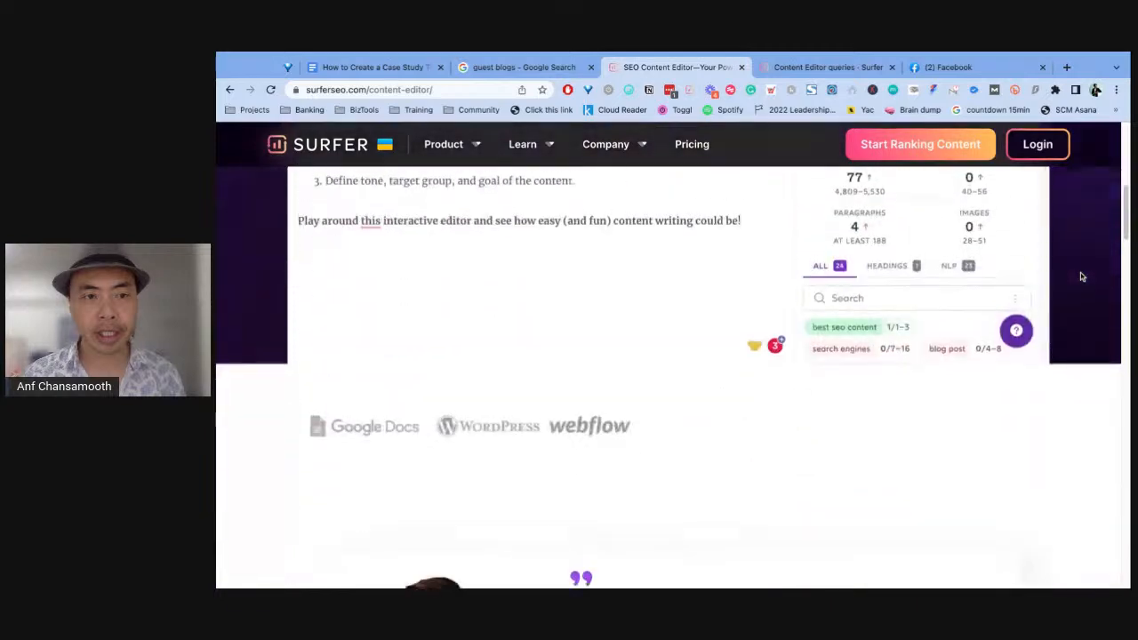
scroll(667, 374, "up", 5)
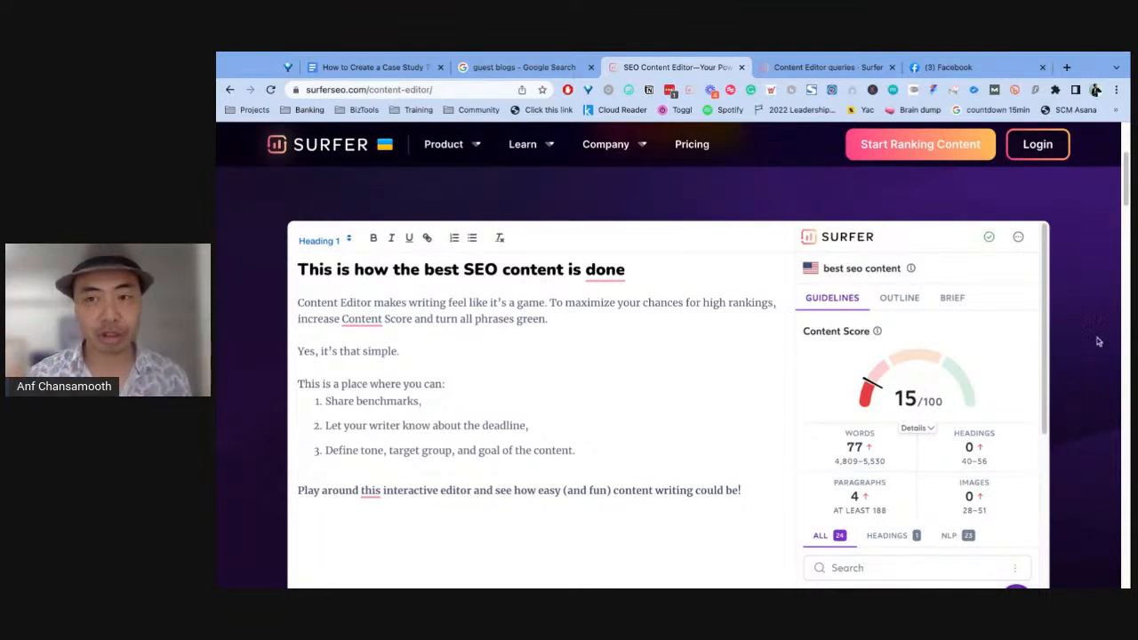
scroll(1096, 338, "down", 1)
scroll(1095, 338, "down", 2)
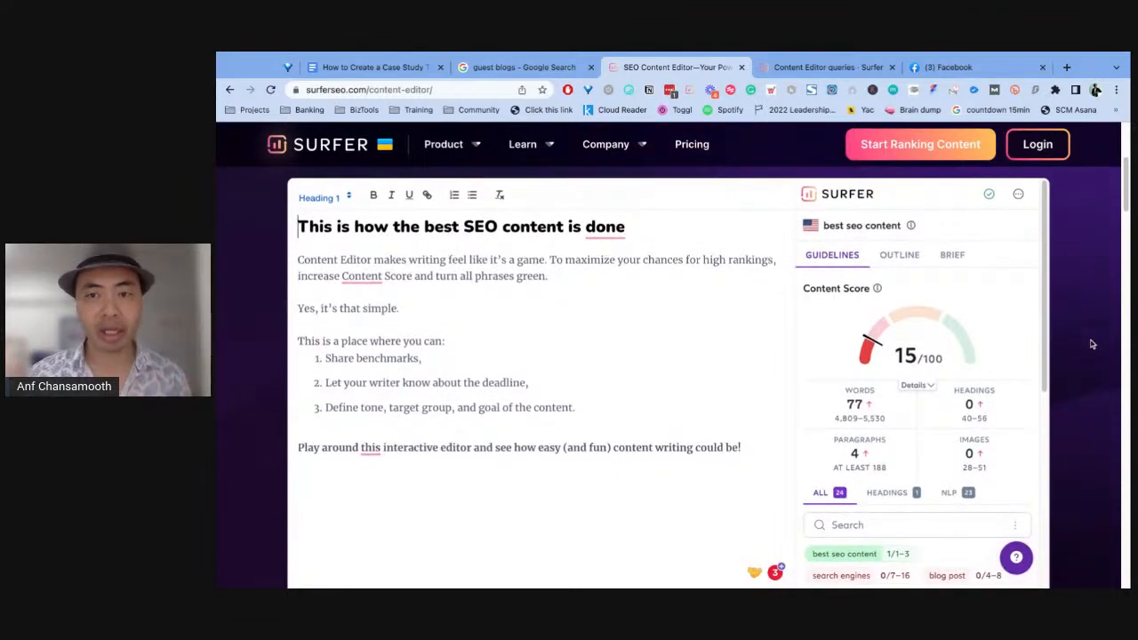
scroll(1086, 347, "down", 1)
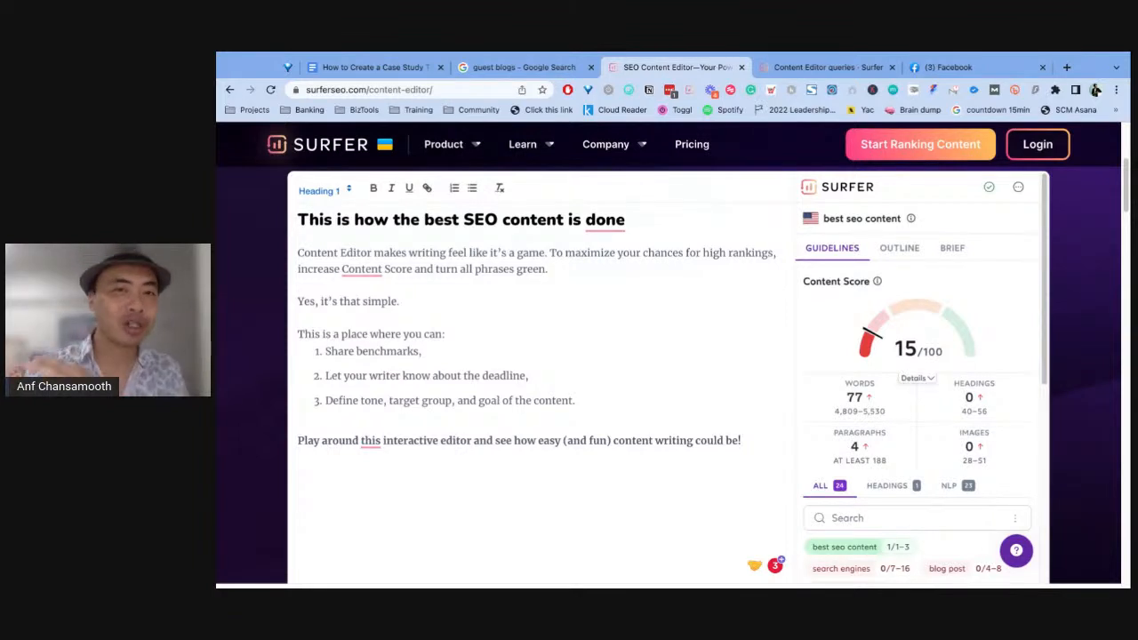
scroll(1071, 342, "down", 1)
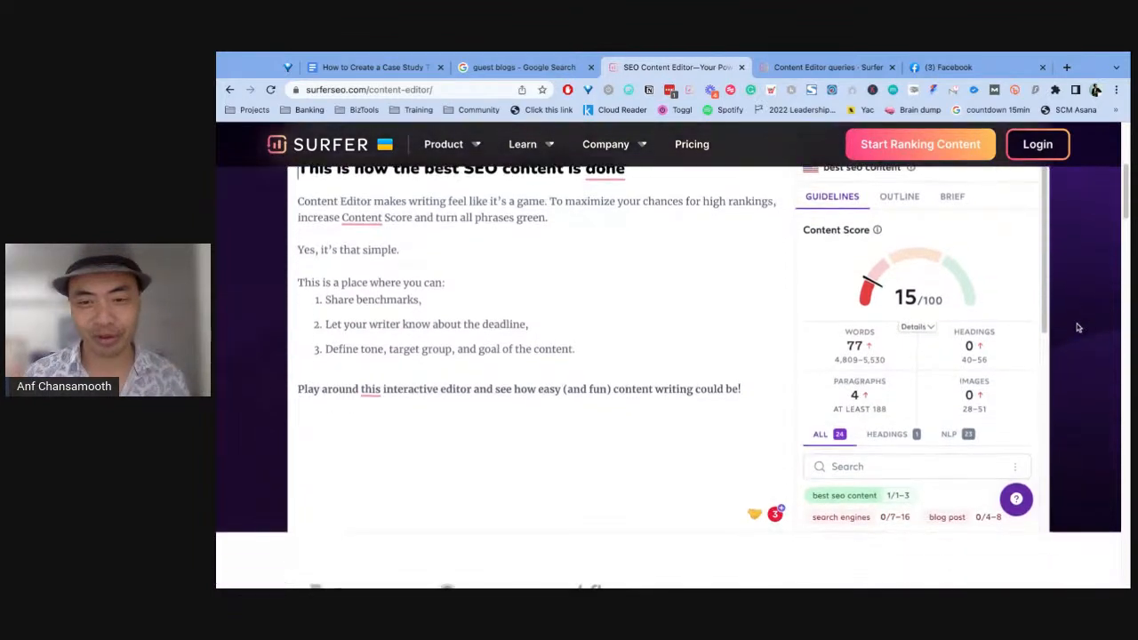
scroll(1080, 318, "down", 2)
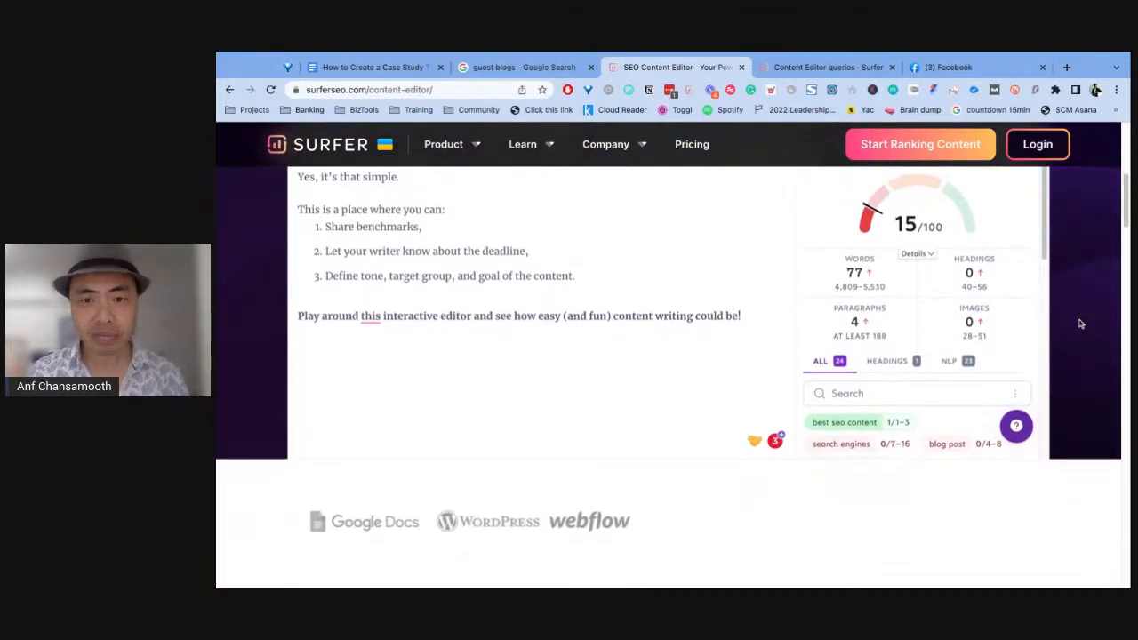
scroll(1079, 322, "down", 1)
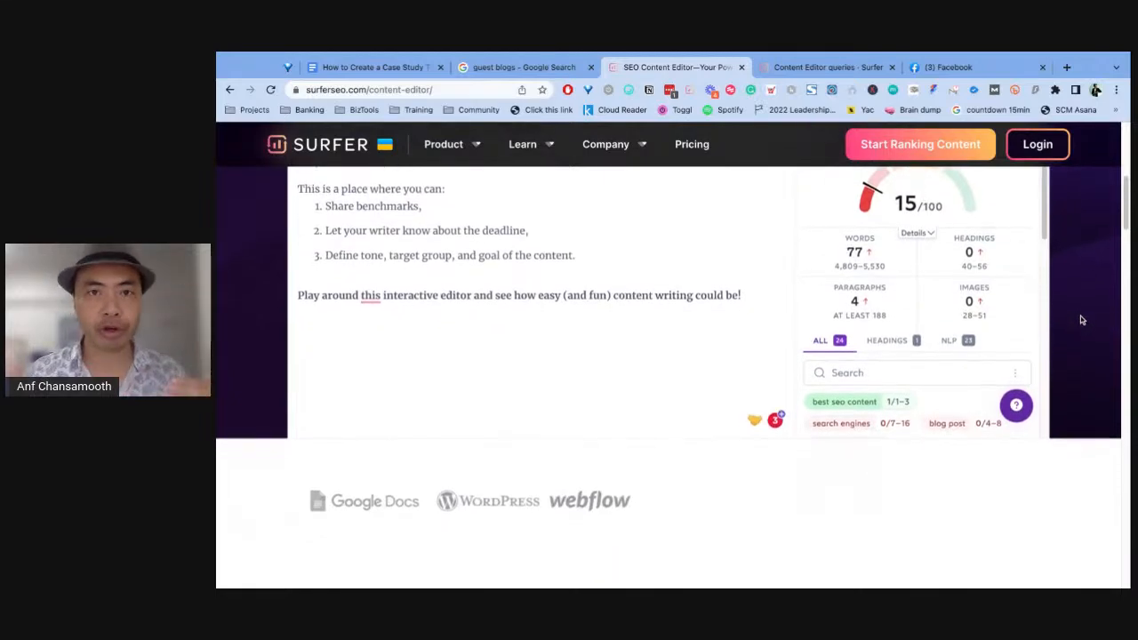
Review the integrations, the customer testimonial, and the "Write hyper-relevant content" and "Receive instant feedback" sections of the Content Editor page.
scroll(1076, 322, "down", 5)
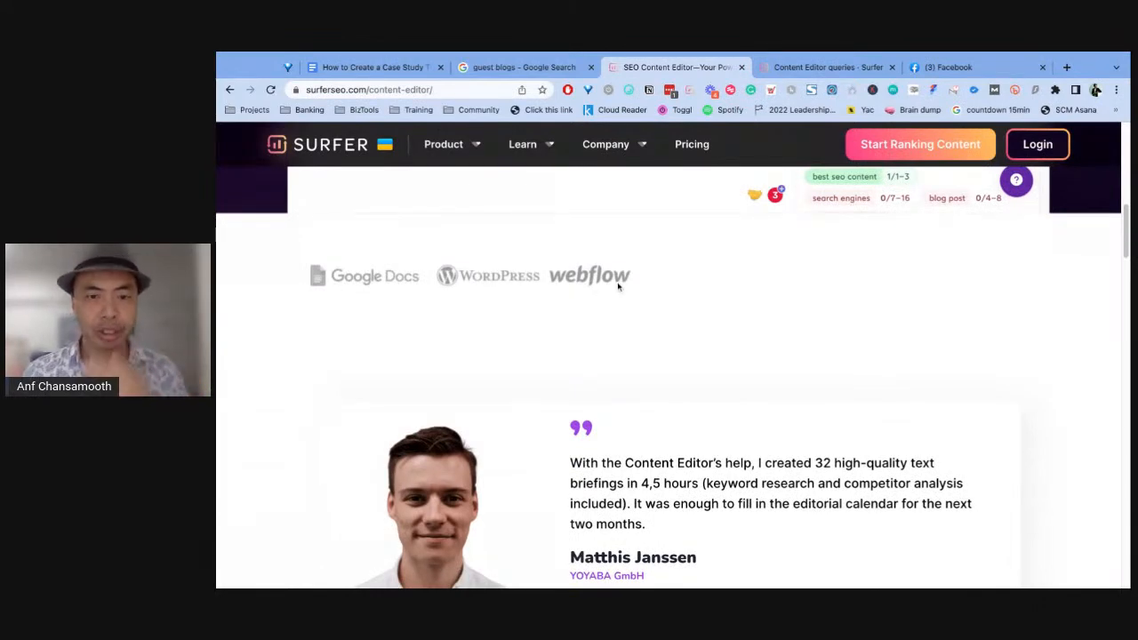
scroll(898, 309, "down", 1)
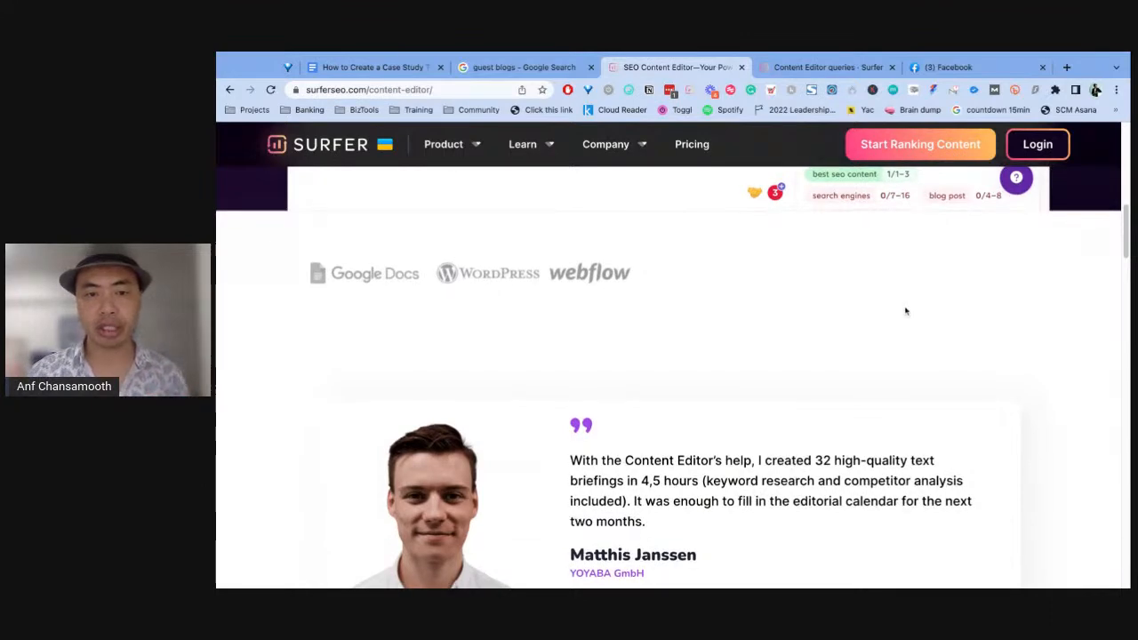
scroll(906, 310, "down", 6)
scroll(954, 319, "down", 2)
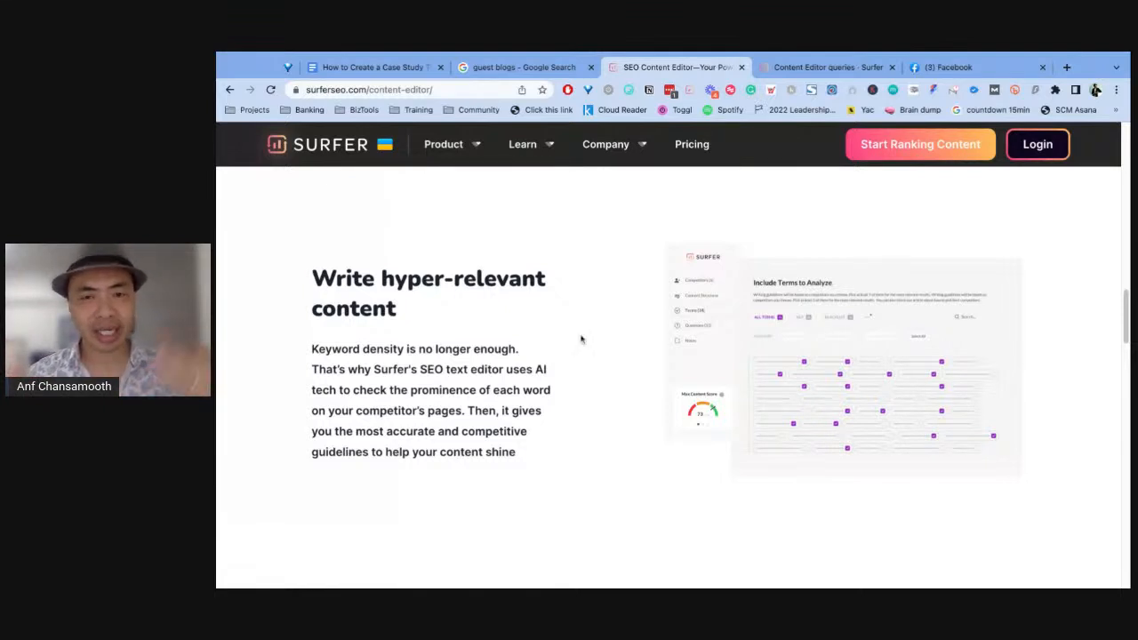
scroll(583, 335, "down", 3)
scroll(583, 335, "down", 1)
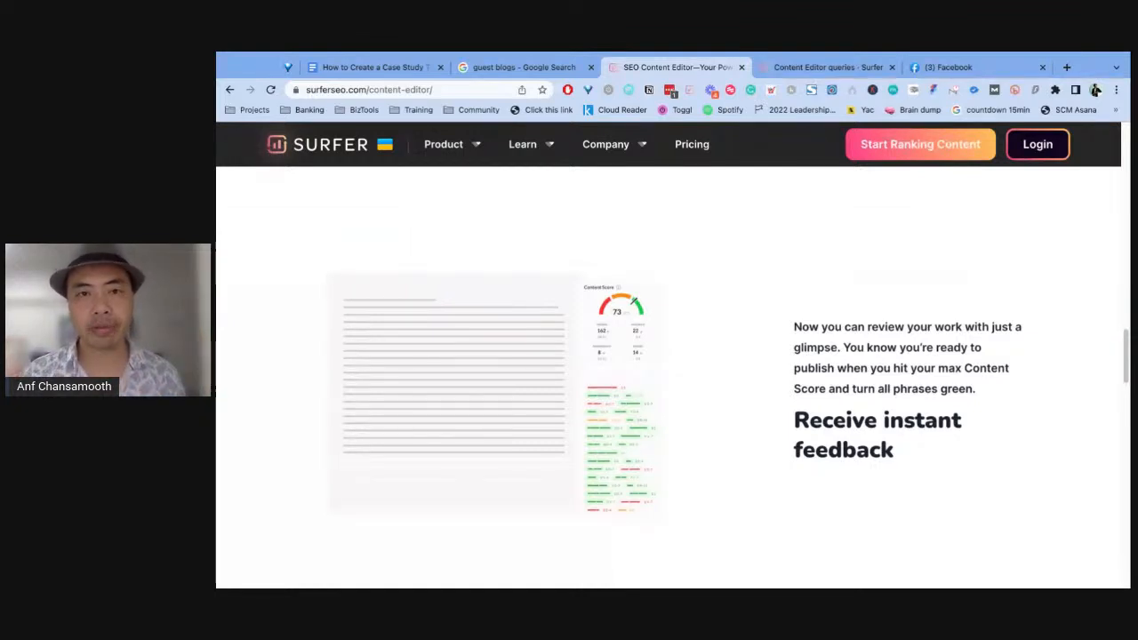
scroll(785, 336, "down", 1)
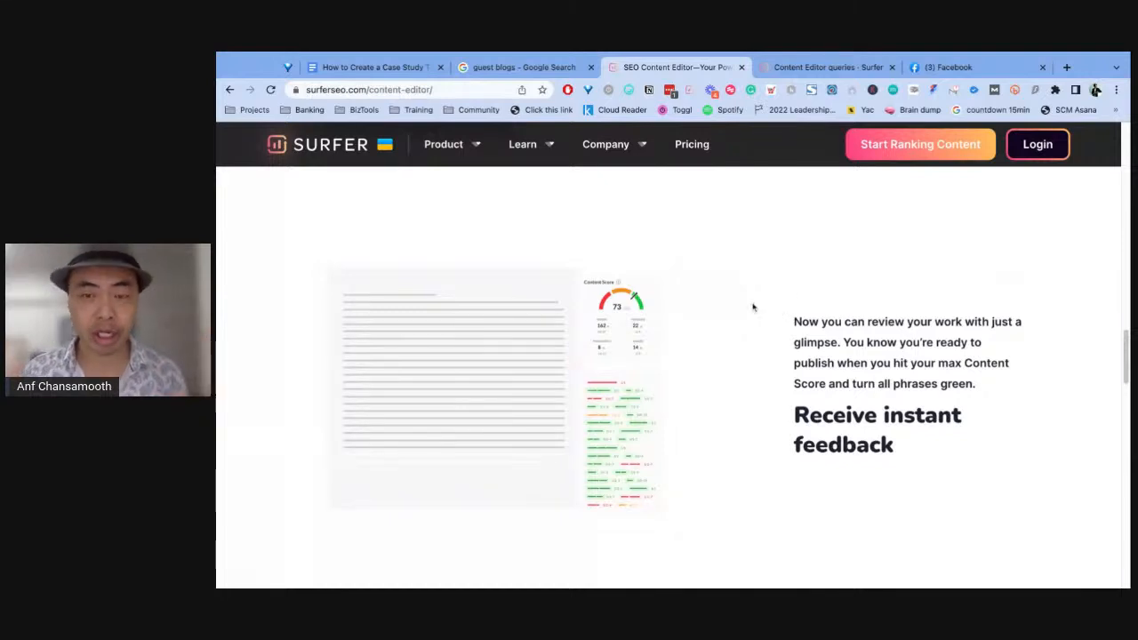
scroll(755, 306, "down", 1)
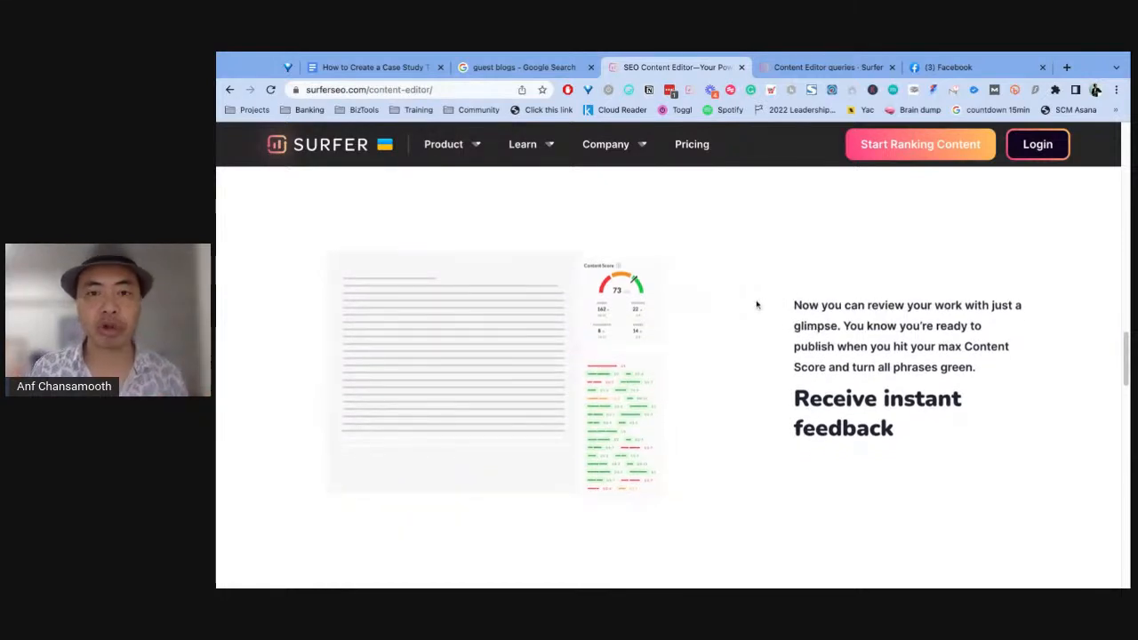
scroll(755, 304, "down", 1)
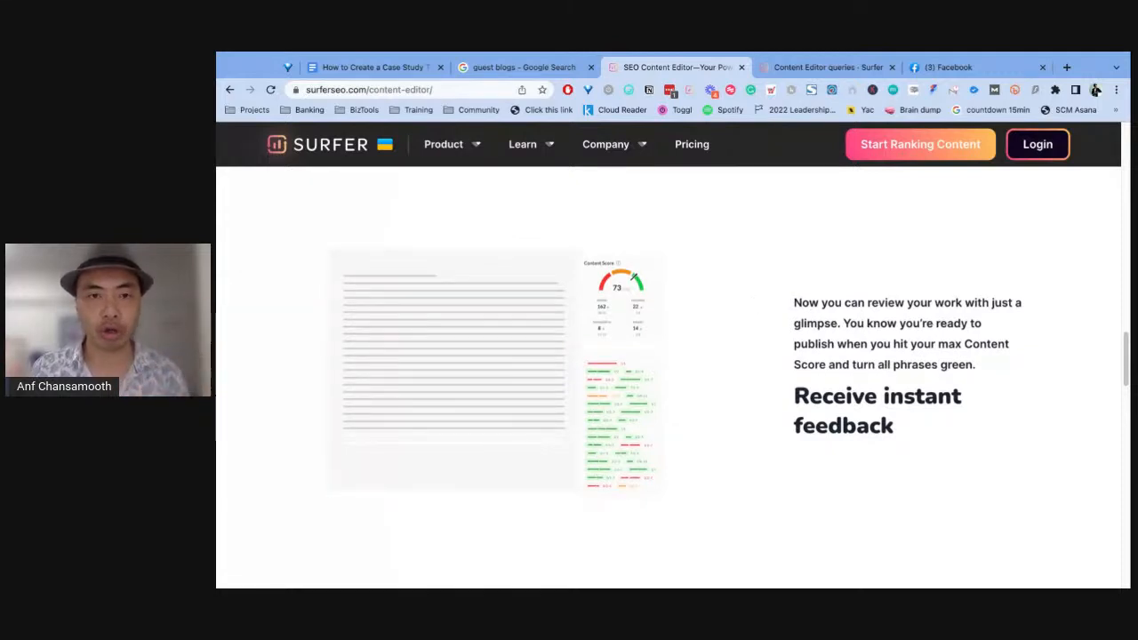
Read the "Rank for multiple keywords with one content piece" and Google Chrome extension sections, and return to the page's beginning.
scroll(771, 302, "down", 3)
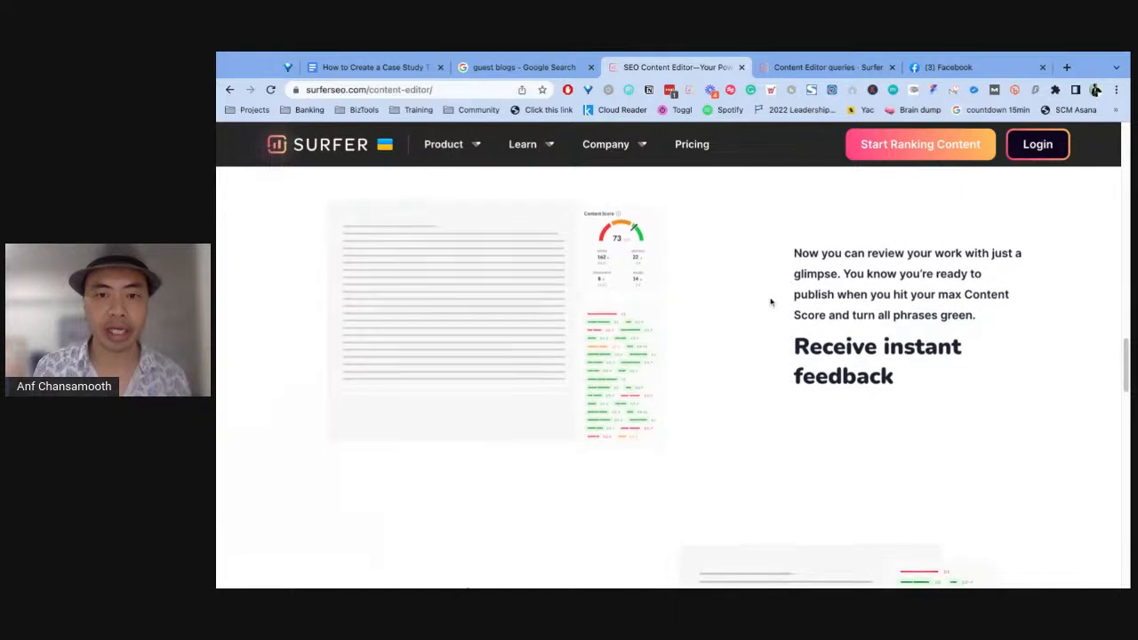
scroll(771, 302, "down", 1)
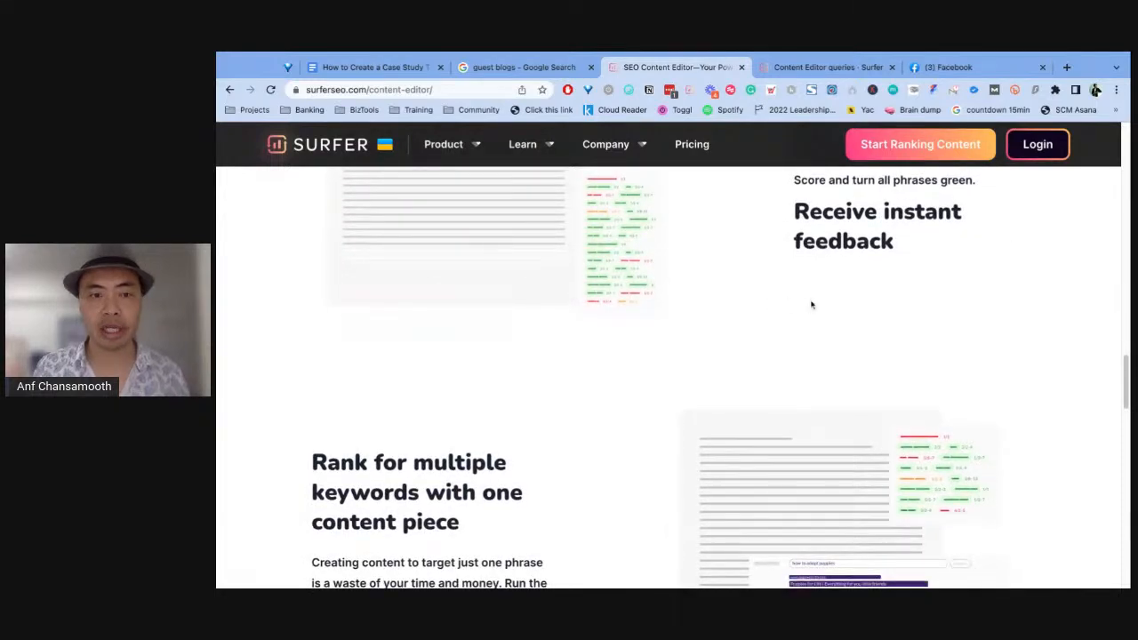
scroll(949, 317, "down", 2)
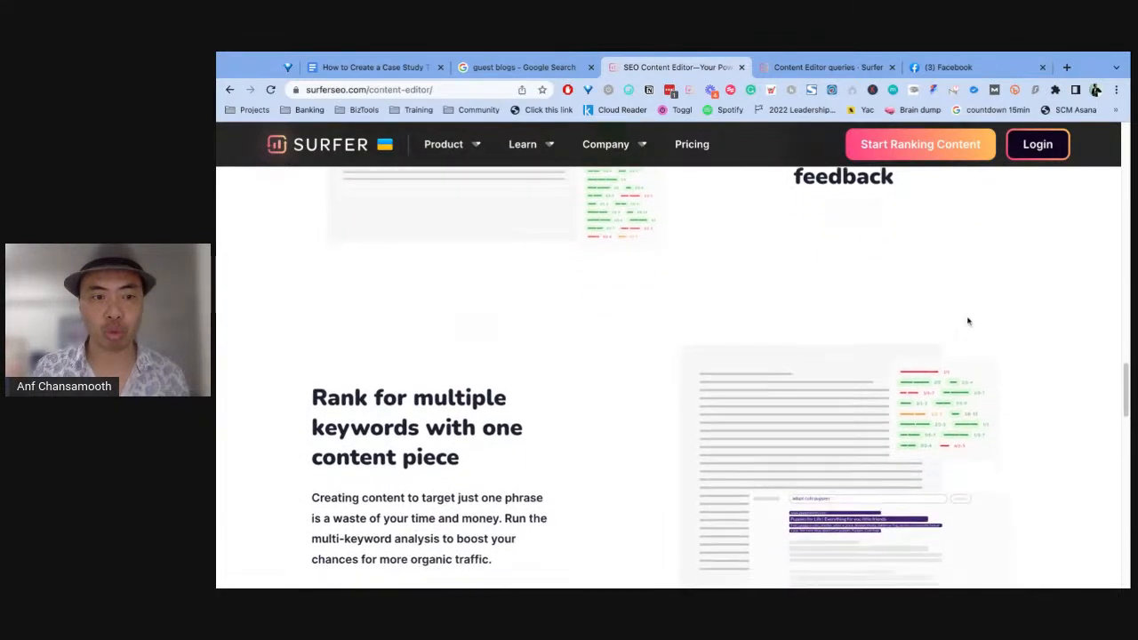
scroll(569, 379, "down", 3)
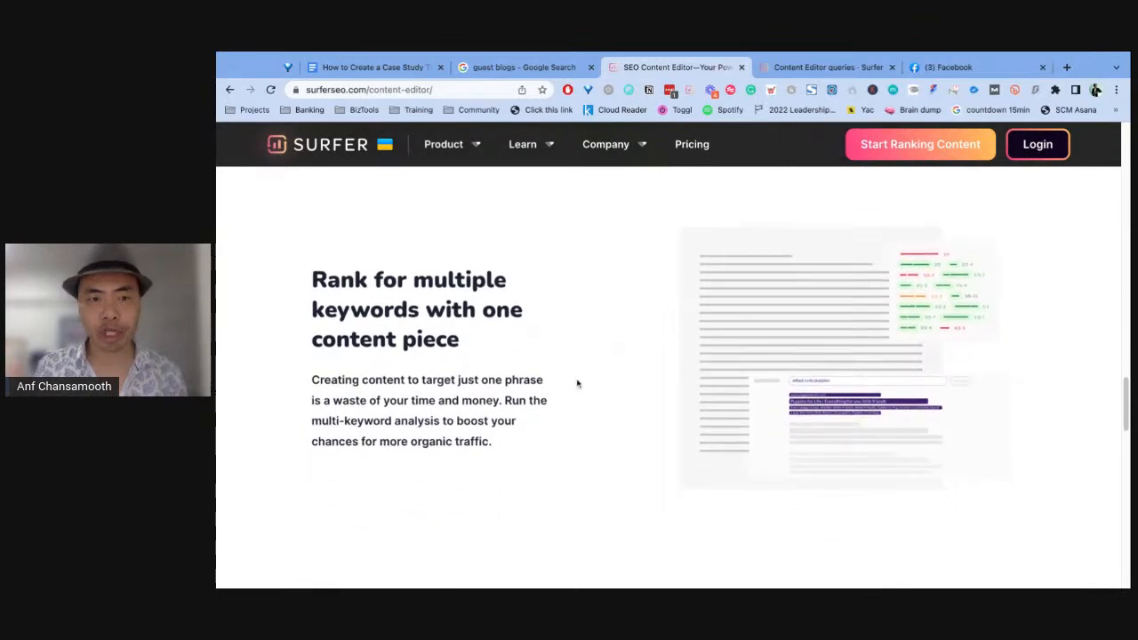
scroll(694, 386, "down", 4)
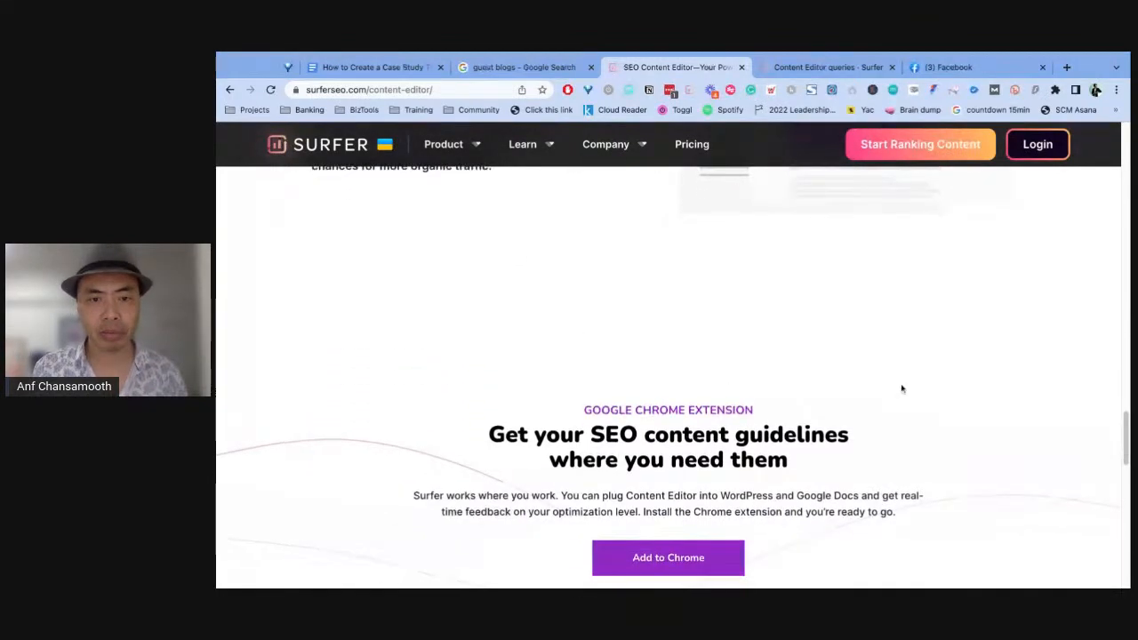
scroll(777, 417, "down", 1)
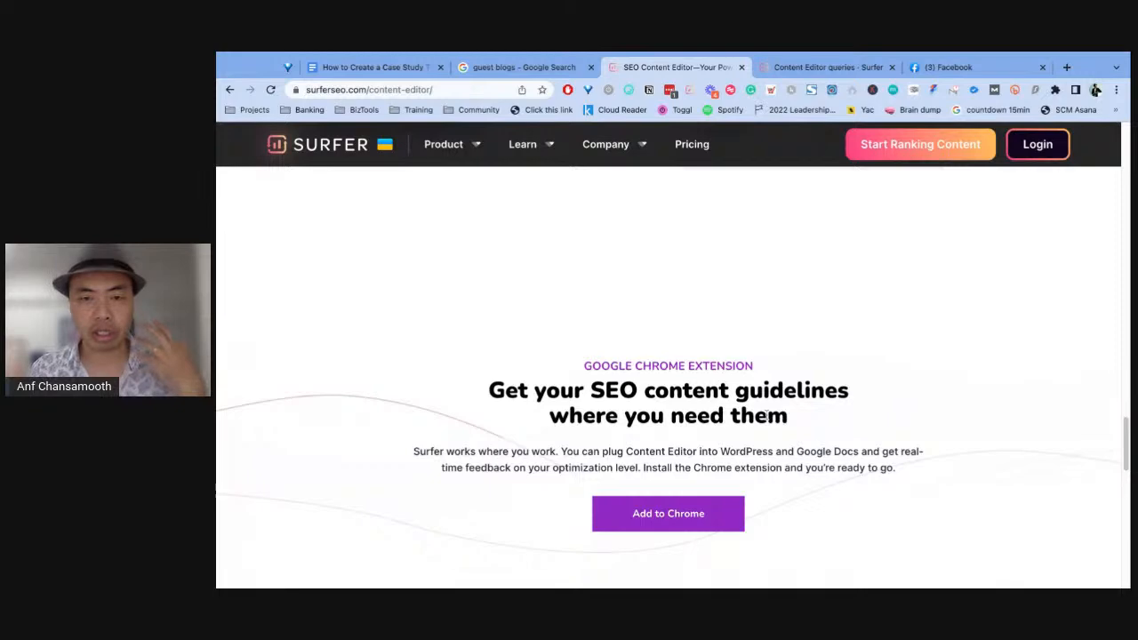
scroll(858, 416, "down", 1)
scroll(854, 356, "up", 15)
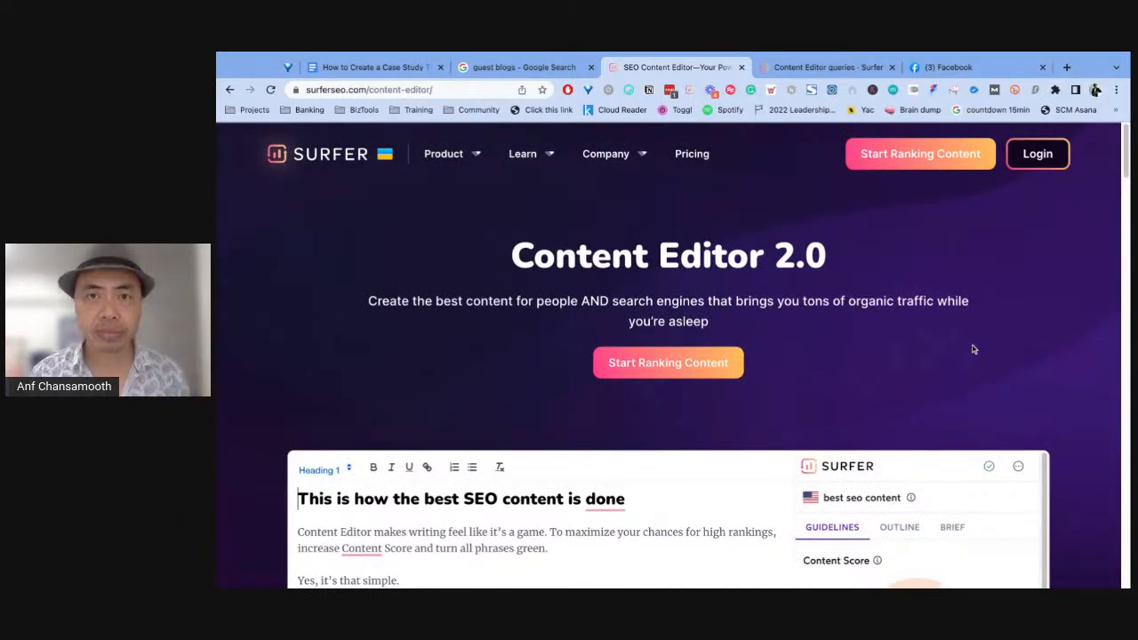
Switch to the Google results for "guest blogs" and highlight the search query and its monthly search volume.
left_click(516, 71)
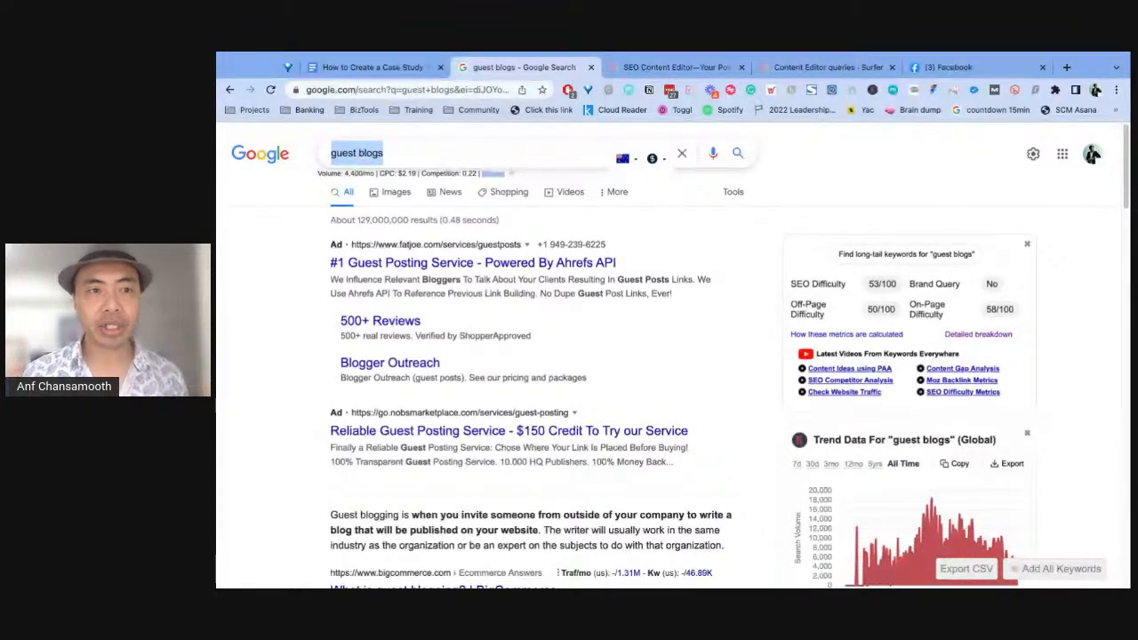
left_click(287, 213)
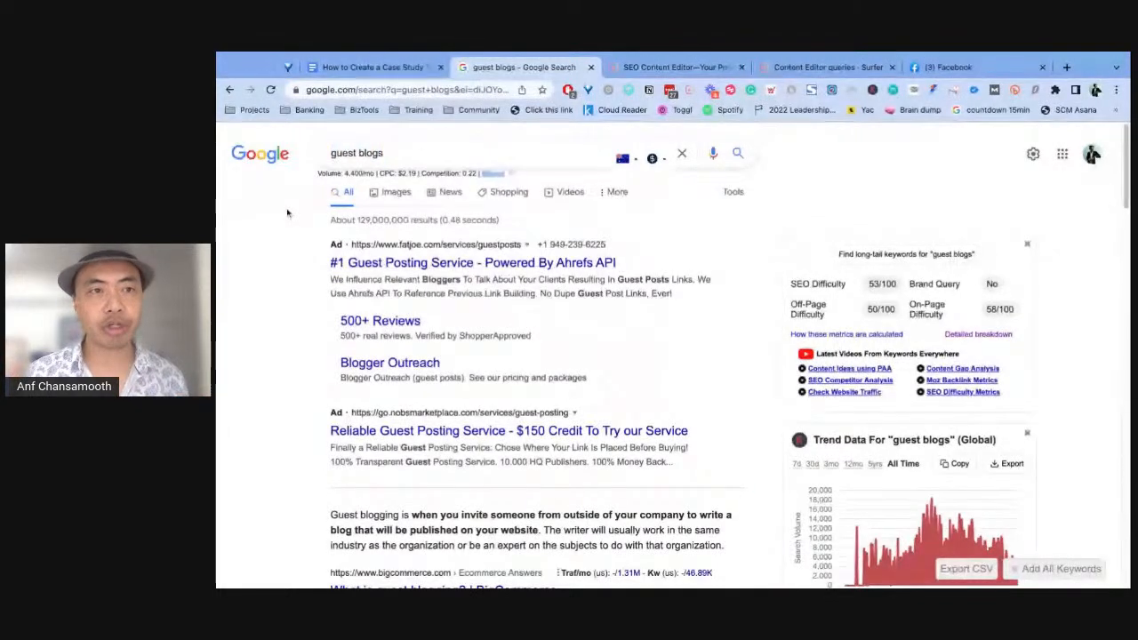
triple_click(394, 153)
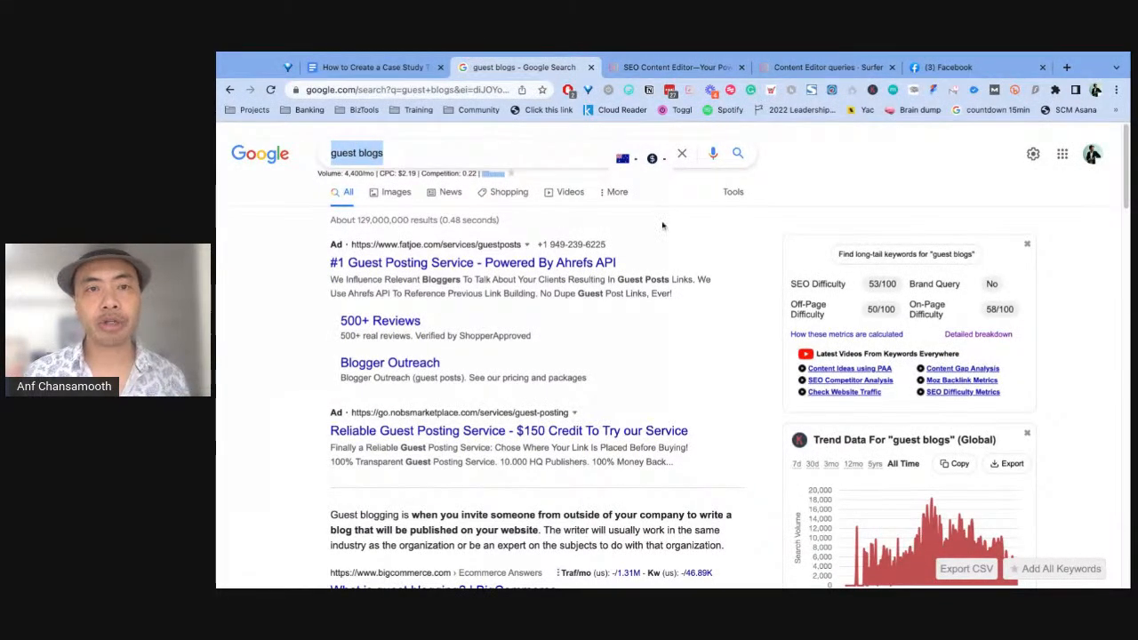
left_click(697, 229)
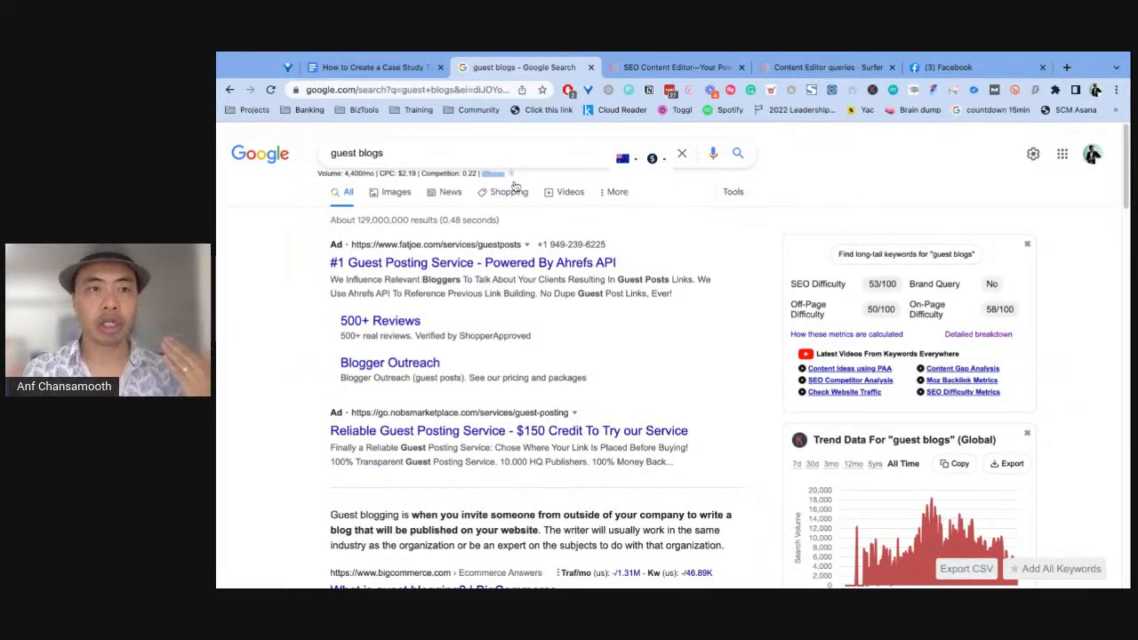
left_click_drag(366, 153, 412, 153)
triple_click(411, 152)
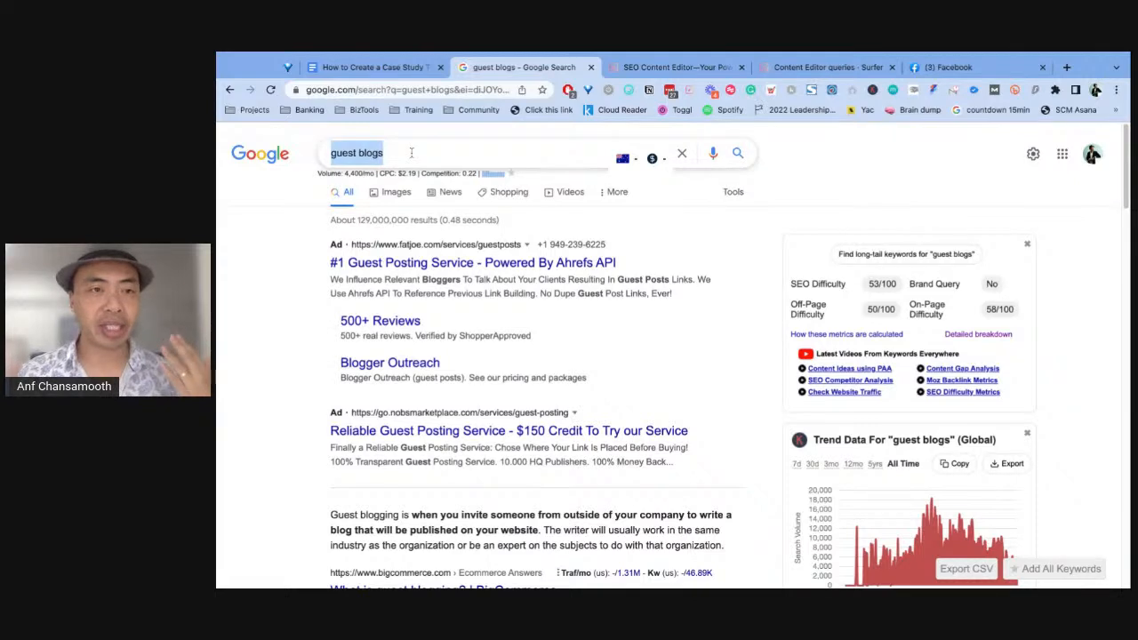
left_click(435, 157)
left_click(766, 184)
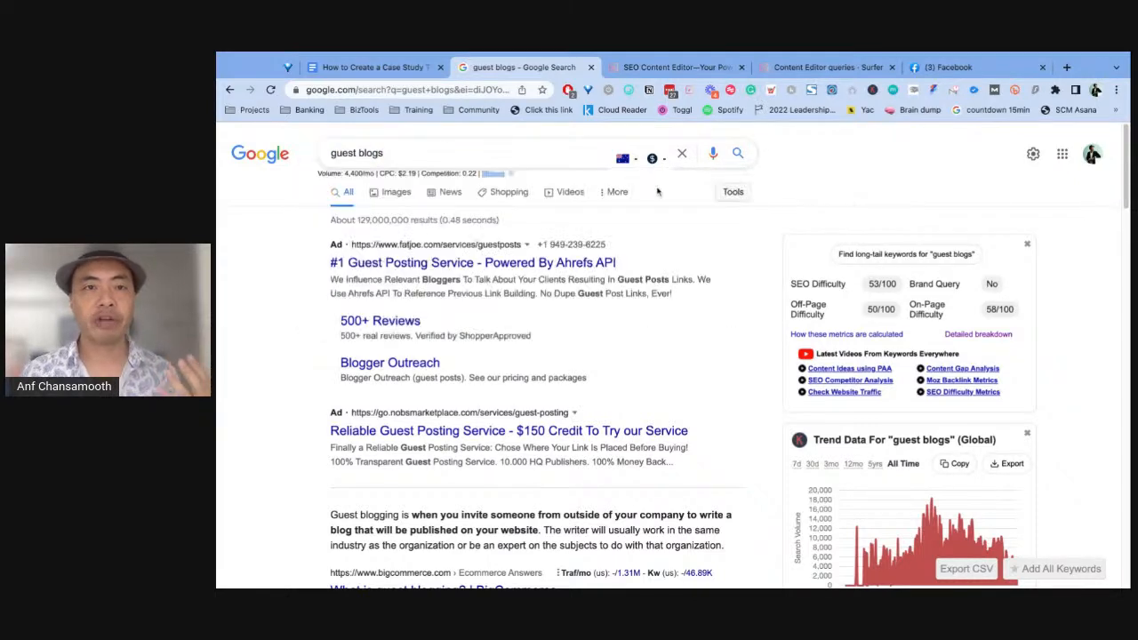
triple_click(439, 156)
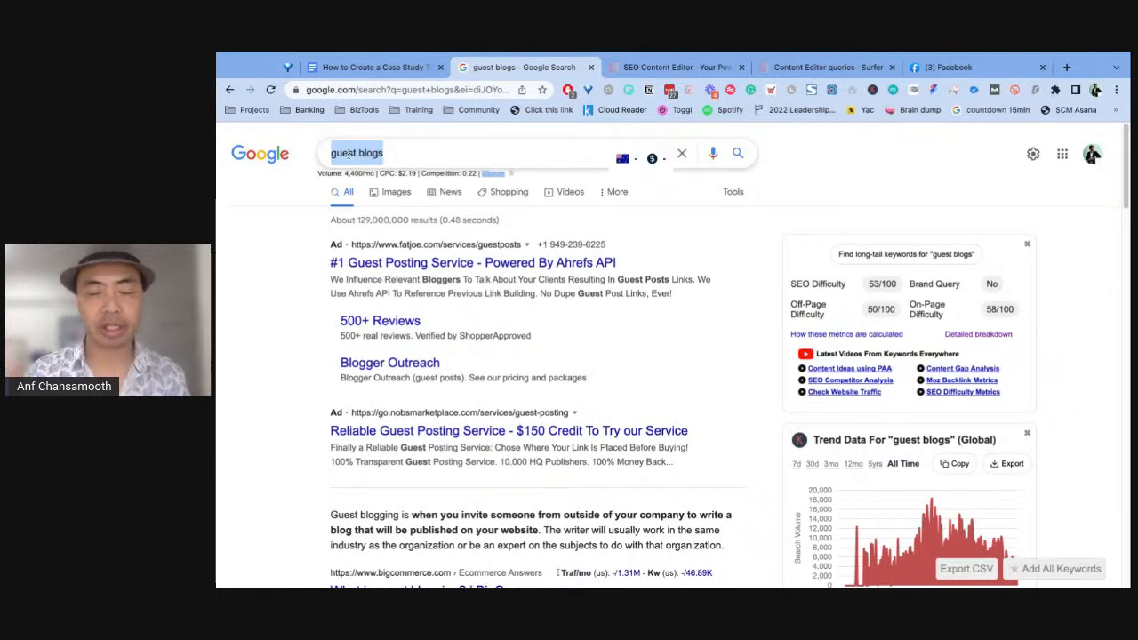
left_click(399, 148)
left_click(273, 243)
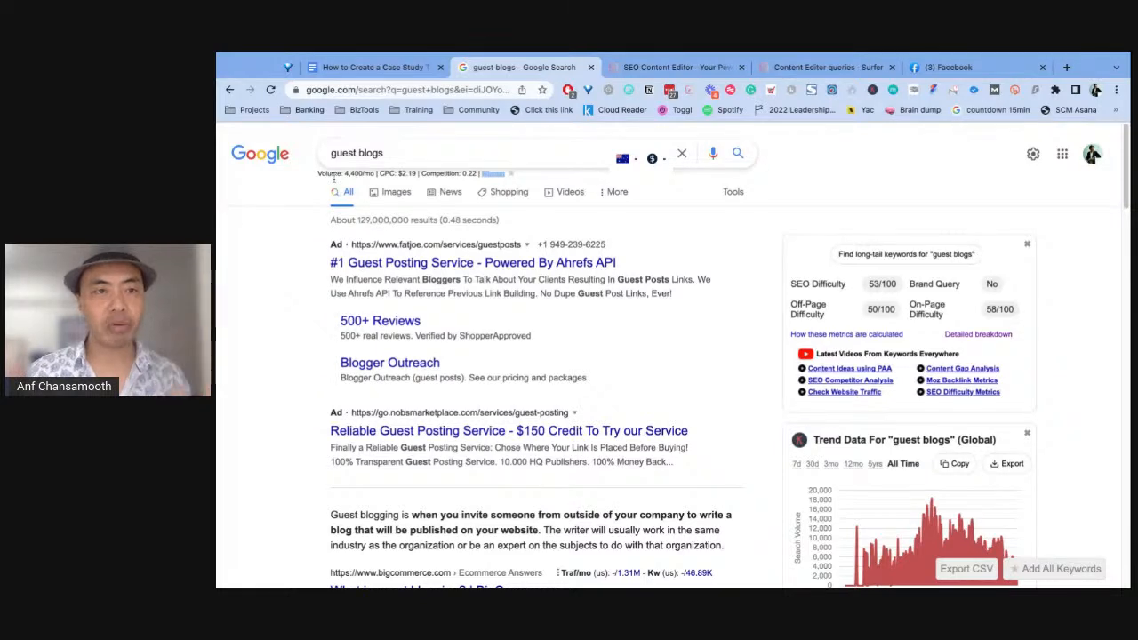
left_click_drag(334, 179, 317, 175)
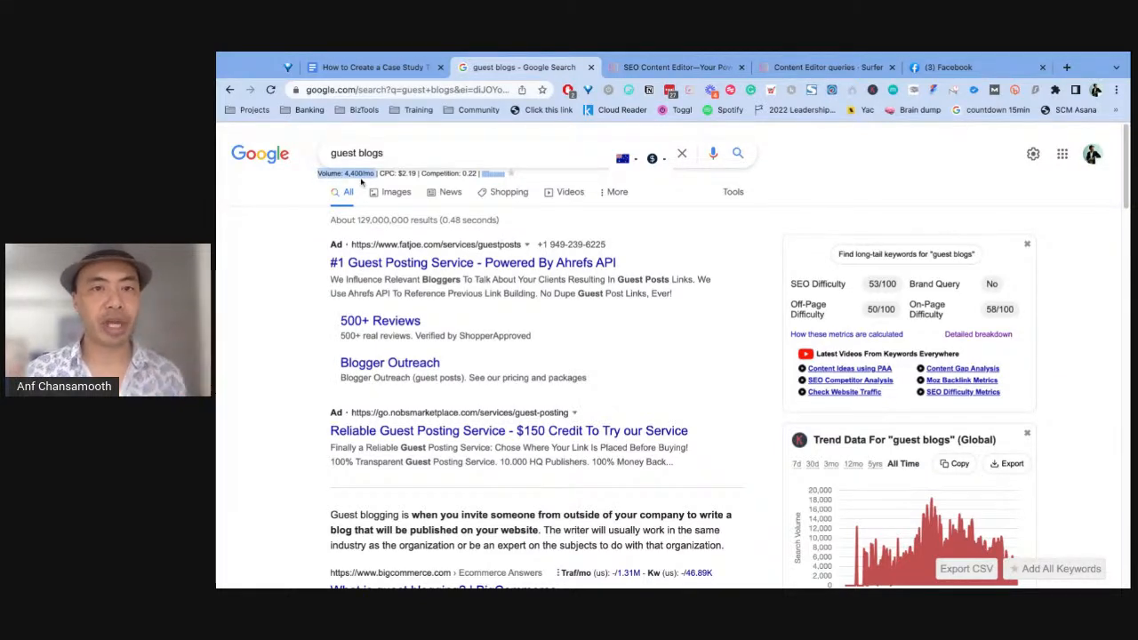
Look over the "guest blogs" search results and the link metrics of the neilpatel.com result.
scroll(590, 299, "down", 4)
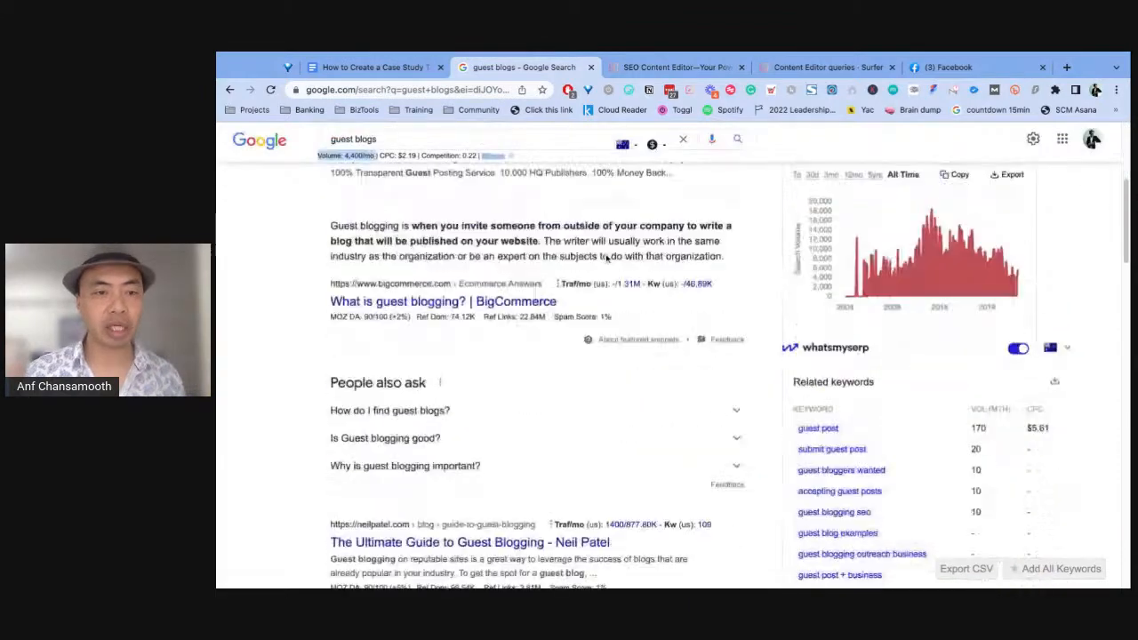
scroll(590, 300, "up", 5)
scroll(485, 267, "down", 5)
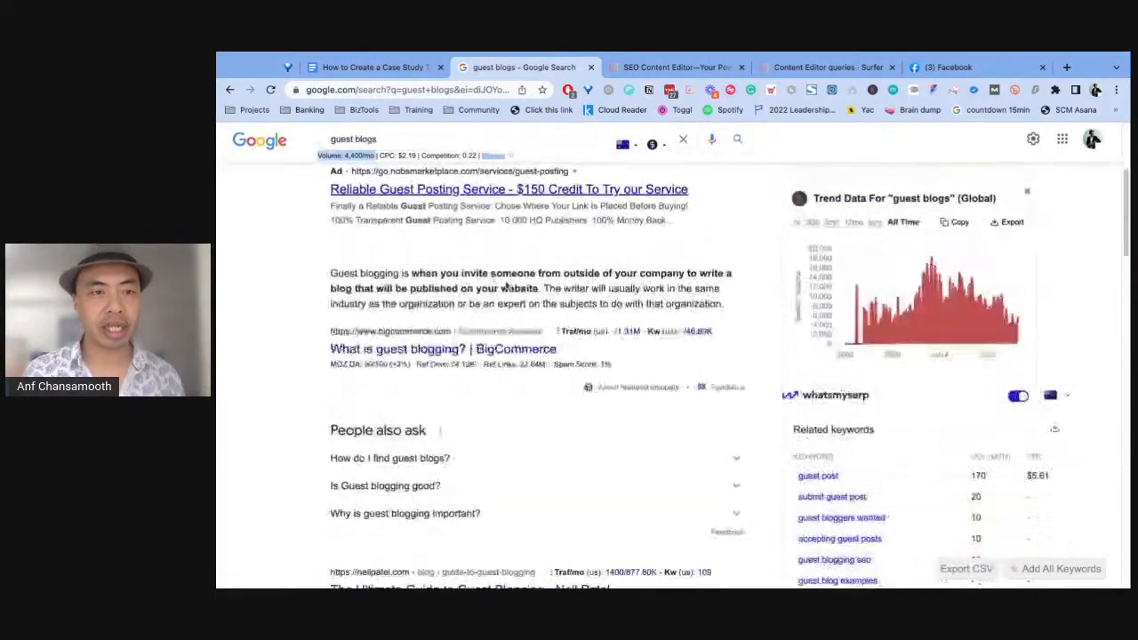
scroll(490, 338, "down", 2)
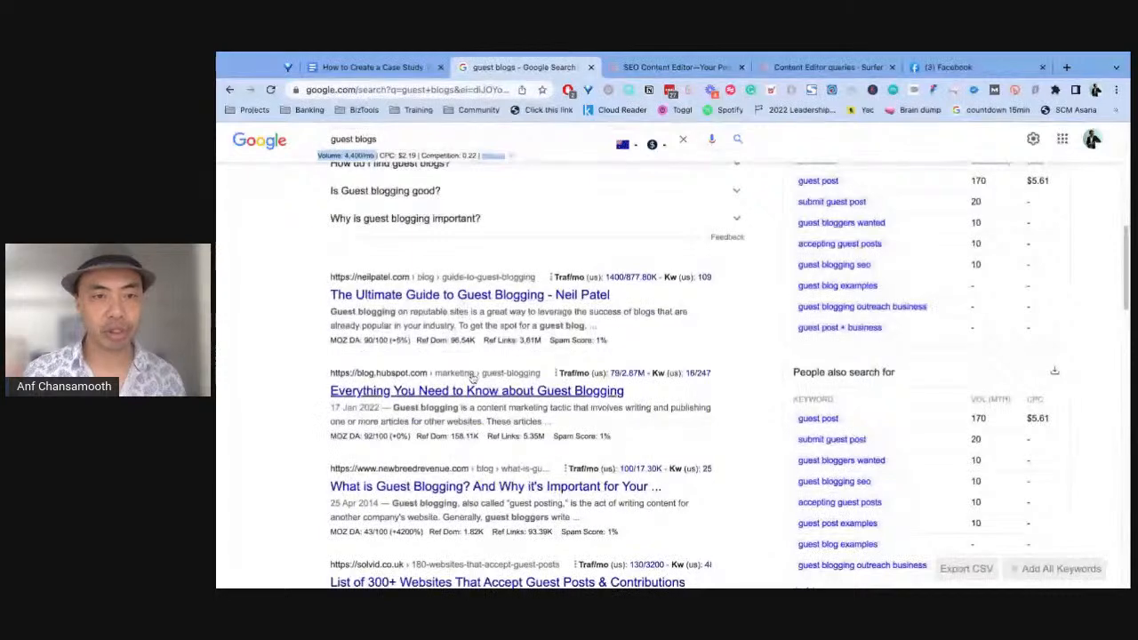
mouse_move(464, 326)
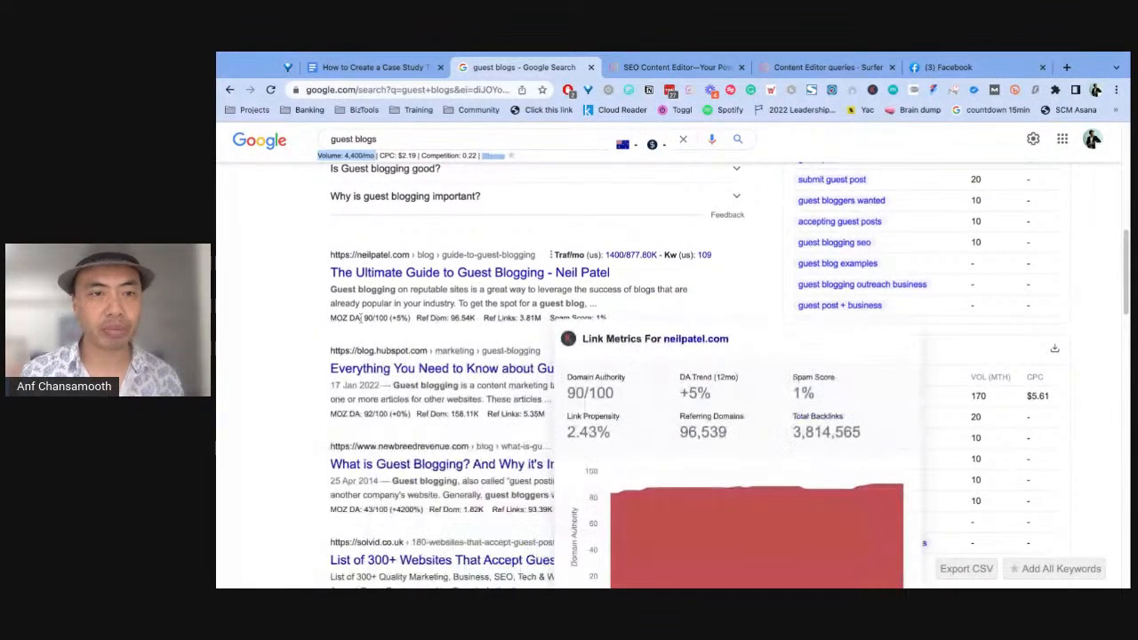
scroll(281, 309, "up", 1)
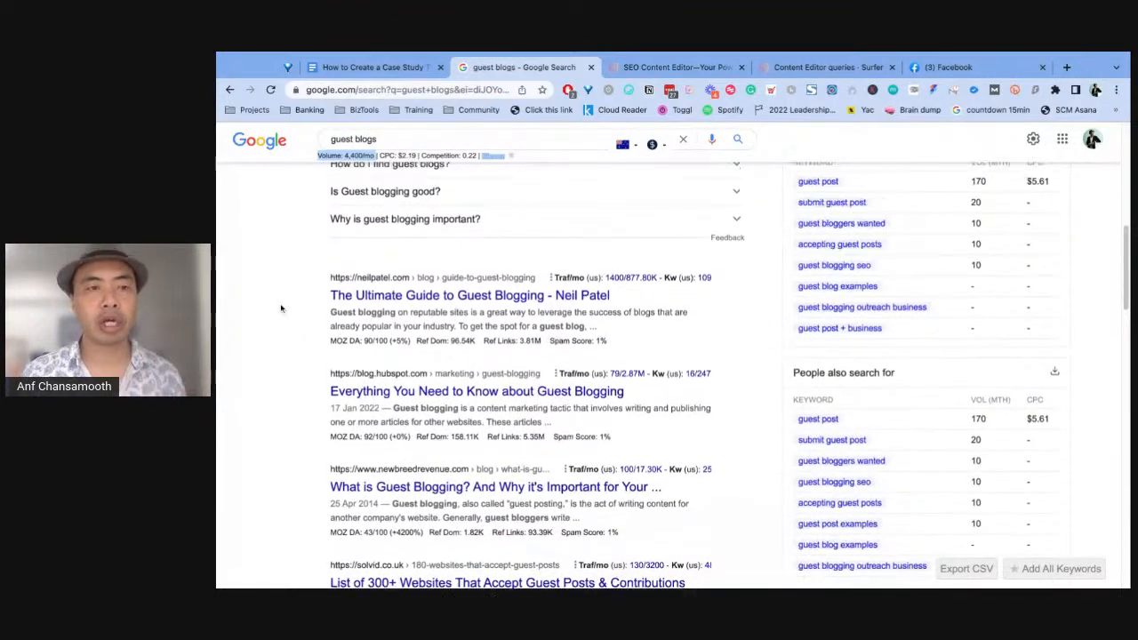
scroll(281, 309, "up", 5)
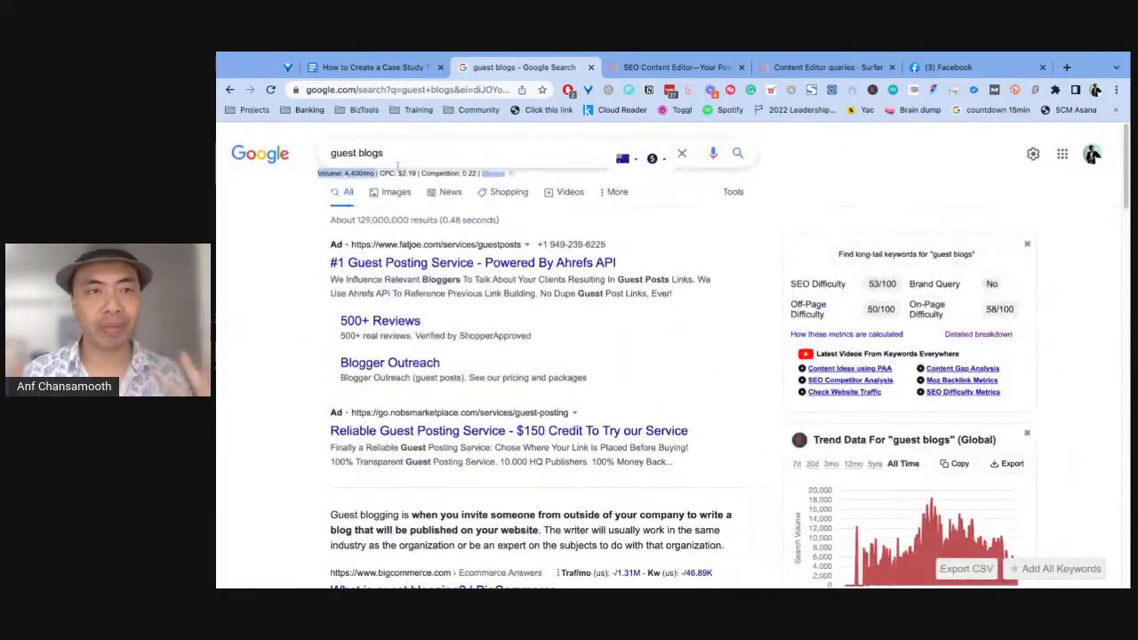
Highlight the monthly search volume figure beneath the "guest blogs" query.
left_click(397, 154)
left_click(276, 237)
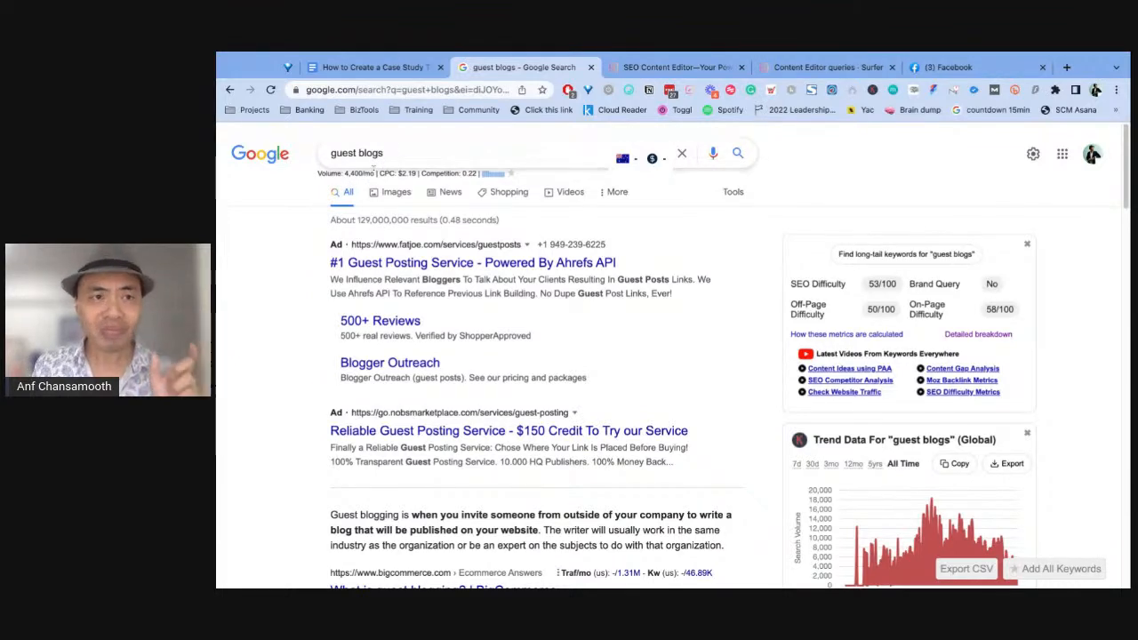
left_click_drag(344, 173, 374, 173)
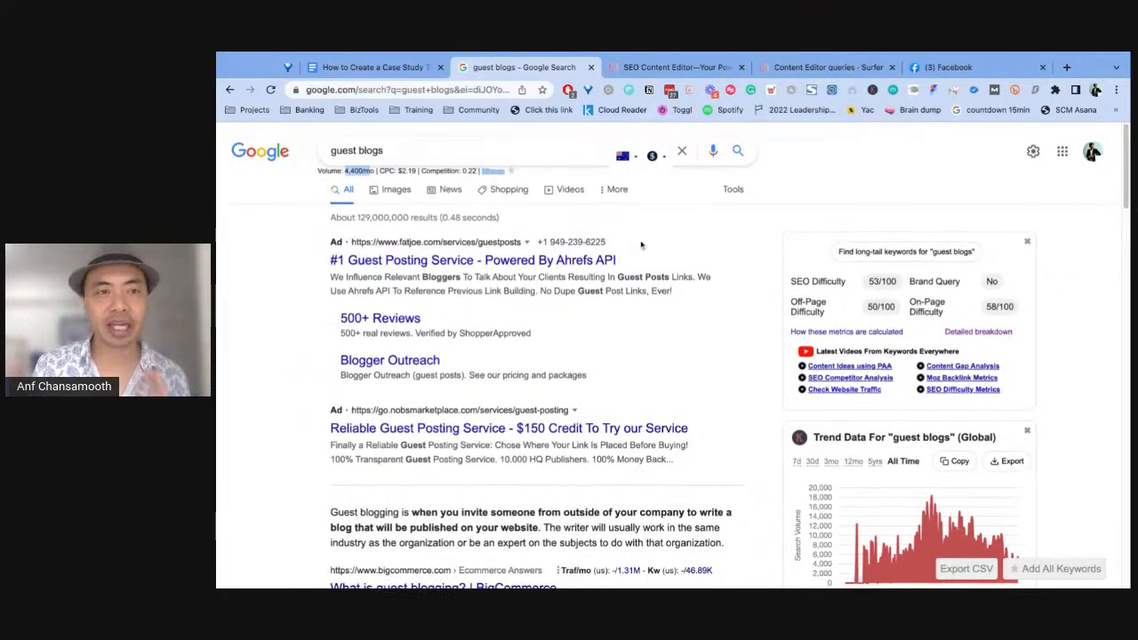
Scan the ads, featured snippet, related questions and organic results ranking for "guest blogs".
scroll(622, 284, "down", 3)
scroll(616, 296, "down", 1)
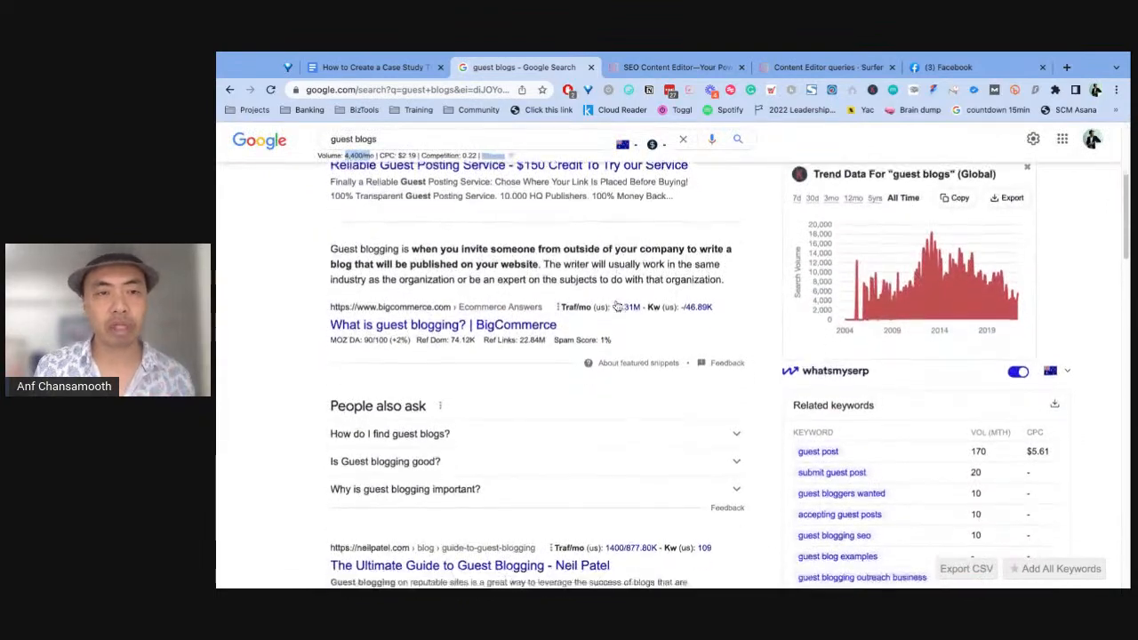
scroll(400, 182, "down", 8)
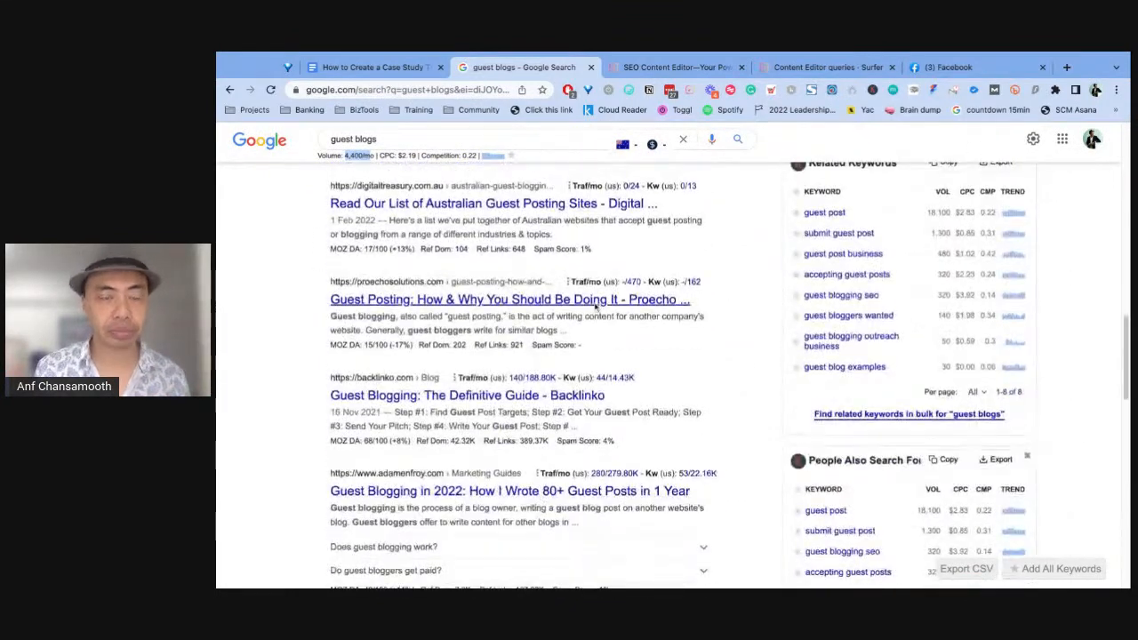
scroll(580, 307, "up", 8)
scroll(579, 302, "up", 1)
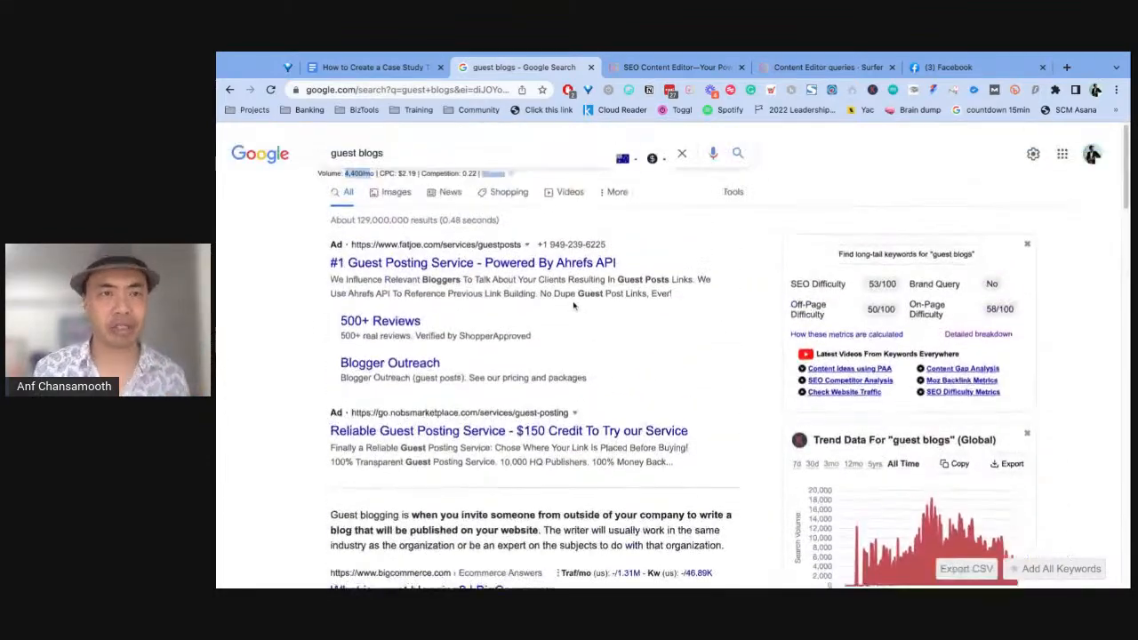
scroll(585, 296, "down", 4)
scroll(585, 296, "down", 1)
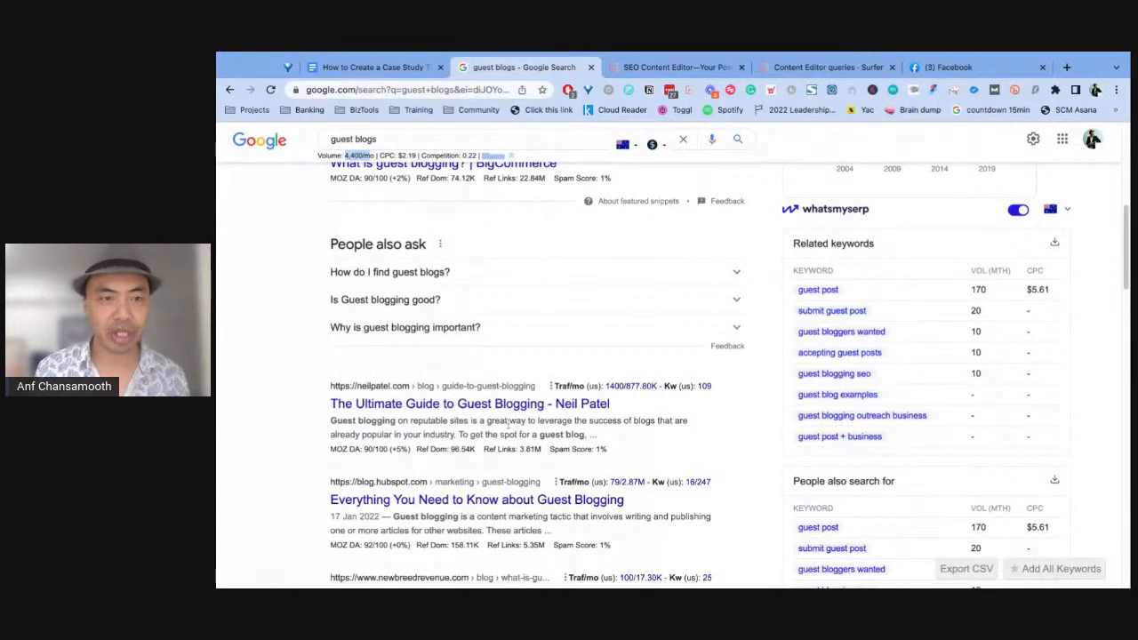
scroll(427, 400, "down", 1)
scroll(425, 398, "down", 1)
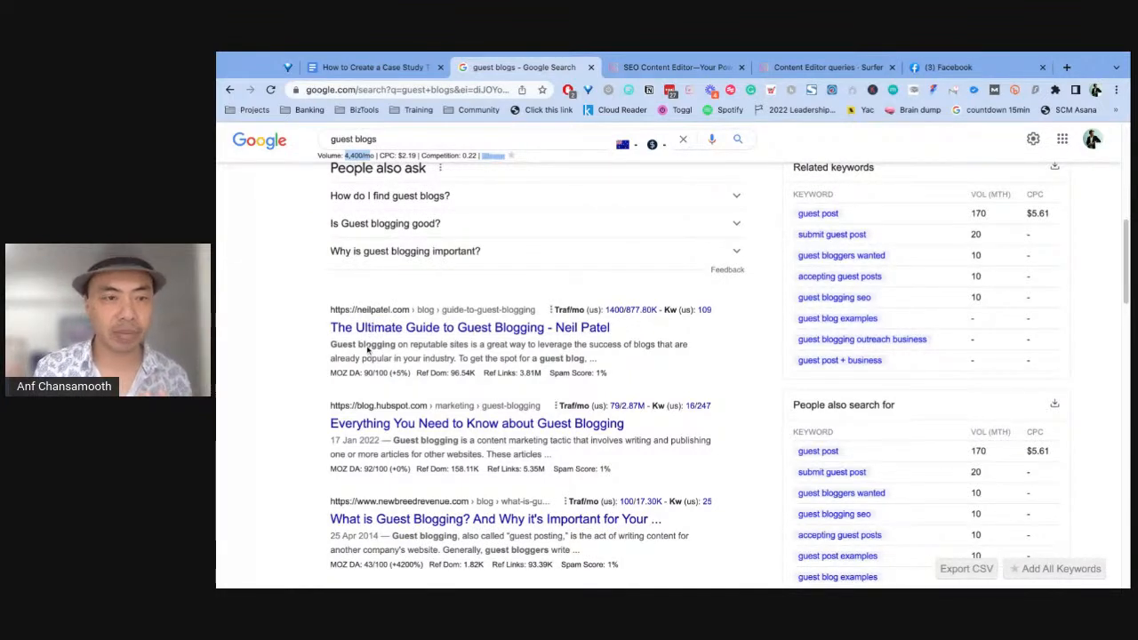
Inspect the Moz domain authority and link metrics of neilpatel.com and compare them with the other ranking results.
mouse_move(364, 373)
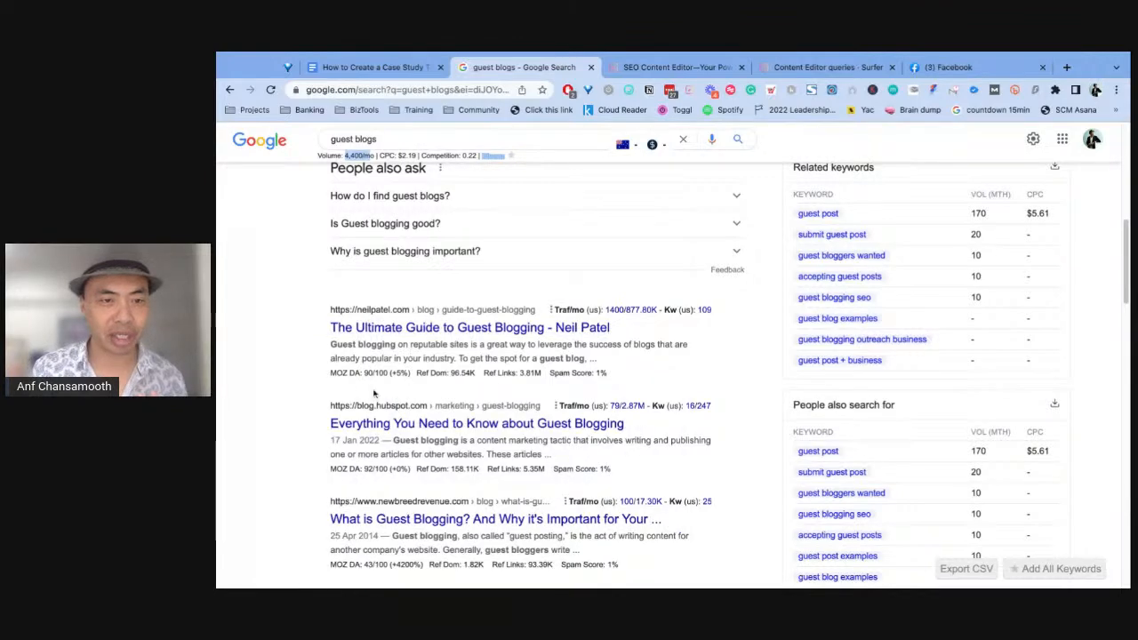
left_click_drag(392, 374, 364, 374)
left_click(366, 374)
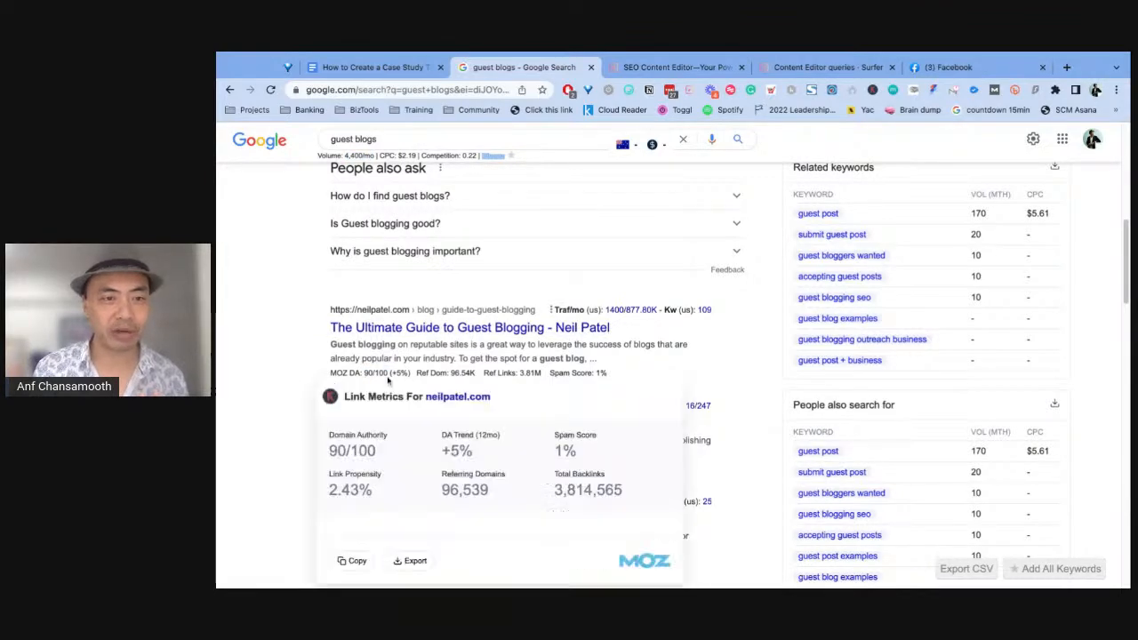
scroll(640, 387, "down", 1)
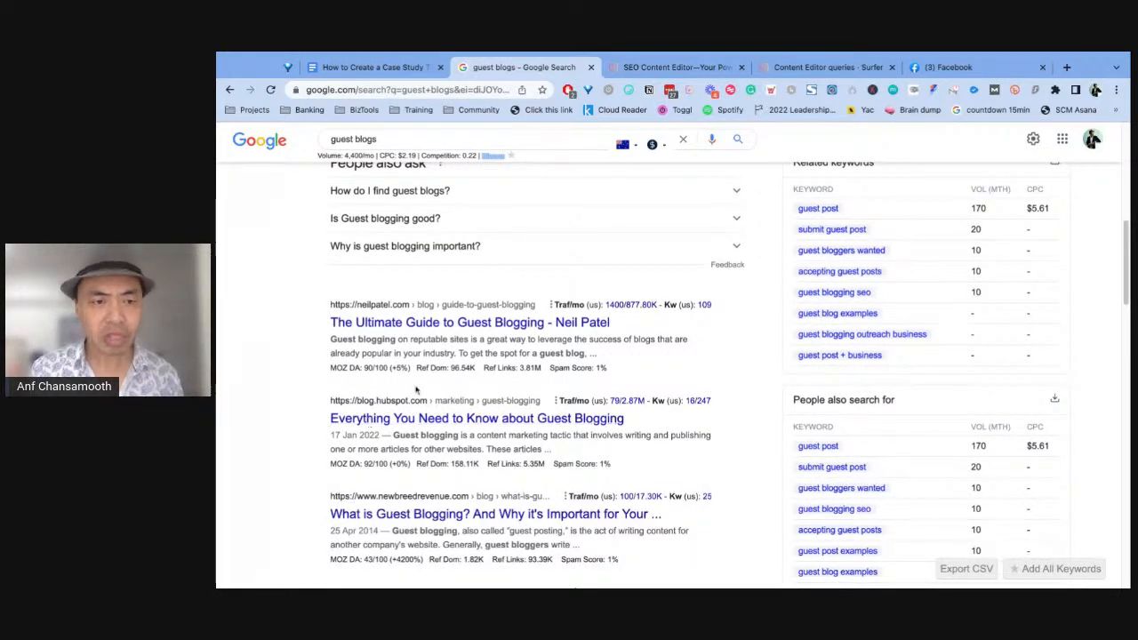
scroll(559, 382, "down", 4)
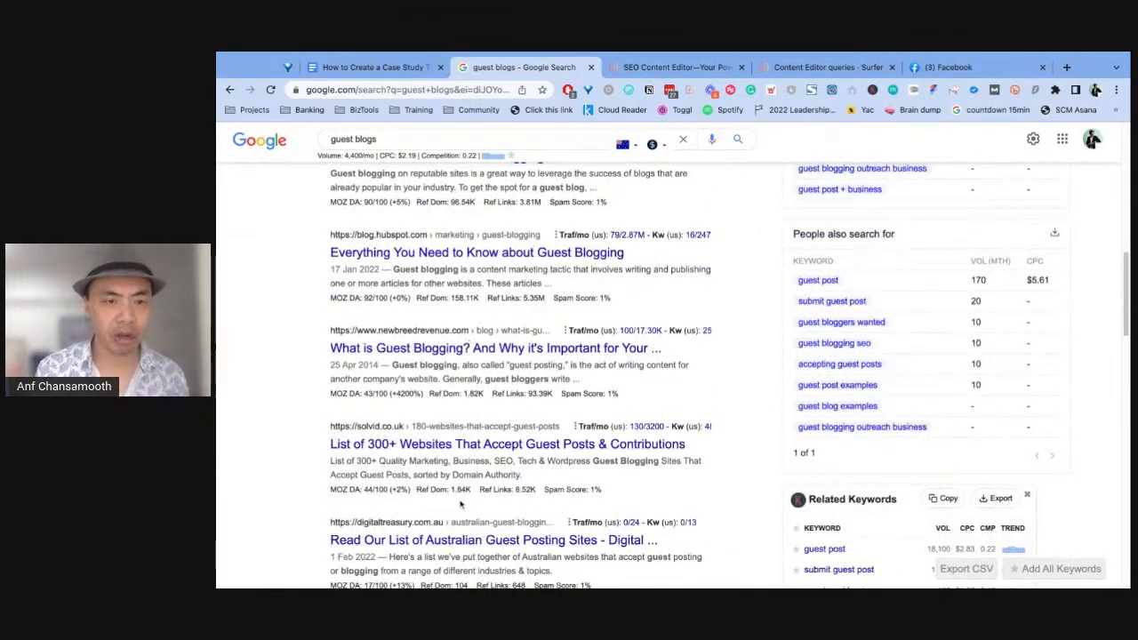
scroll(685, 414, "up", 4)
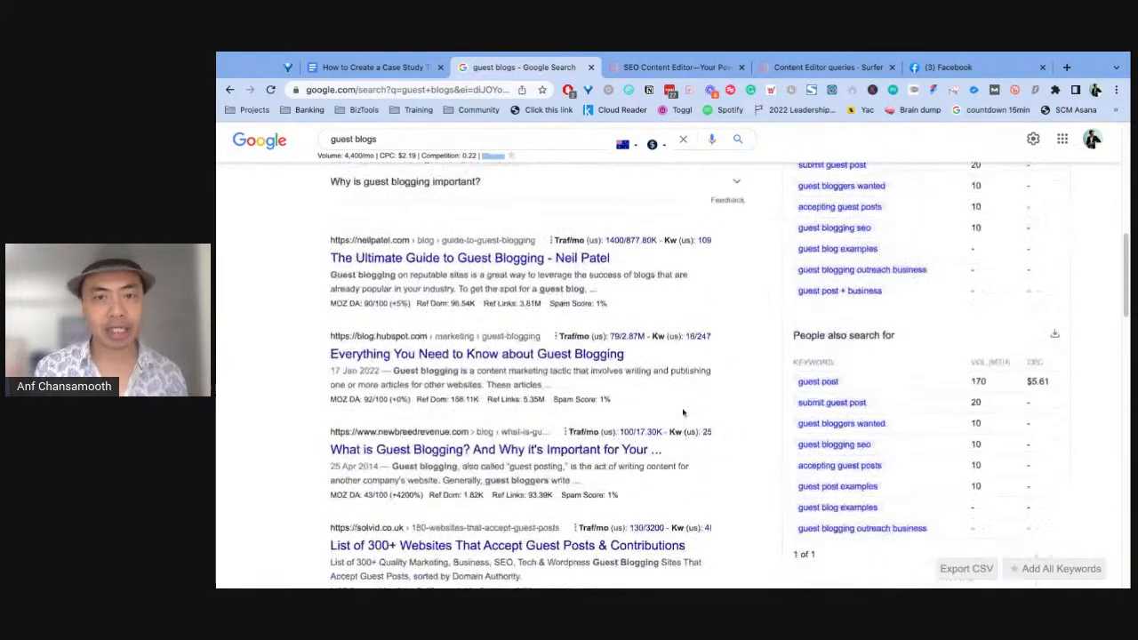
scroll(658, 373, "up", 5)
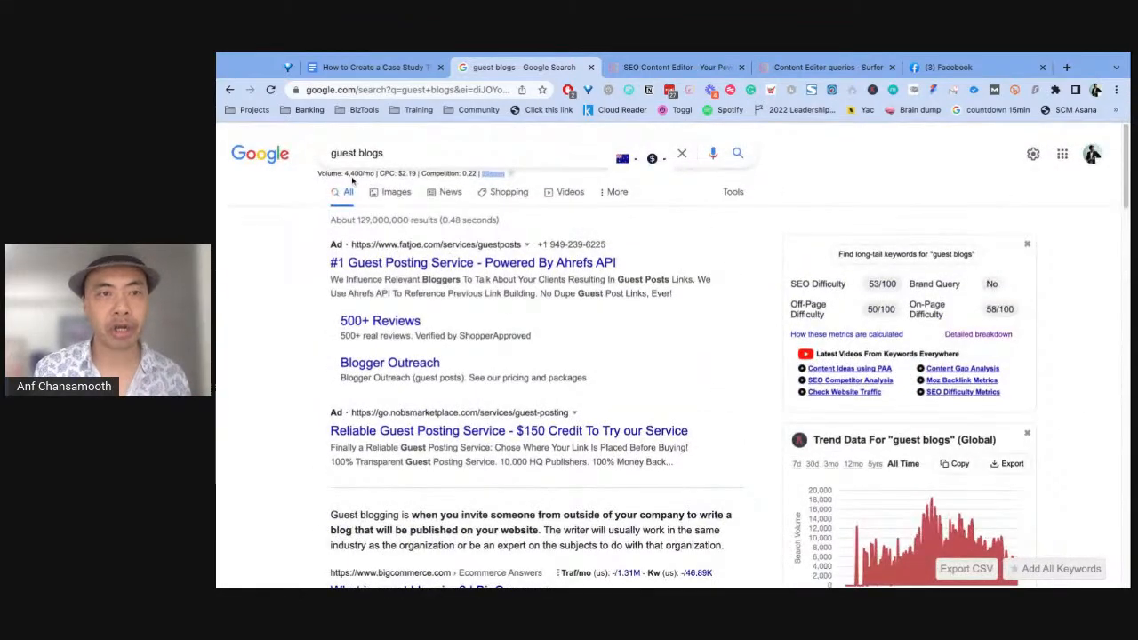
Copy the "guest blogs" query from Google and enter it as the keyword in Surfer's Content Editor.
left_click_drag(354, 153, 393, 155)
triple_click(393, 155)
key("super+c")
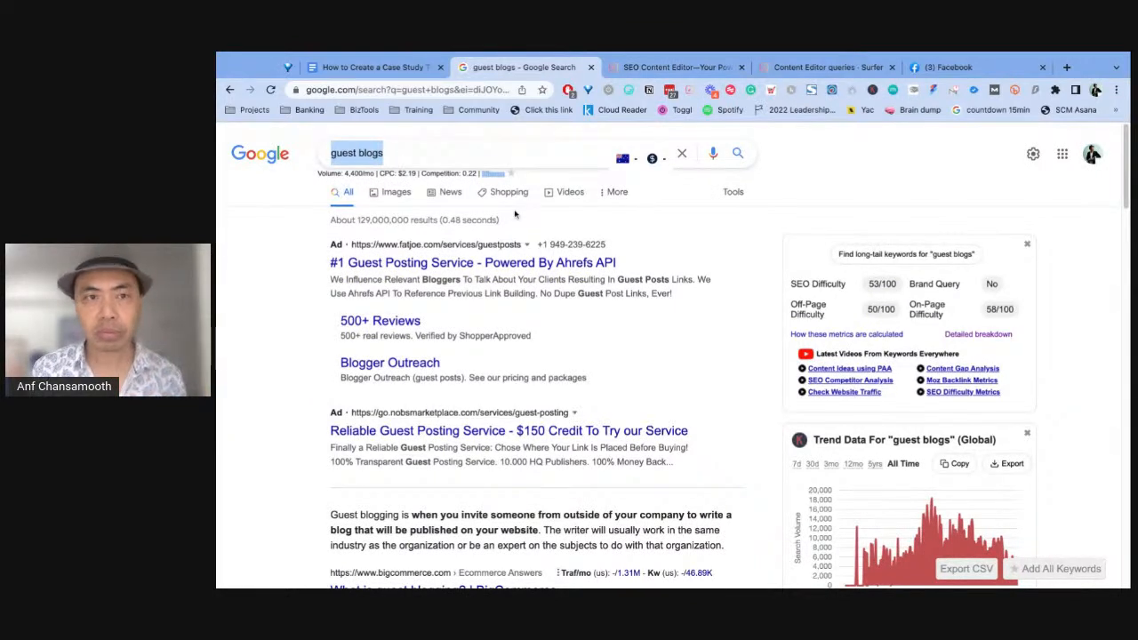
left_click(780, 220)
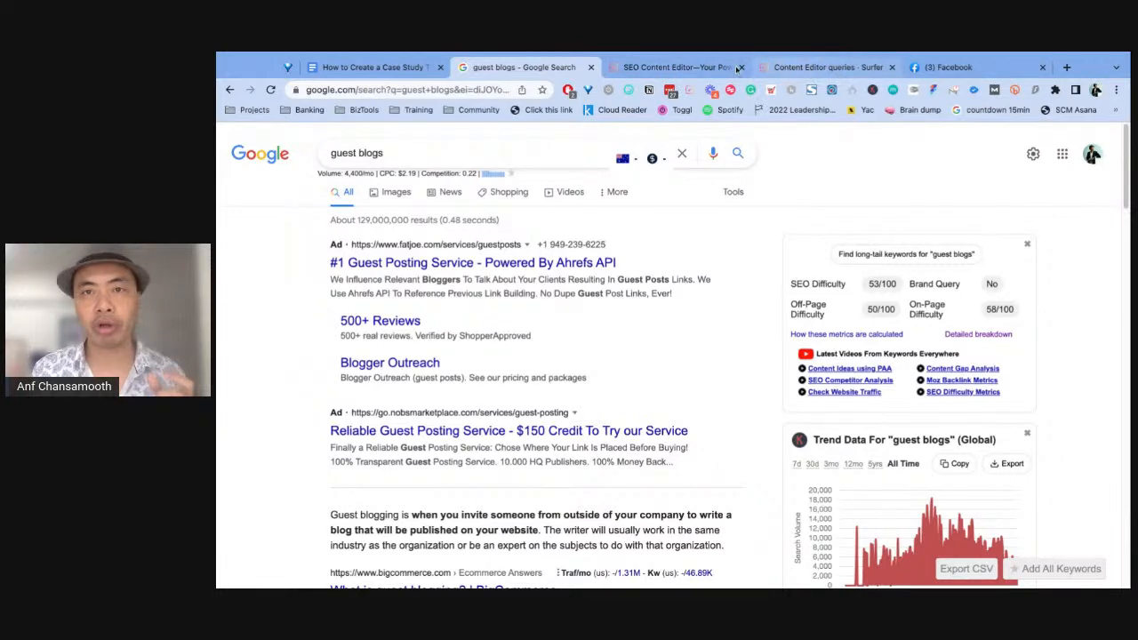
left_click(658, 70)
left_click(805, 68)
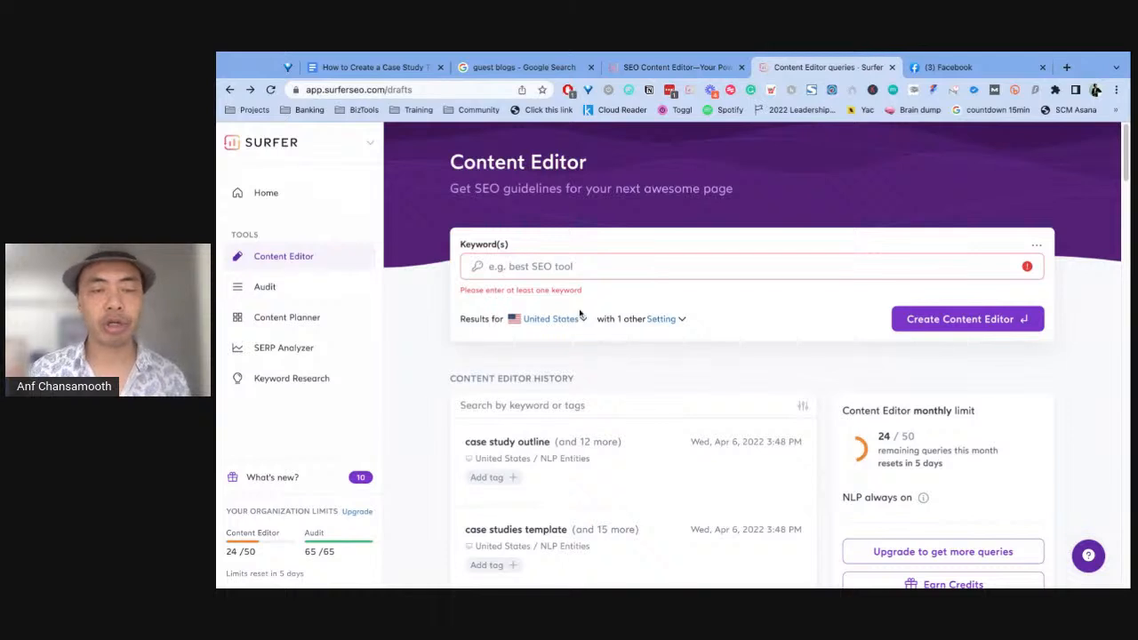
left_click(545, 276)
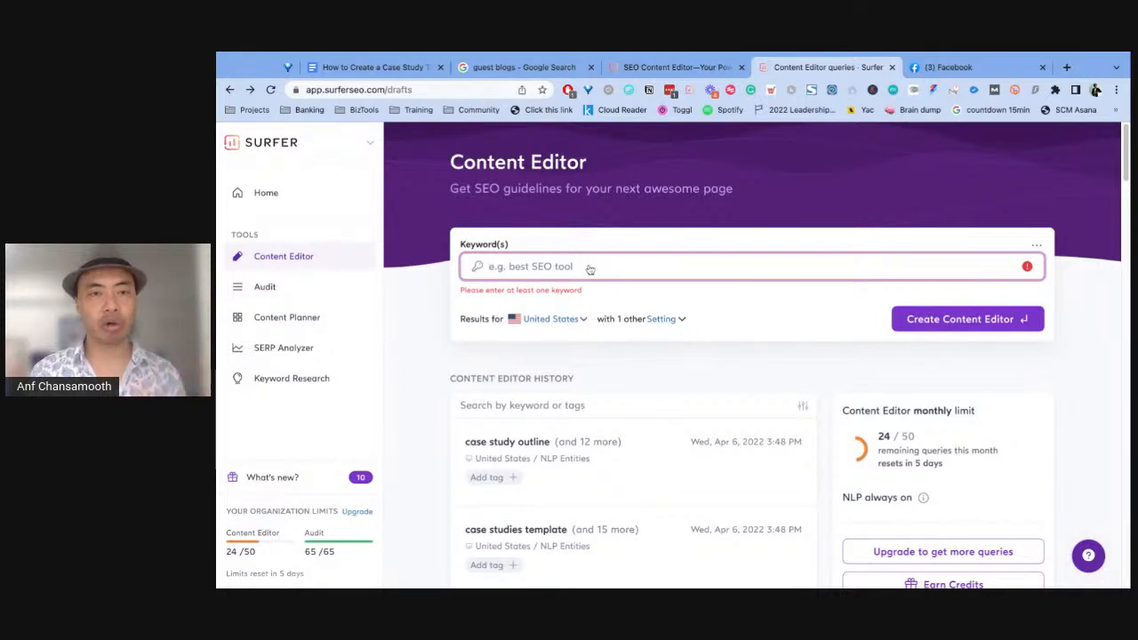
key("super+v")
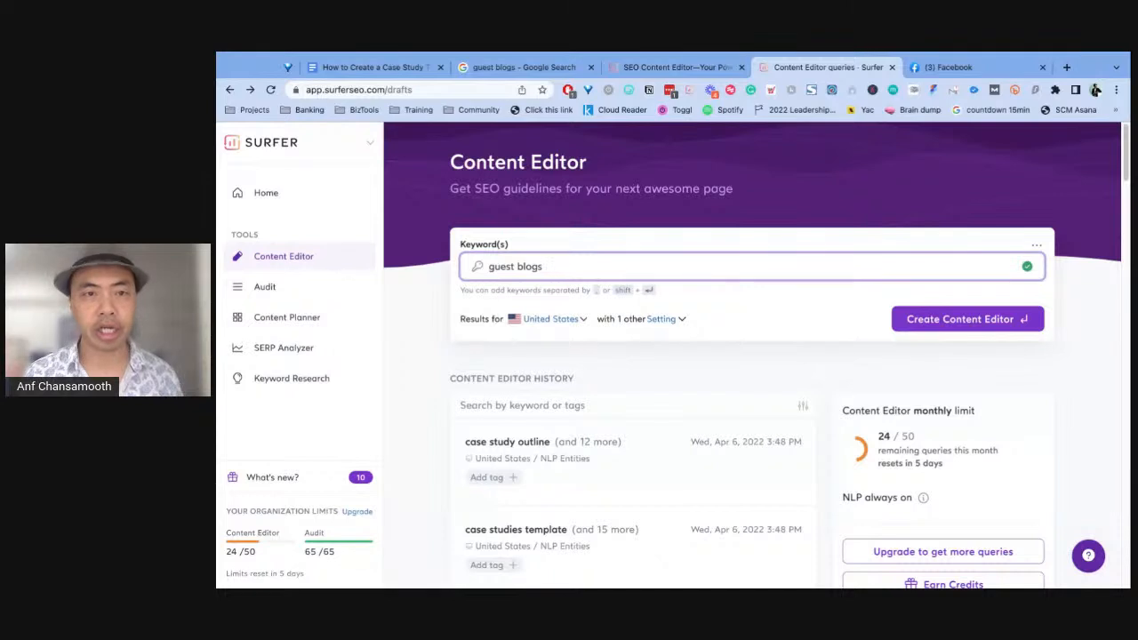
Review the location options, keep United States, and create the content editor for "guest blogs".
left_click(579, 320)
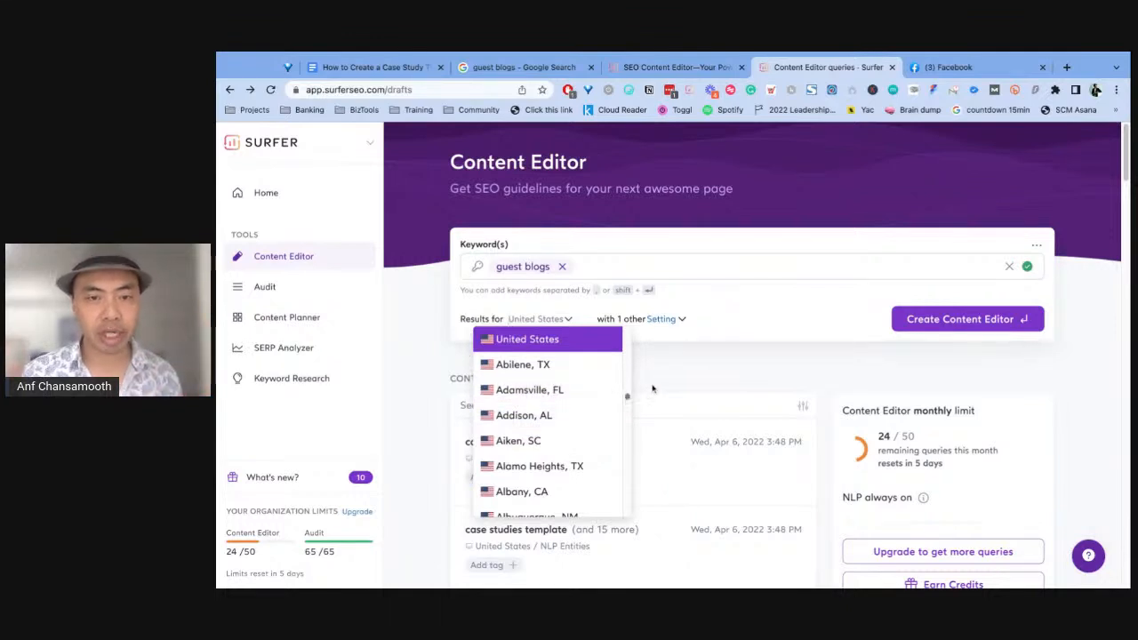
left_click(689, 372)
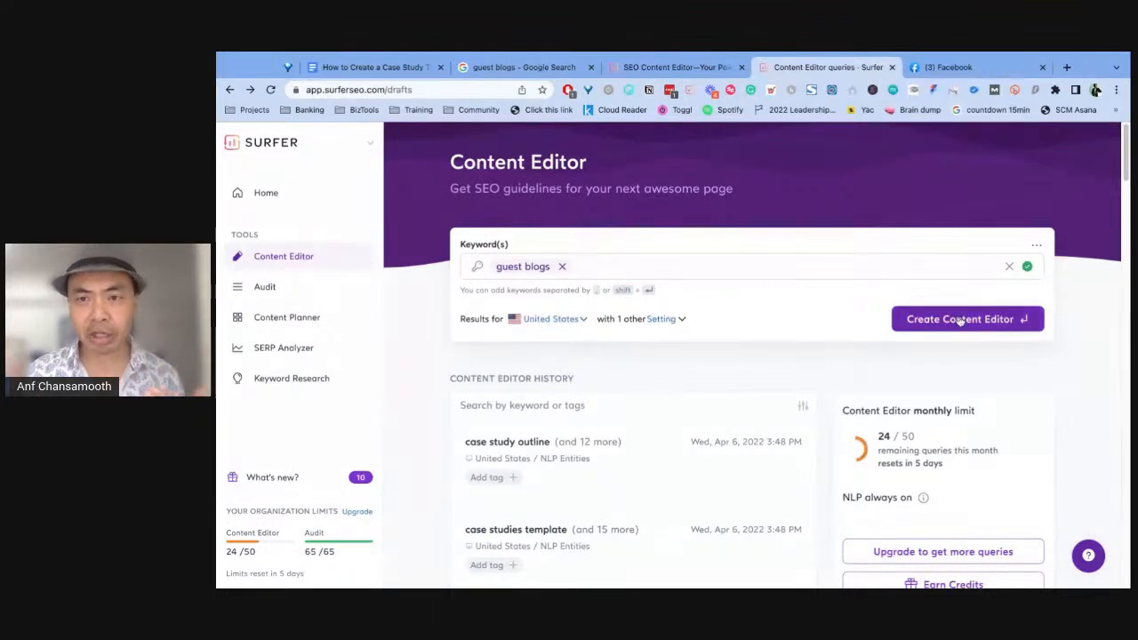
left_click(923, 322)
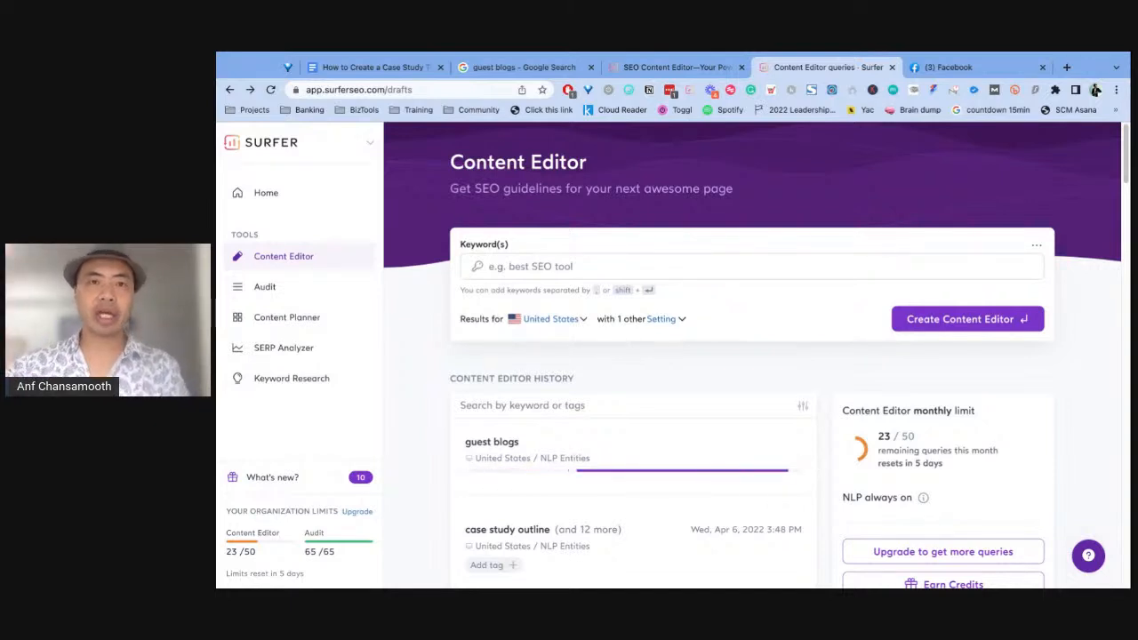
Switch to the Google results for "guest blogs" and review the top-ranking organic pages.
left_click(520, 73)
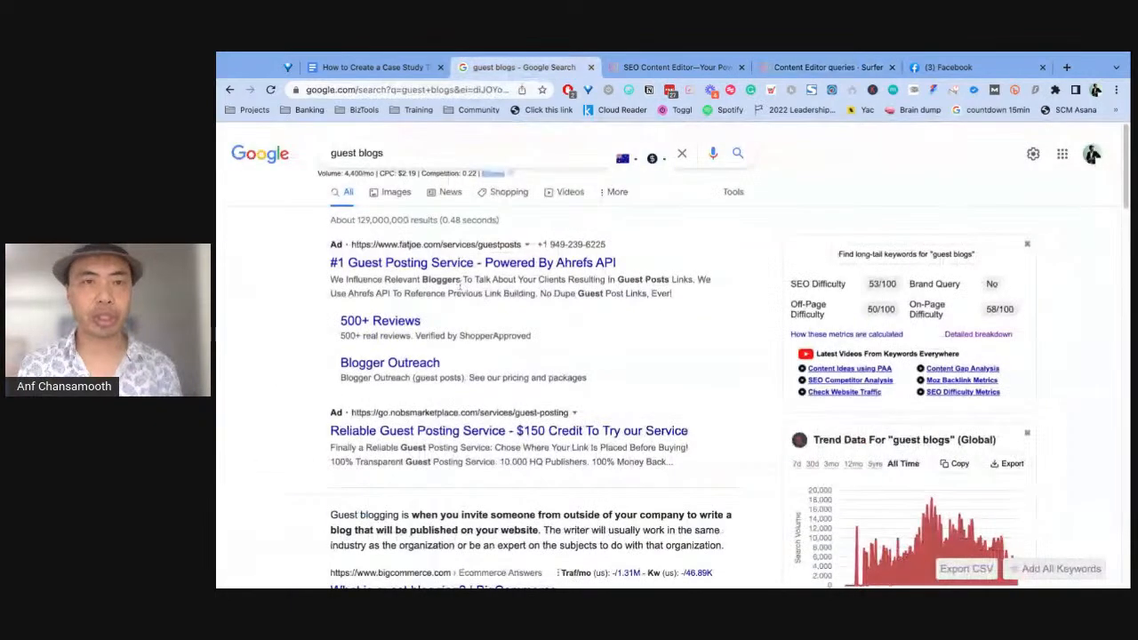
scroll(517, 314, "down", 3)
scroll(518, 315, "down", 2)
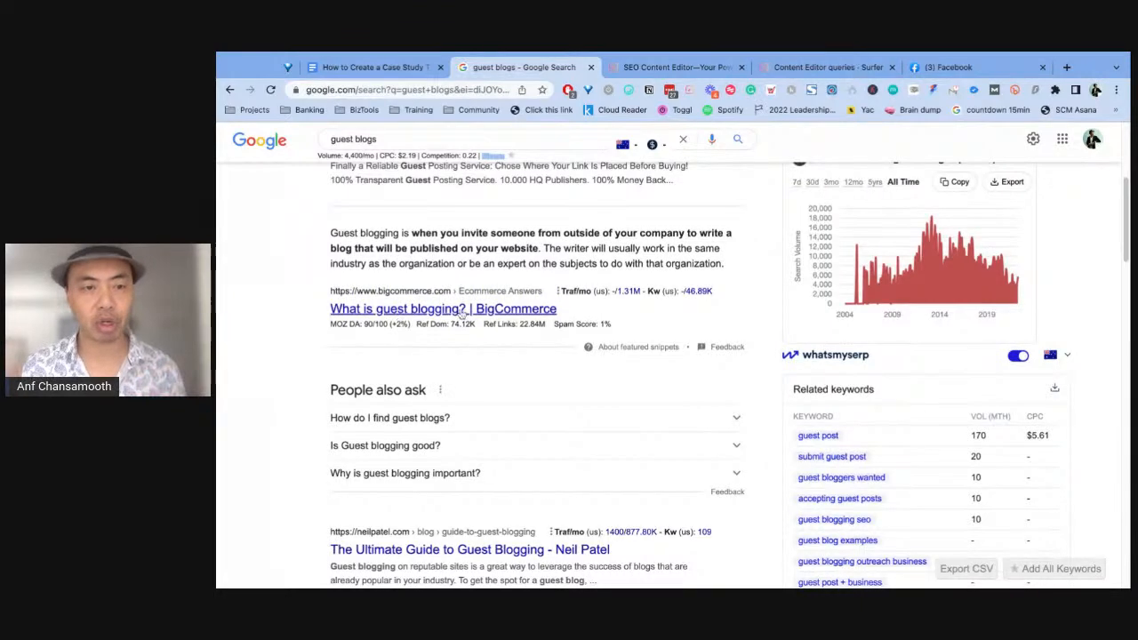
scroll(498, 282, "down", 4)
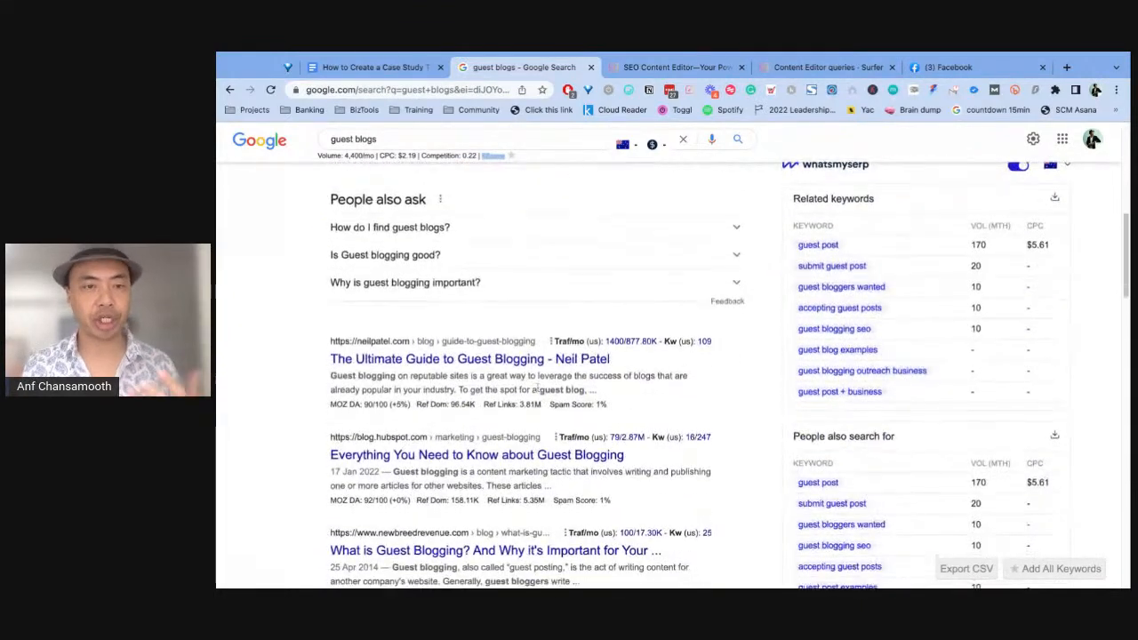
scroll(499, 282, "down", 2)
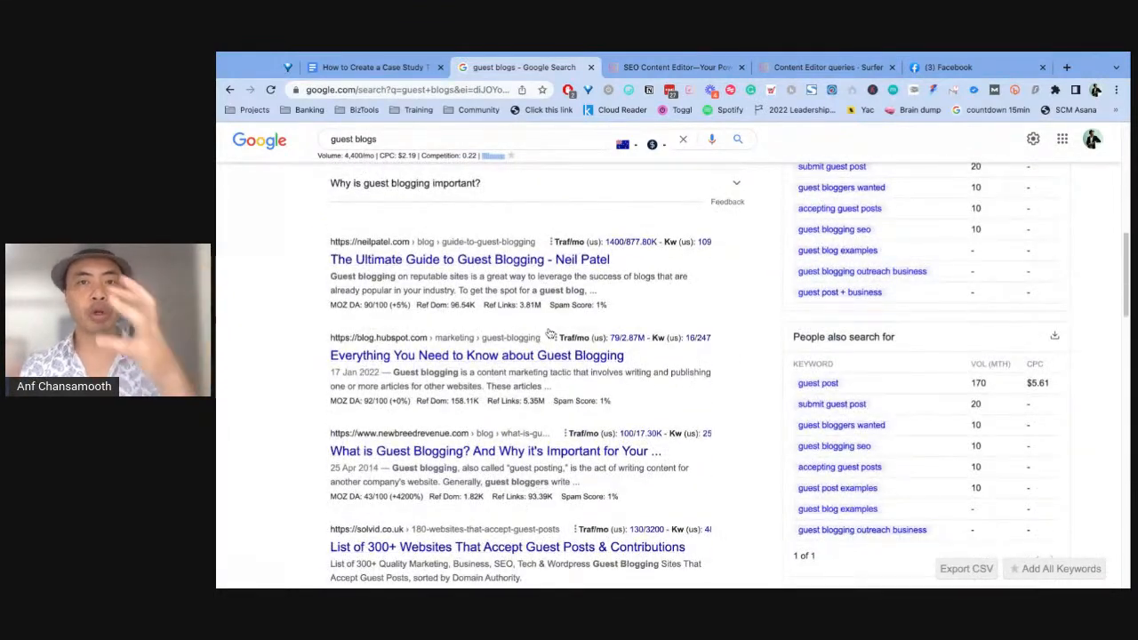
Check the progress of the "guest blogs" query in Surfer's Content Editor history, and return to the Google results.
left_click(665, 68)
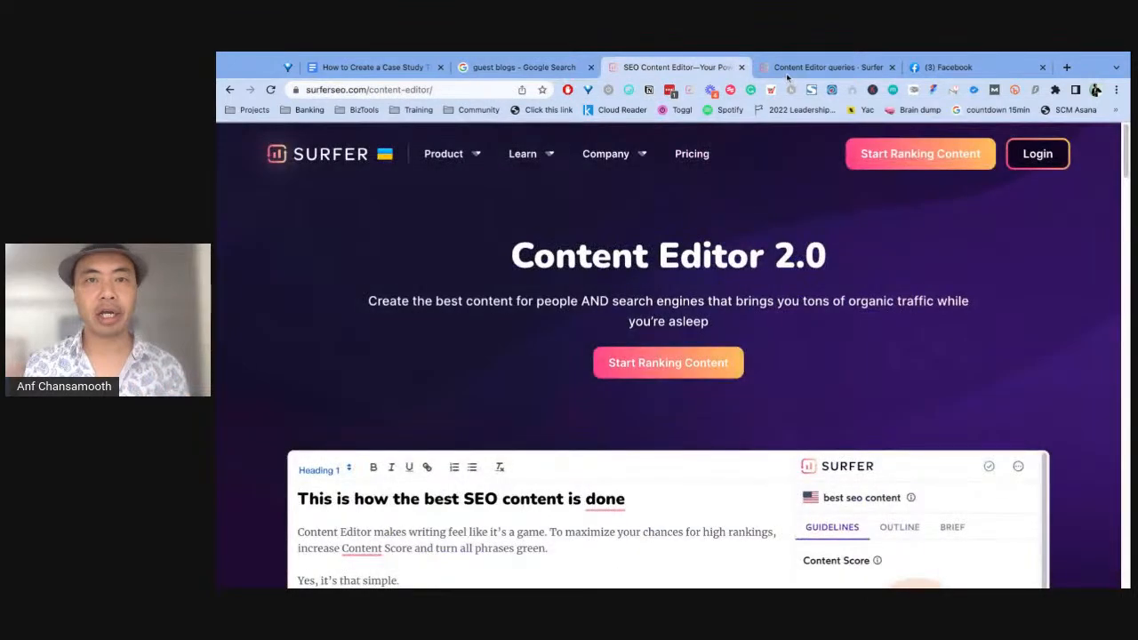
left_click(822, 68)
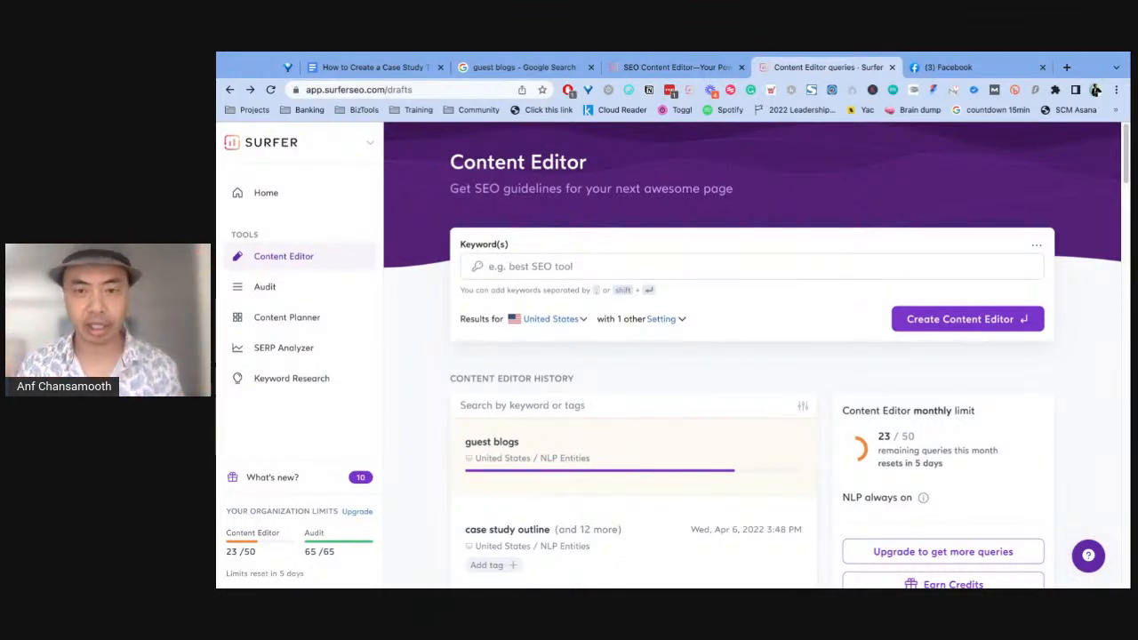
scroll(737, 376, "down", 1)
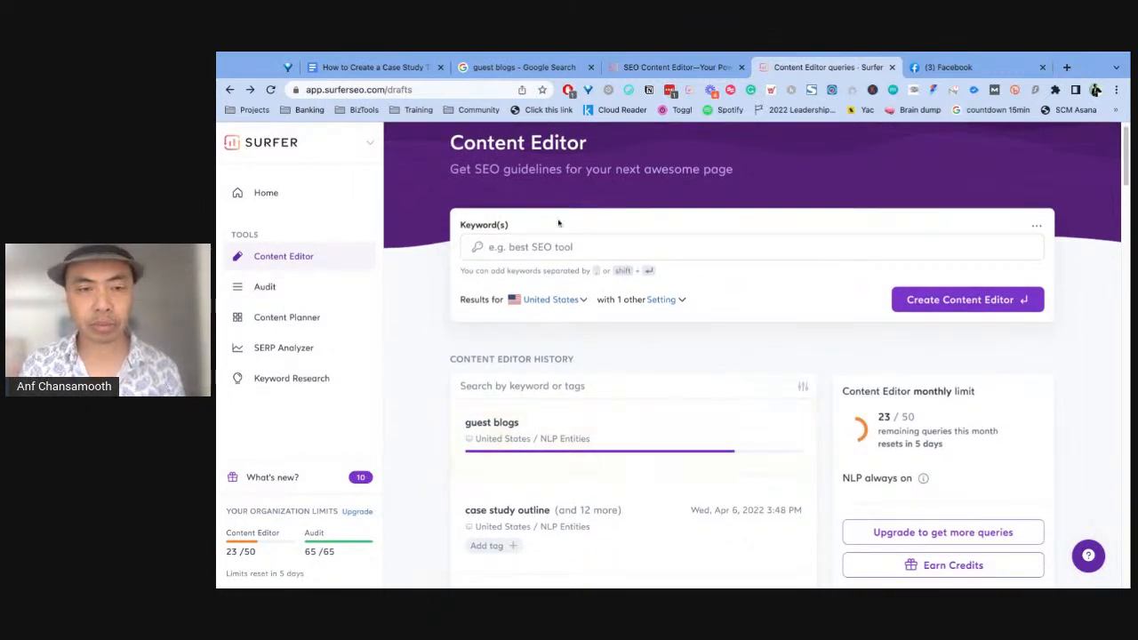
left_click(511, 71)
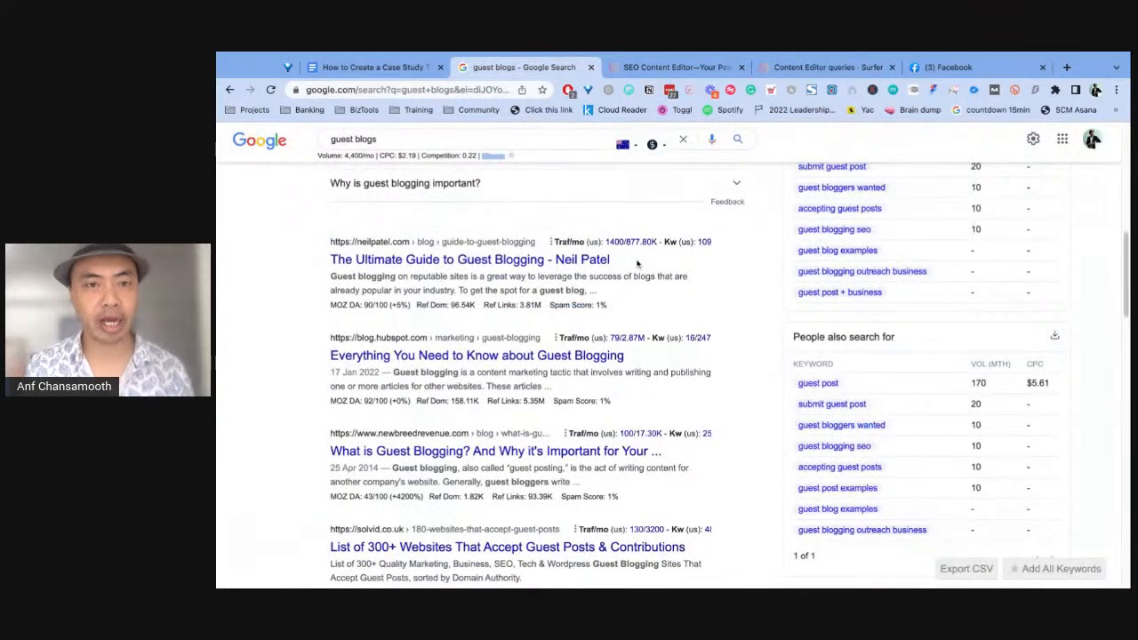
Review the featured snippet, related questions and top organic pages in the Google results for "guest blogs".
scroll(708, 293, "up", 1)
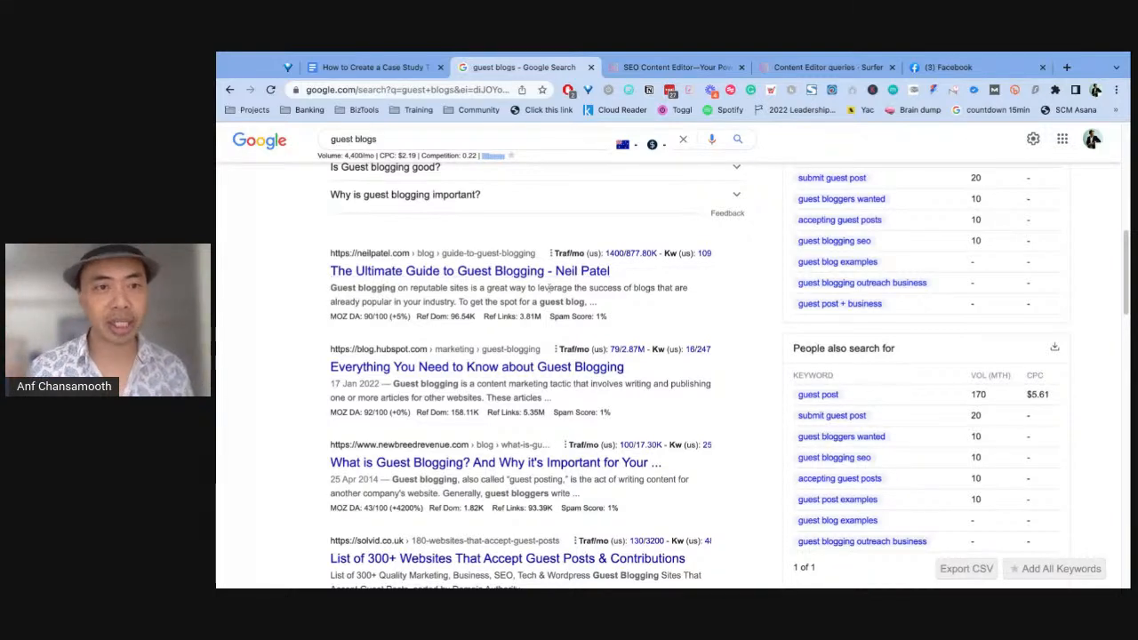
scroll(405, 296, "up", 5)
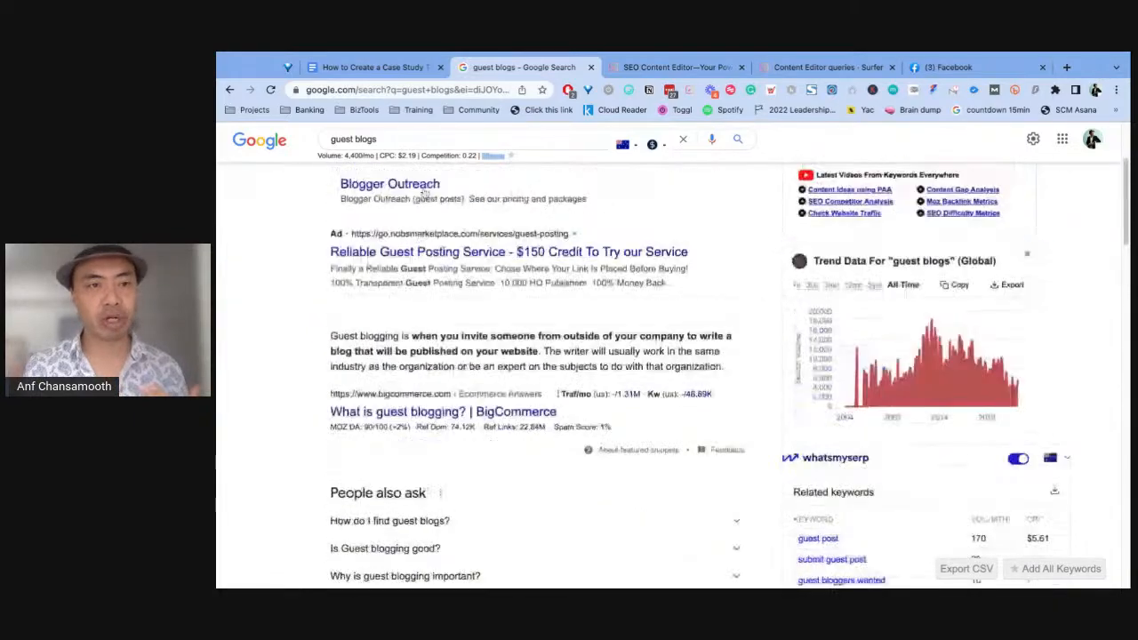
scroll(418, 246, "down", 2)
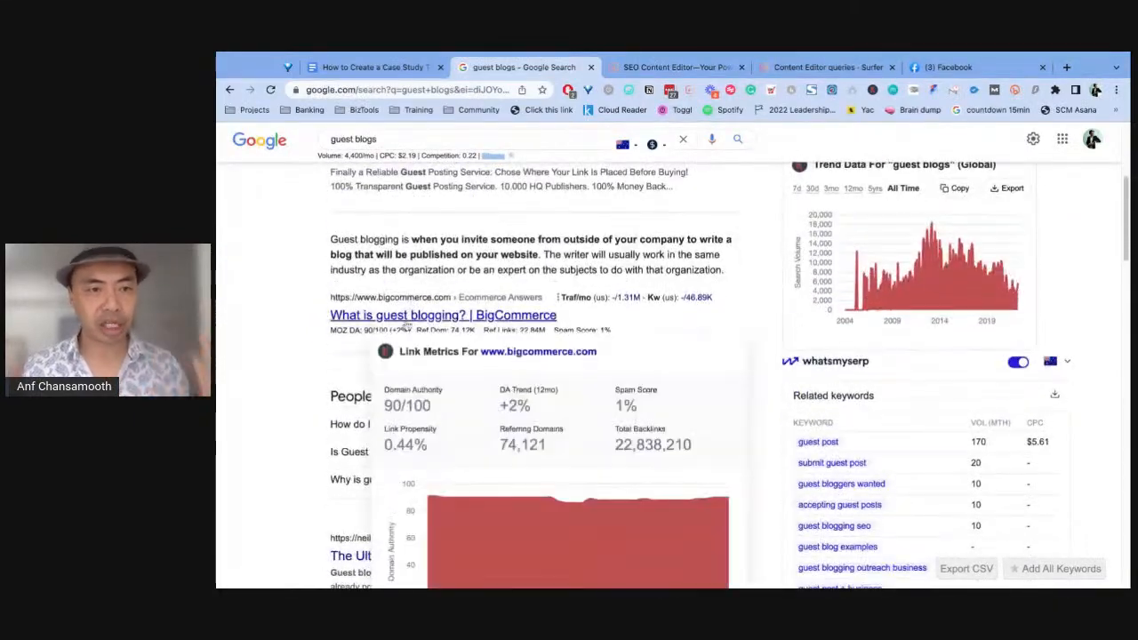
scroll(430, 324, "down", 4)
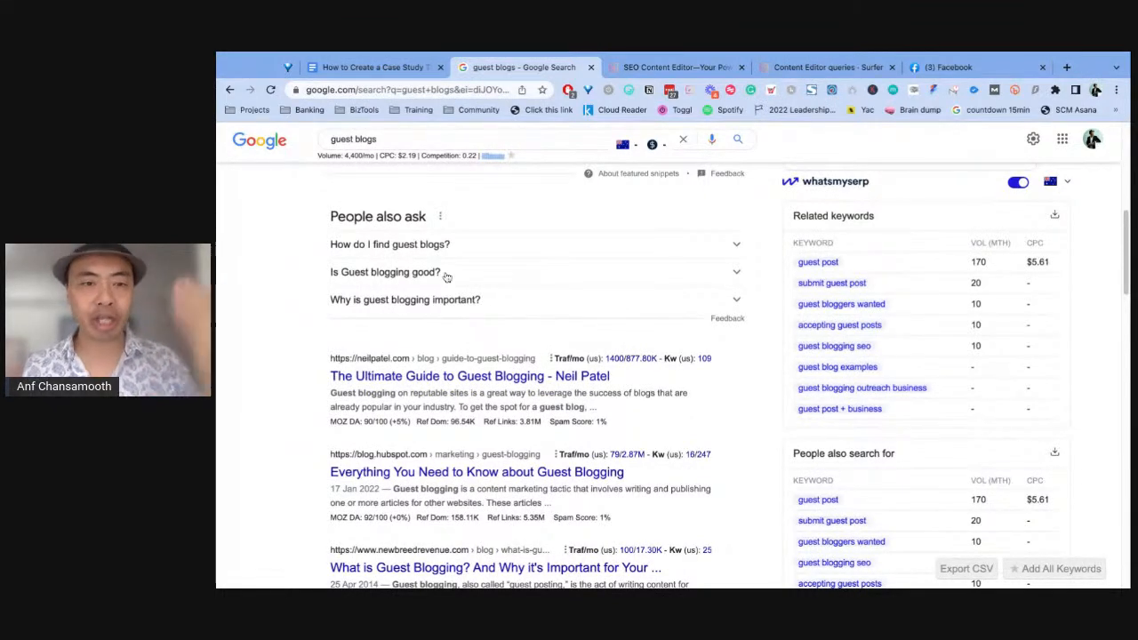
scroll(610, 277, "down", 1)
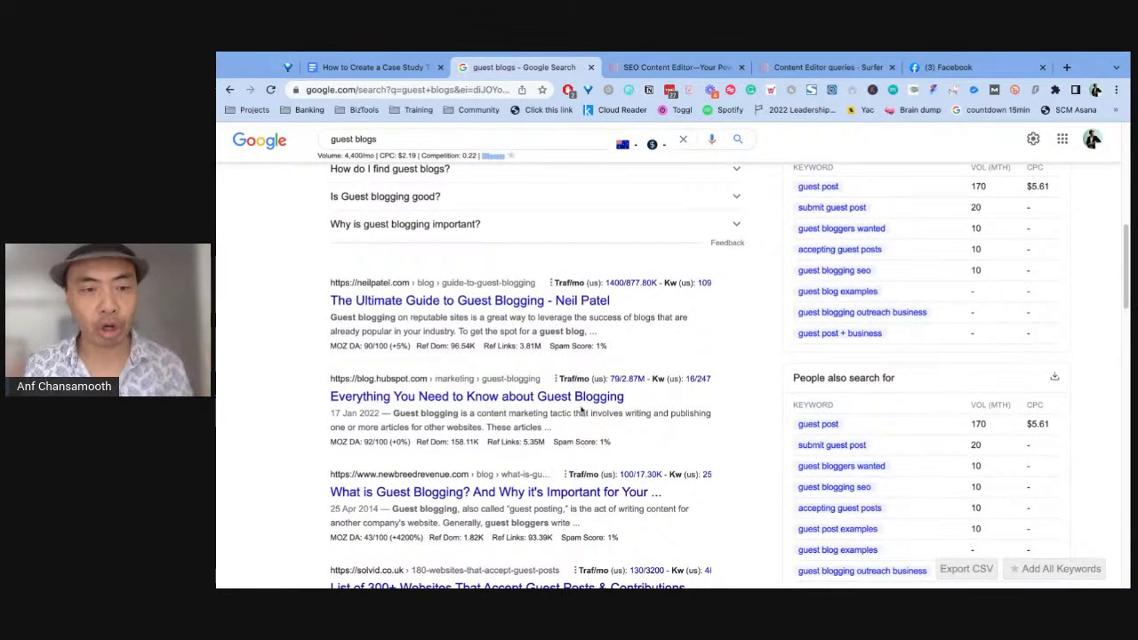
scroll(502, 422, "down", 3)
scroll(498, 466, "down", 1)
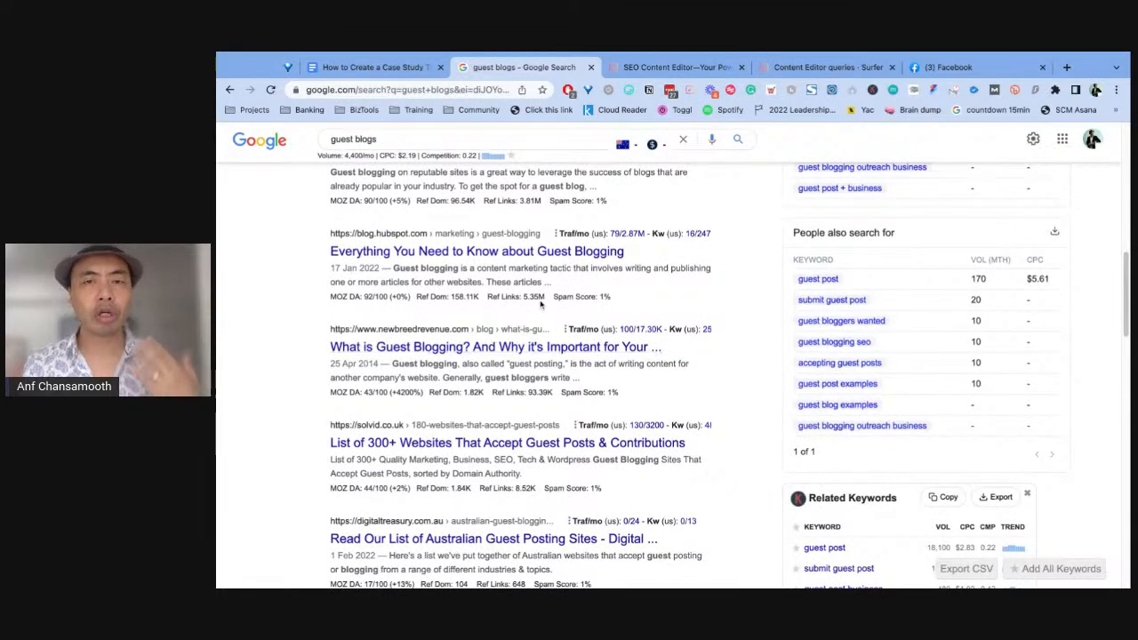
mouse_move(540, 305)
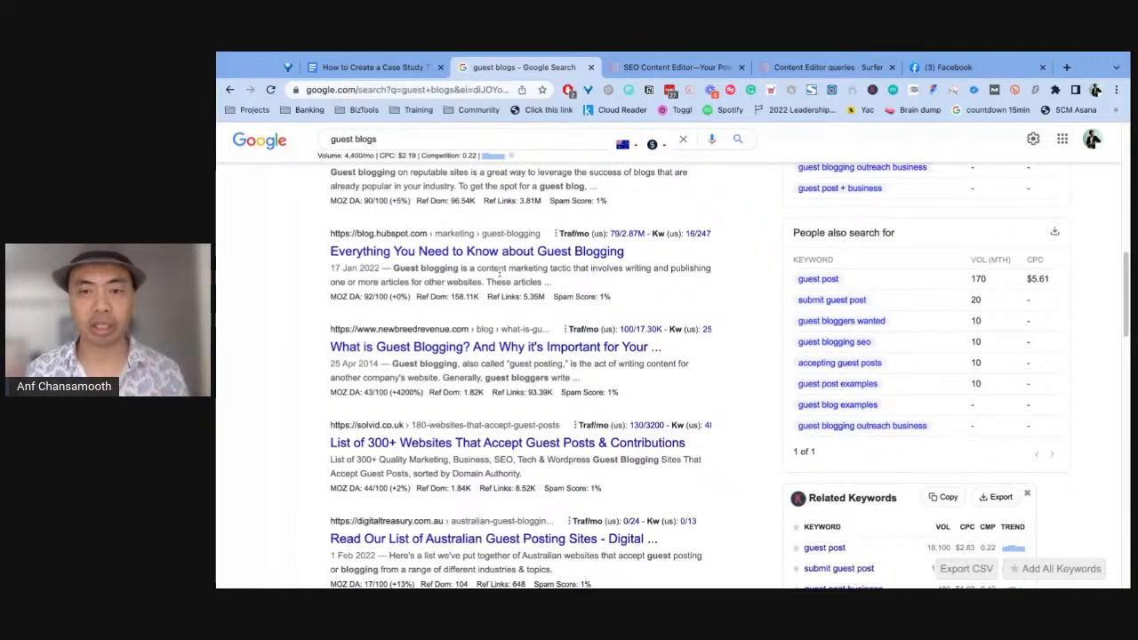
Switch to Surfer, open the completed "guest blogs" query from the Content Editor history, and dismiss the promotional pop-up.
left_click(811, 67)
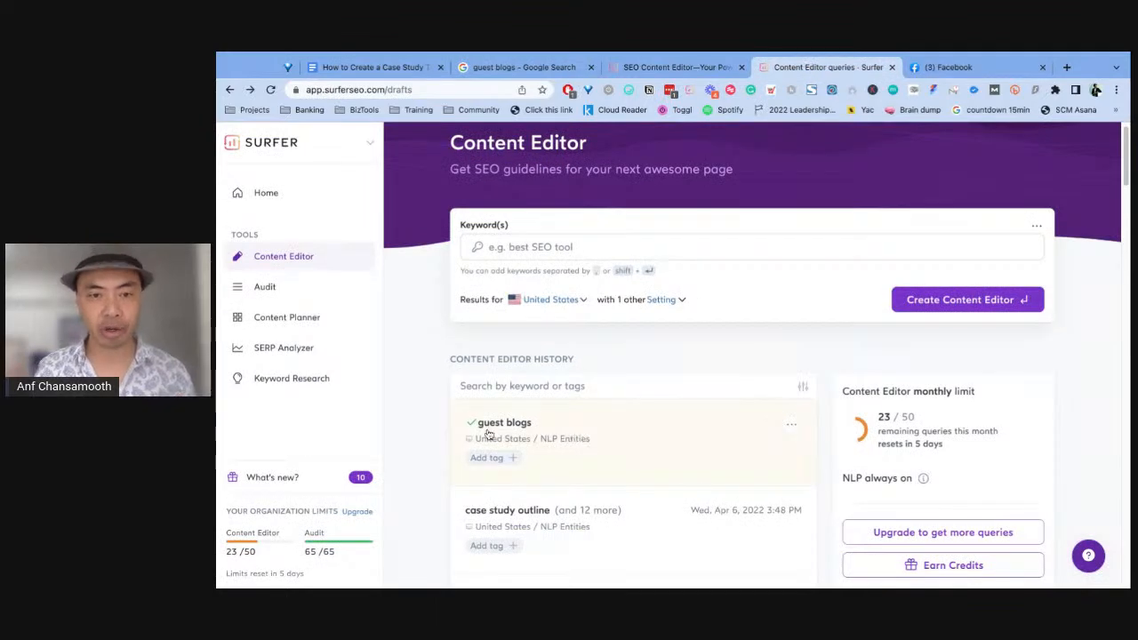
left_click(626, 436)
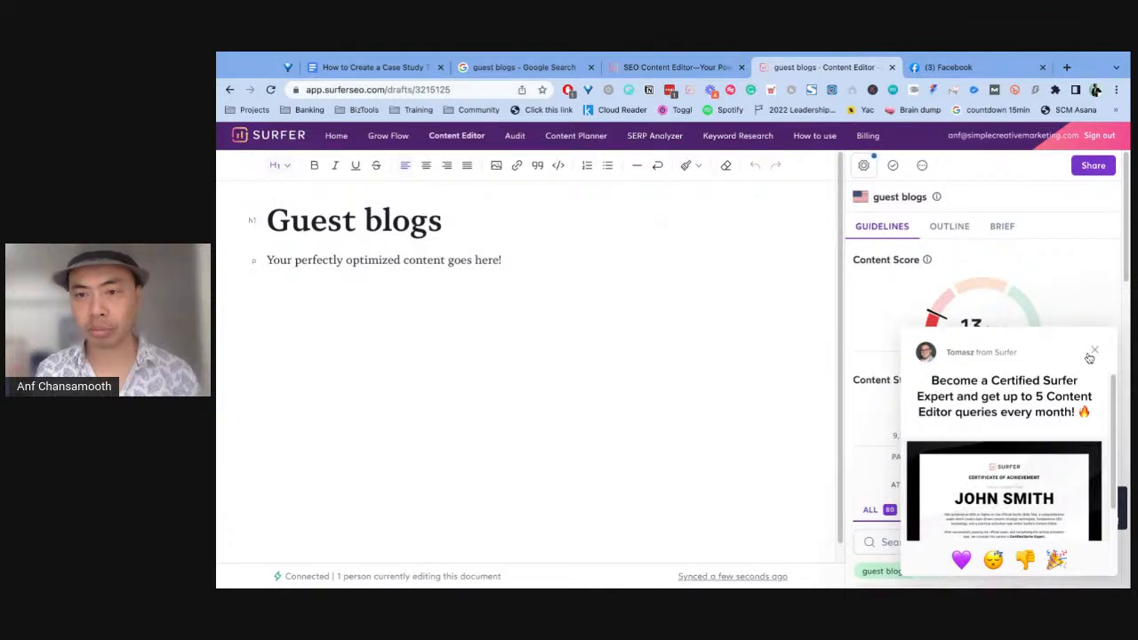
left_click(1094, 354)
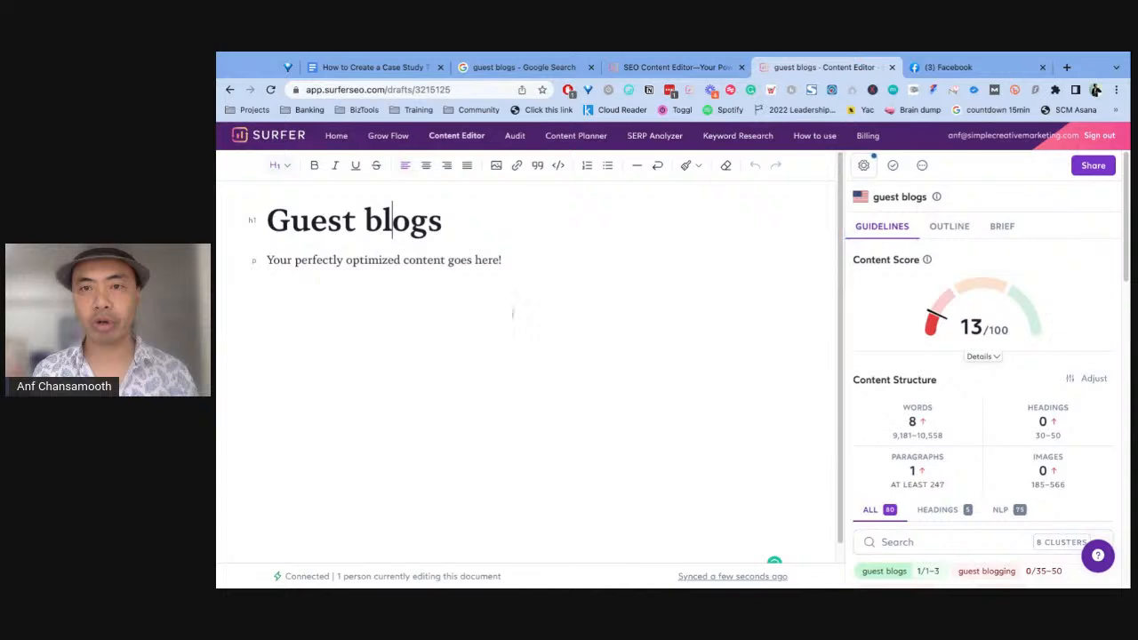
left_click(389, 260)
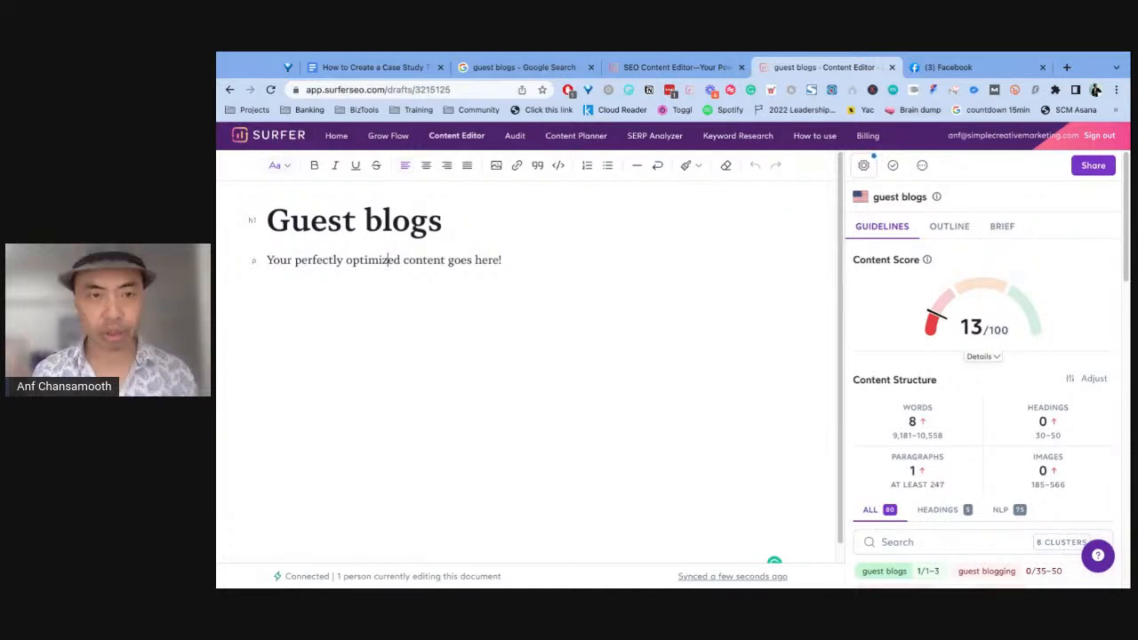
Open the guideline customization and include the BigCommerce, HubSpot and New Breed Revenue pages as organic competitors.
left_click(865, 167)
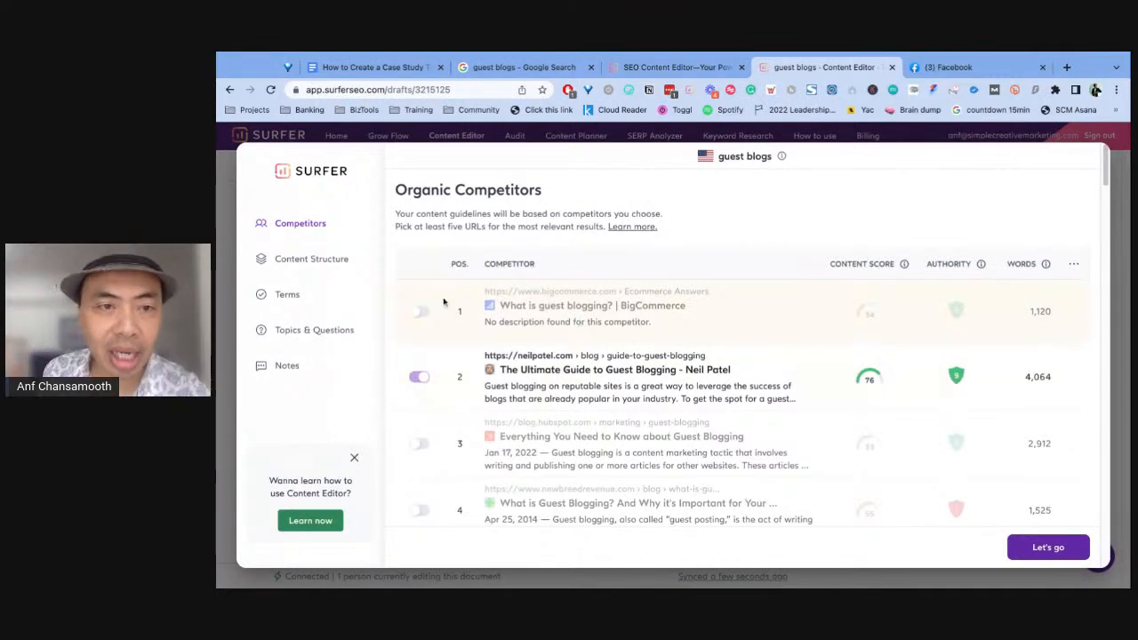
scroll(432, 431, "down", 2)
scroll(462, 341, "up", 1)
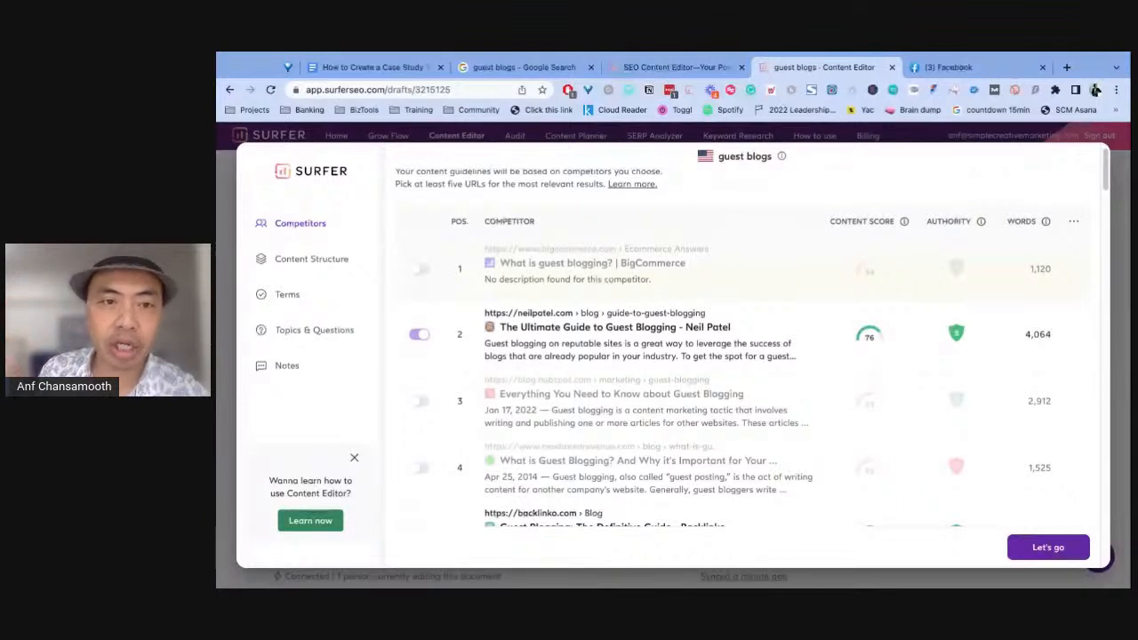
left_click(418, 269)
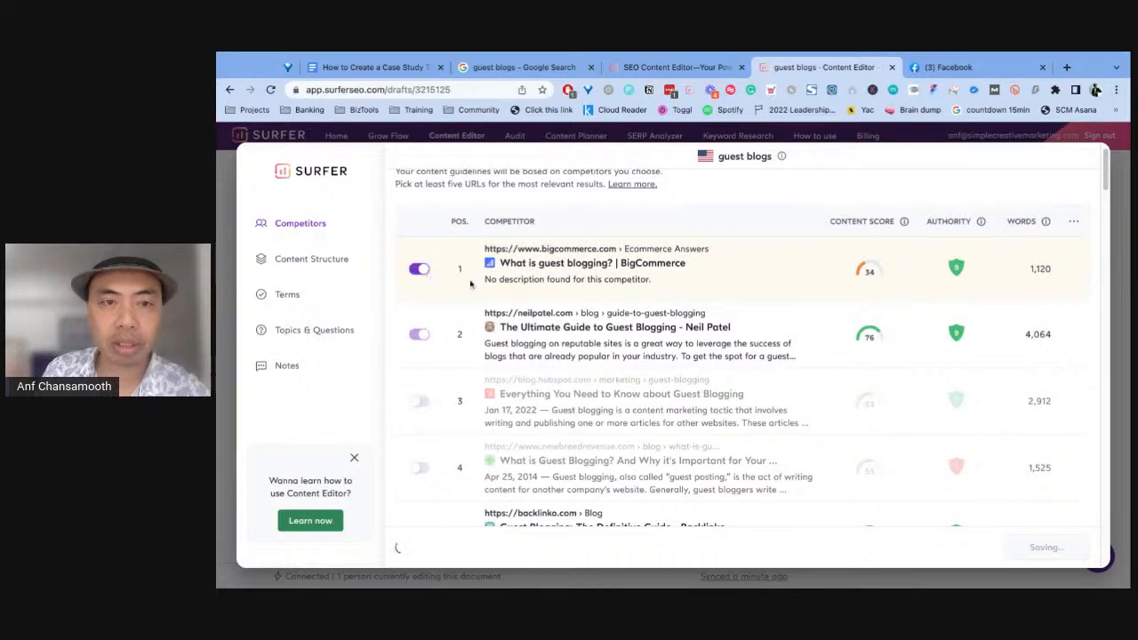
scroll(533, 311, "down", 1)
left_click(417, 357)
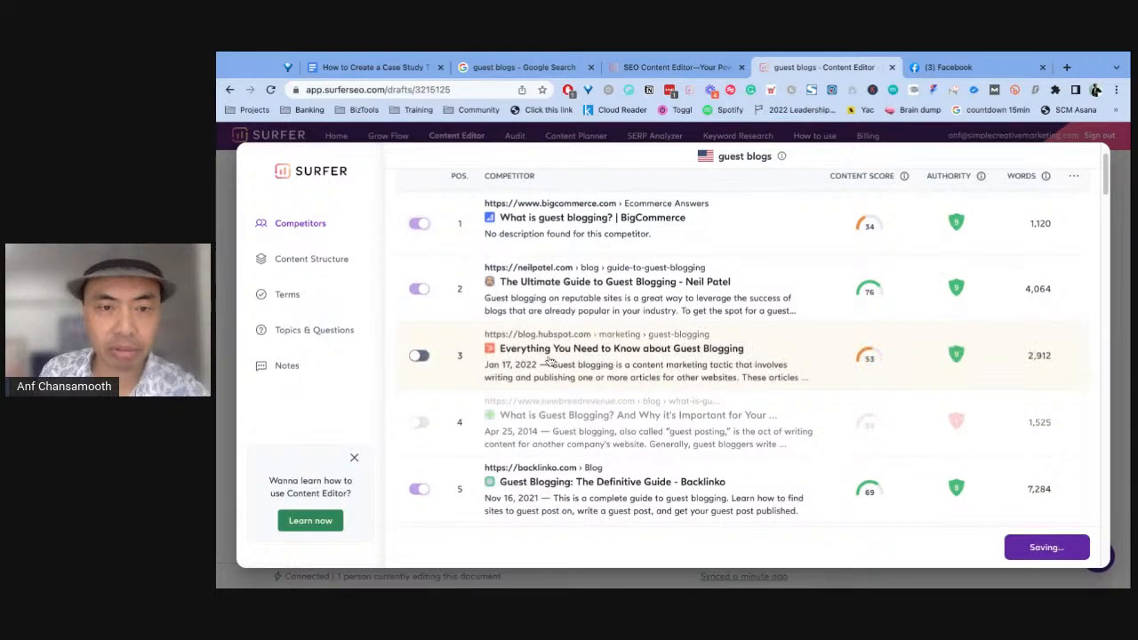
scroll(439, 372, "down", 1)
left_click(418, 355)
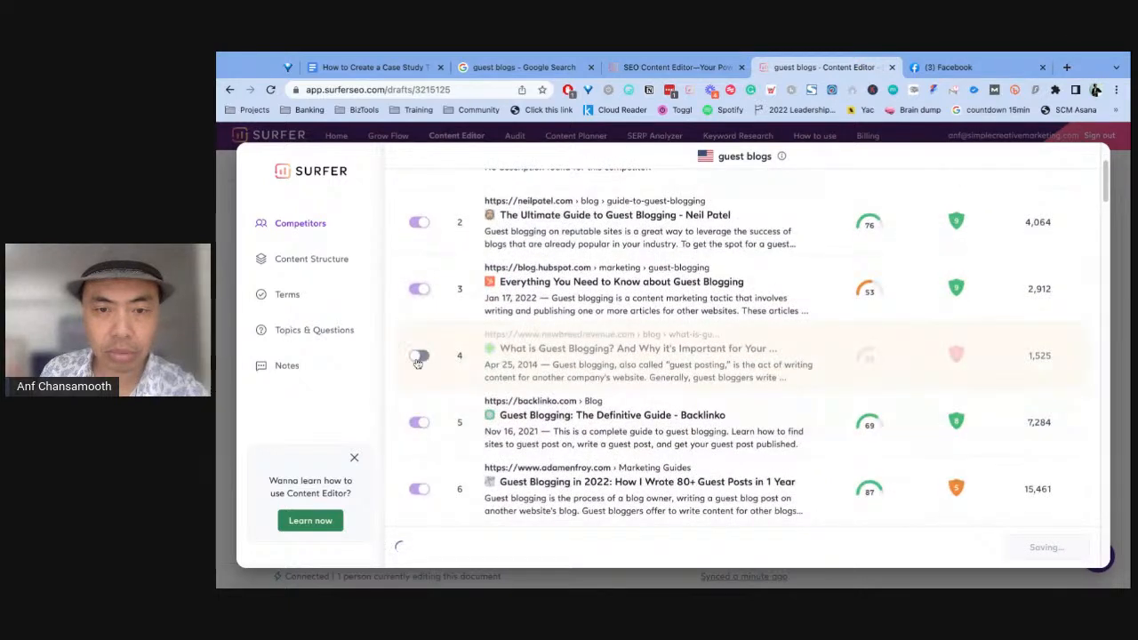
Exclude the guest-post site lists from Solvid and Advanced Web Ranking, positions 7 and 8, from the organic competitors.
scroll(623, 391, "down", 1)
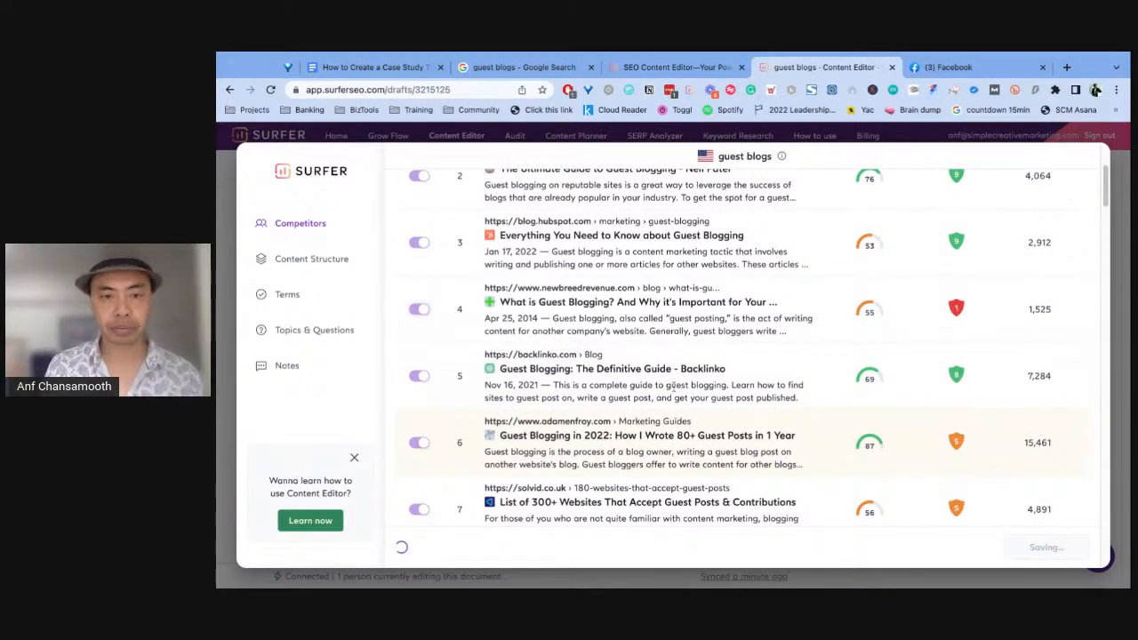
scroll(684, 392, "down", 2)
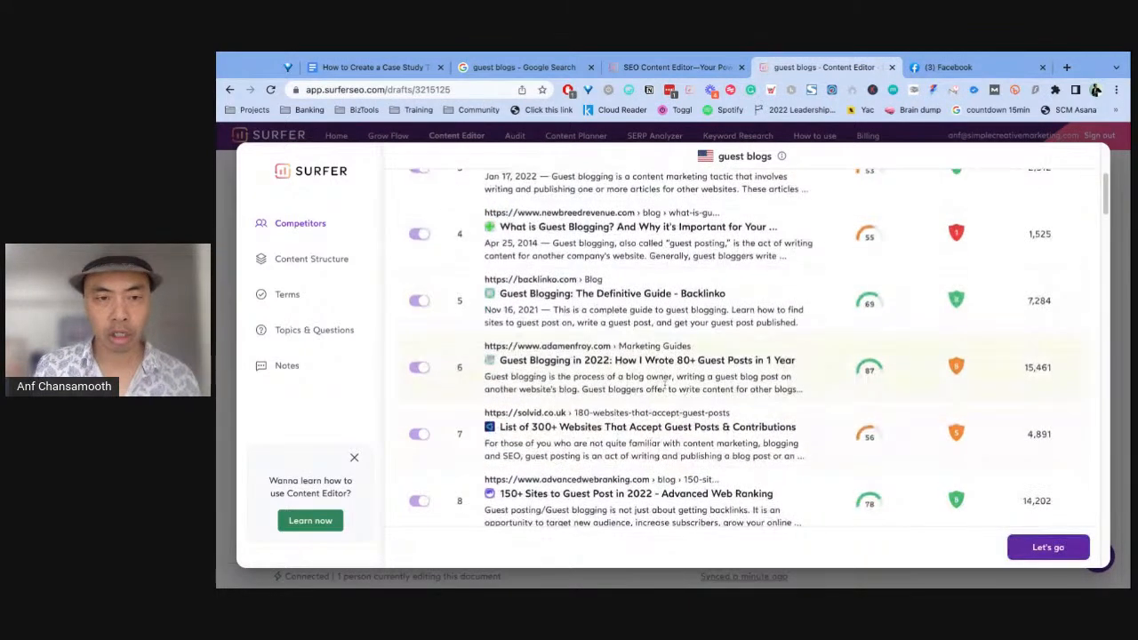
scroll(654, 391, "down", 1)
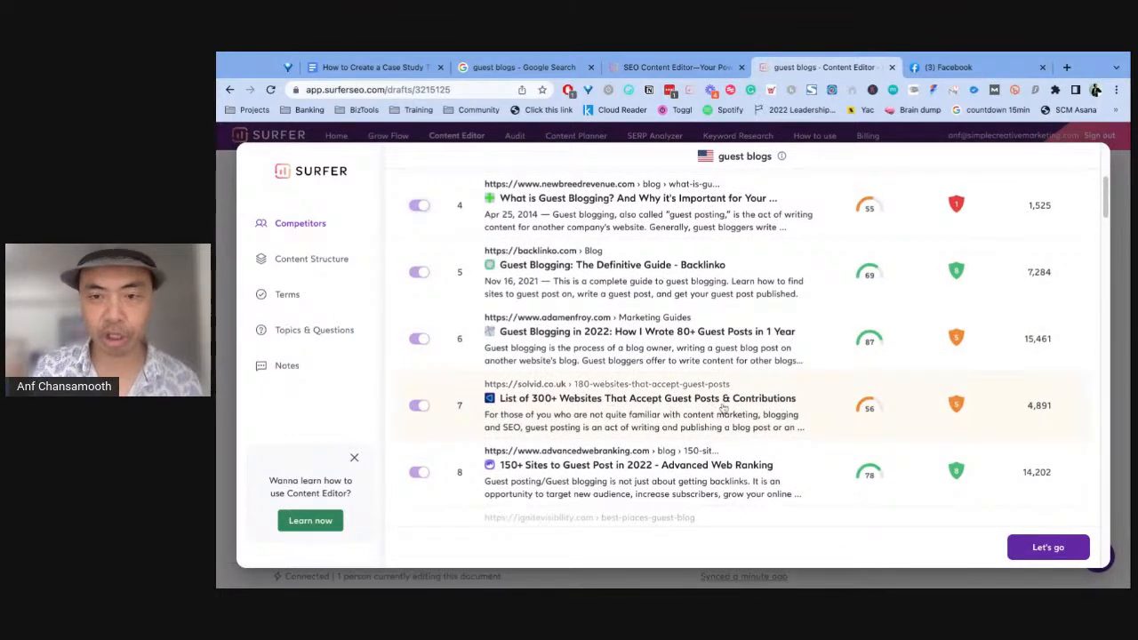
left_click(419, 406)
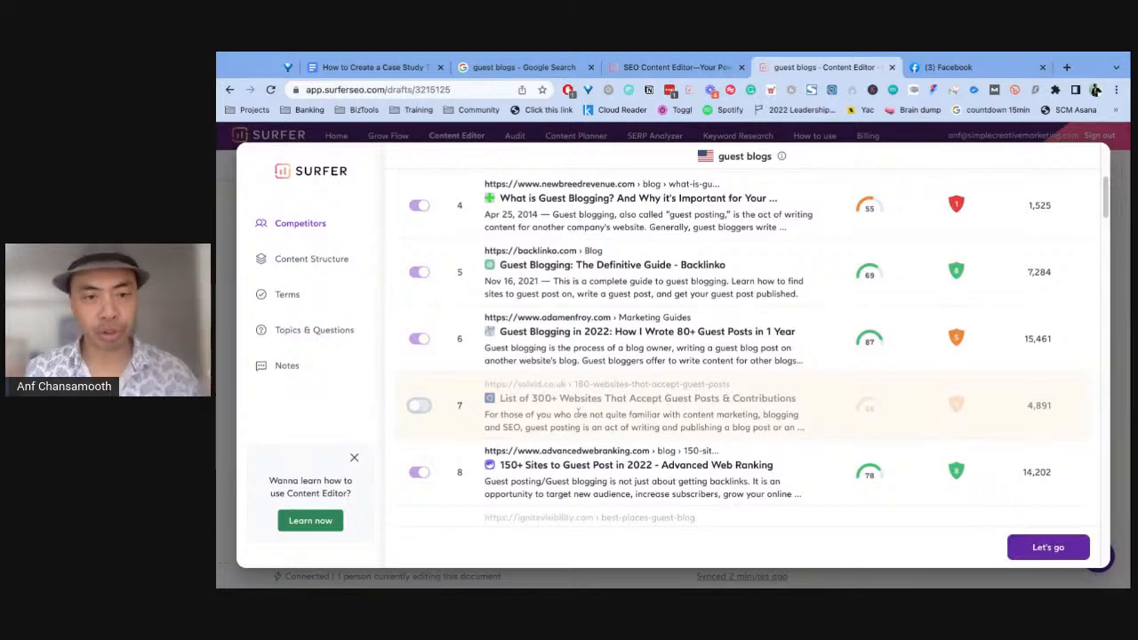
scroll(578, 413, "down", 1)
scroll(578, 391, "down", 1)
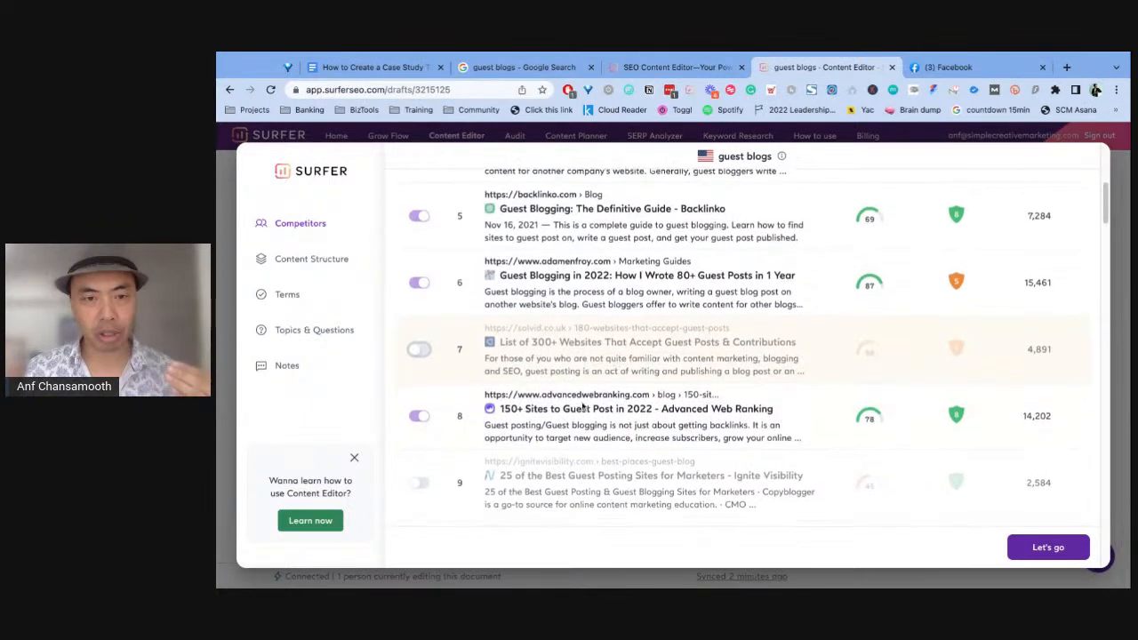
left_click(419, 415)
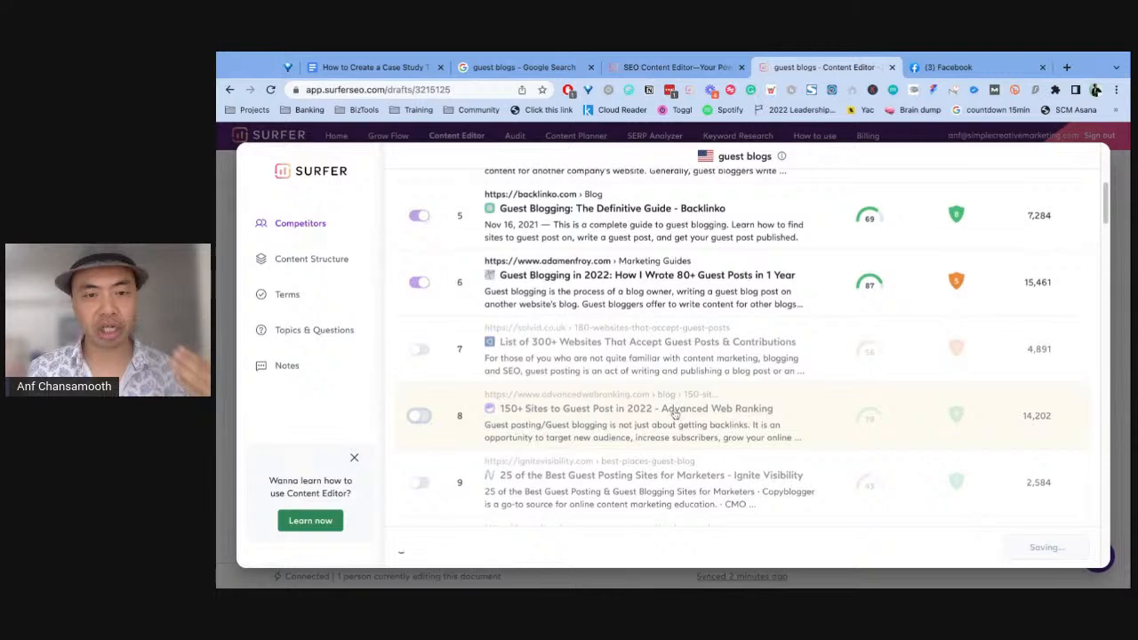
Include the Proecho guest posting page at position 10 as an organic competitor.
scroll(622, 413, "down", 1)
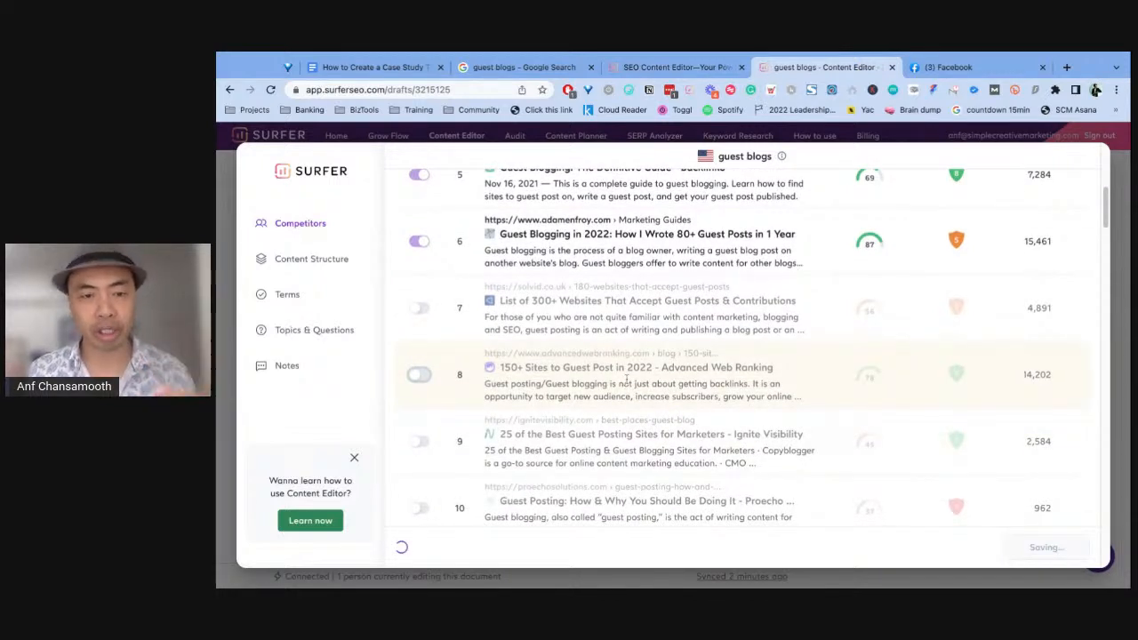
scroll(648, 397, "down", 1)
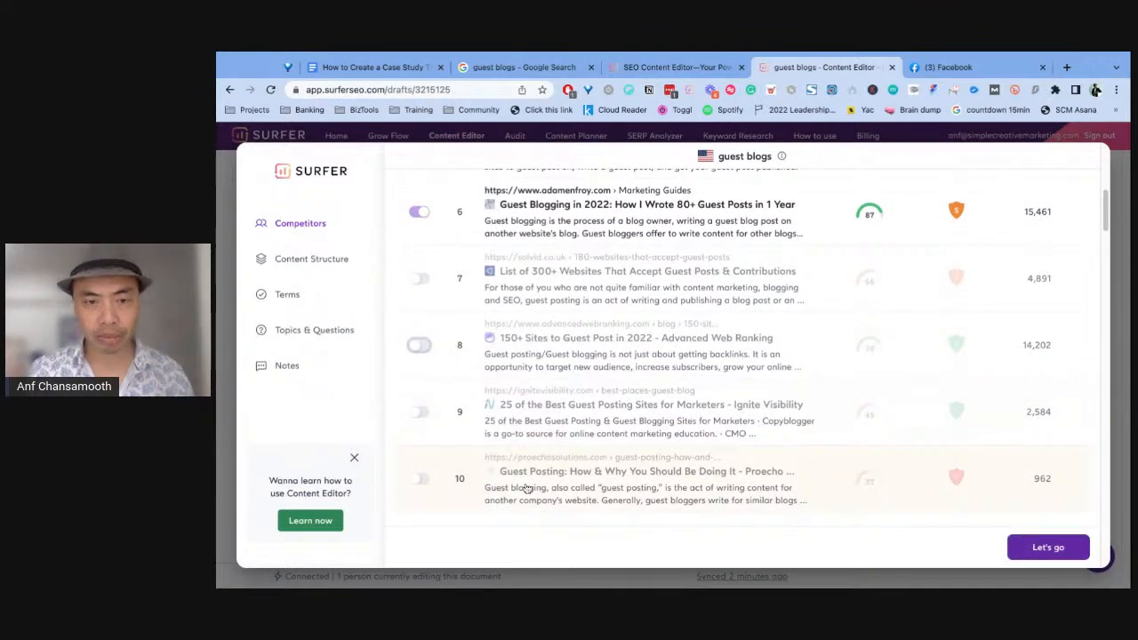
left_click(419, 478)
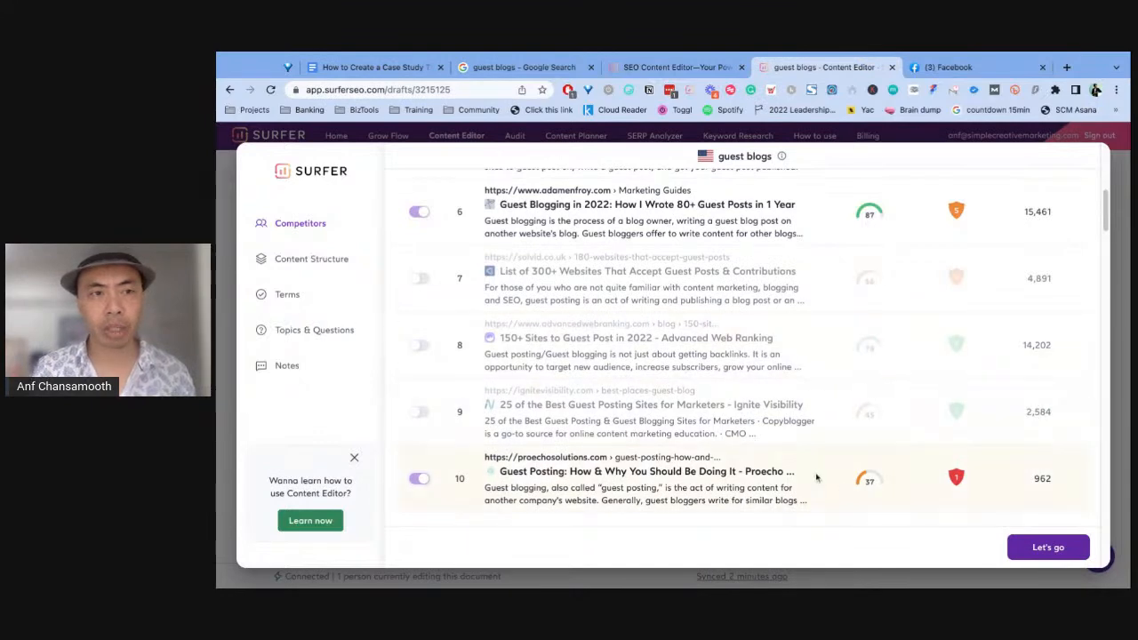
Go to the content structure settings and examine the recommended word count range and the heading, paragraph and image targets.
left_click(311, 258)
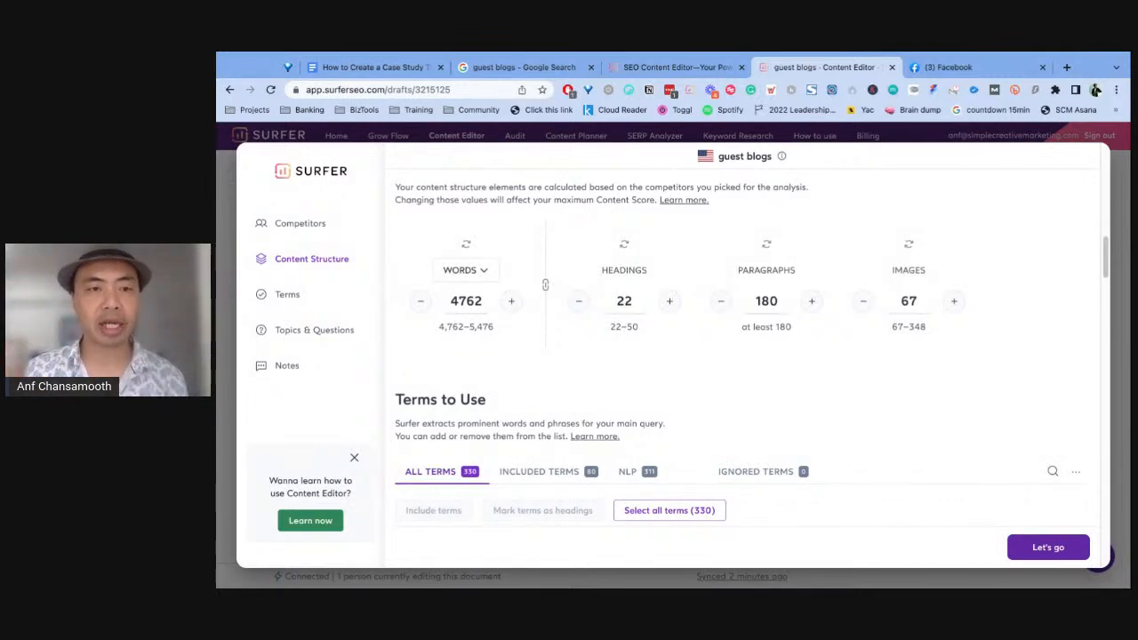
triple_click(441, 326)
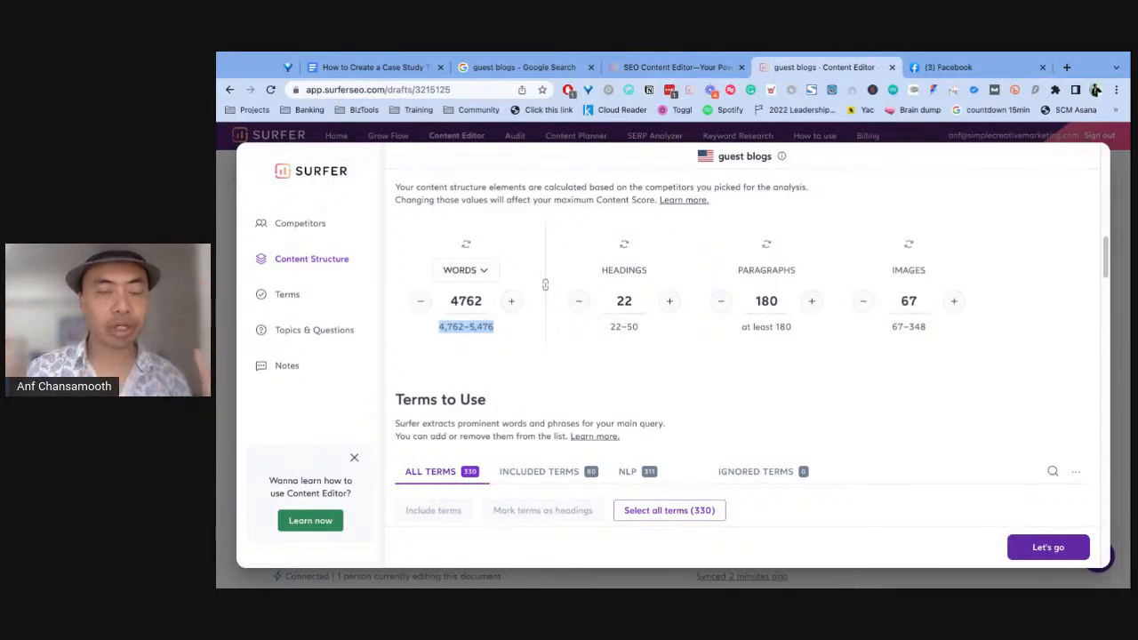
left_click(441, 326)
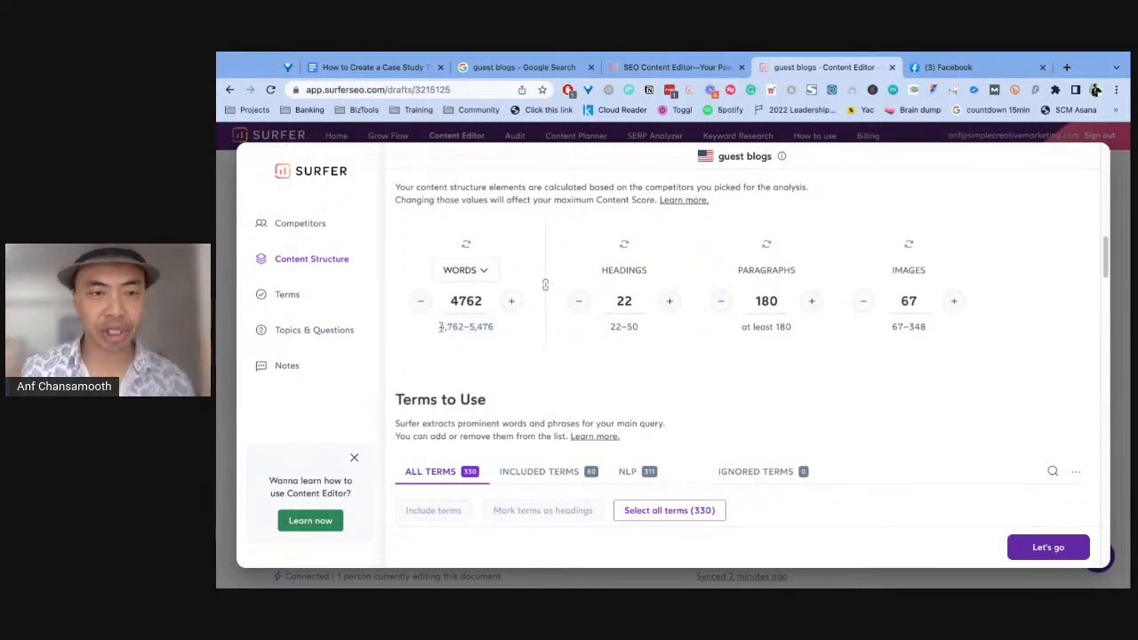
left_click_drag(468, 326, 493, 326)
left_click(498, 328)
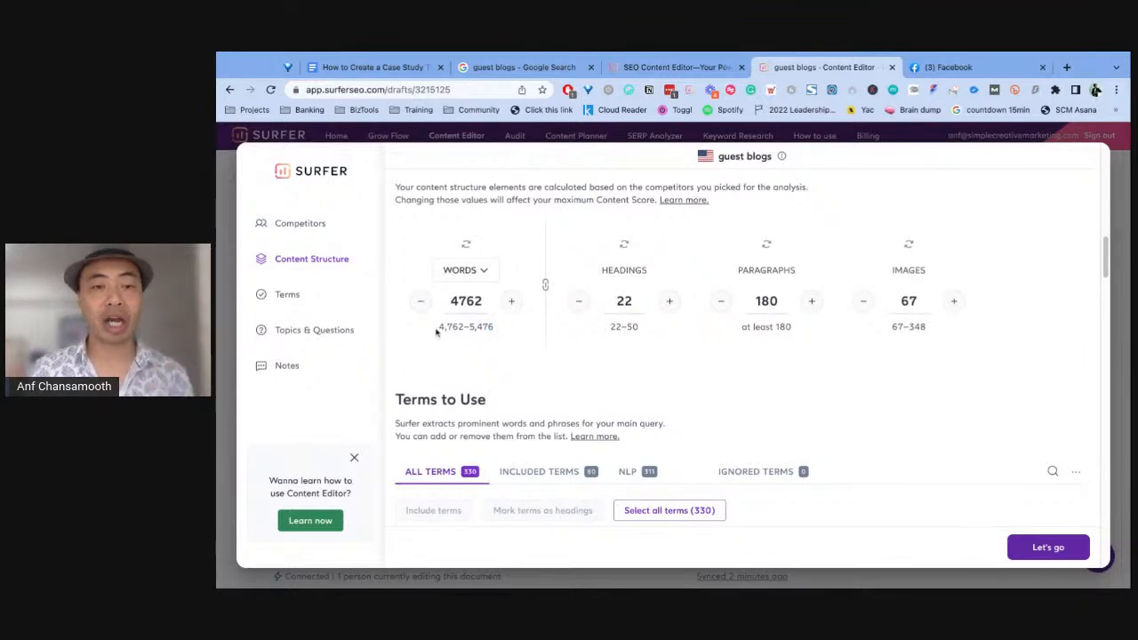
left_click_drag(437, 330, 495, 329)
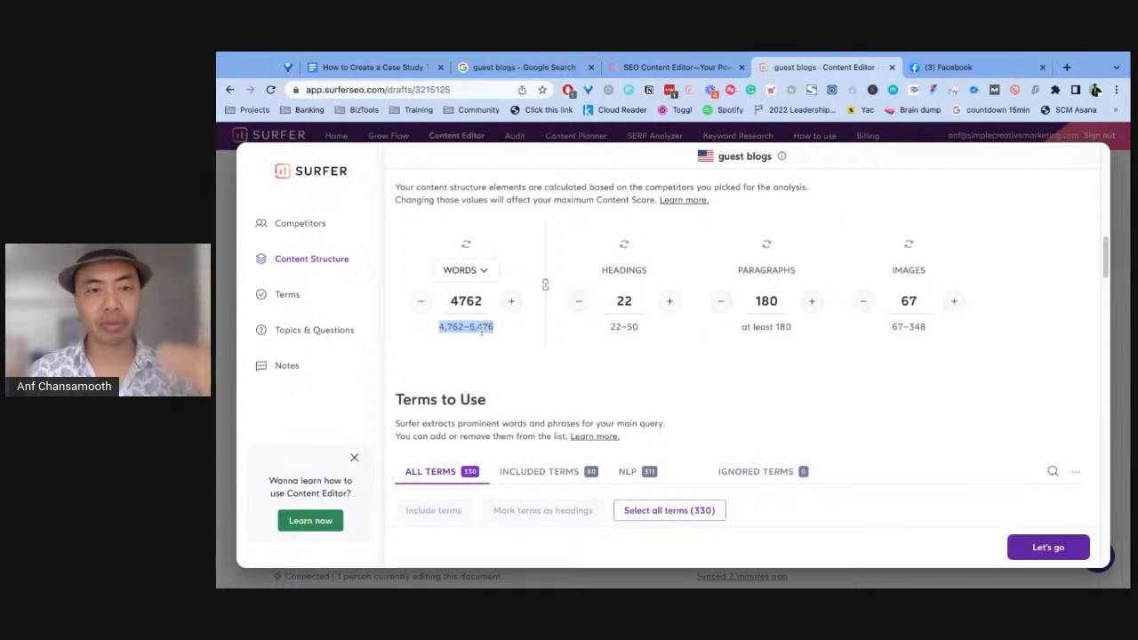
left_click(499, 333)
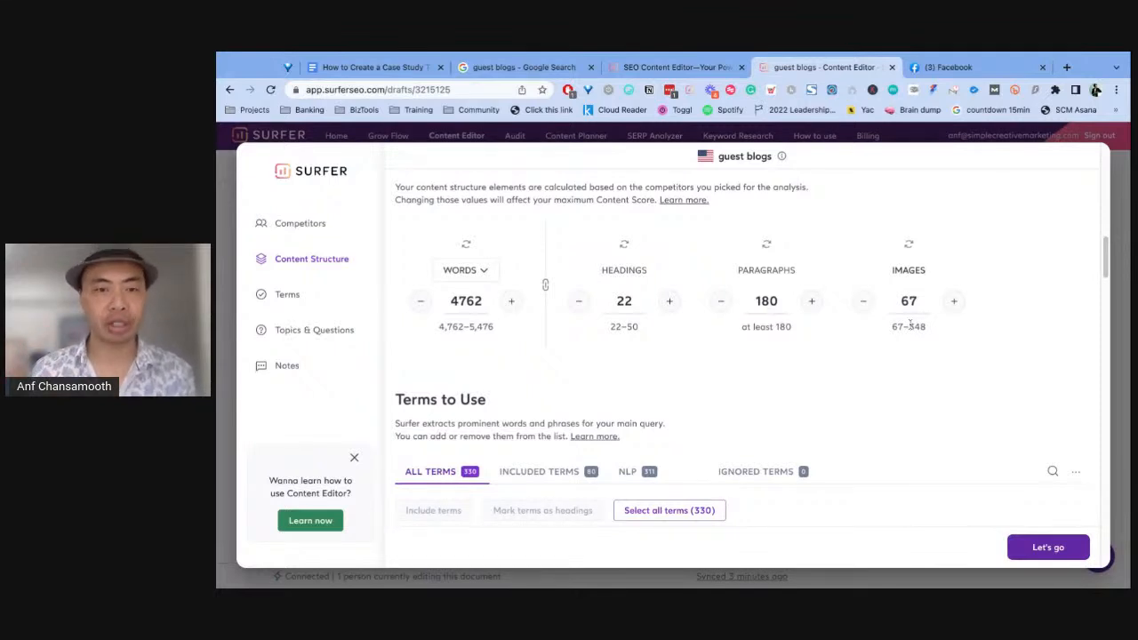
Go through the list of terms to use and exclude the term "business insider".
scroll(714, 358, "down", 2)
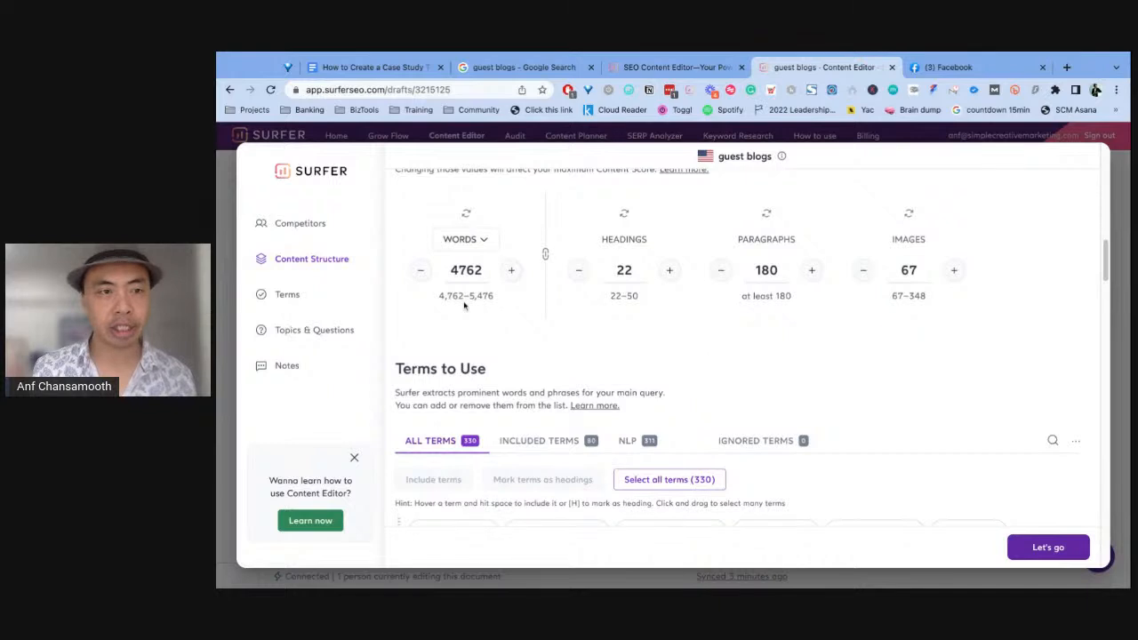
scroll(484, 328, "down", 5)
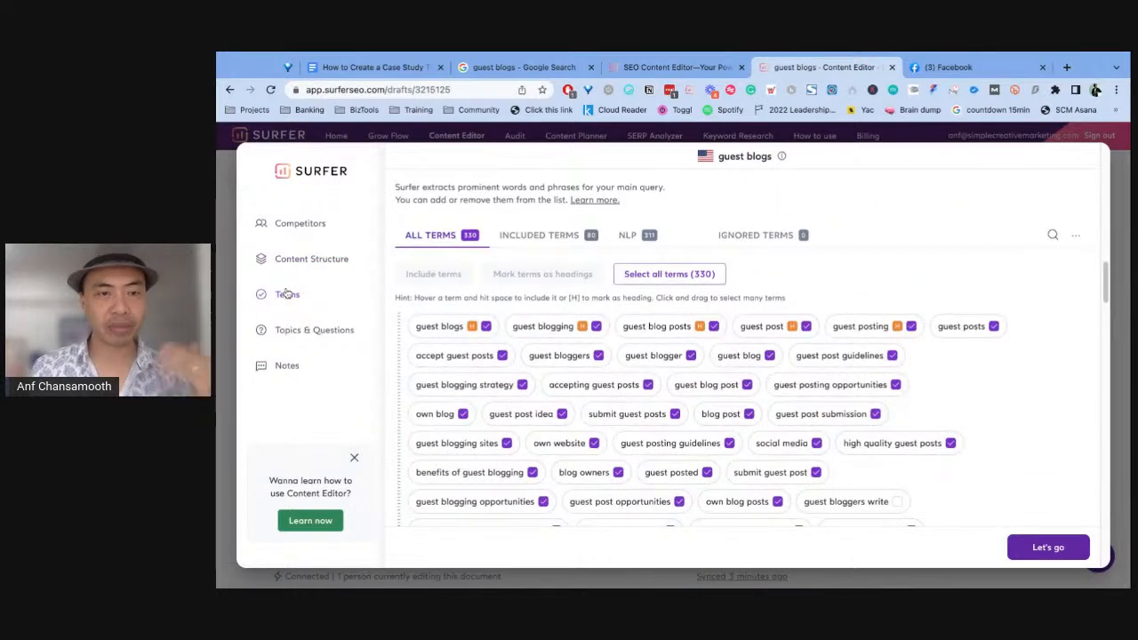
scroll(675, 325, "down", 1)
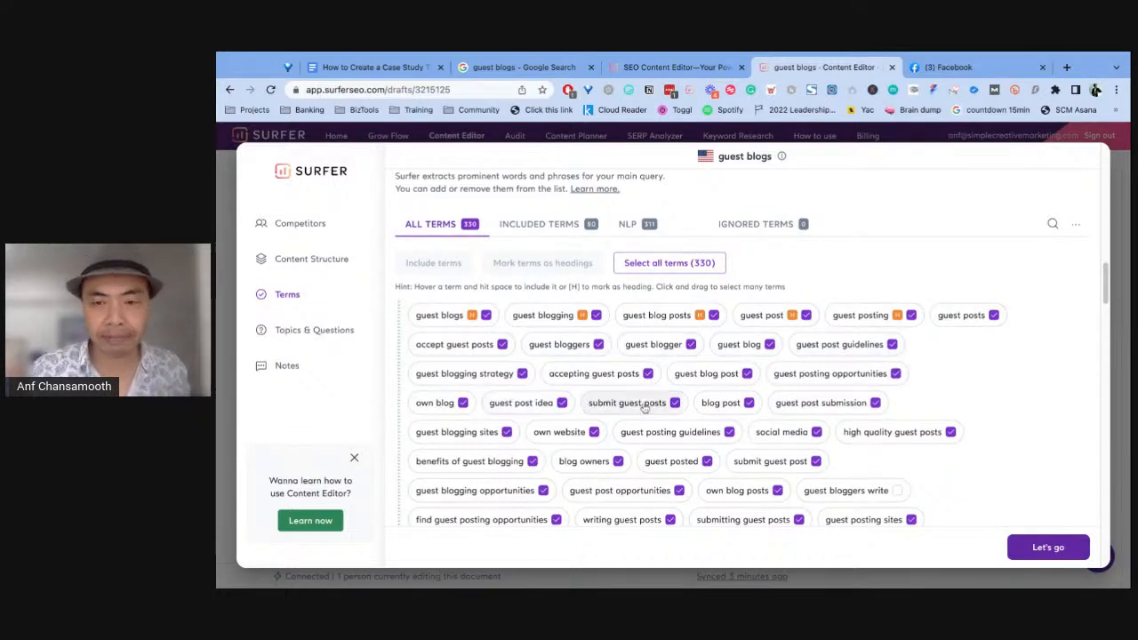
scroll(800, 405, "down", 2)
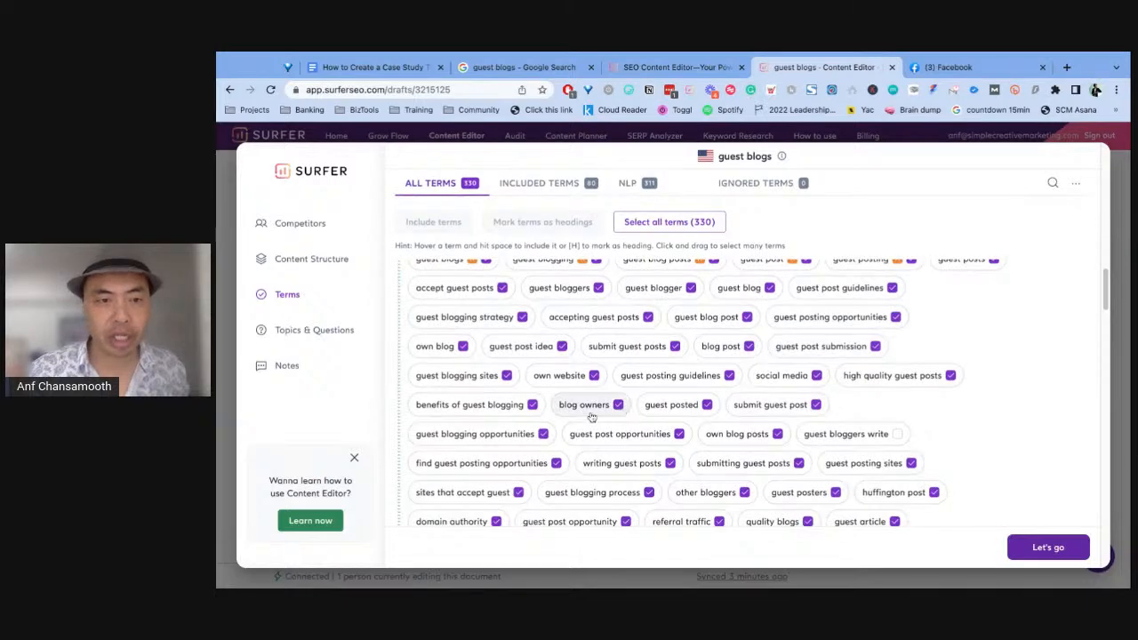
scroll(620, 435, "down", 1)
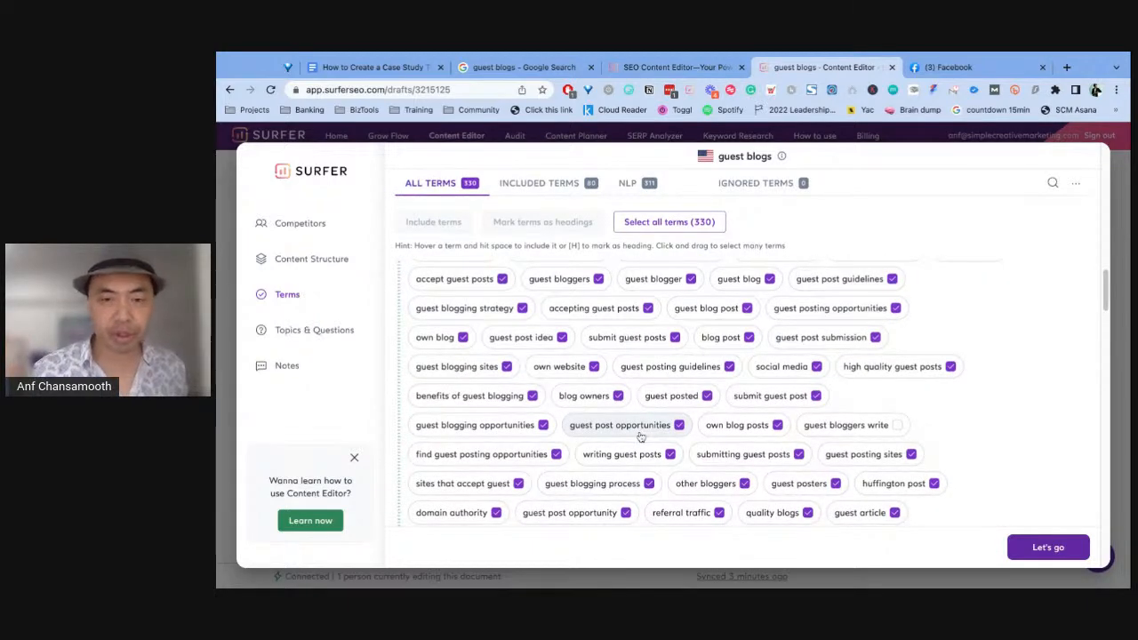
scroll(732, 416, "down", 5)
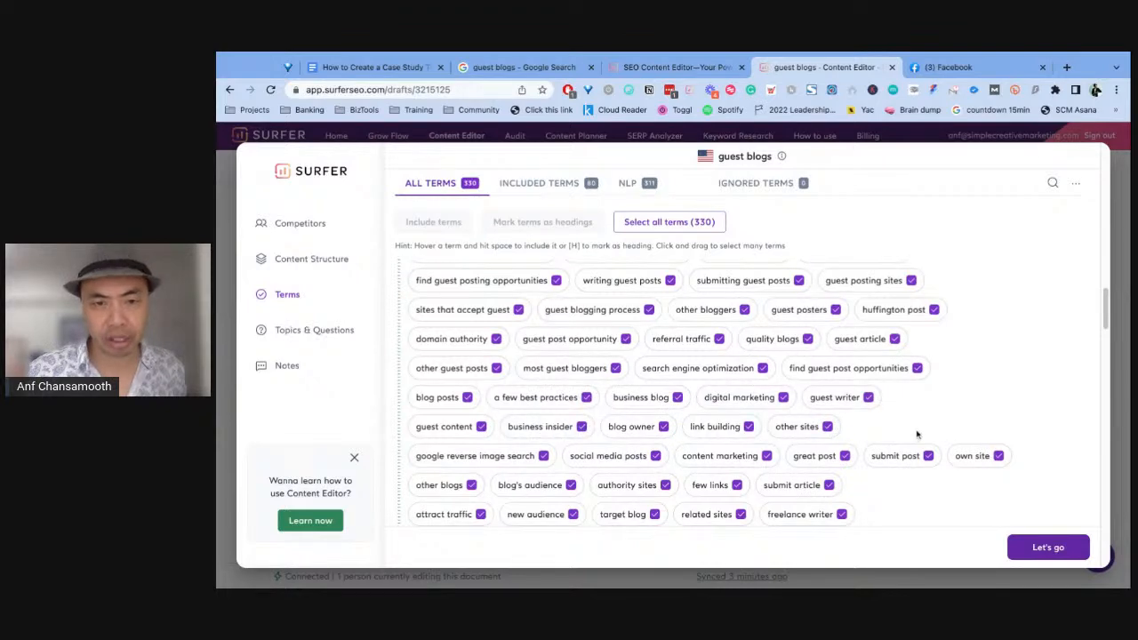
left_click(583, 427)
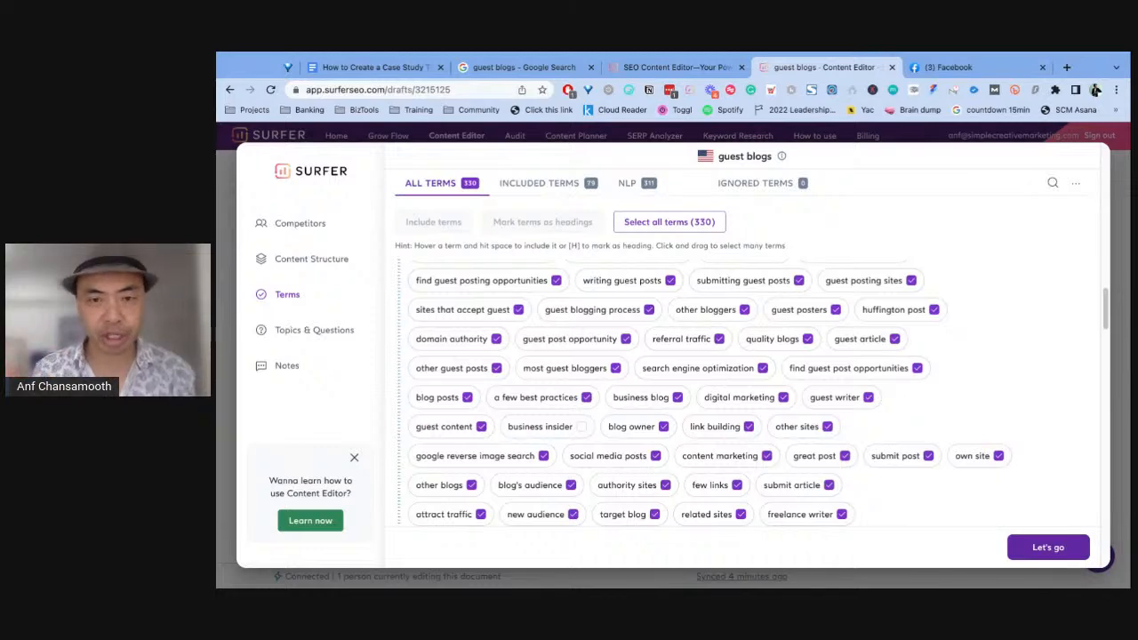
Include the suggested terms "submit a guest post", "build relationships" and "marketing strategy".
scroll(927, 399, "down", 1)
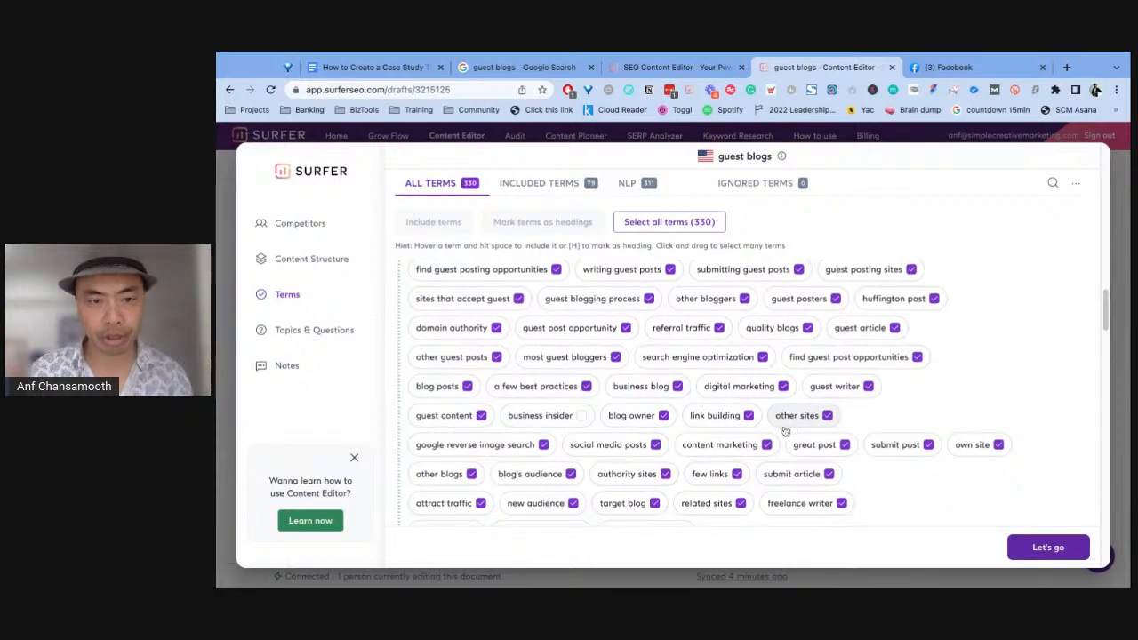
scroll(782, 423, "down", 2)
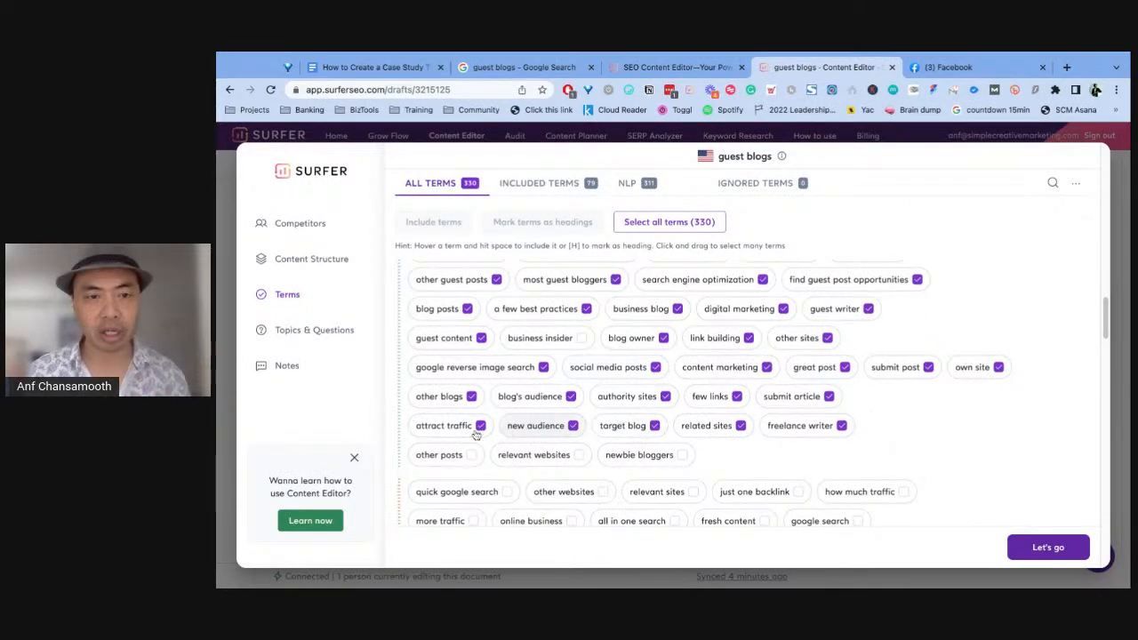
scroll(829, 429, "down", 2)
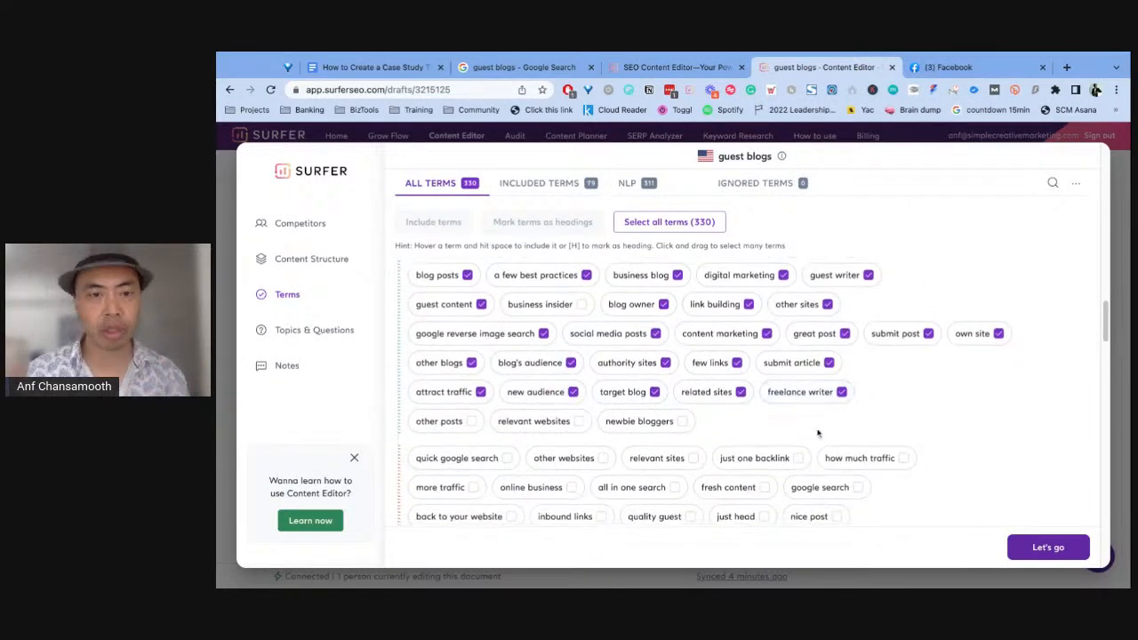
scroll(889, 418, "down", 4)
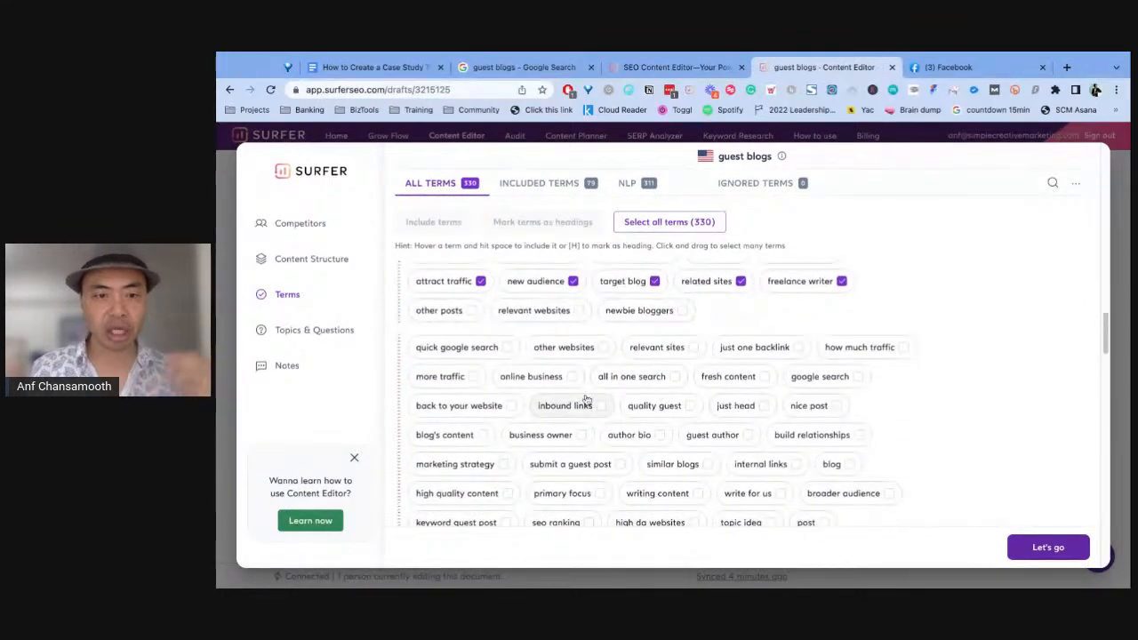
left_click(620, 464)
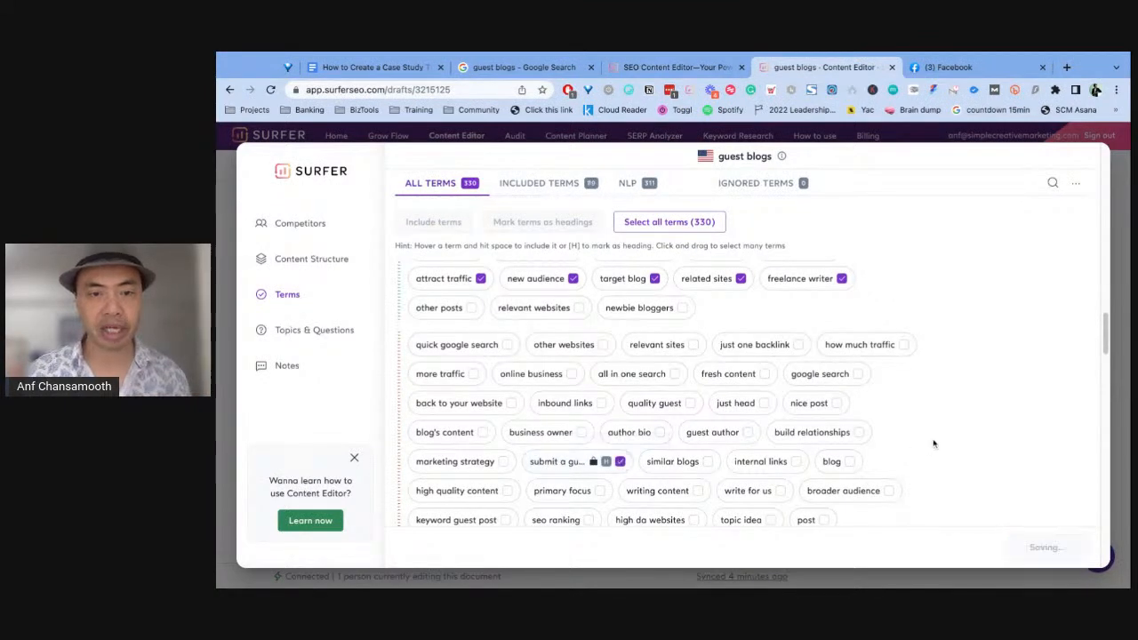
left_click(858, 432)
left_click(494, 464)
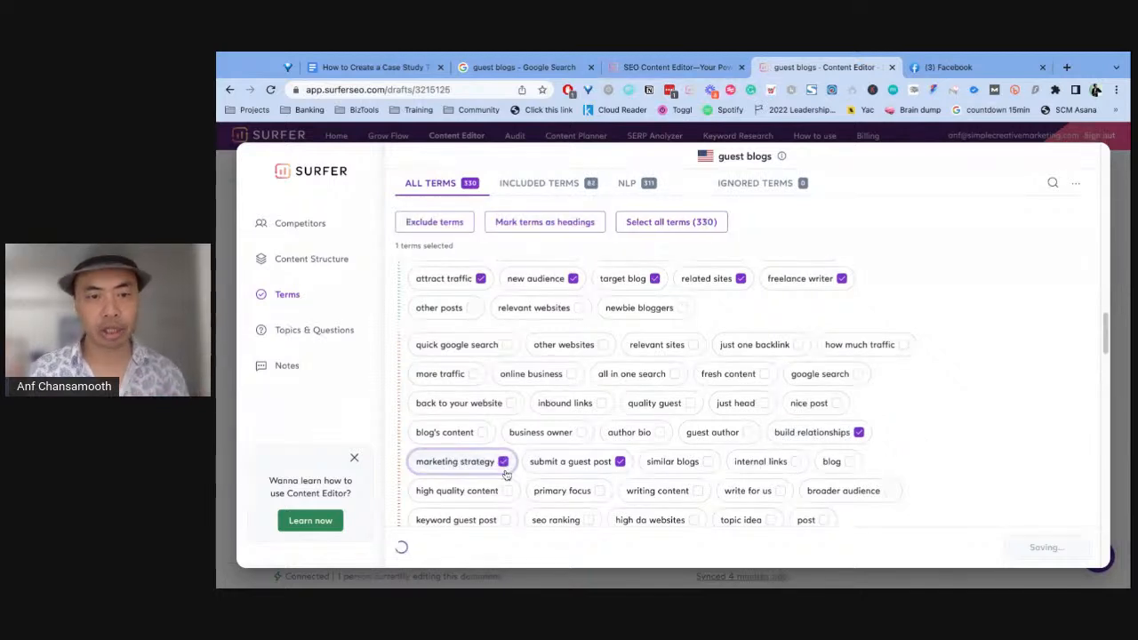
left_click(503, 463)
Include "build quality backlinks" among the terms to use.
scroll(677, 430, "down", 2)
scroll(655, 399, "up", 2)
scroll(594, 416, "down", 3)
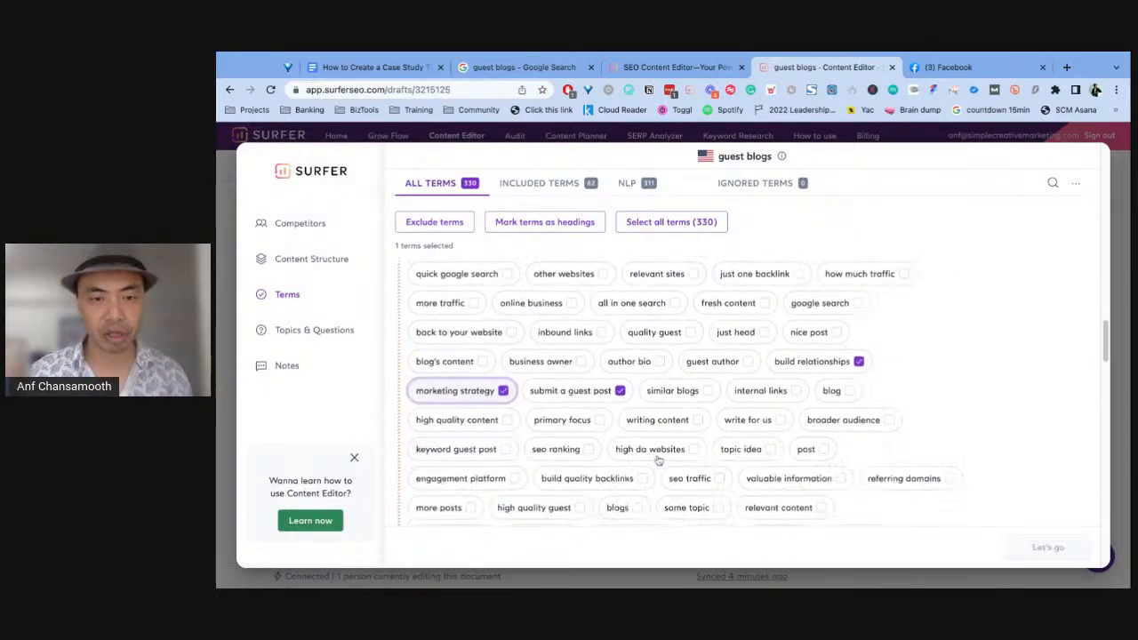
left_click(627, 472)
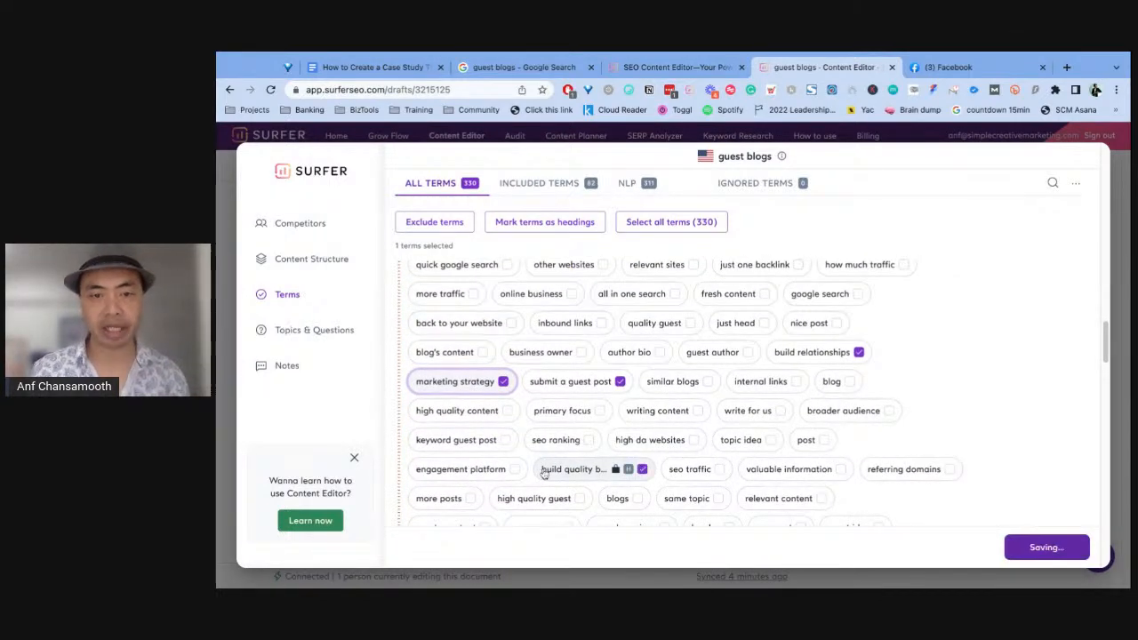
Compare the suggested topics and questions with the People also ask section in the Google results for "guest blogs".
left_click(282, 333)
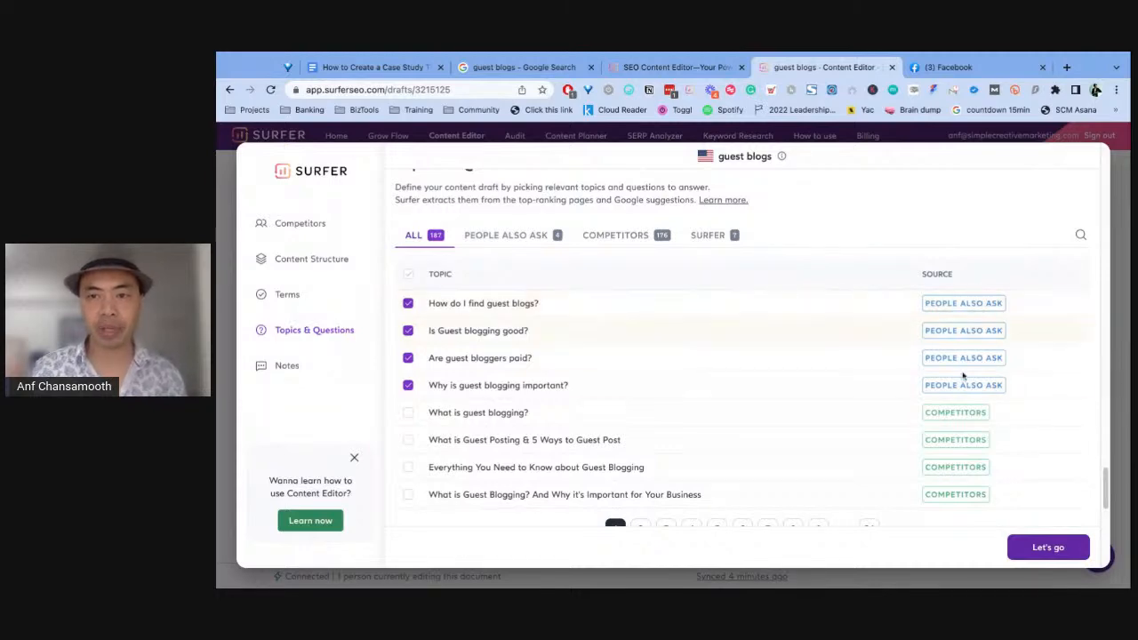
left_click(525, 67)
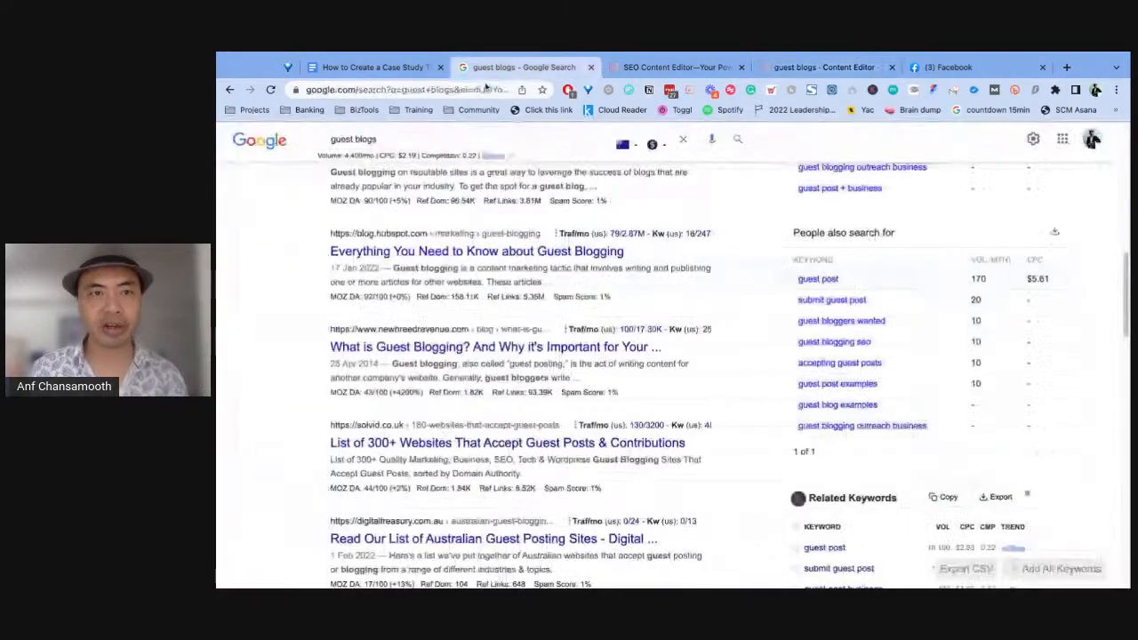
scroll(601, 249, "up", 1)
scroll(582, 260, "down", 2)
scroll(580, 263, "up", 2)
scroll(578, 291, "down", 2)
scroll(579, 292, "down", 3)
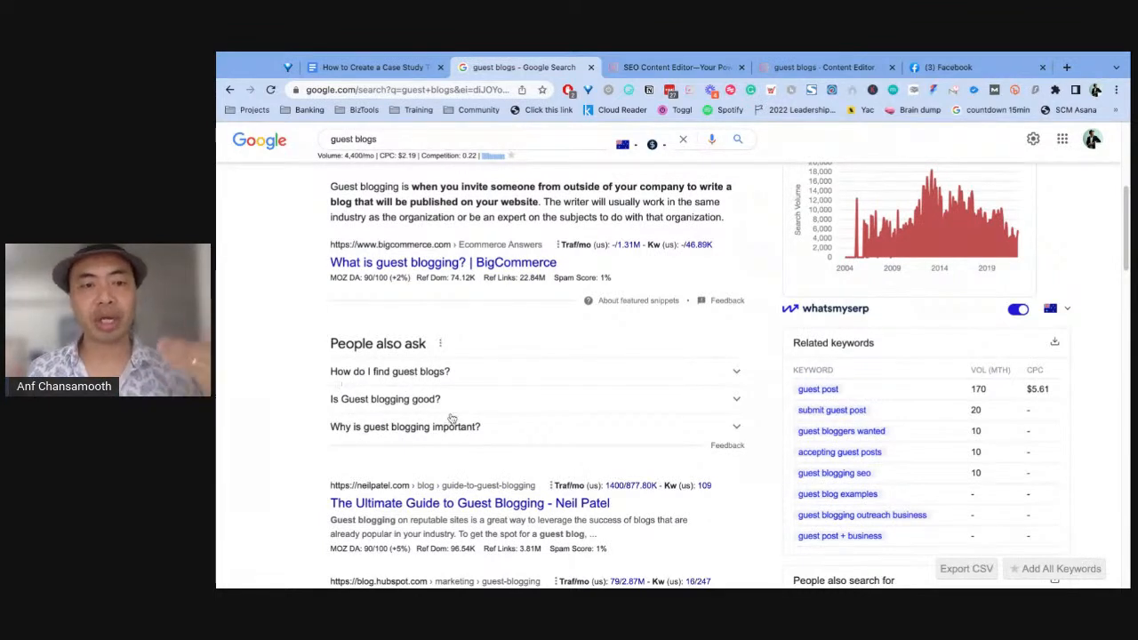
left_click(561, 437)
left_click(636, 433)
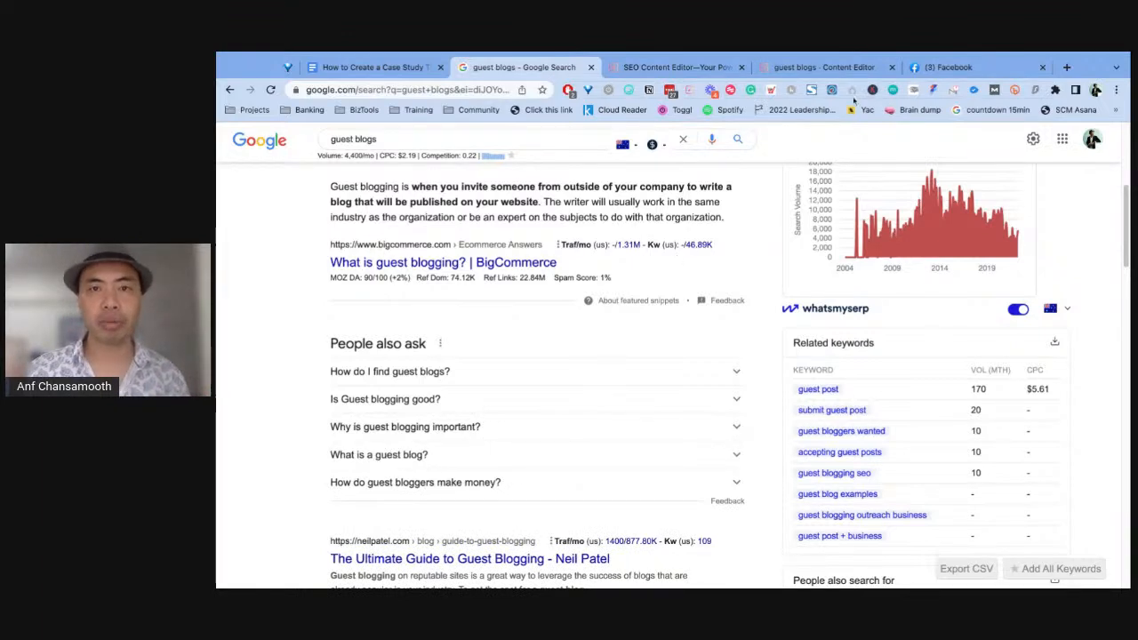
Close the SEO Content Editor browser tab and return to the guest blogs draft in Surfer.
left_click(756, 72)
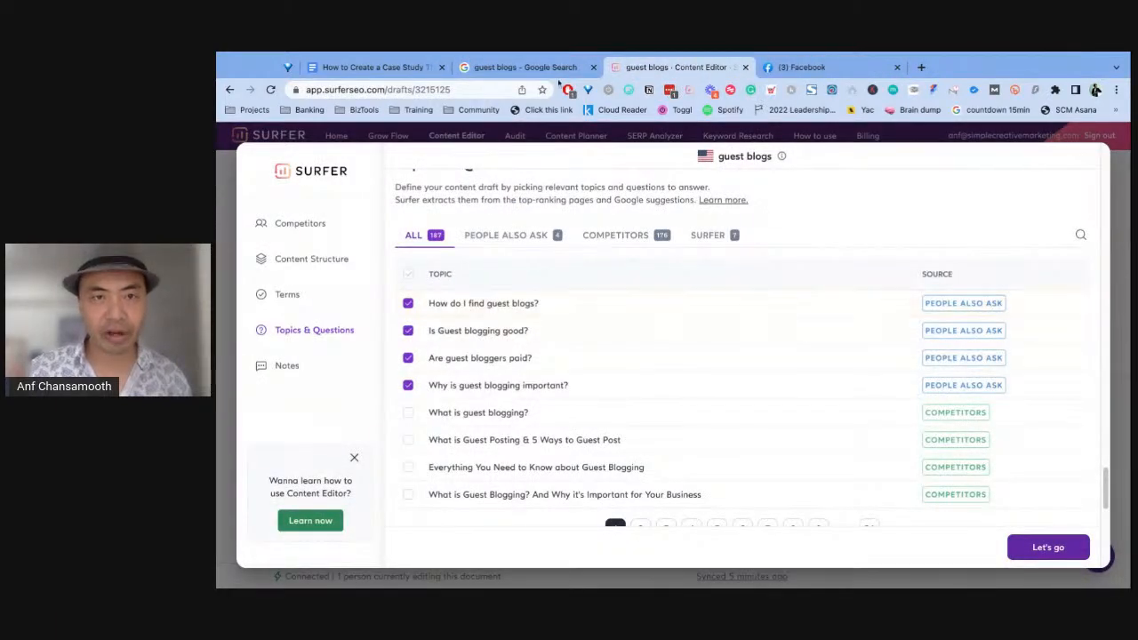
left_click(525, 67)
left_click(676, 67)
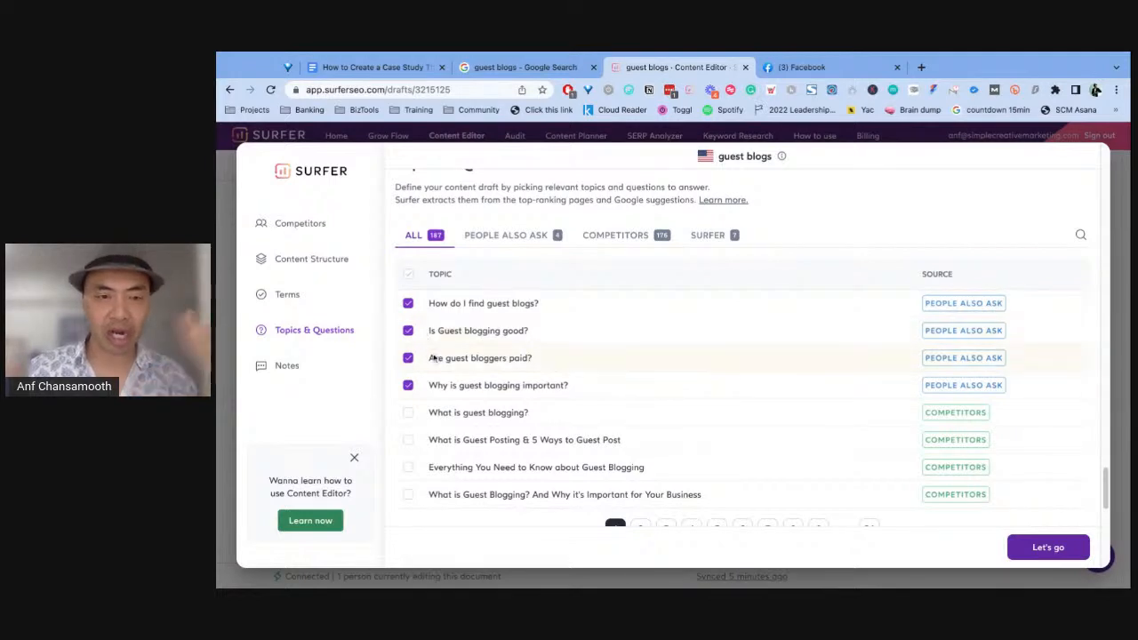
Check the copywriter notes section and apply the customized guidelines to the draft.
scroll(713, 358, "down", 1)
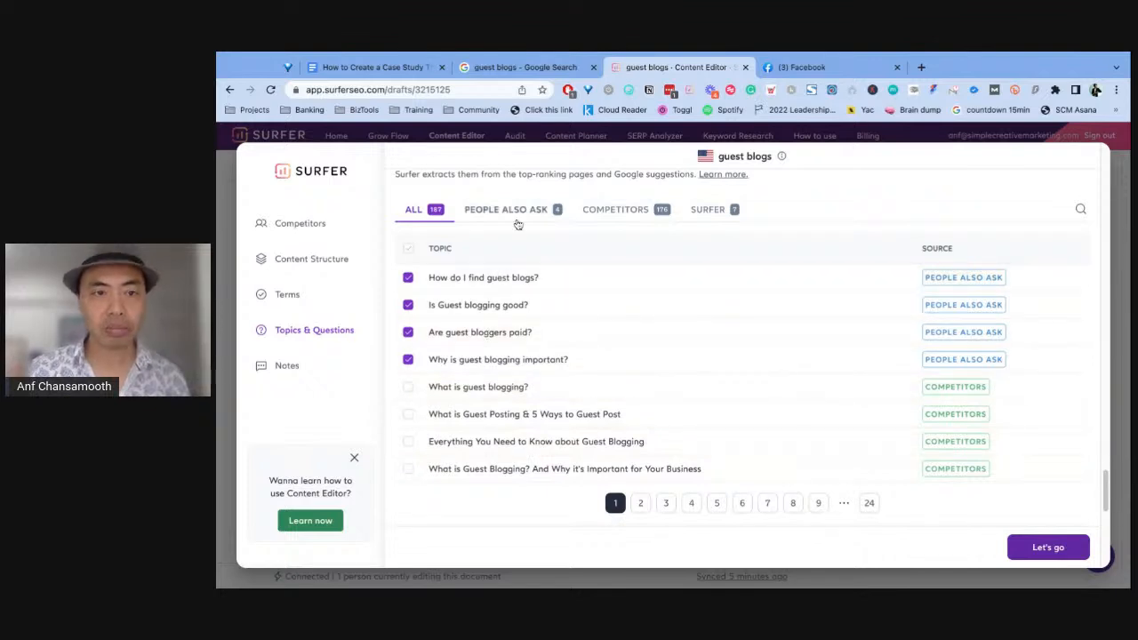
left_click(298, 368)
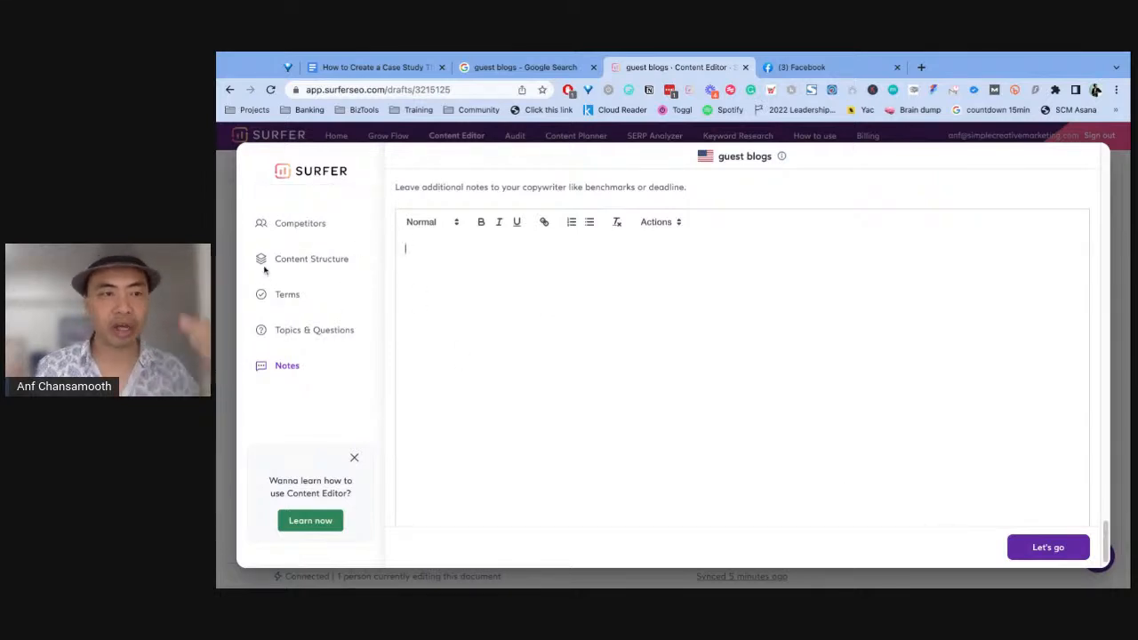
left_click(1055, 547)
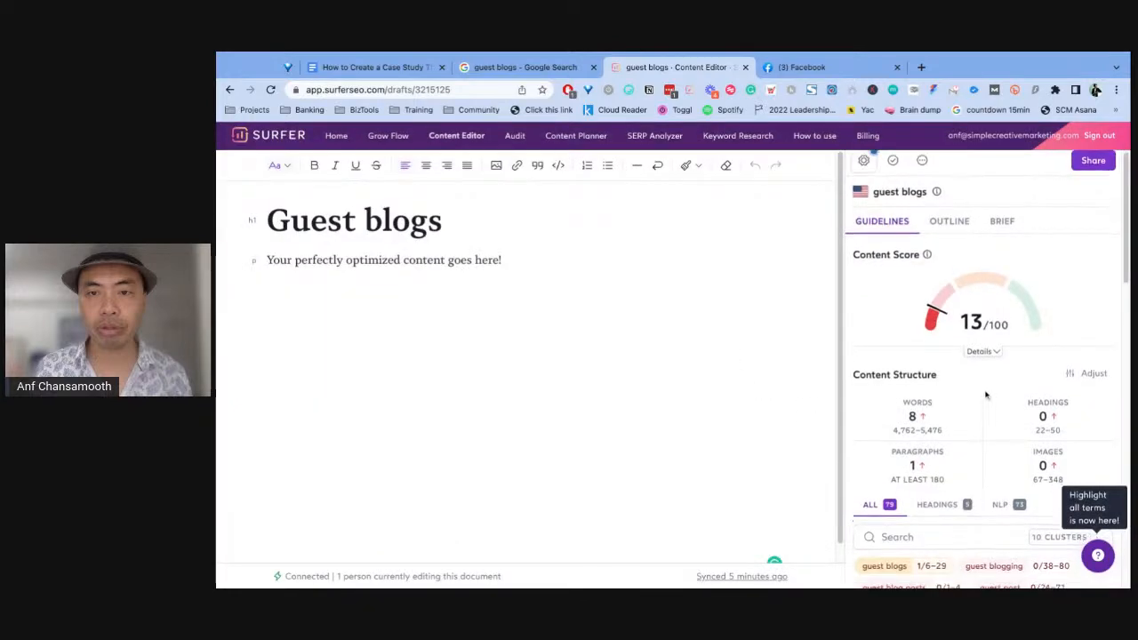
Examine the draft's recommended terms and content structure targets in the guidelines.
scroll(987, 400, "down", 5)
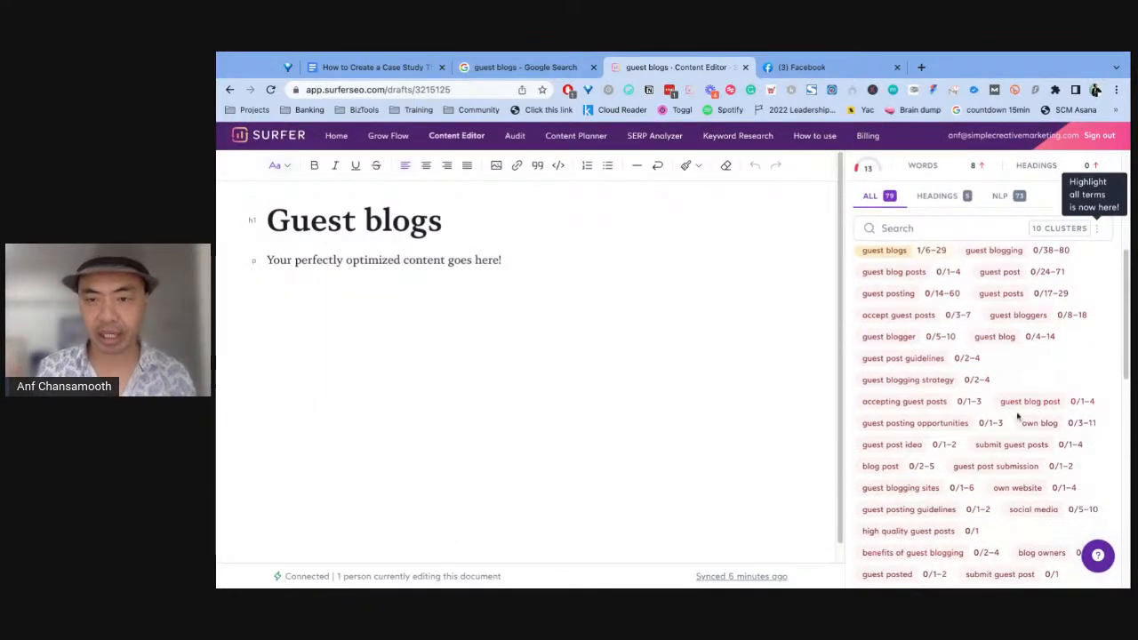
scroll(1022, 444, "down", 2)
scroll(978, 382, "up", 3)
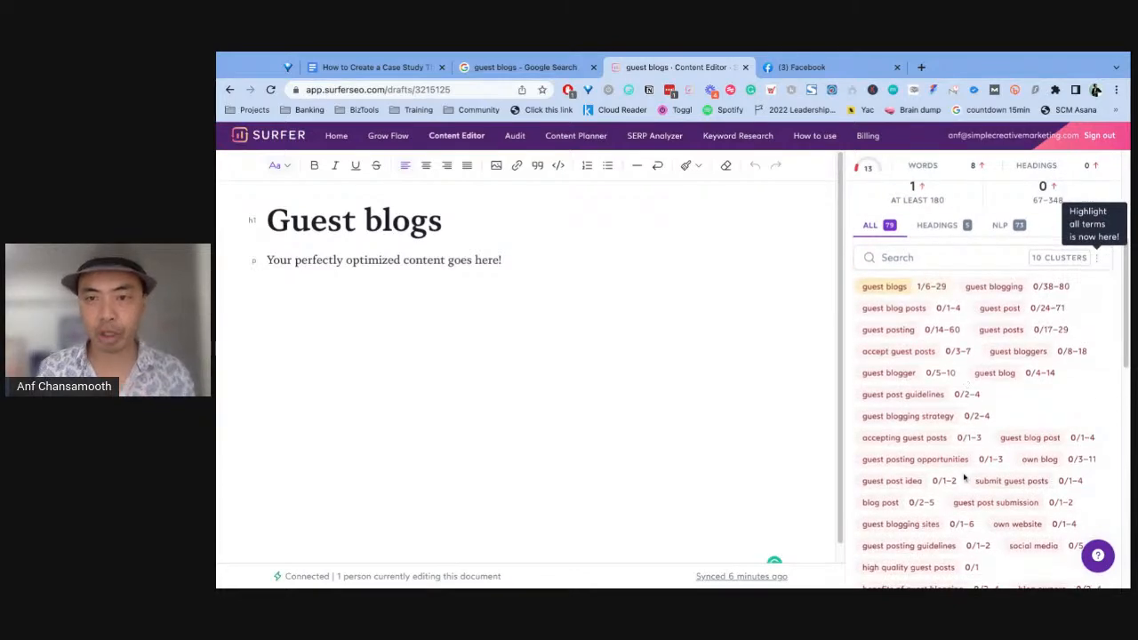
scroll(966, 474, "down", 1)
scroll(942, 373, "up", 5)
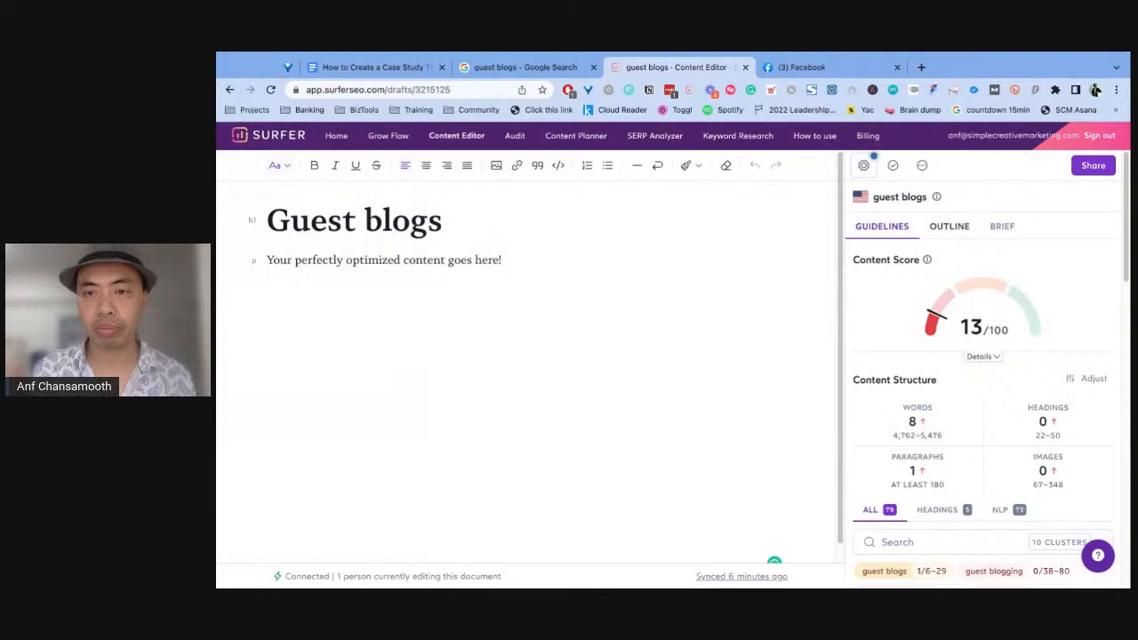
Show the outline suggestions and delete the placeholder paragraph beneath the "Guest blogs" title.
left_click(949, 226)
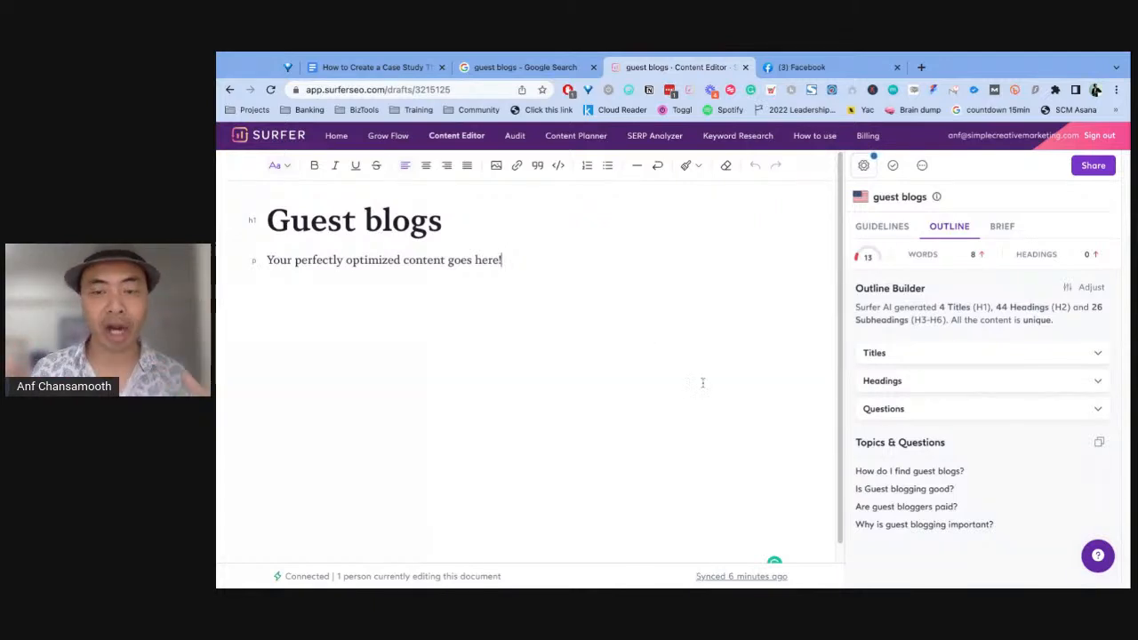
triple_click(514, 265)
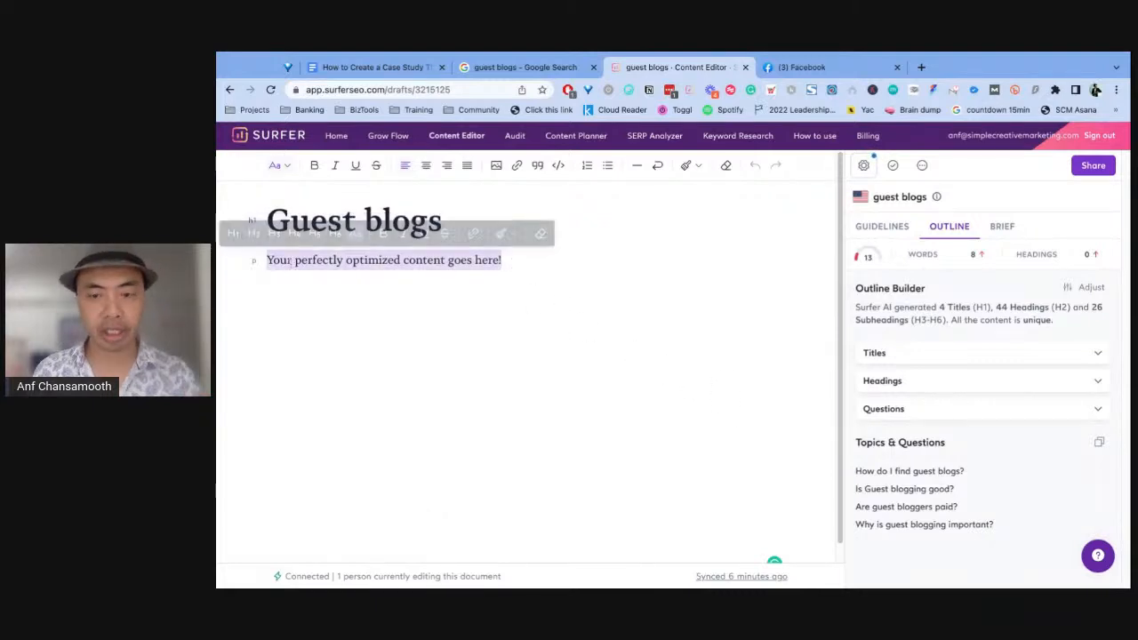
key("BackSpace")
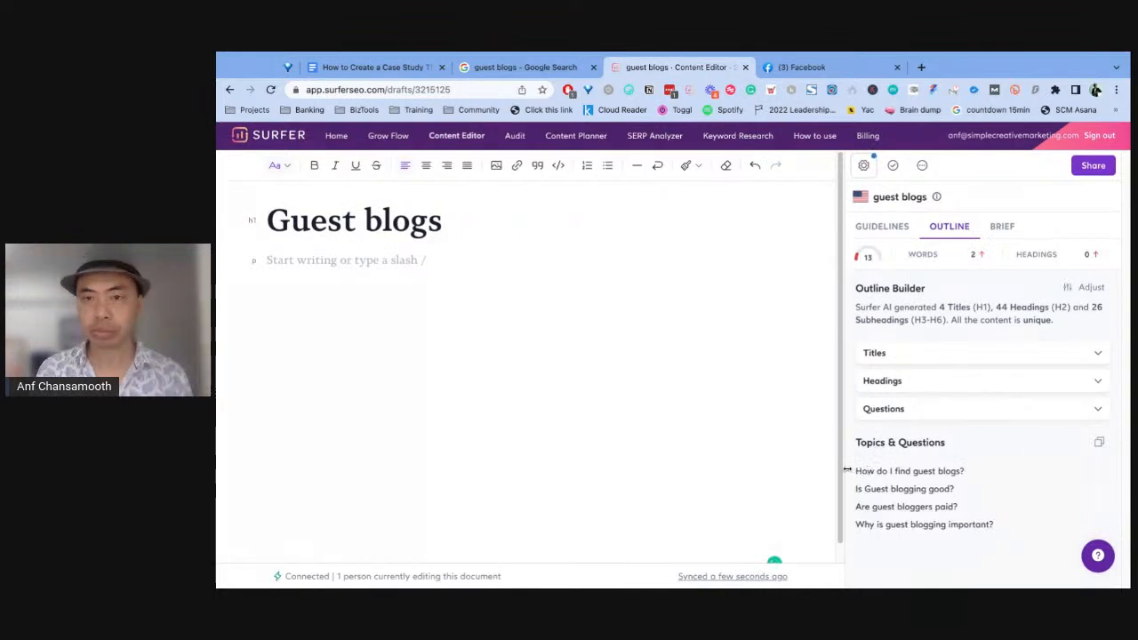
Copy the four topics and questions into the document beneath the "Guest blogs" title.
left_click_drag(851, 469, 994, 526)
left_click(1098, 444)
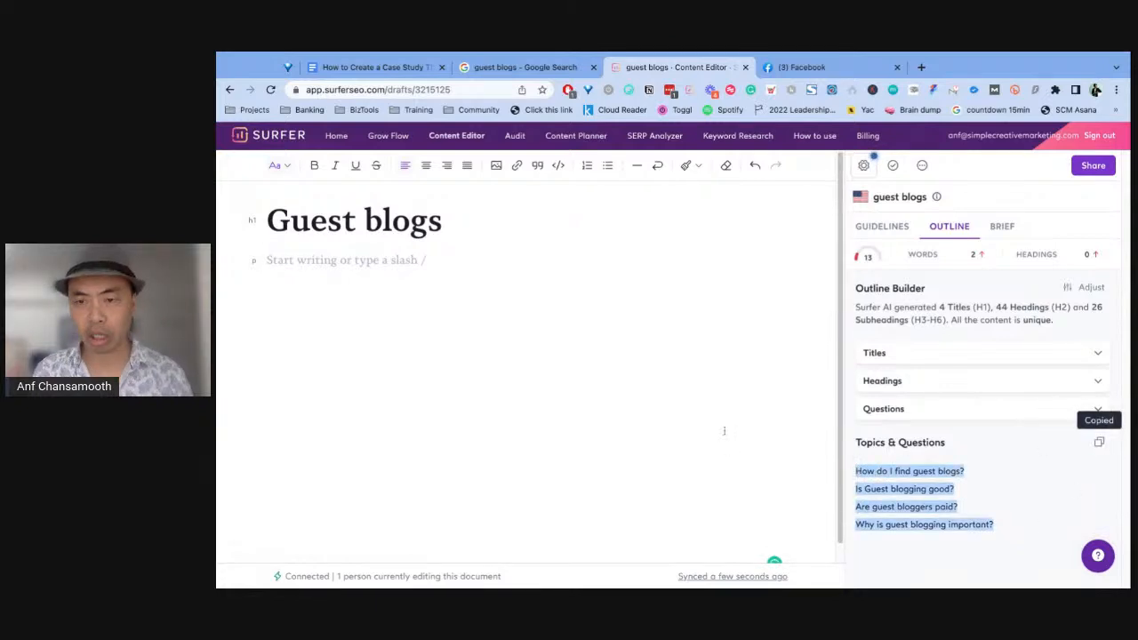
left_click(409, 328)
key("ctrl+v")
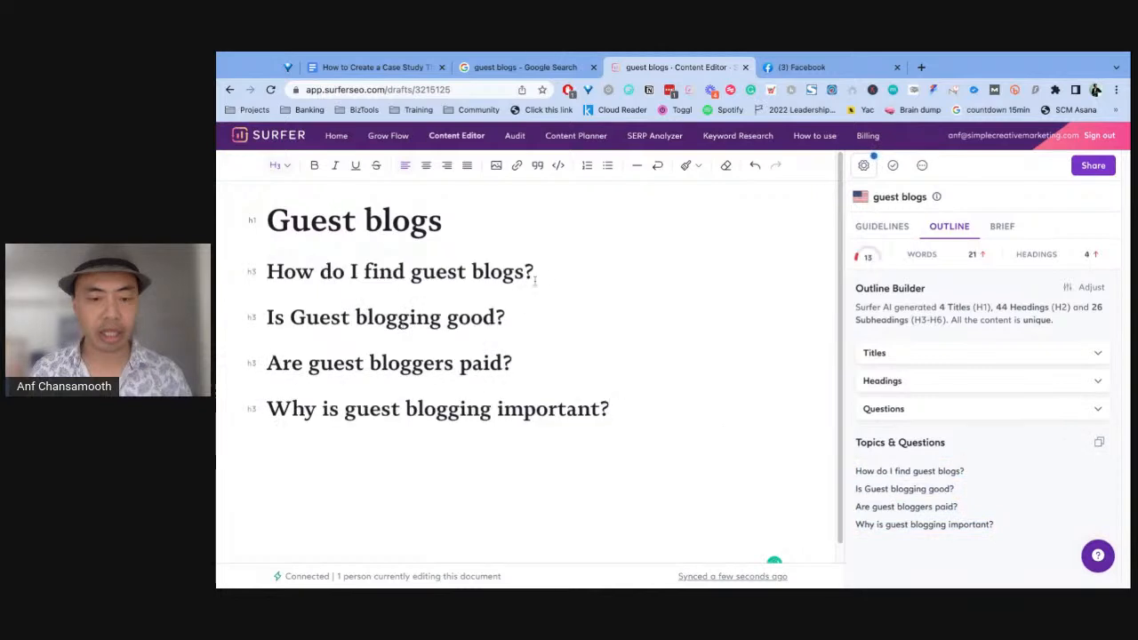
Insert empty paragraphs beneath the "Guest blogs" title and the first three question headings.
key("Return")
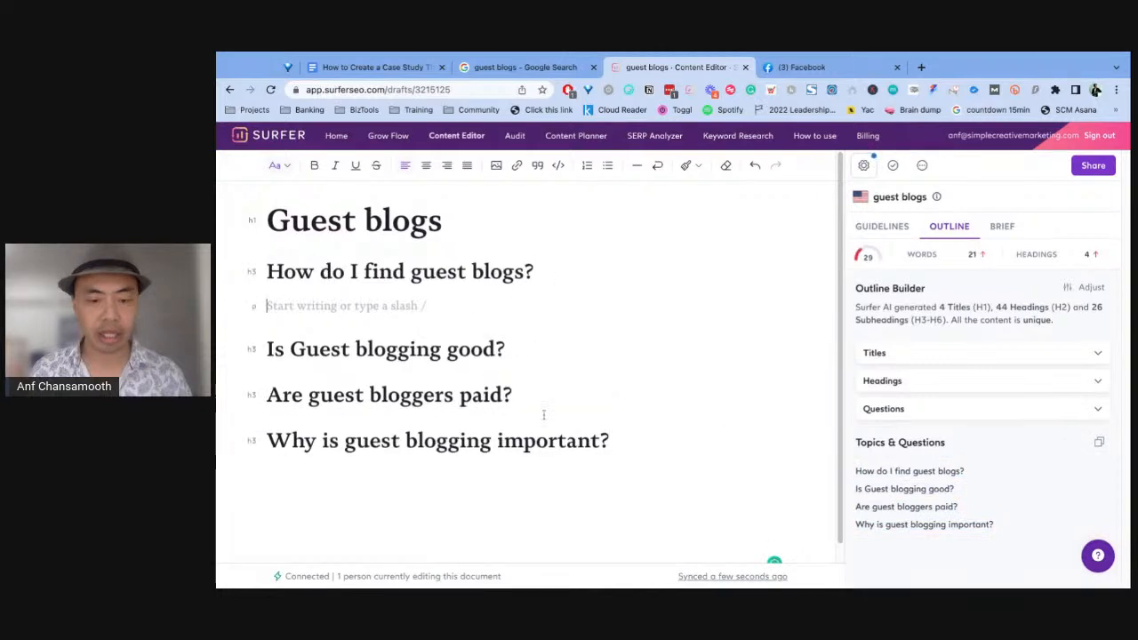
key("Return")
left_click(563, 449)
key("Return")
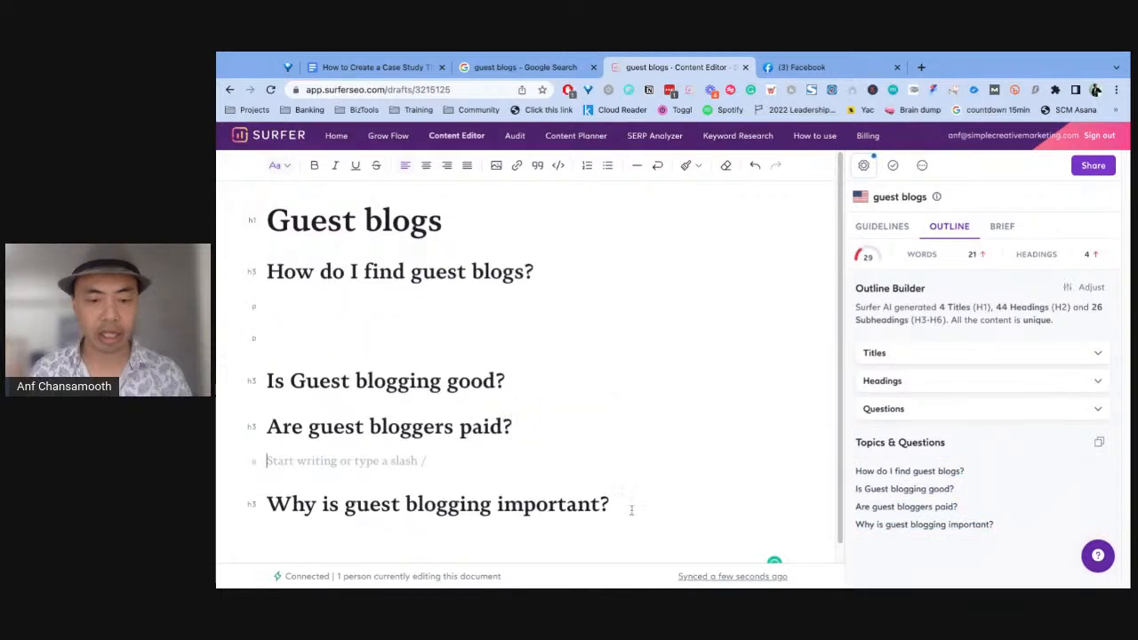
key("Return")
left_click(512, 377)
key("Return")
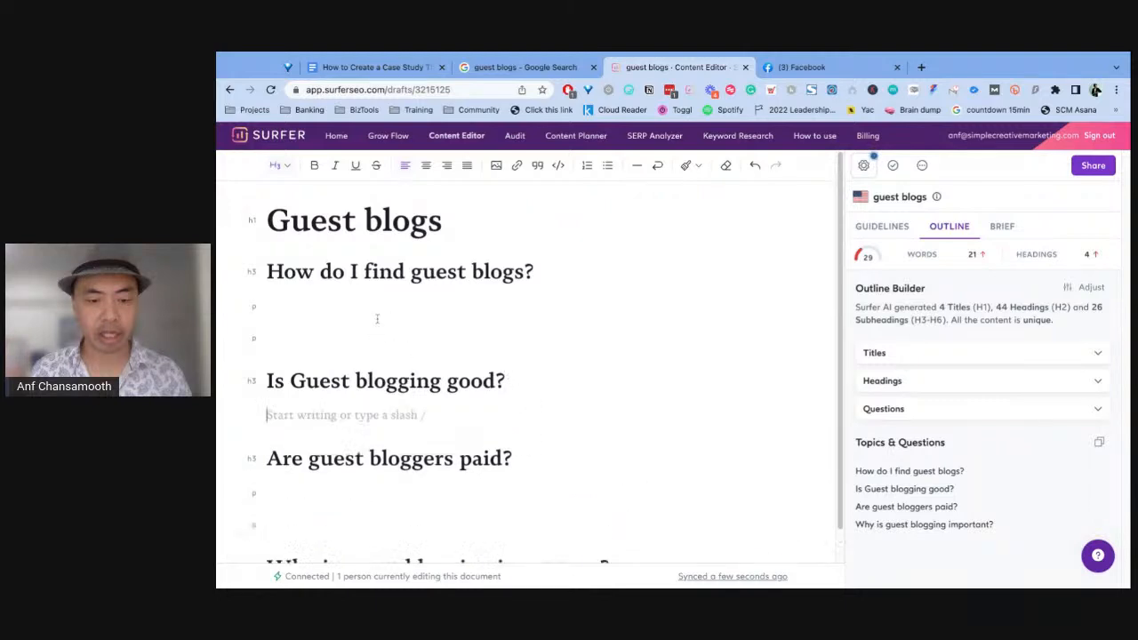
left_click(267, 271)
key("Return")
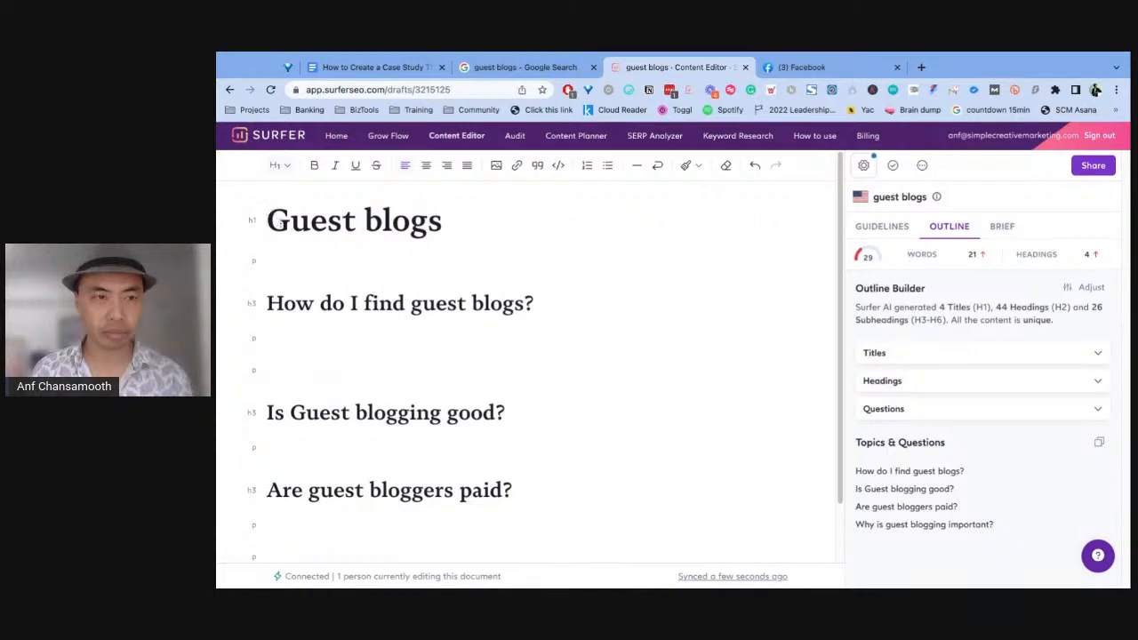
Highlight the "Guest blogs" title to check its H1 heading level and compare it with the H3 question below.
left_click_drag(451, 219, 265, 221)
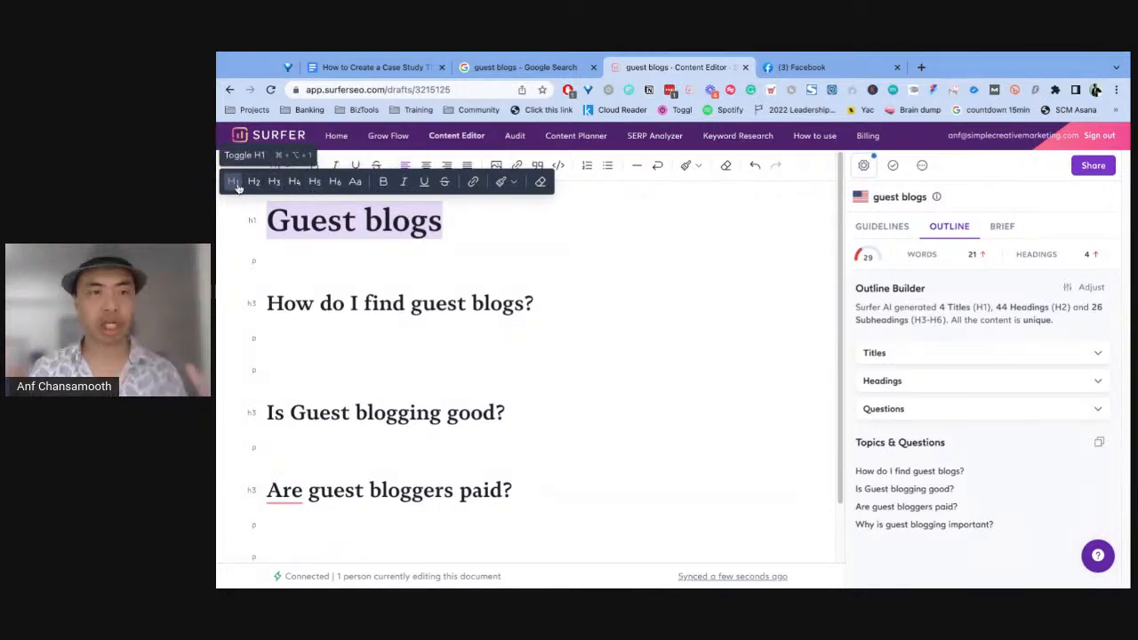
left_click(345, 225)
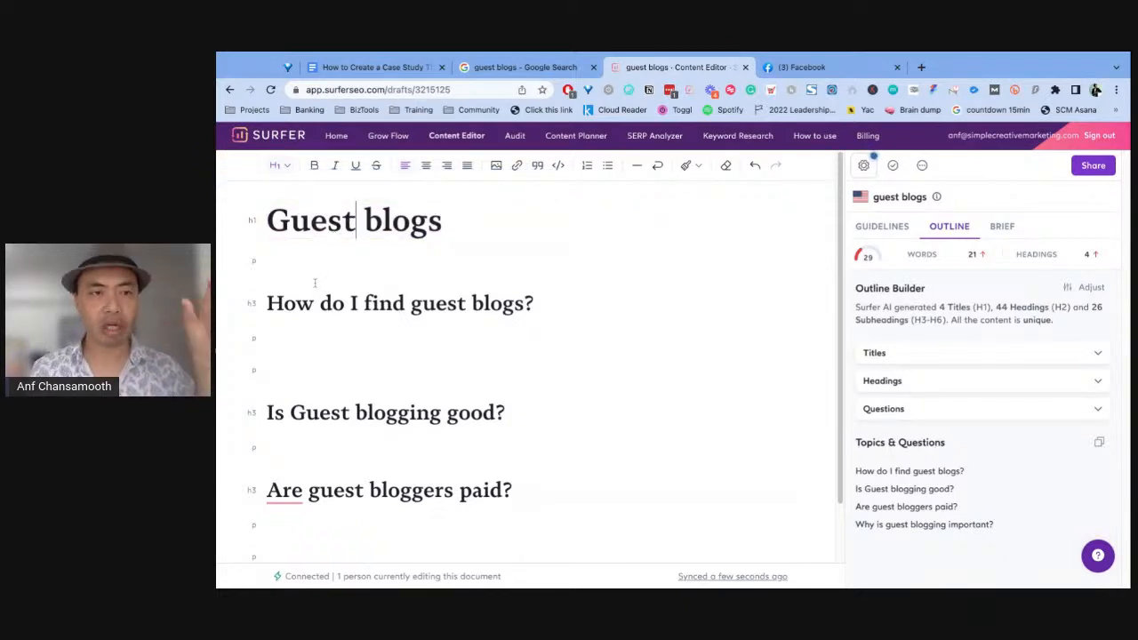
left_click_drag(466, 226, 263, 224)
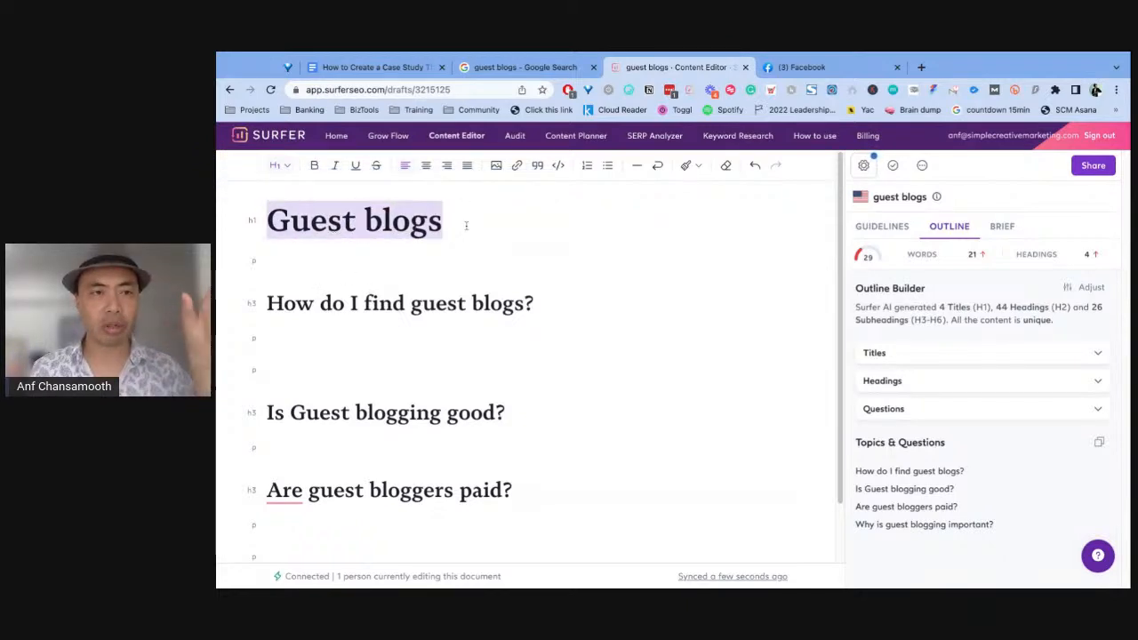
left_click(448, 229)
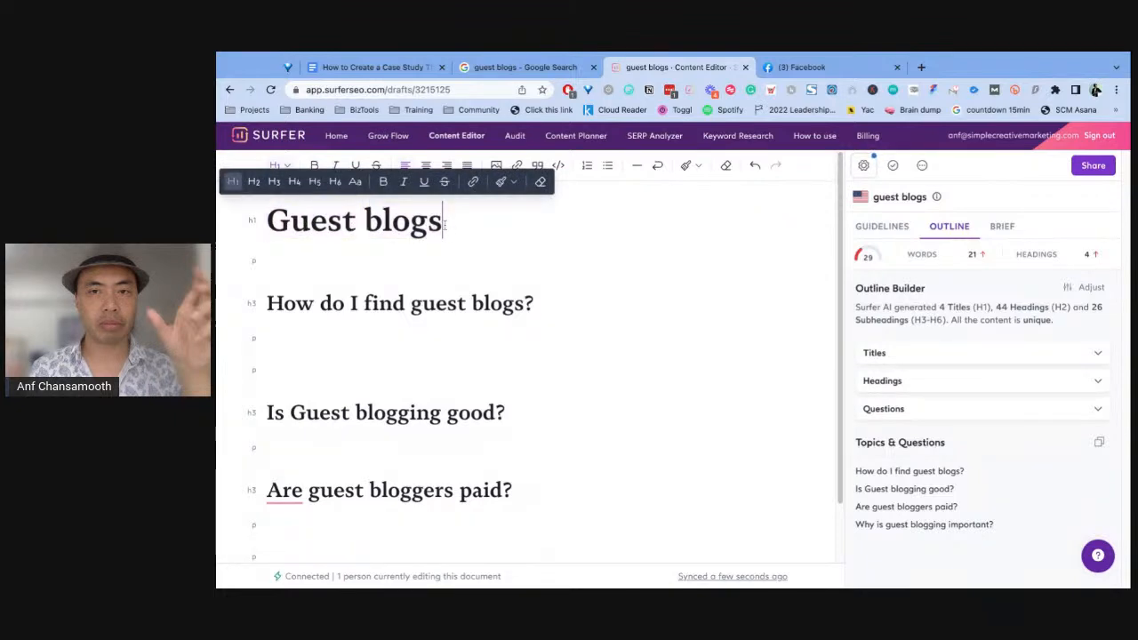
left_click_drag(270, 219, 444, 222)
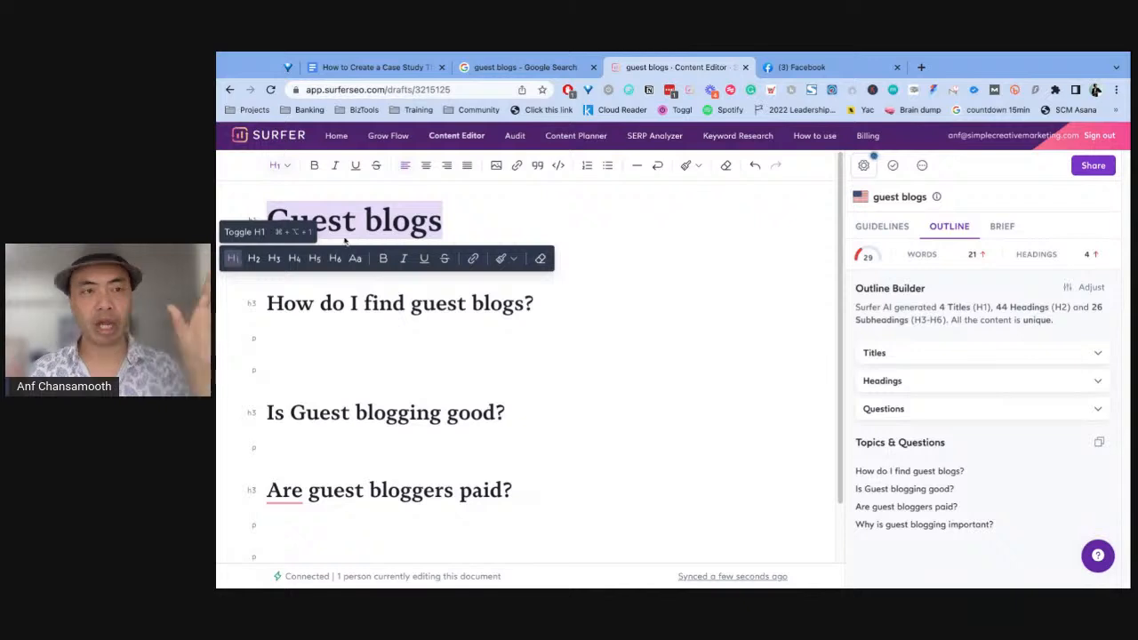
left_click(364, 221)
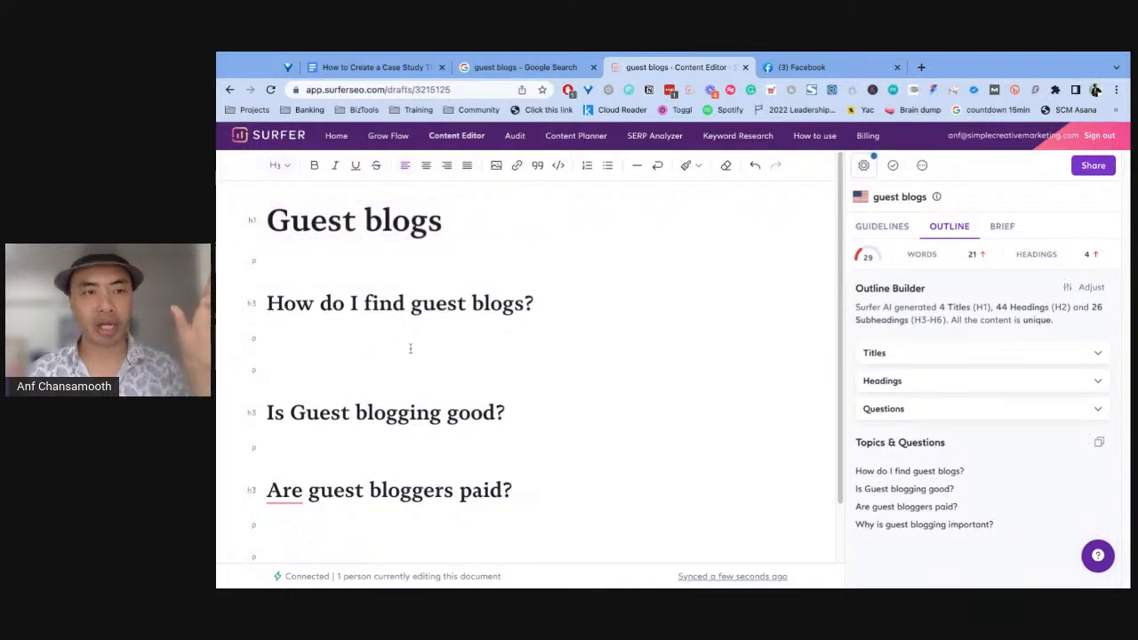
left_click(275, 304)
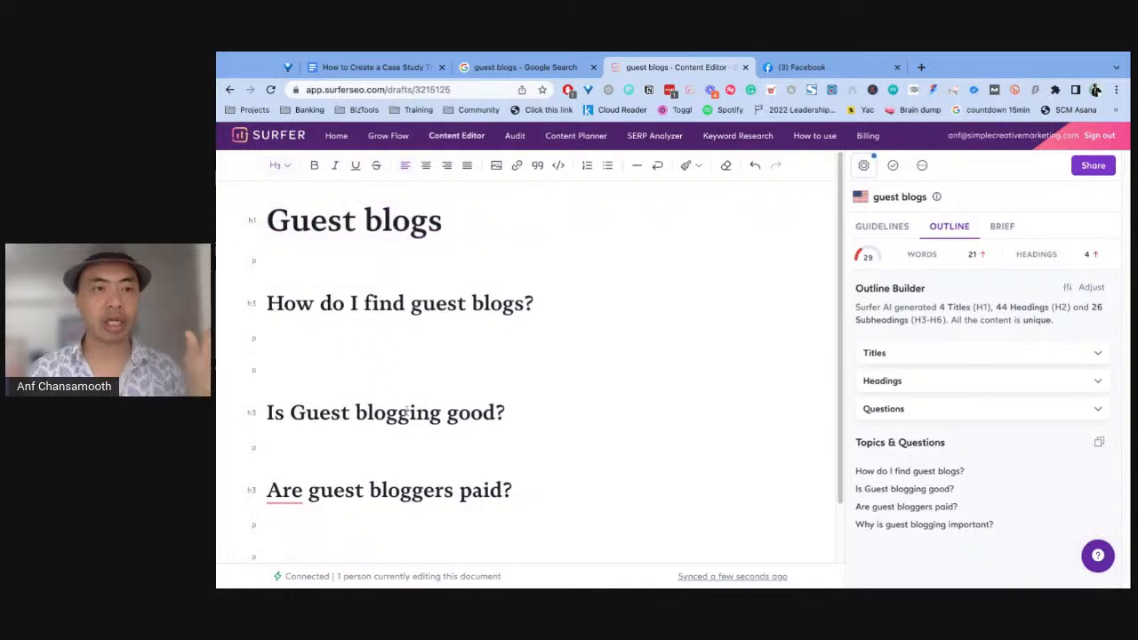
Check the draft's content score and recommended number of headings in the guidelines.
left_click(880, 227)
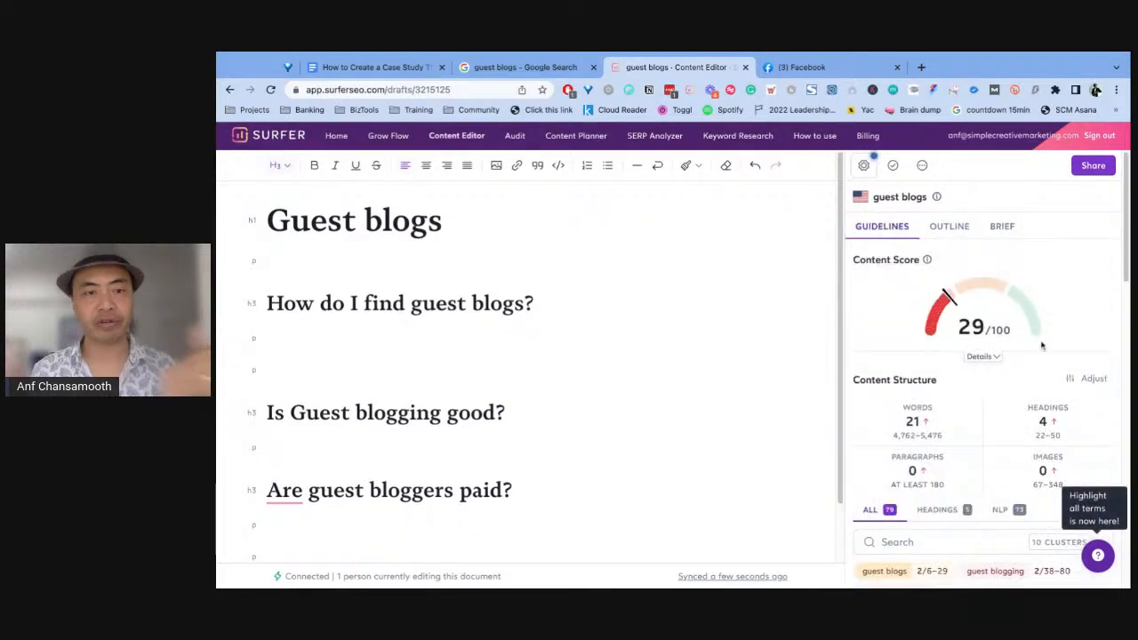
scroll(1042, 346, "down", 1)
mouse_move(1043, 406)
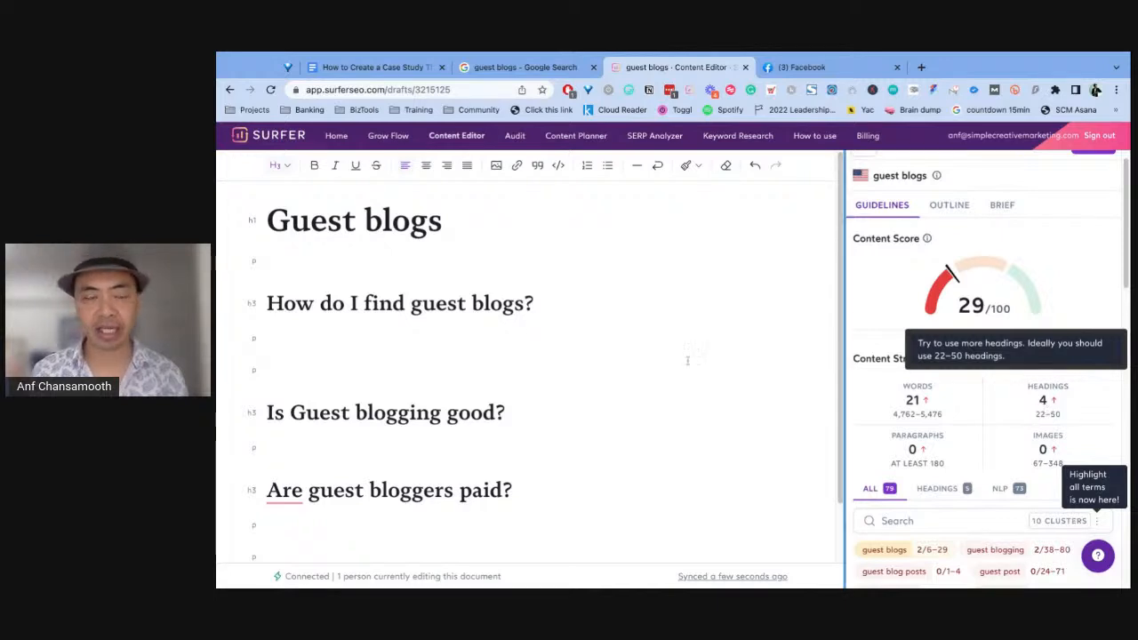
left_click(442, 364)
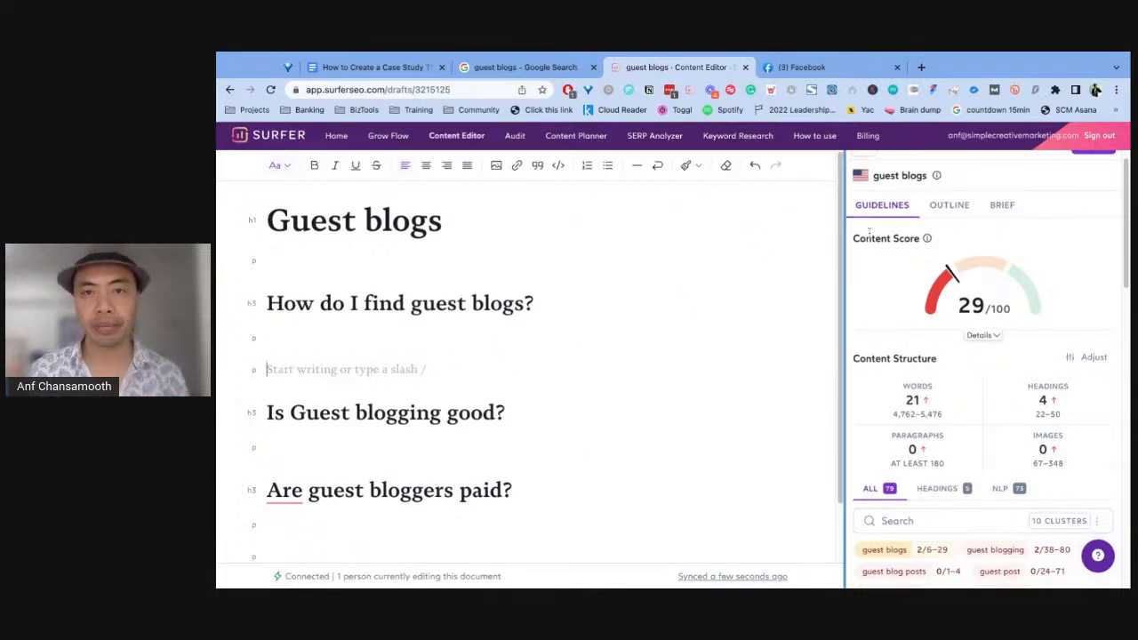
Expand the outline's suggested titles and read through them for article title ideas.
left_click(949, 205)
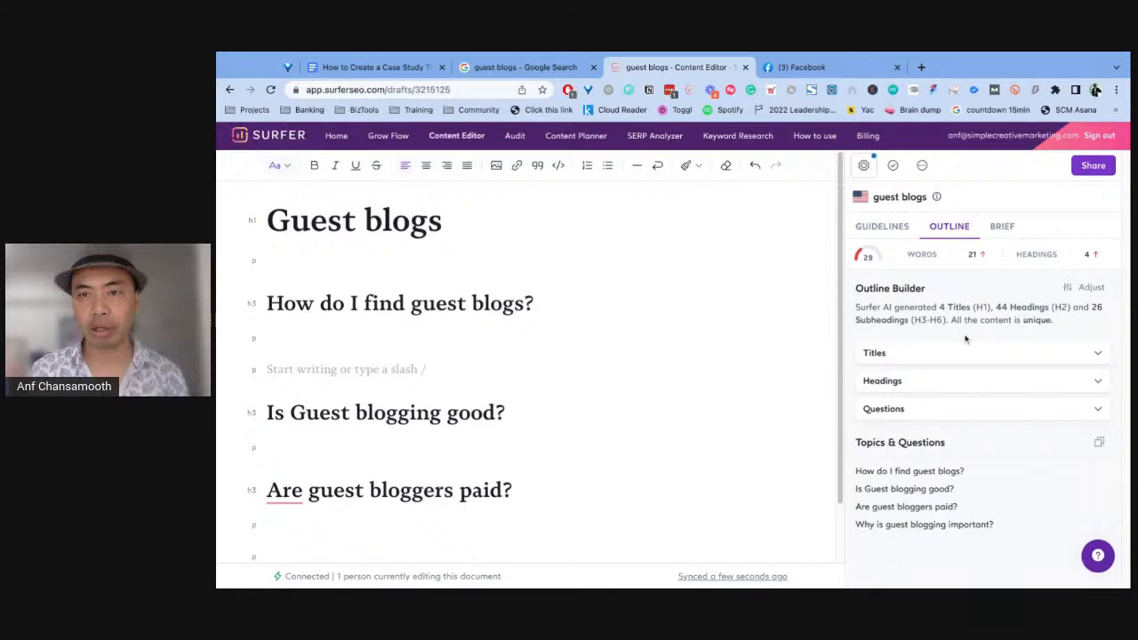
left_click(1092, 357)
scroll(1046, 349, "down", 5)
scroll(1046, 350, "down", 5)
scroll(1049, 352, "up", 2)
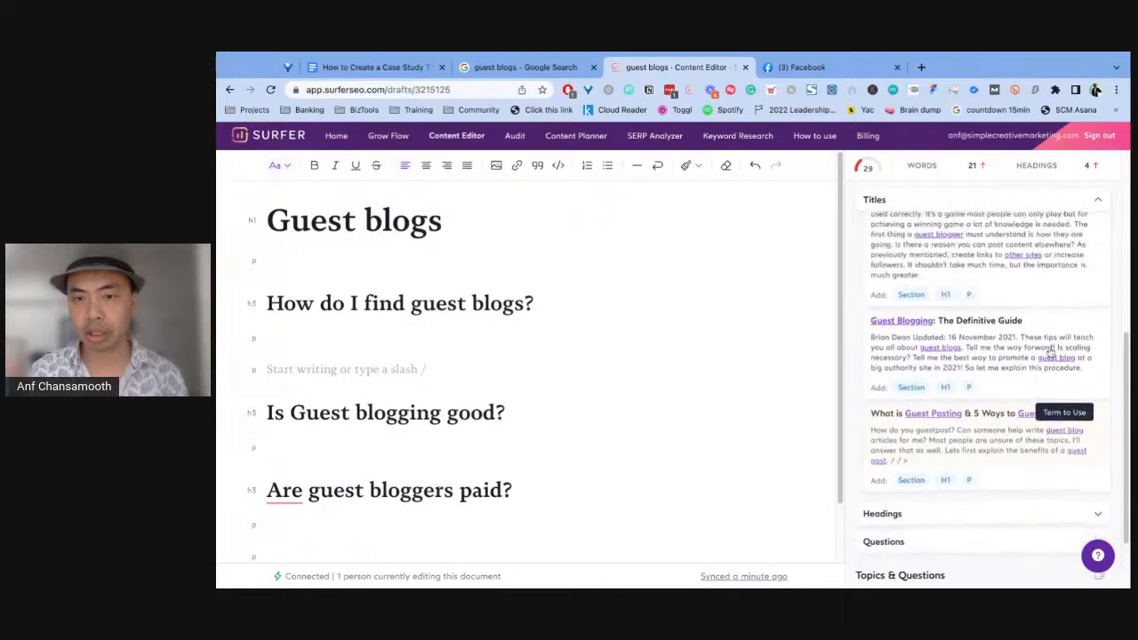
scroll(1050, 354, "up", 5)
scroll(1101, 347, "down", 1)
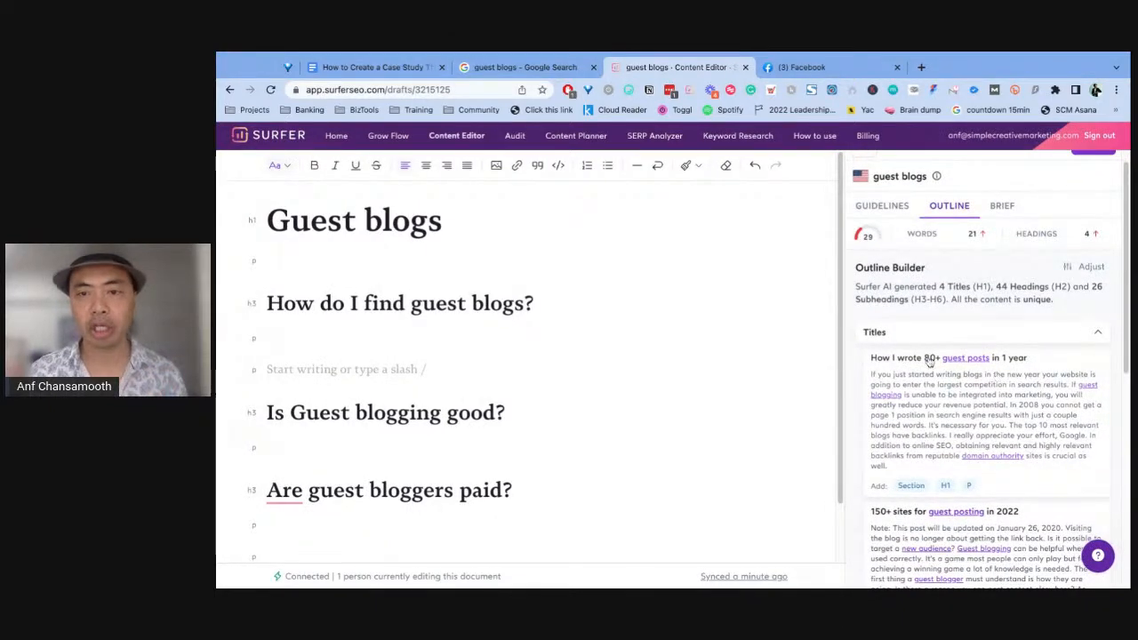
Reword the H1 title as "How to use Guest blogs to grow your business".
left_click_drag(430, 222, 342, 222)
left_click(462, 229)
type("How to ")
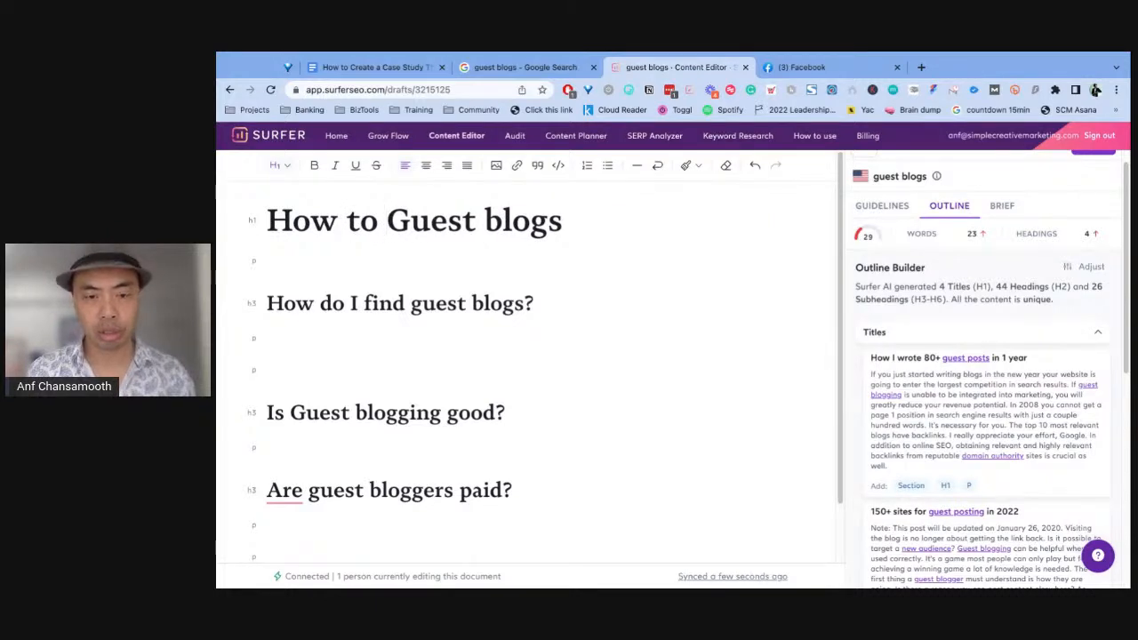
type("use Guest")
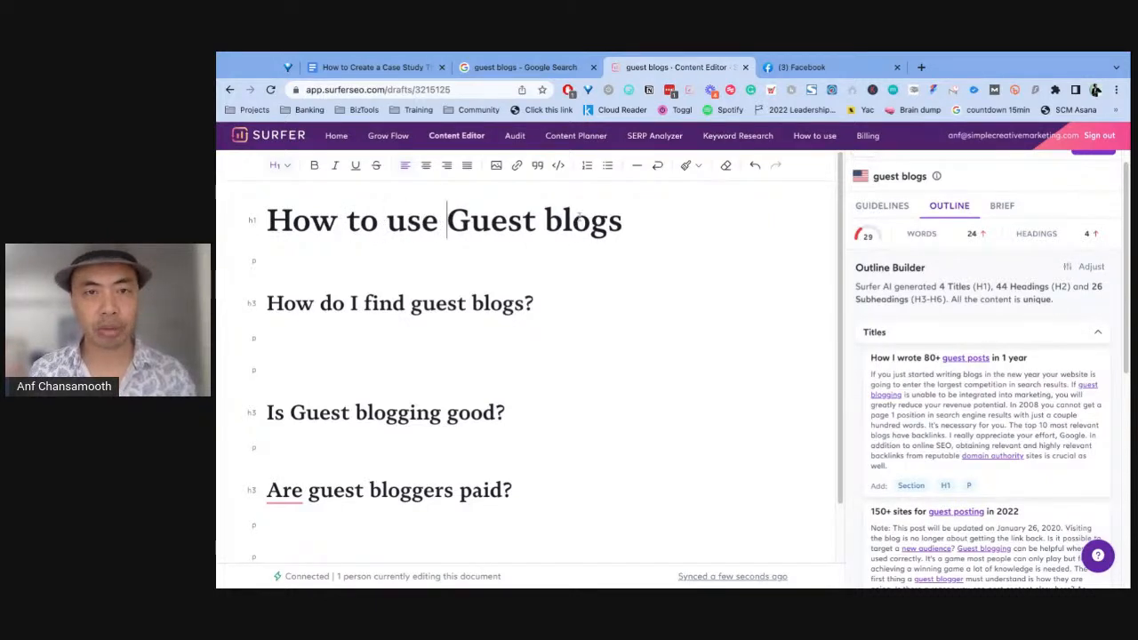
type(" blogs to g")
key("BackSpace")
type("grow your business")
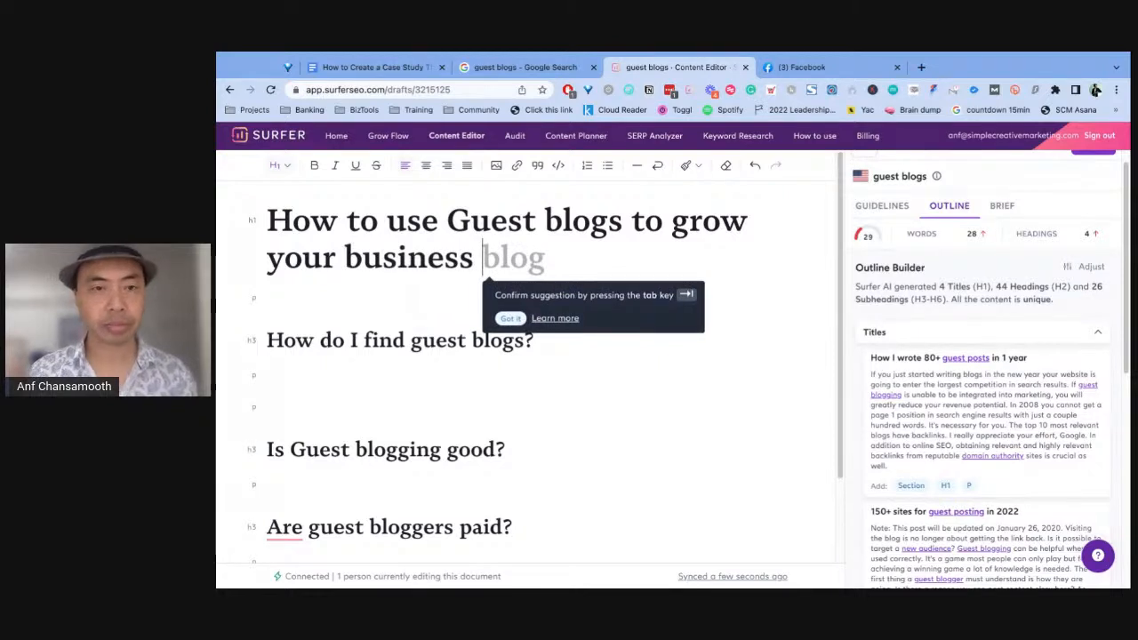
left_click(508, 220)
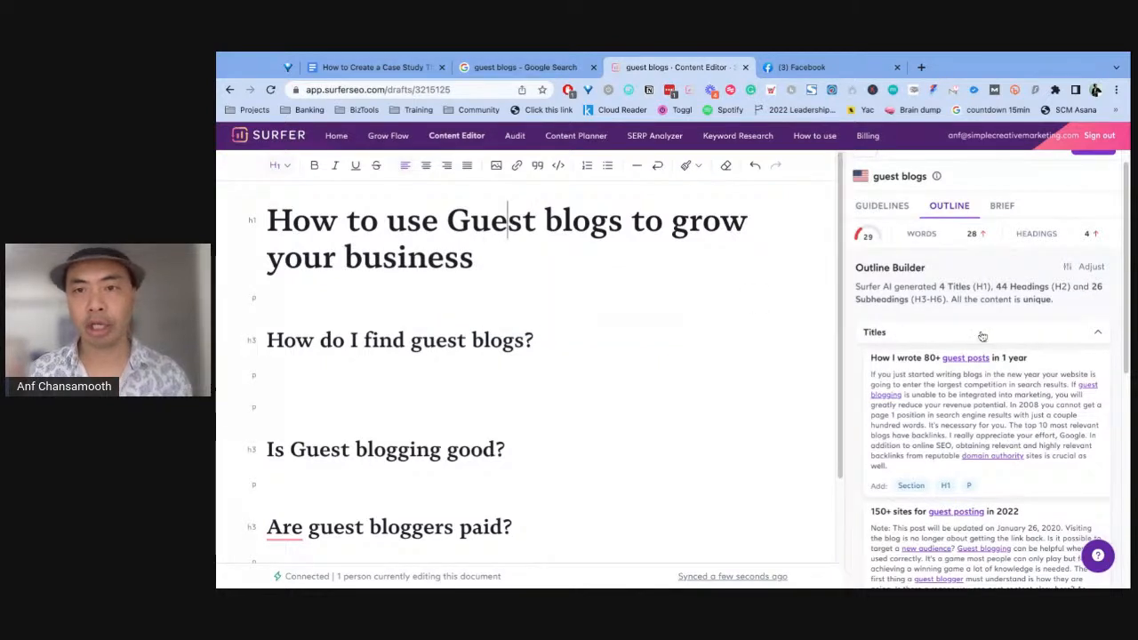
Review the Outline Builder's suggested titles once more and collapse the list.
left_click(1099, 338)
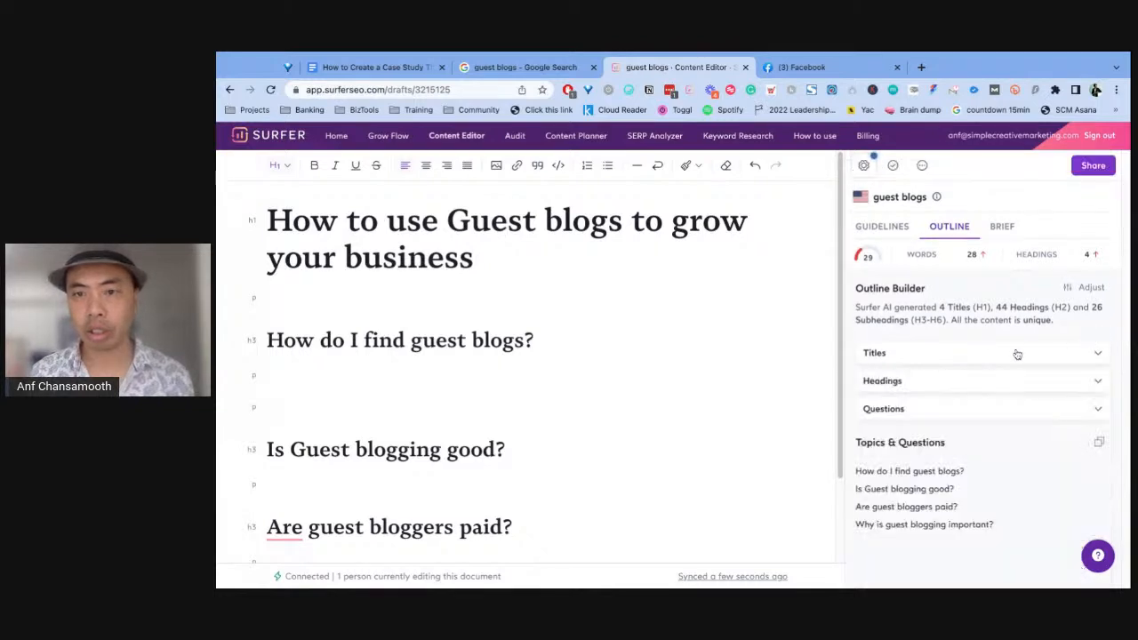
left_click(1084, 354)
scroll(942, 437, "down", 2)
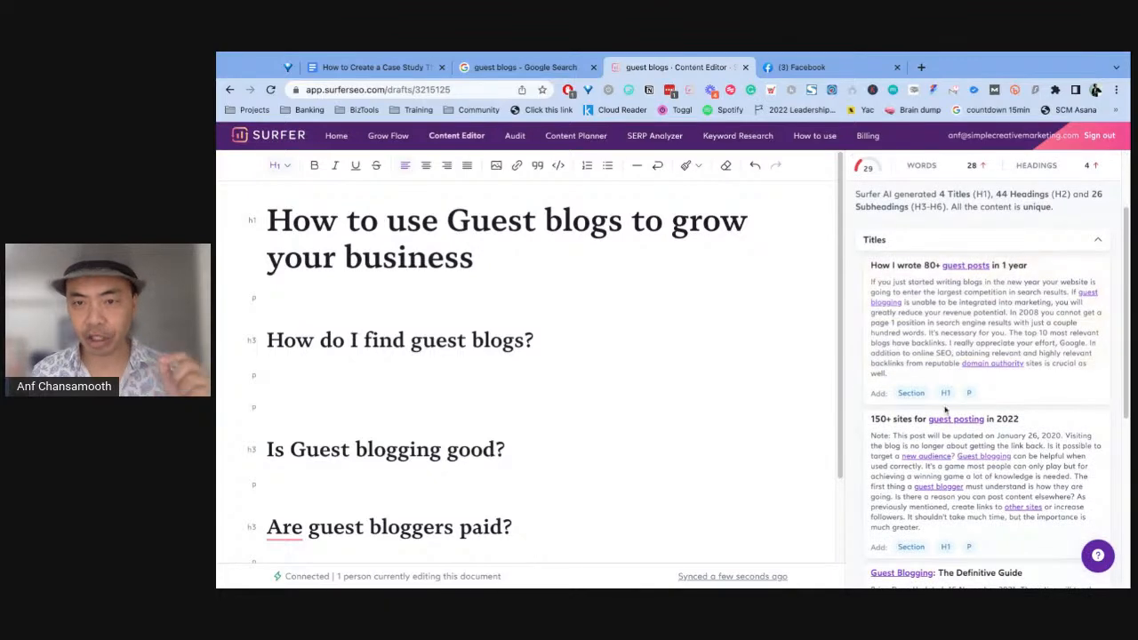
scroll(942, 437, "down", 2)
scroll(1044, 361, "up", 4)
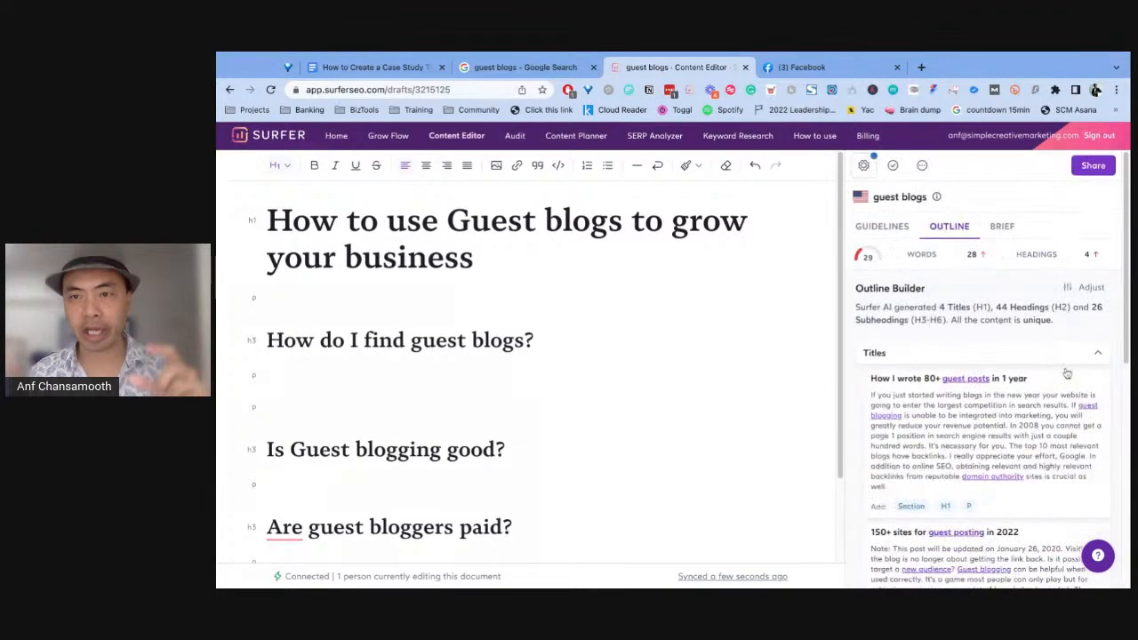
left_click(1100, 355)
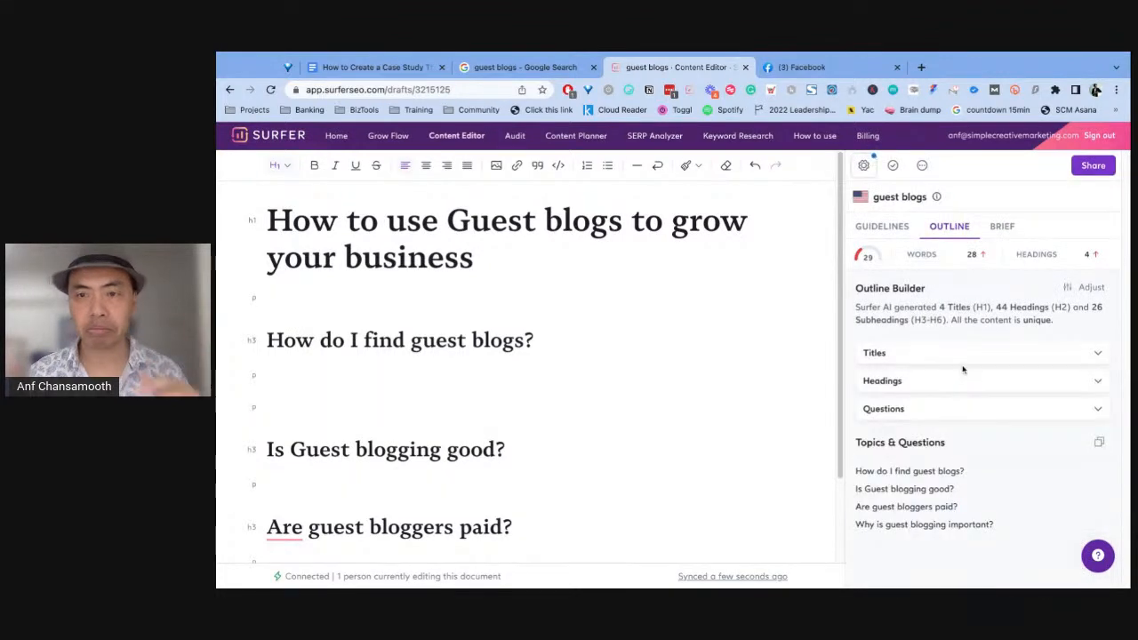
Examine the ranking article titles in the Google results for "guest blogs" and return to Surfer's Content Editor.
left_click(521, 67)
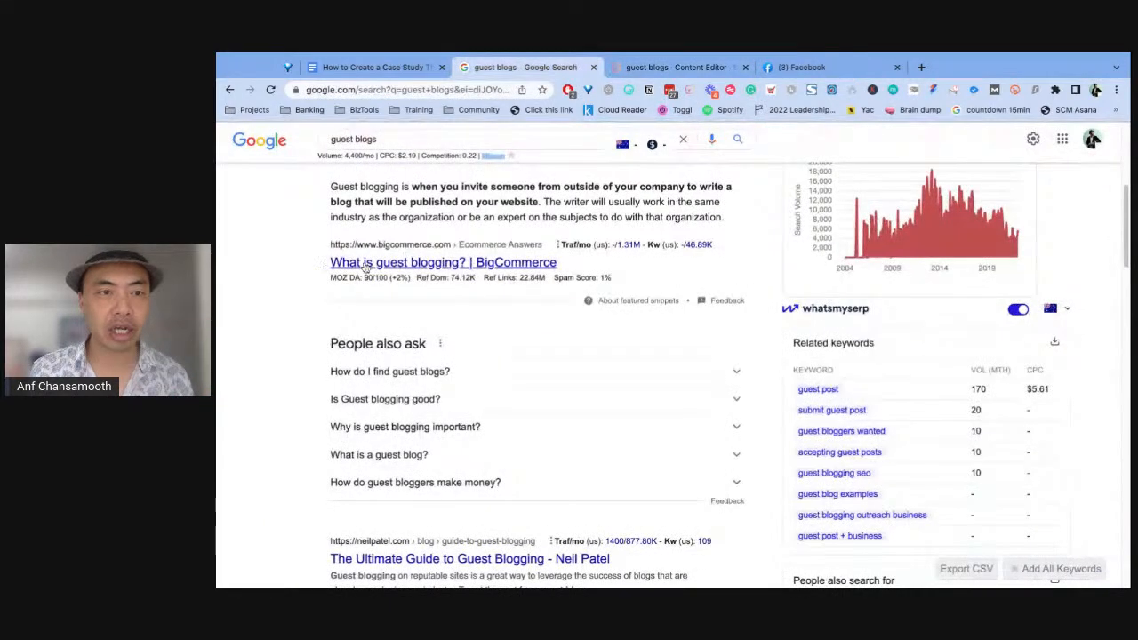
scroll(475, 367, "down", 5)
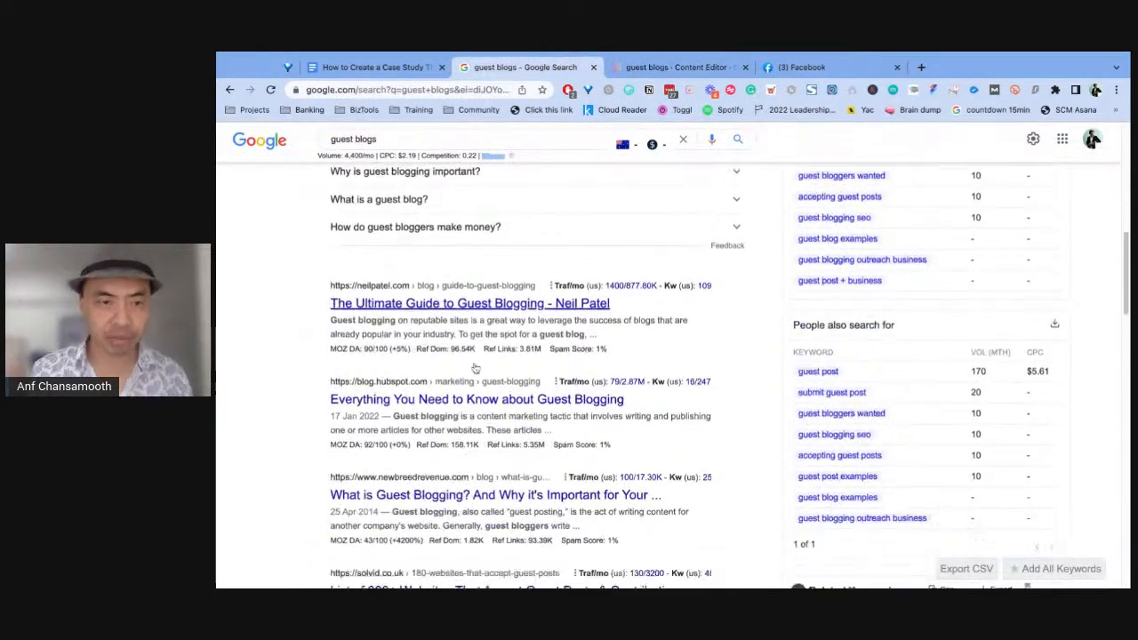
scroll(476, 367, "down", 1)
scroll(476, 404, "down", 2)
scroll(449, 408, "down", 1)
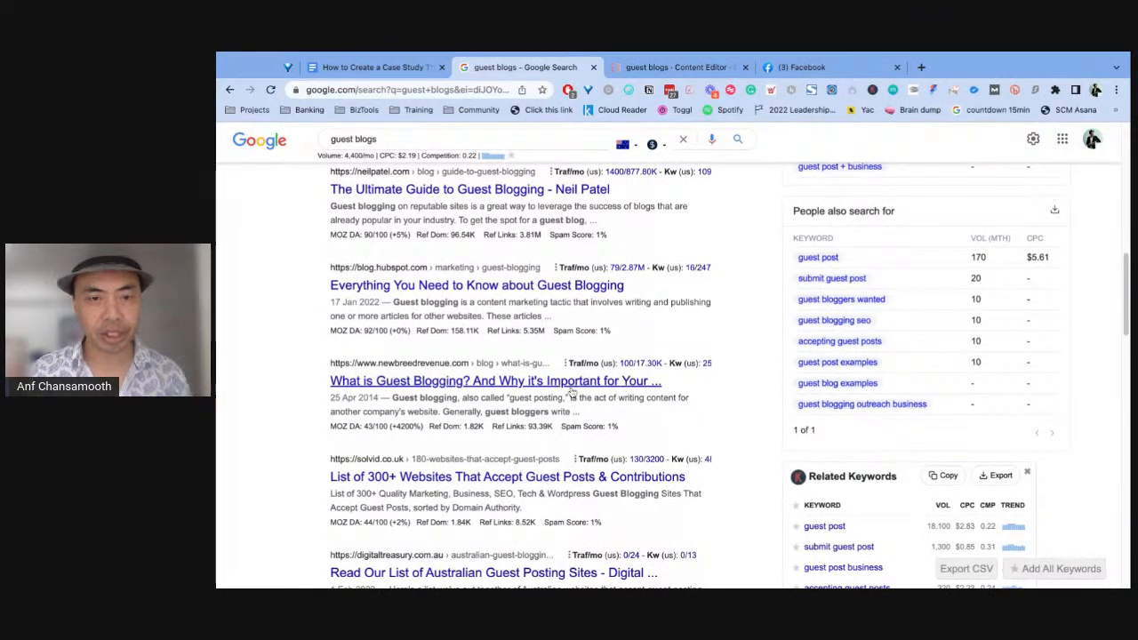
scroll(572, 392, "down", 3)
scroll(462, 267, "up", 15)
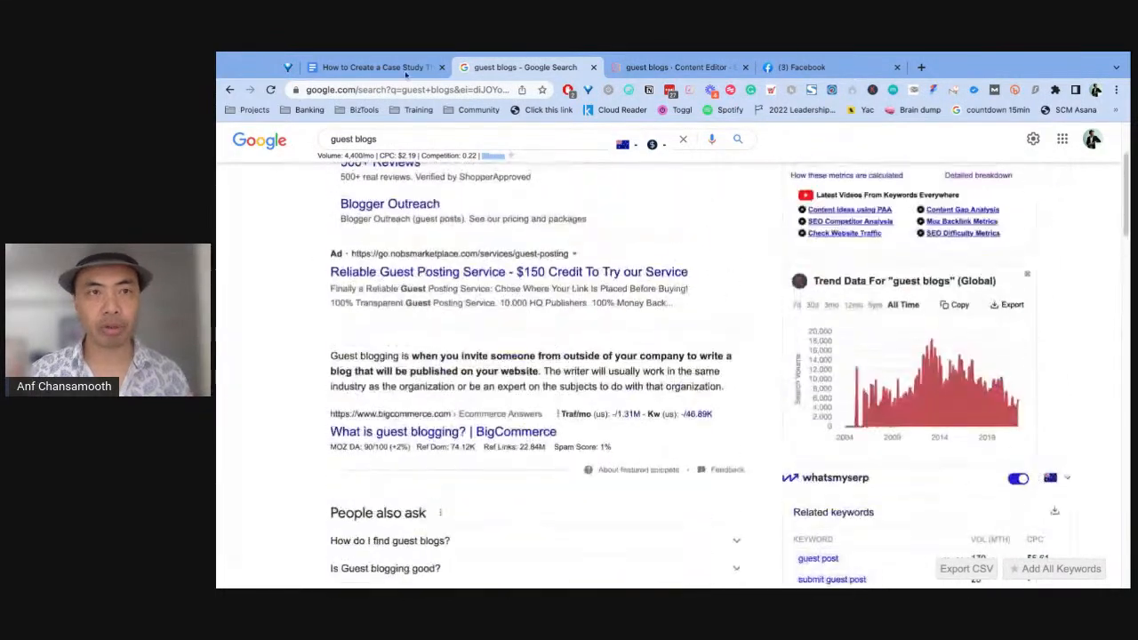
left_click(405, 73)
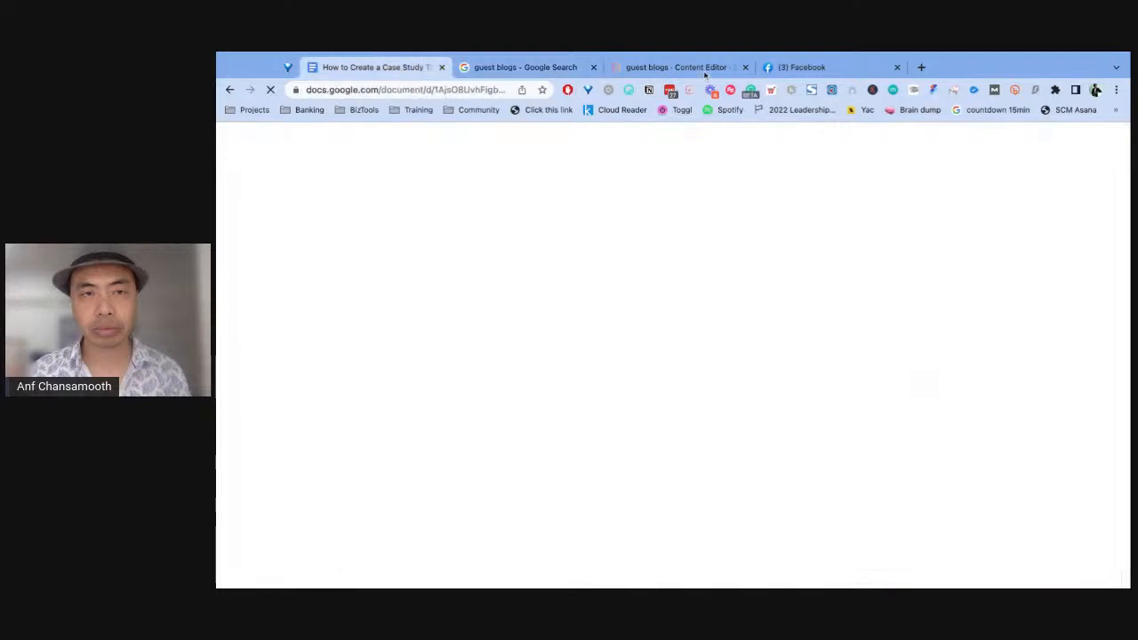
left_click(674, 68)
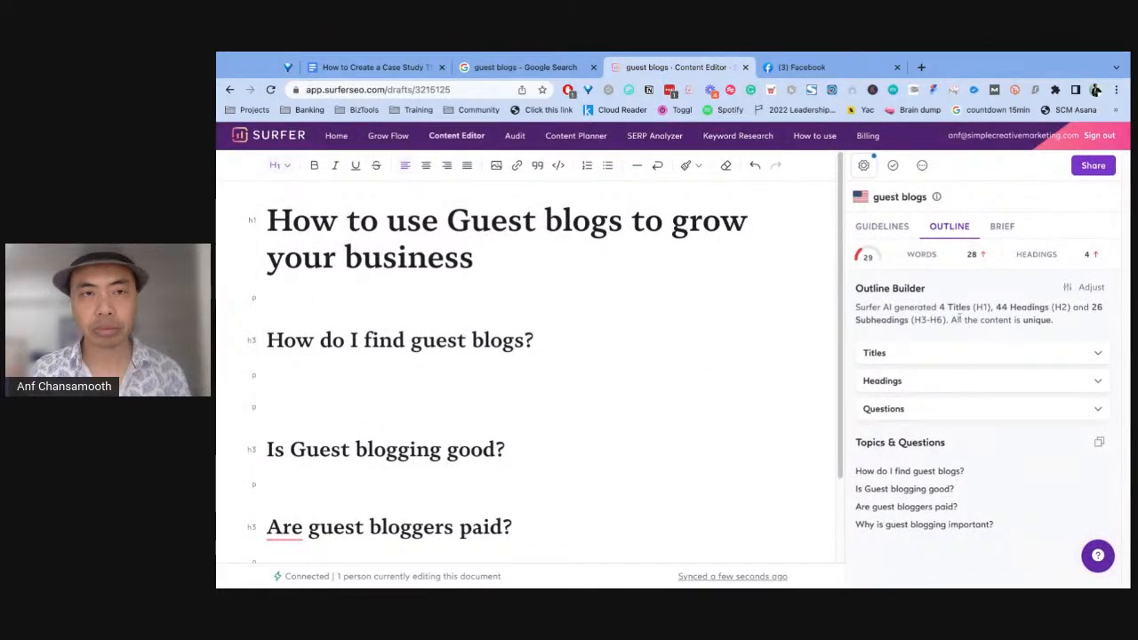
Add the suggested H2 section "What are the benefits of guest blogging?" with its paragraph beneath the article title.
left_click_drag(487, 264, 267, 222)
left_click(617, 284)
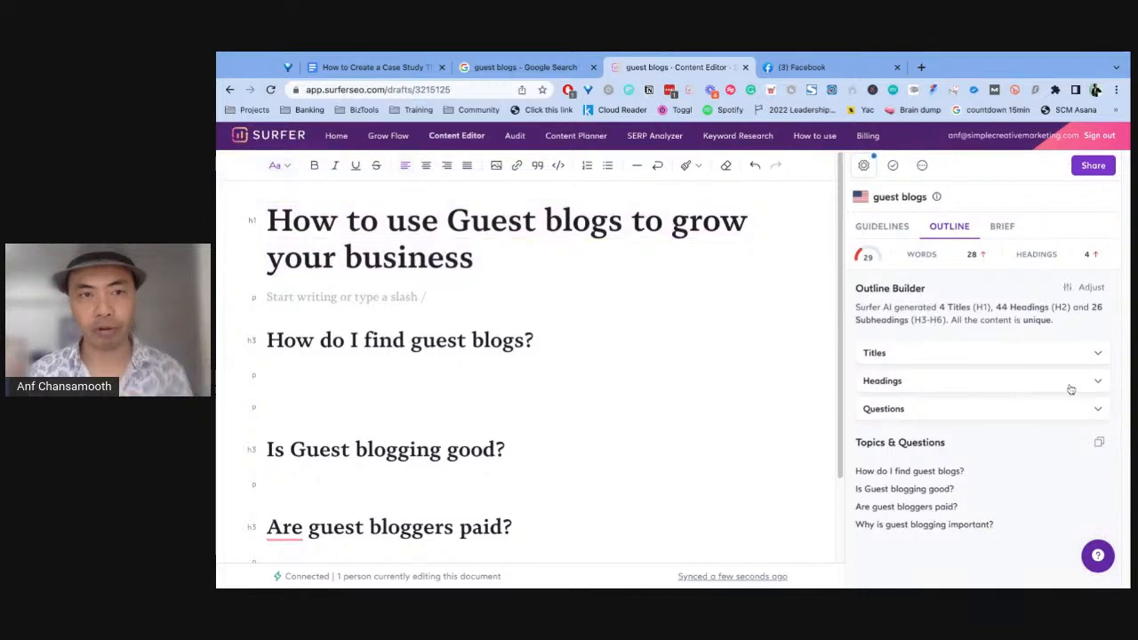
left_click(1097, 383)
scroll(1017, 373, "down", 2)
scroll(1020, 359, "down", 6)
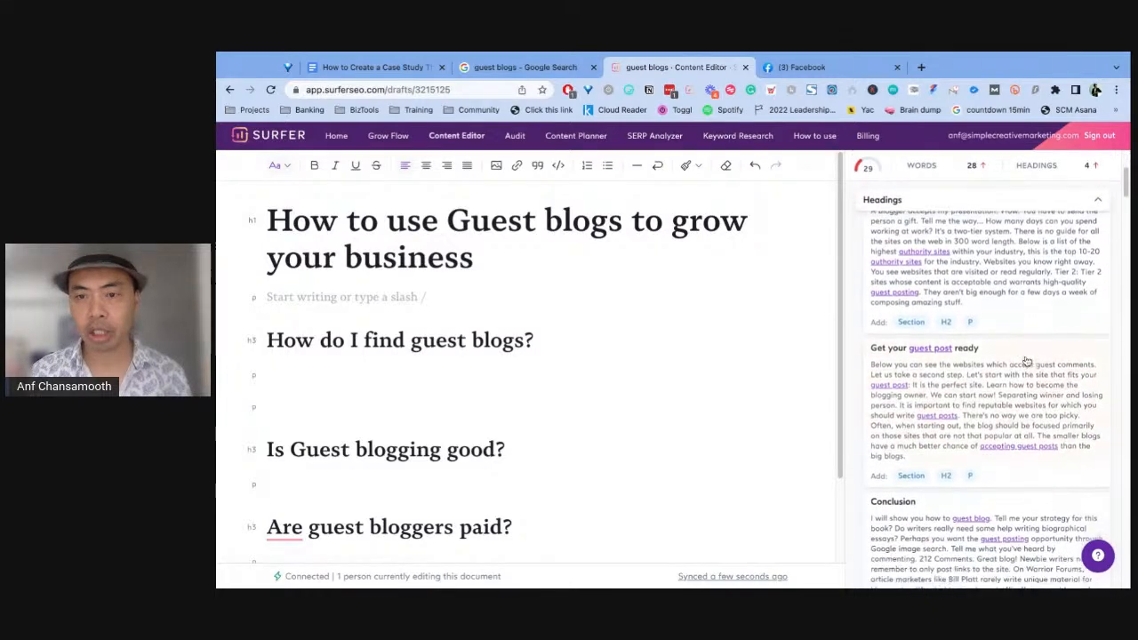
scroll(1027, 361, "down", 3)
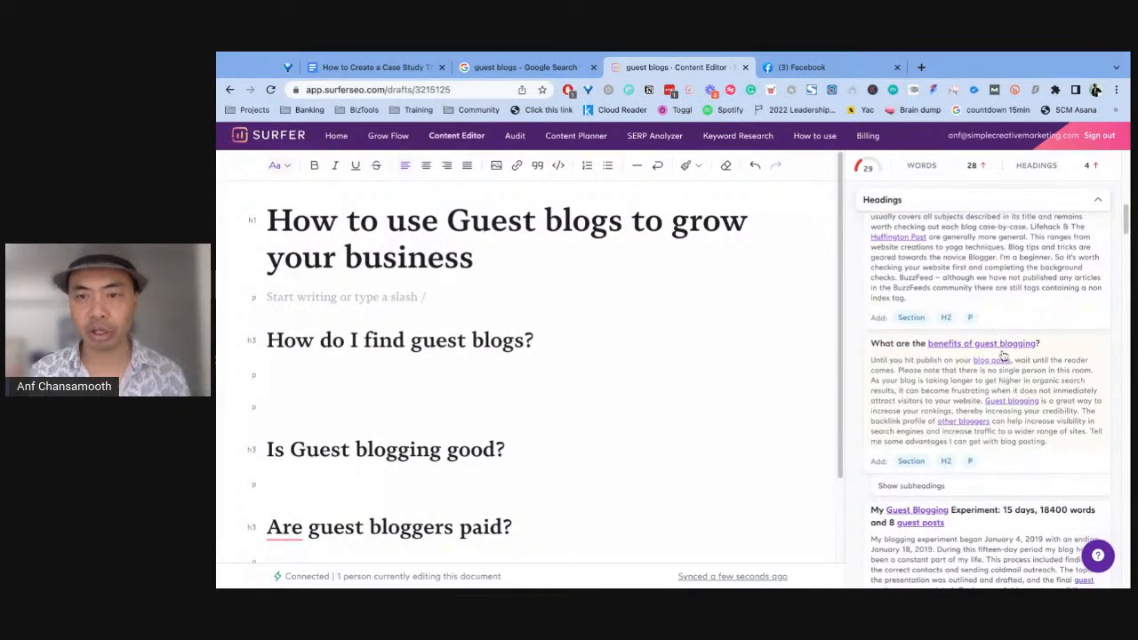
left_click_drag(875, 349, 373, 306)
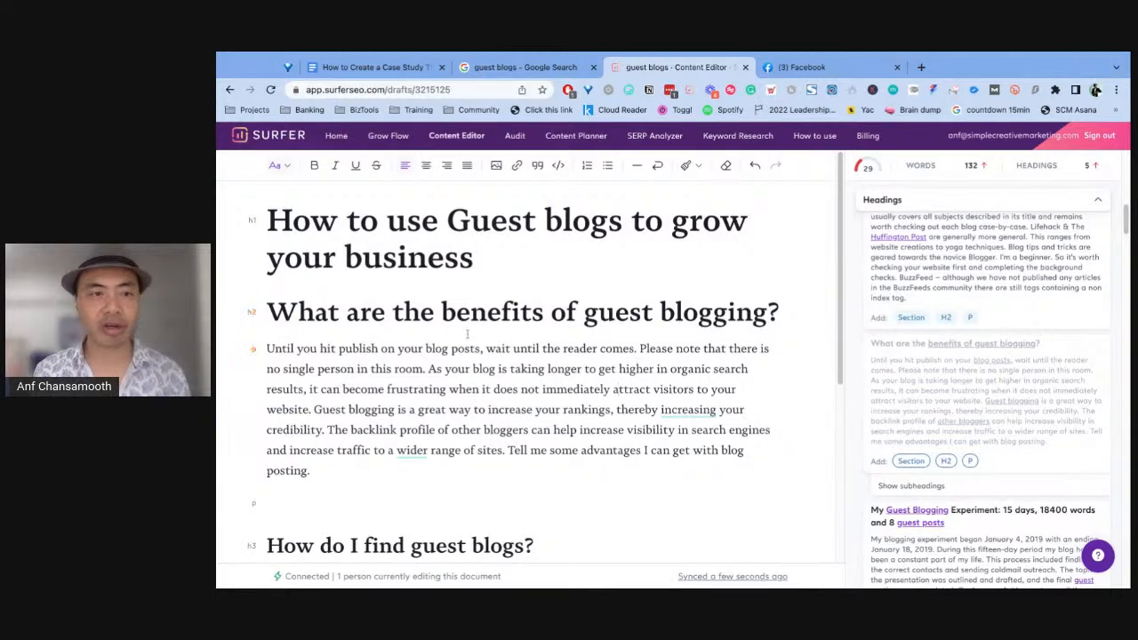
Delete the paragraph under "What are the benefits of guest blogging?" and insert a blank line between that heading and the article title.
left_click(271, 311)
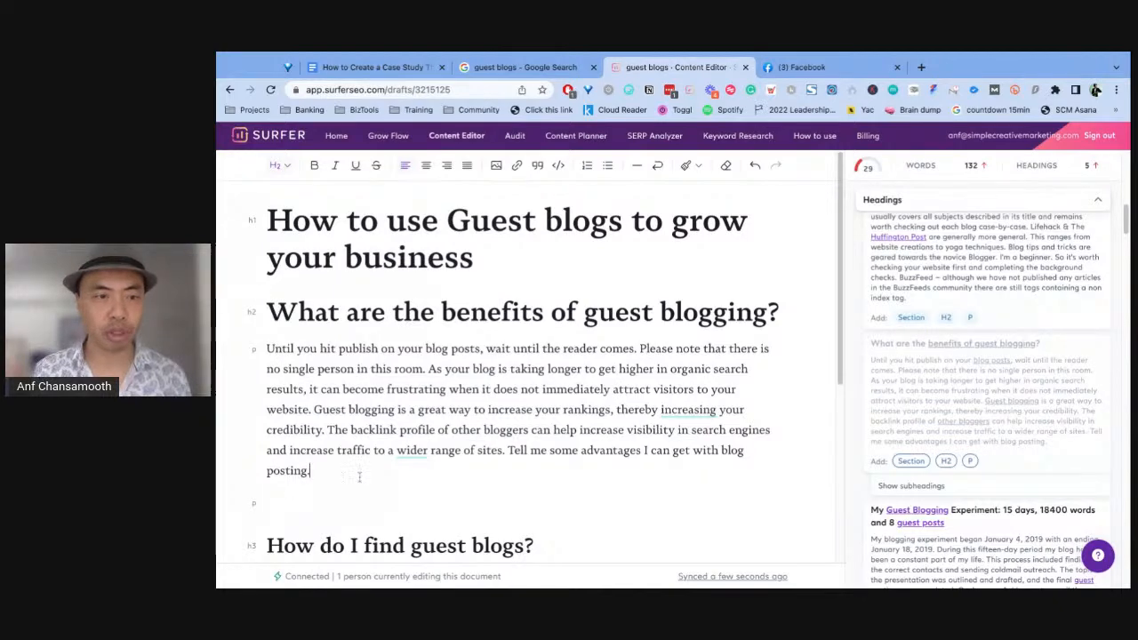
left_click_drag(271, 352, 359, 477)
key("BackSpace")
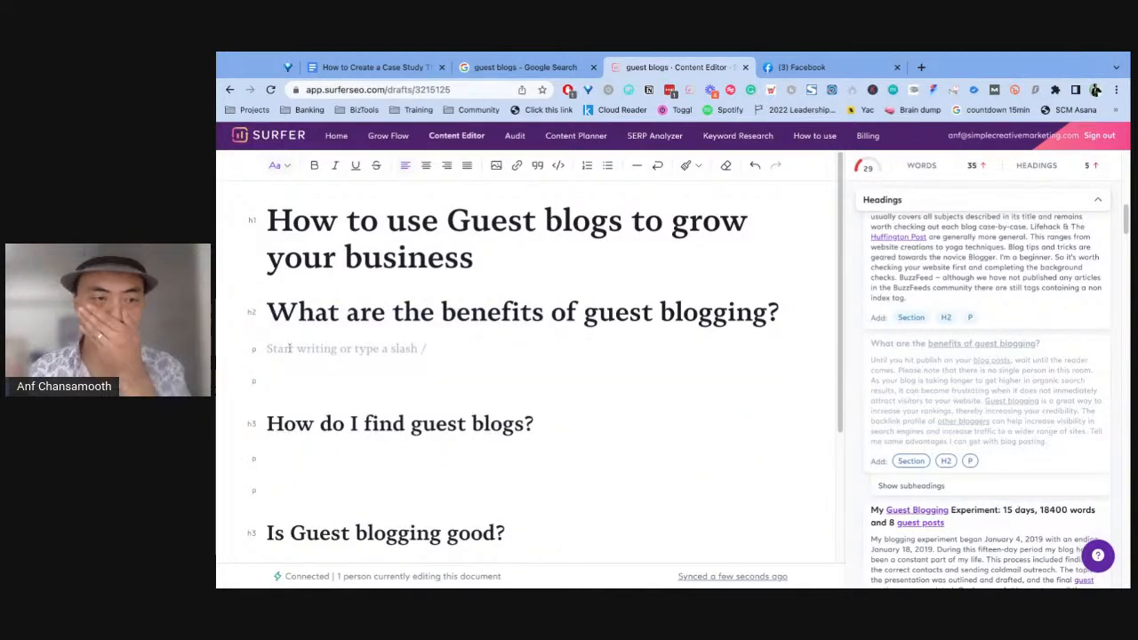
left_click(267, 311)
key("Return")
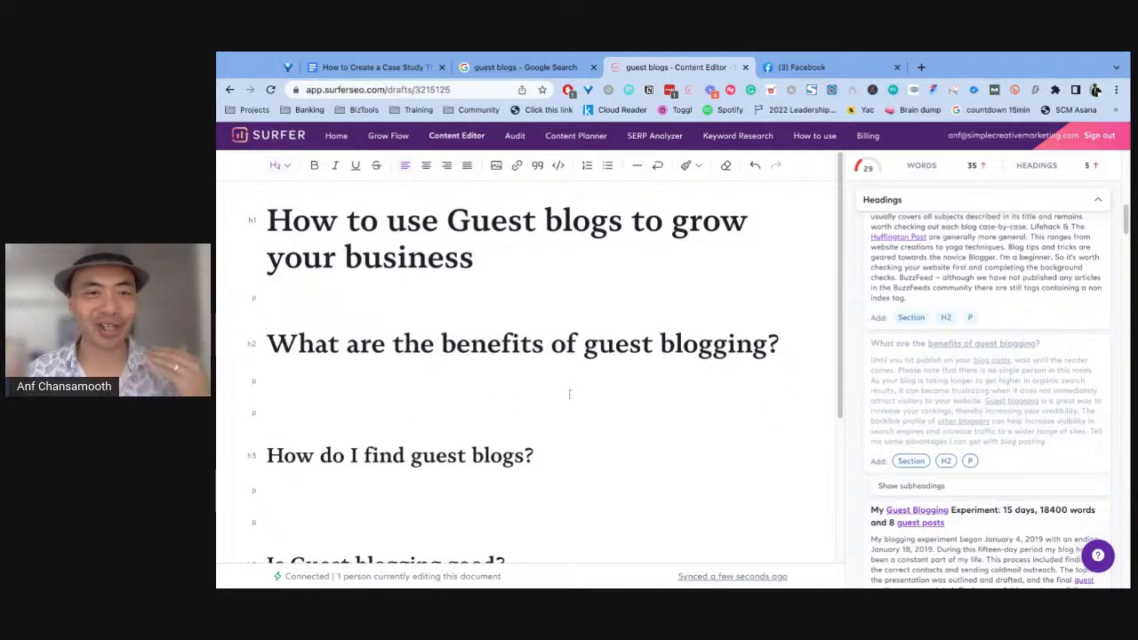
Using the suggested headings as inspiration, write the line "Identify your Guest blogging goals" below the benefits section, followed by blank lines.
scroll(1073, 369, "down", 2)
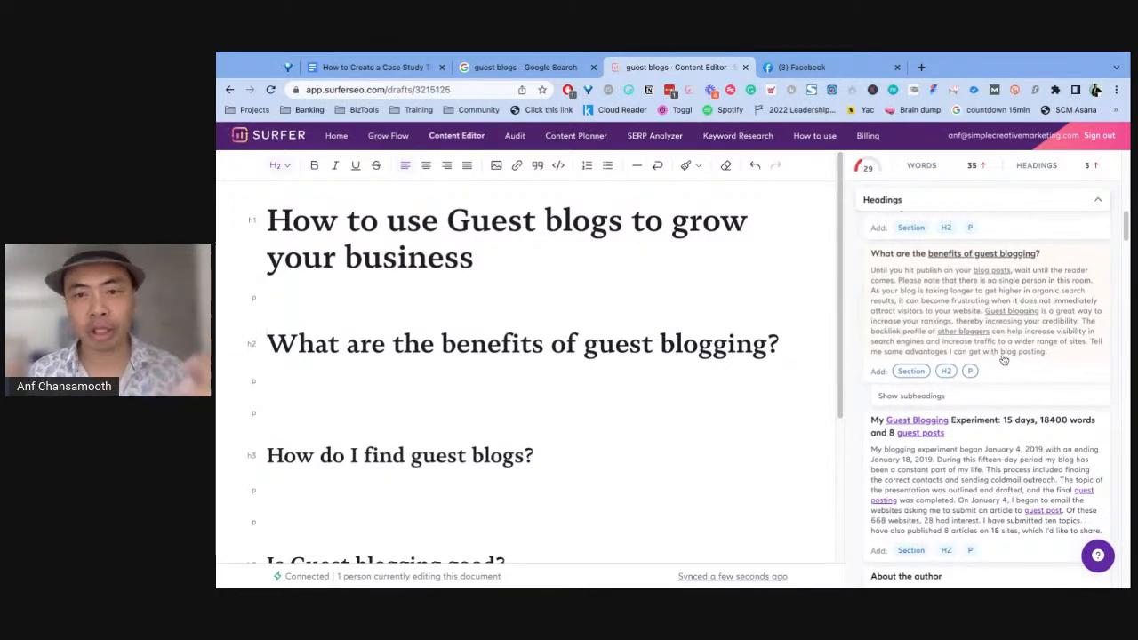
scroll(1022, 365, "down", 2)
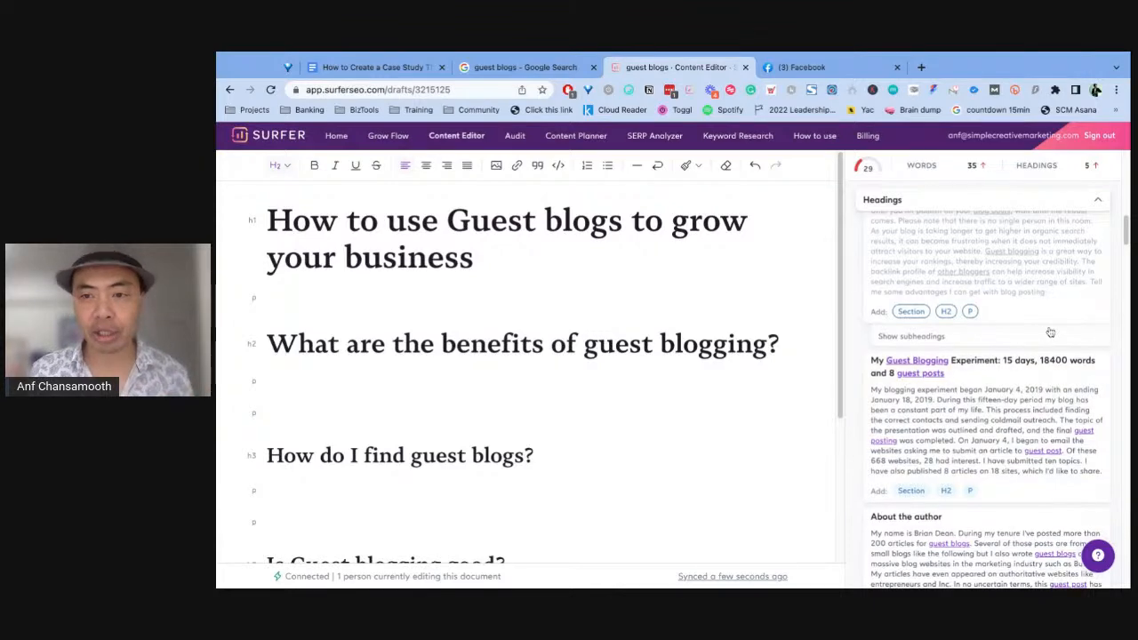
scroll(1049, 331, "down", 5)
scroll(1050, 331, "down", 3)
left_click(315, 411)
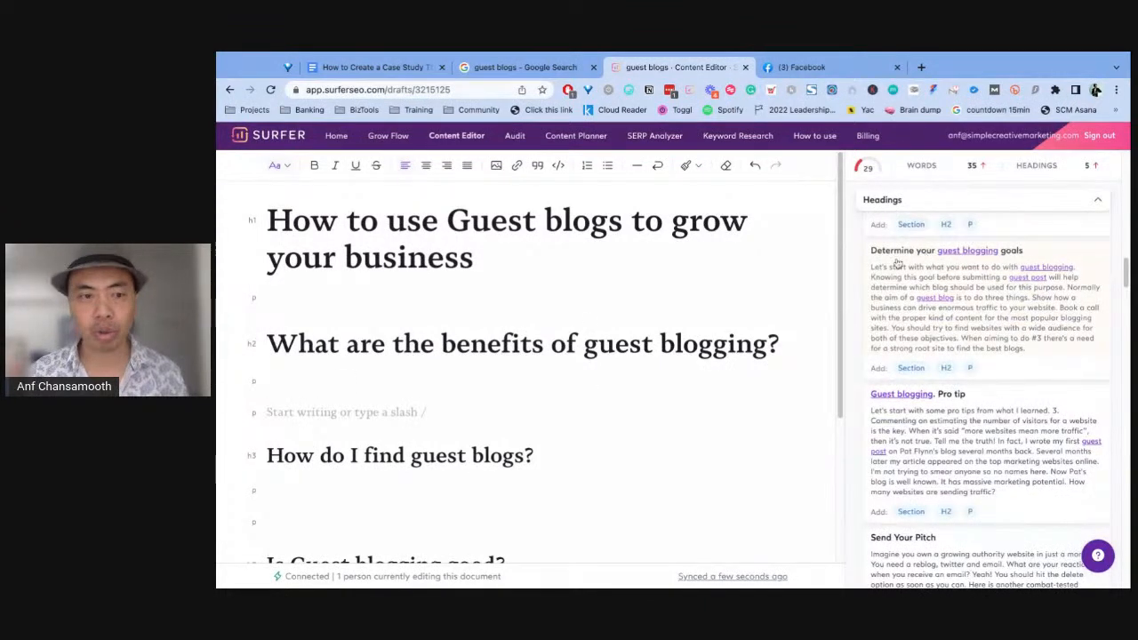
type("Guest blog")
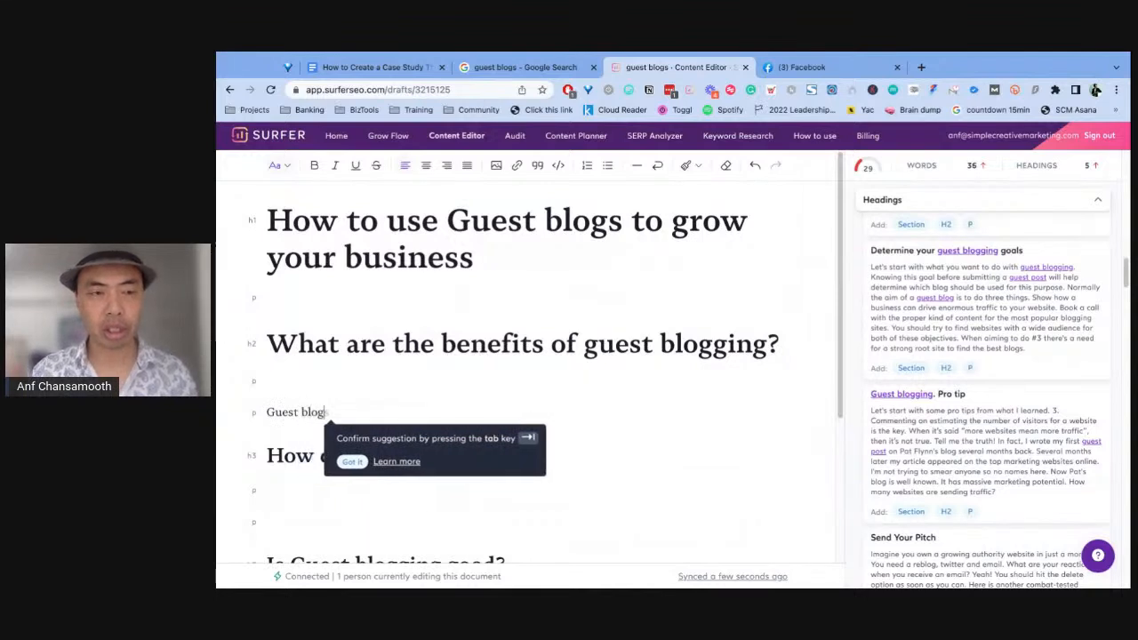
key("Tab")
key("Up")
key("Down")
type("Identify your")
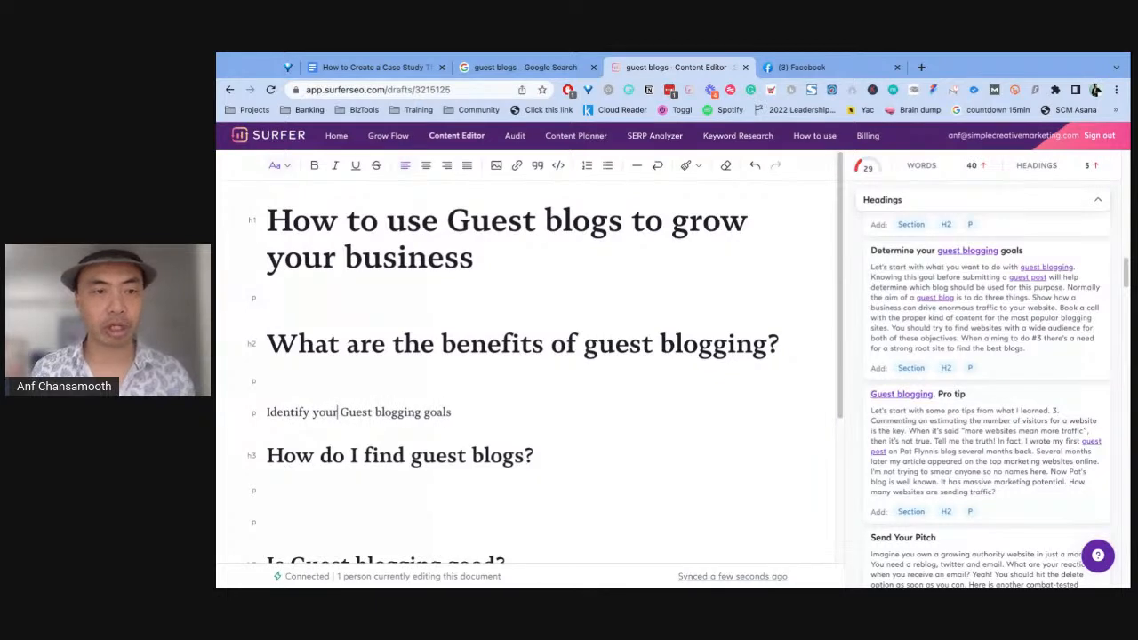
key("Return")
key("Return")
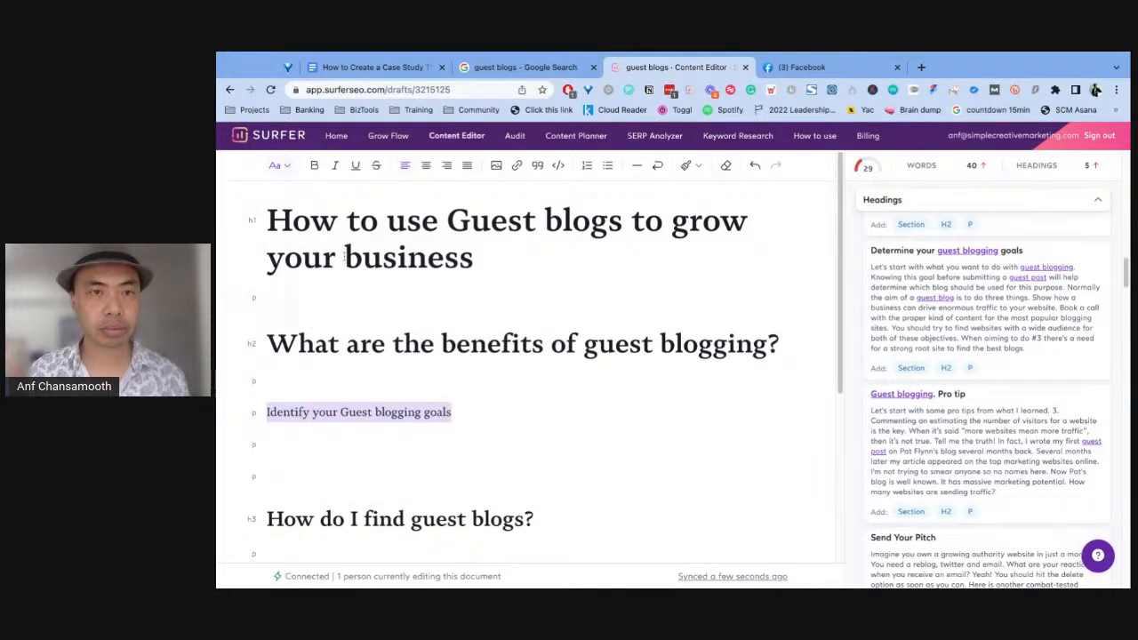
Format the line "Identify your Guest blogging goals" as Heading 2.
left_click(288, 171)
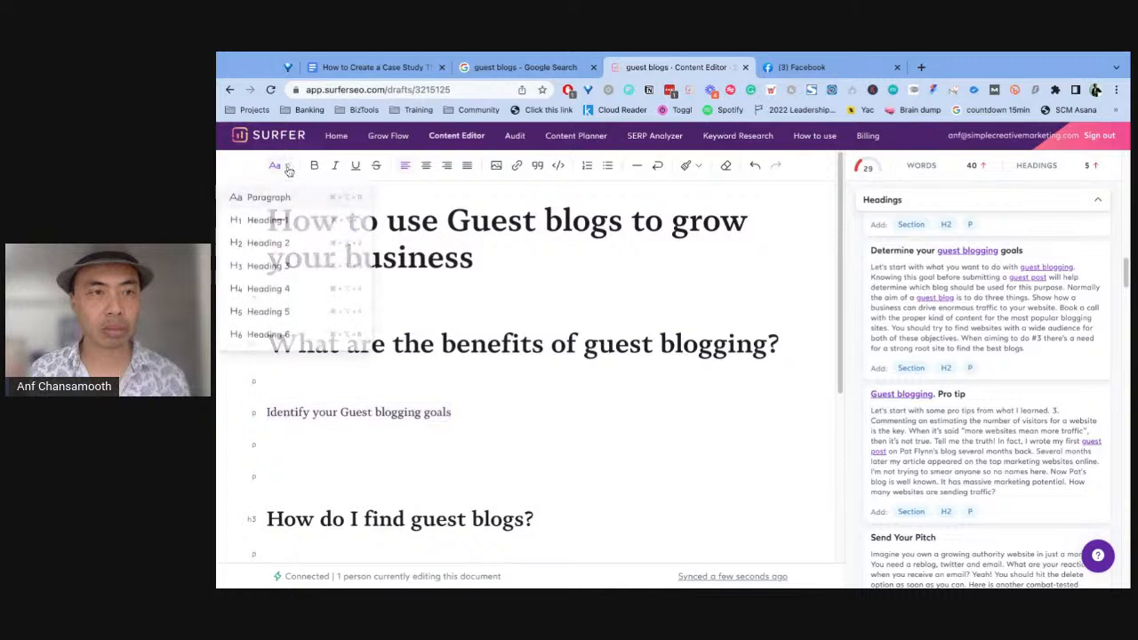
left_click(267, 242)
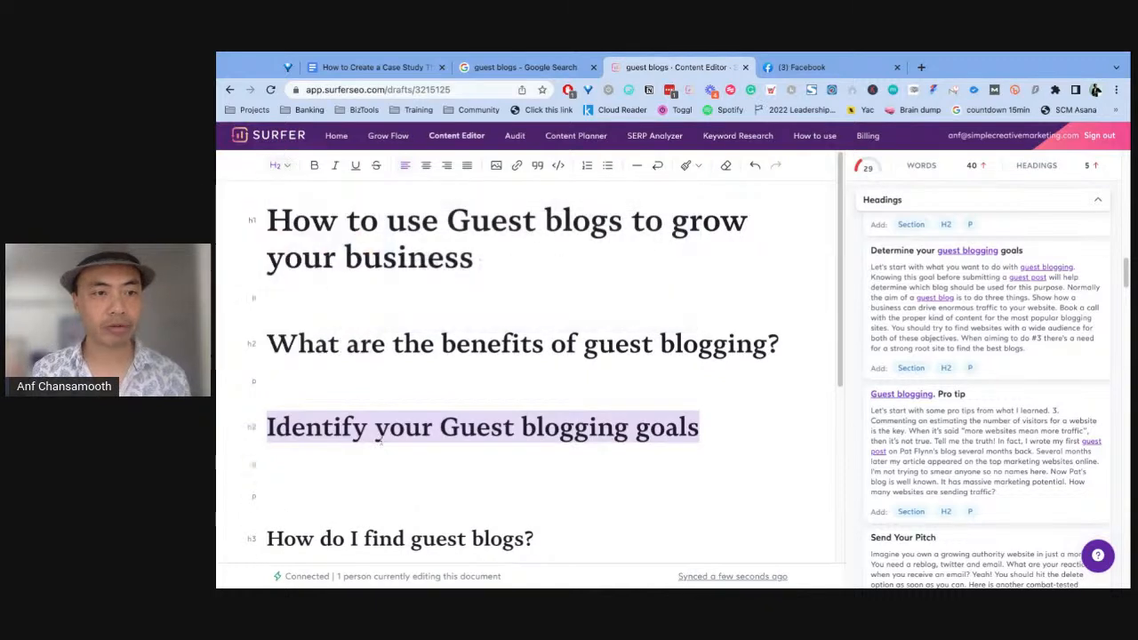
left_click(410, 366)
left_click(430, 345)
left_click(388, 427)
left_click(391, 495)
Based on the further heading suggestions, add the line "Sending your guest blogging pitch" beneath "Are guest bloggers paid?".
scroll(944, 382, "down", 4)
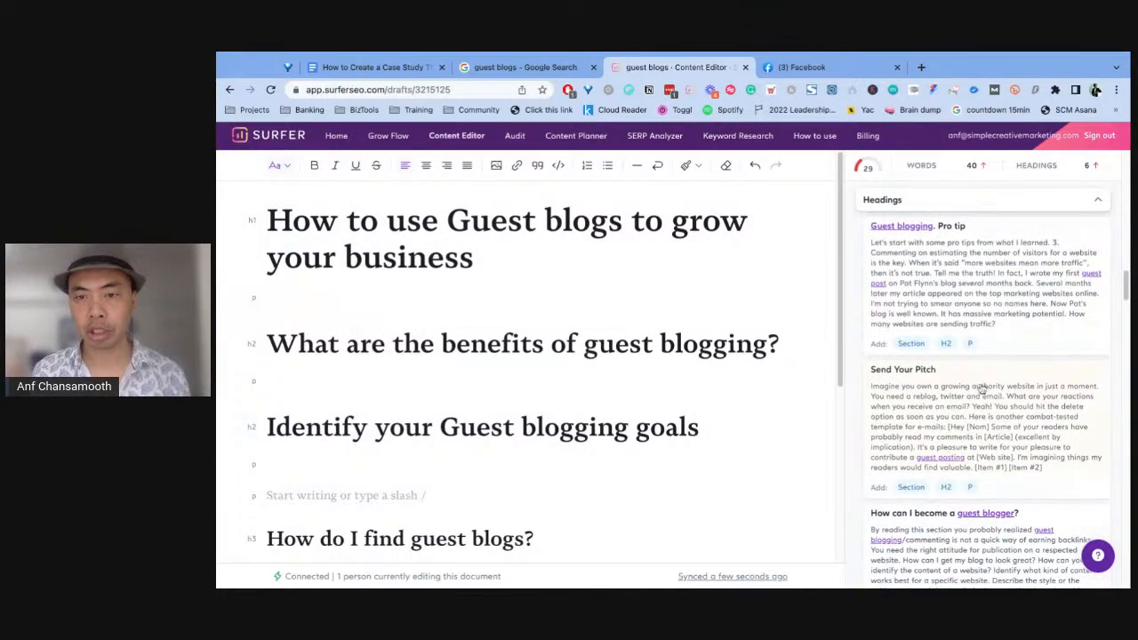
scroll(944, 382, "down", 5)
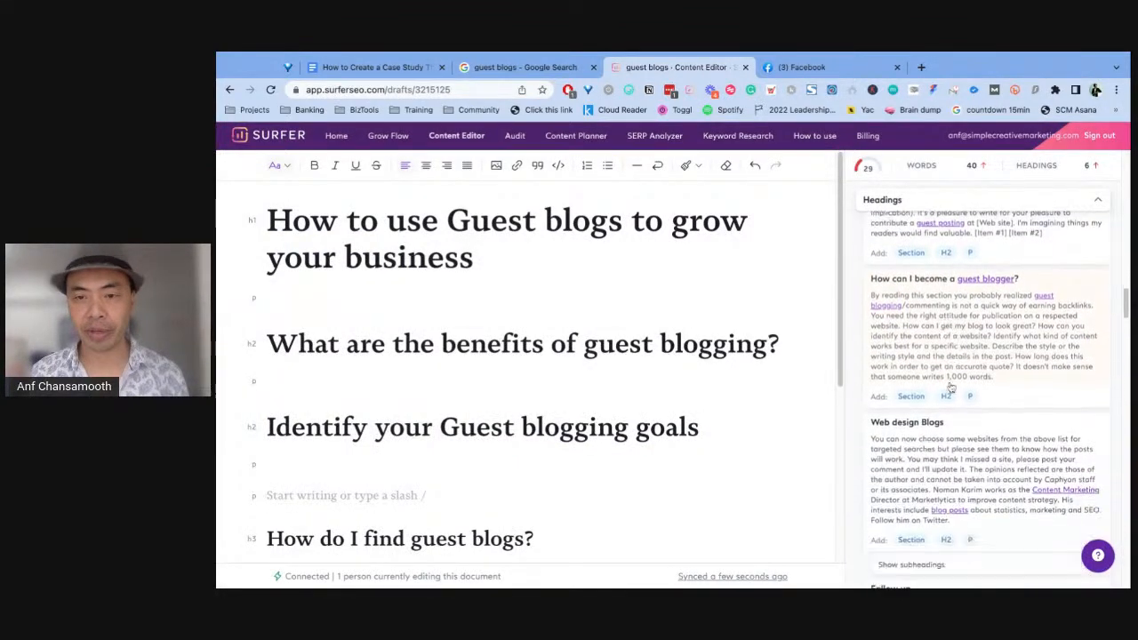
scroll(486, 454, "down", 3)
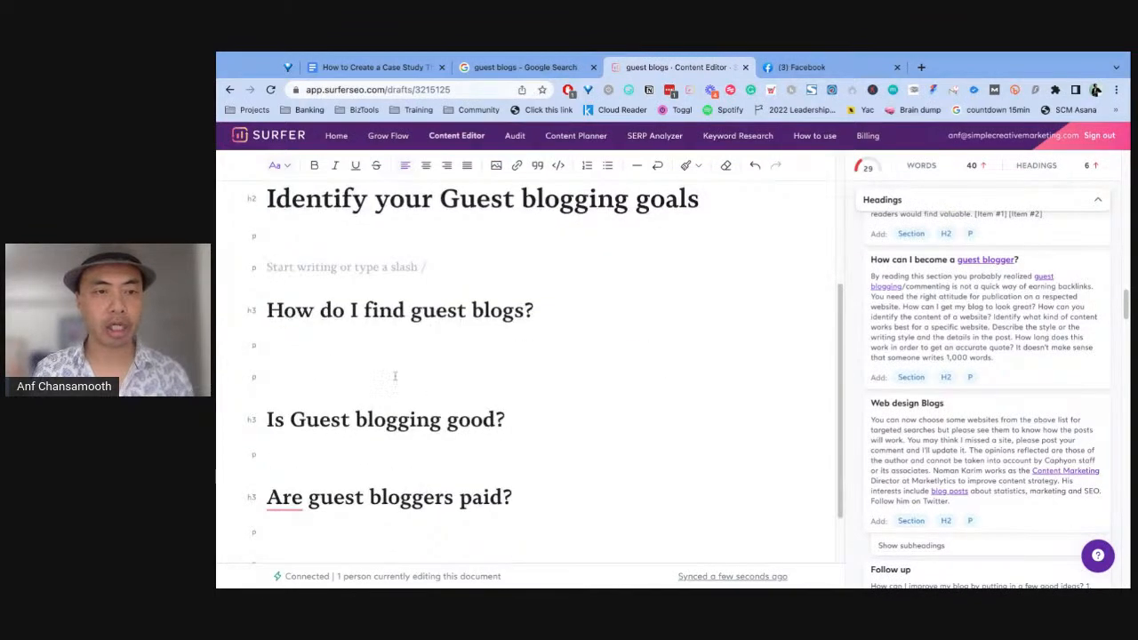
scroll(395, 376, "down", 1)
left_click(365, 485)
type("Send")
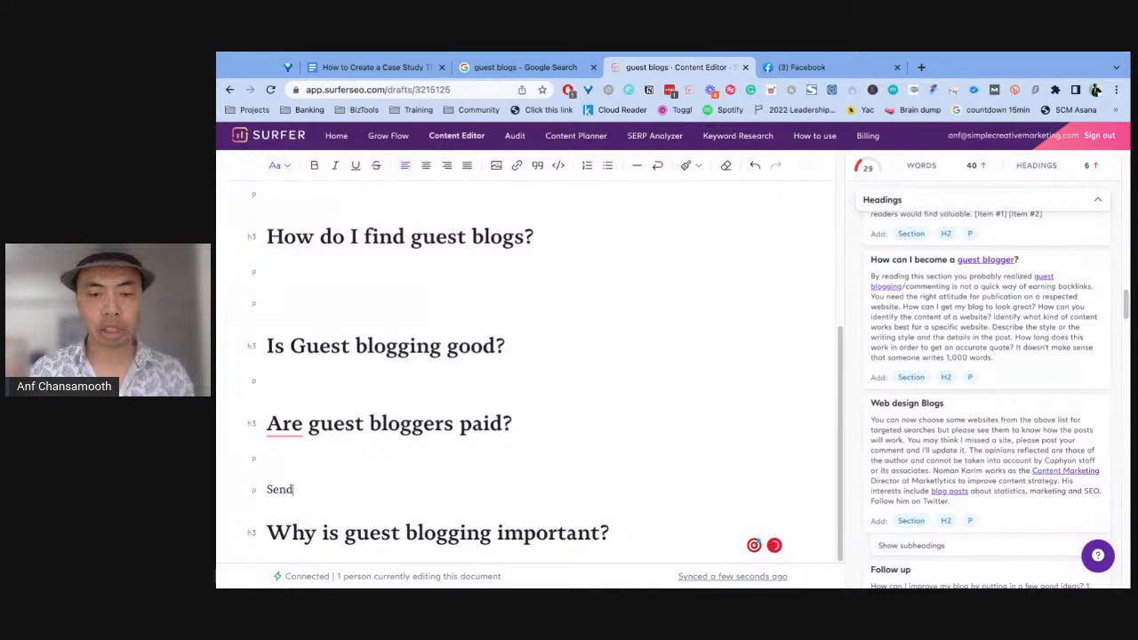
type("ing your guest b")
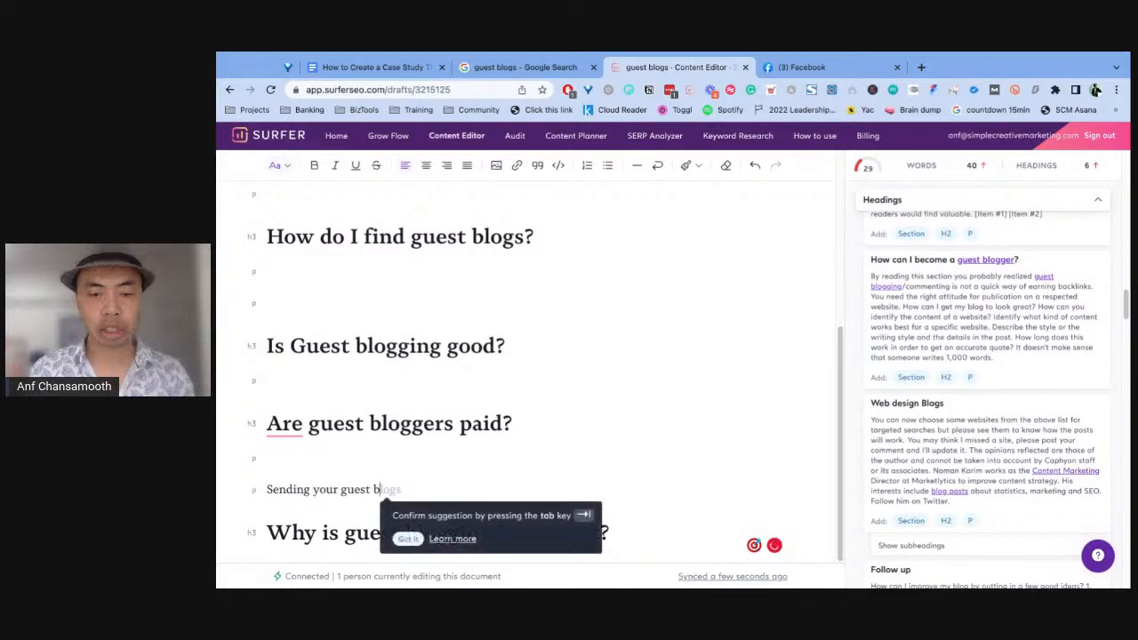
type("logging pitch")
key("Return")
key("Return")
Add the line "How can you become a guest blogger?" below the guest blogging pitch line.
type("How c")
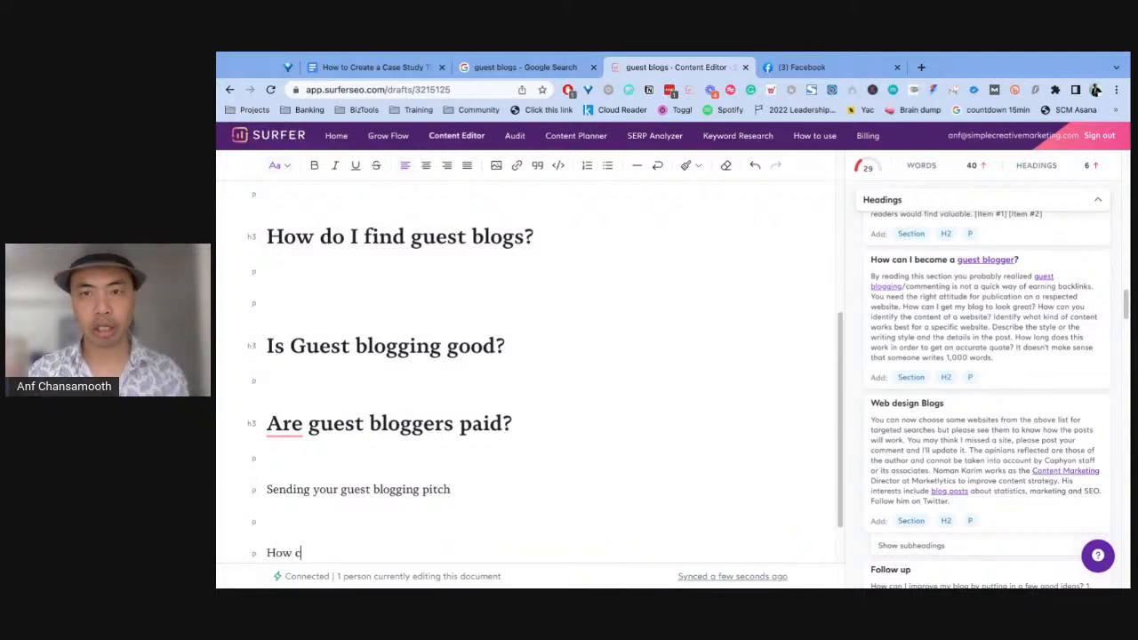
type("an you become a guest bloogger?")
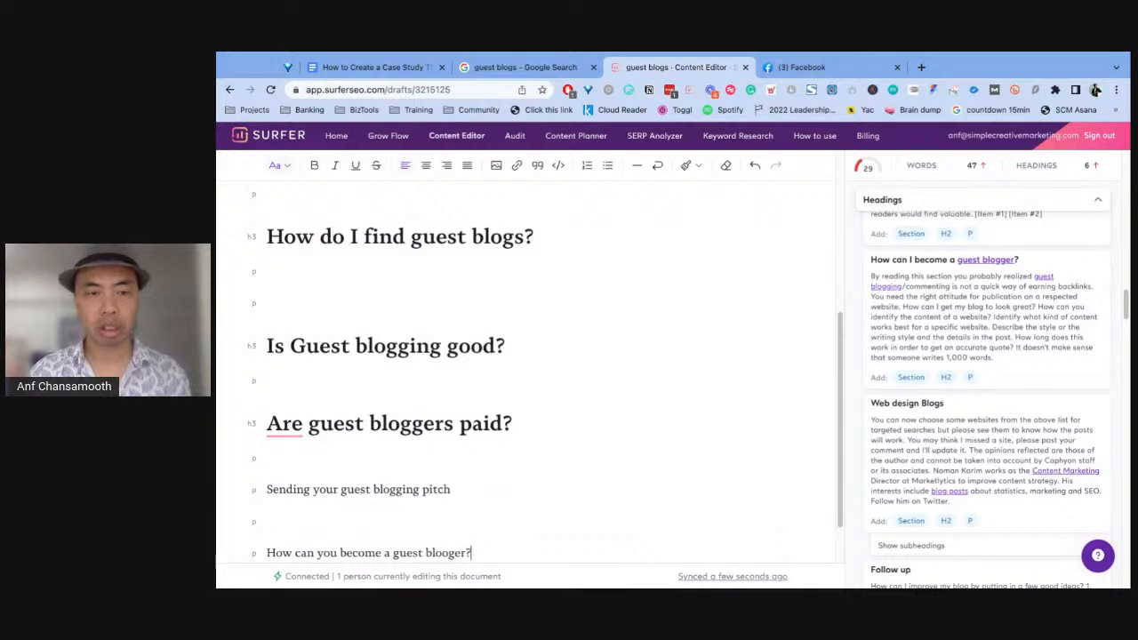
key("Return")
key("Return")
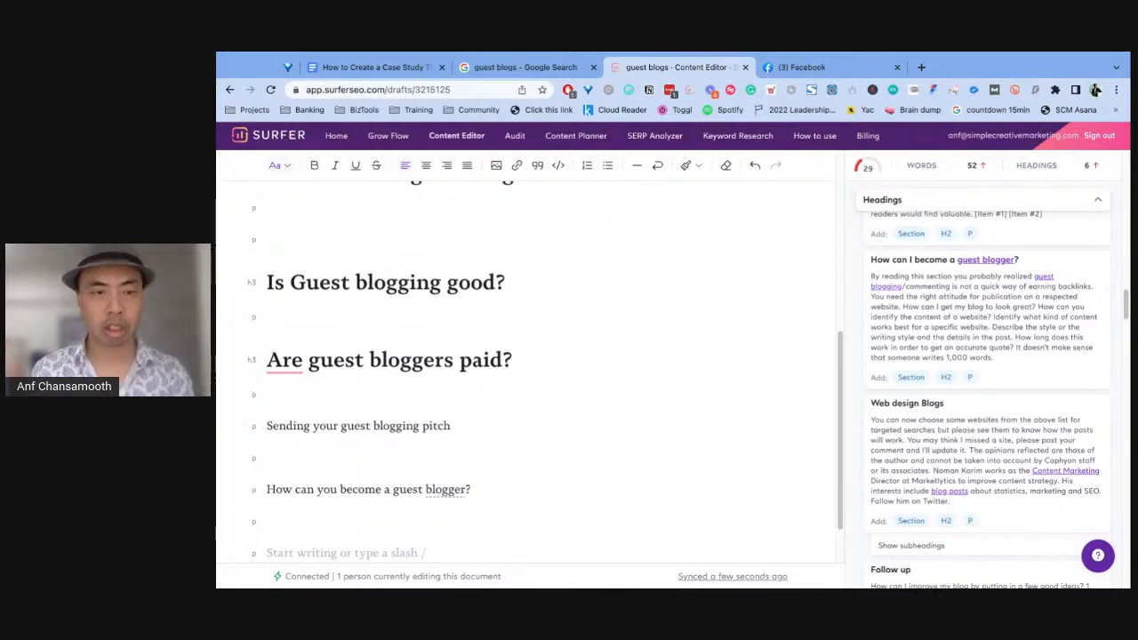
key("BackSpace")
Insert an extra blank paragraph between the benefits heading and "Identify your Guest blogging goals".
scroll(505, 395, "up", 3)
left_click(349, 320)
scroll(381, 240, "up", 3)
left_click(404, 355)
key("Return")
Review the remaining suggested headings in the Outline Builder and collapse the list.
scroll(905, 367, "down", 5)
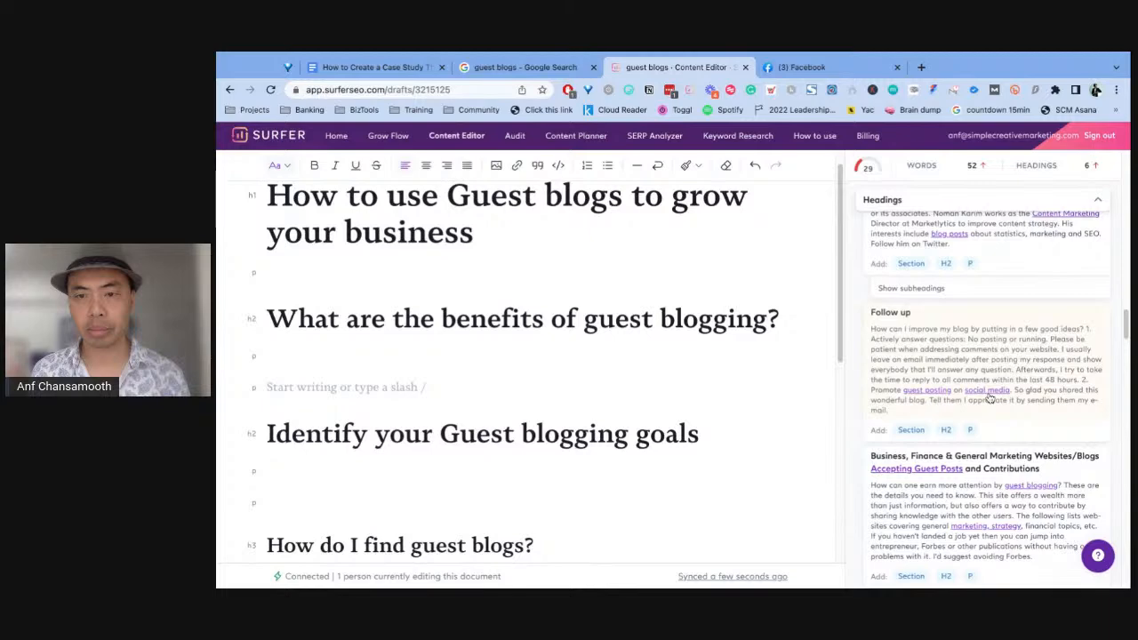
scroll(989, 399, "down", 3)
scroll(756, 394, "down", 1)
scroll(1048, 415, "down", 5)
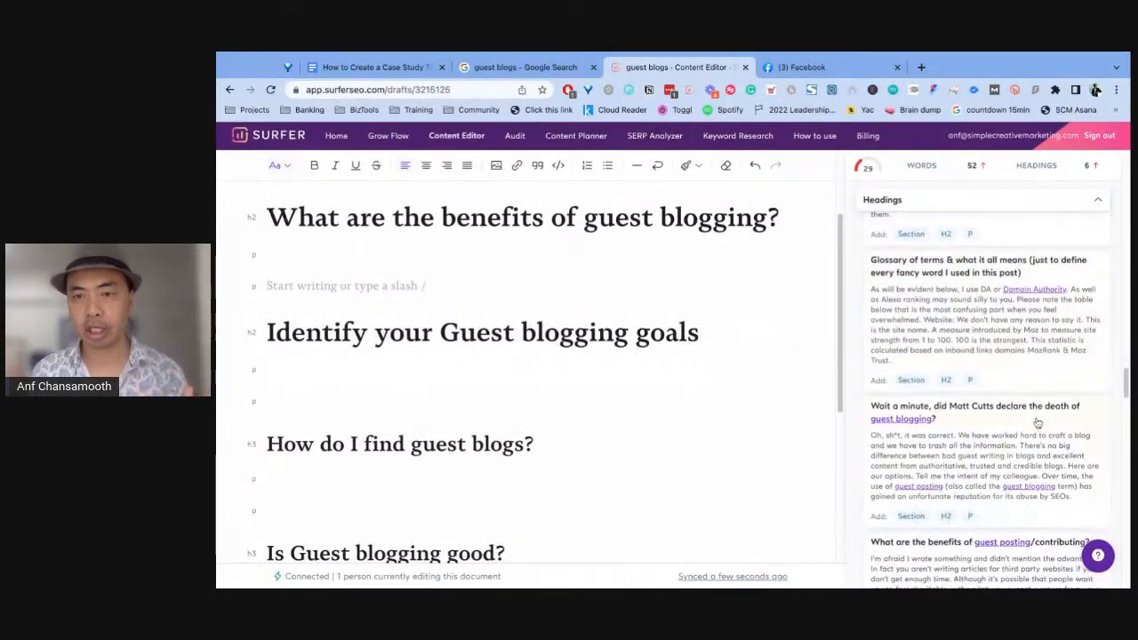
scroll(1036, 423, "down", 4)
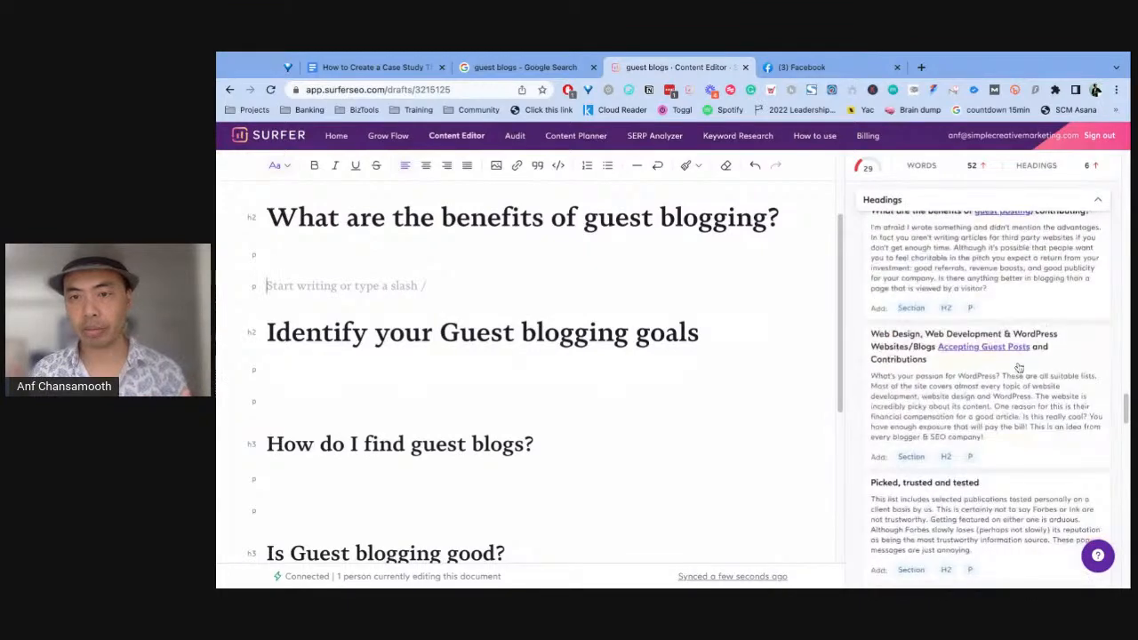
scroll(1019, 367, "up", 8)
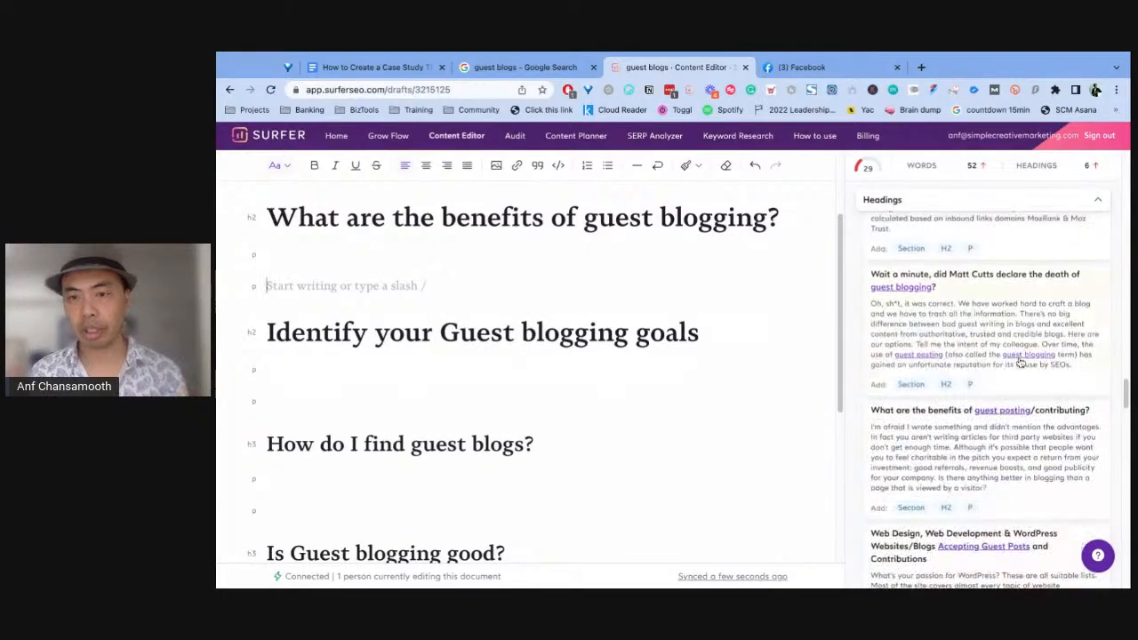
left_click(1100, 203)
scroll(643, 310, "up", 2)
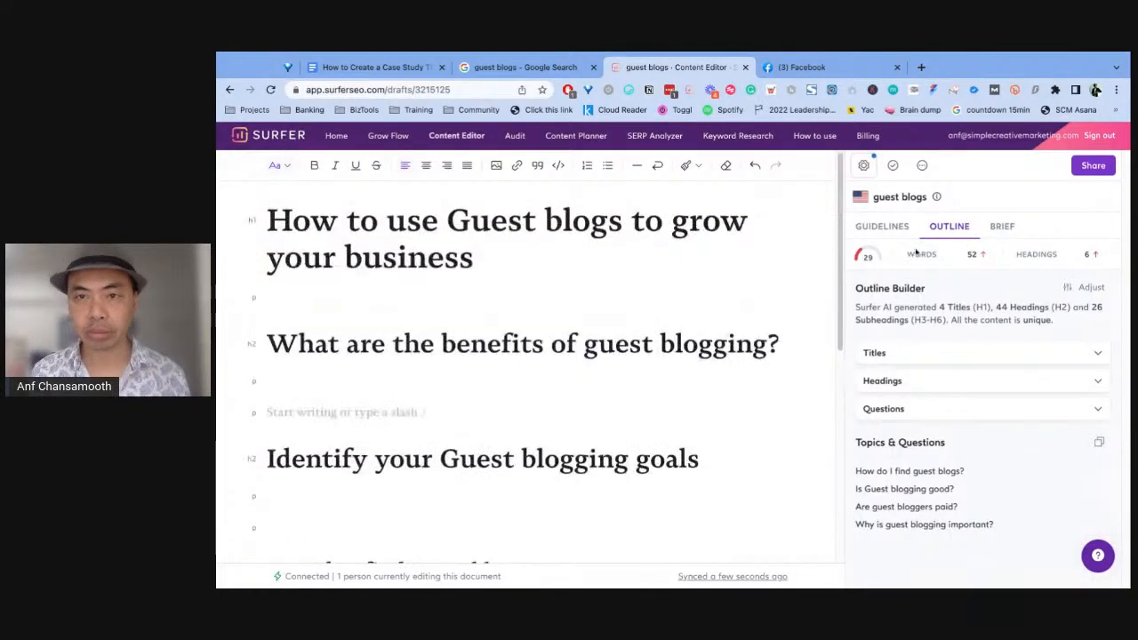
Examine the article's Guidelines: the Content Score explanation, the content structure targets and the suggested terms with their usage ranges.
left_click(495, 271)
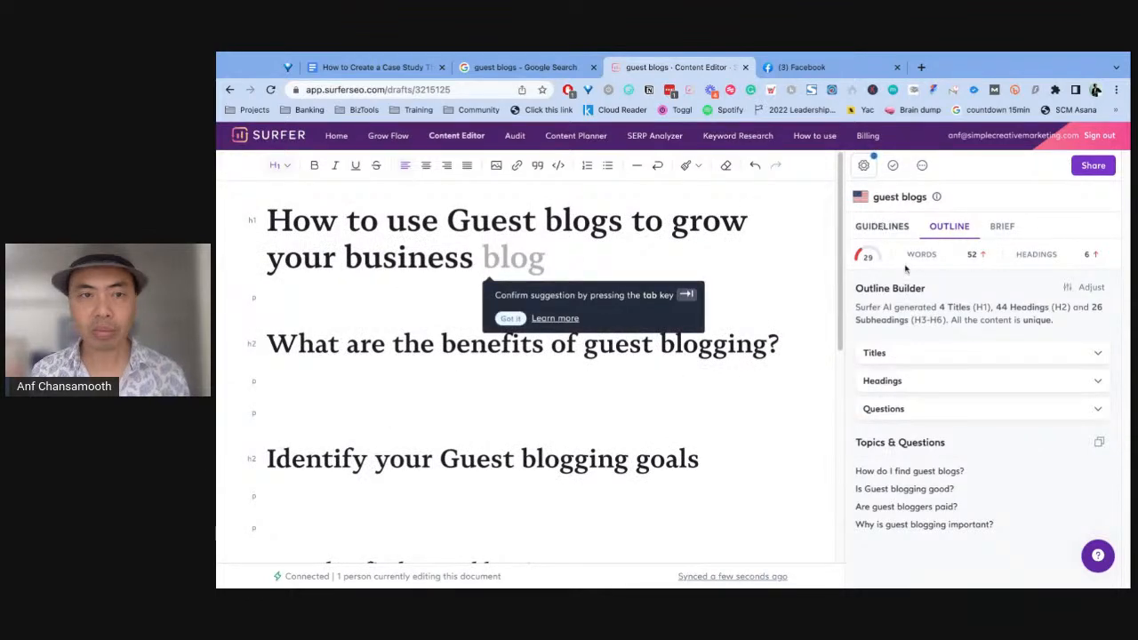
left_click(893, 227)
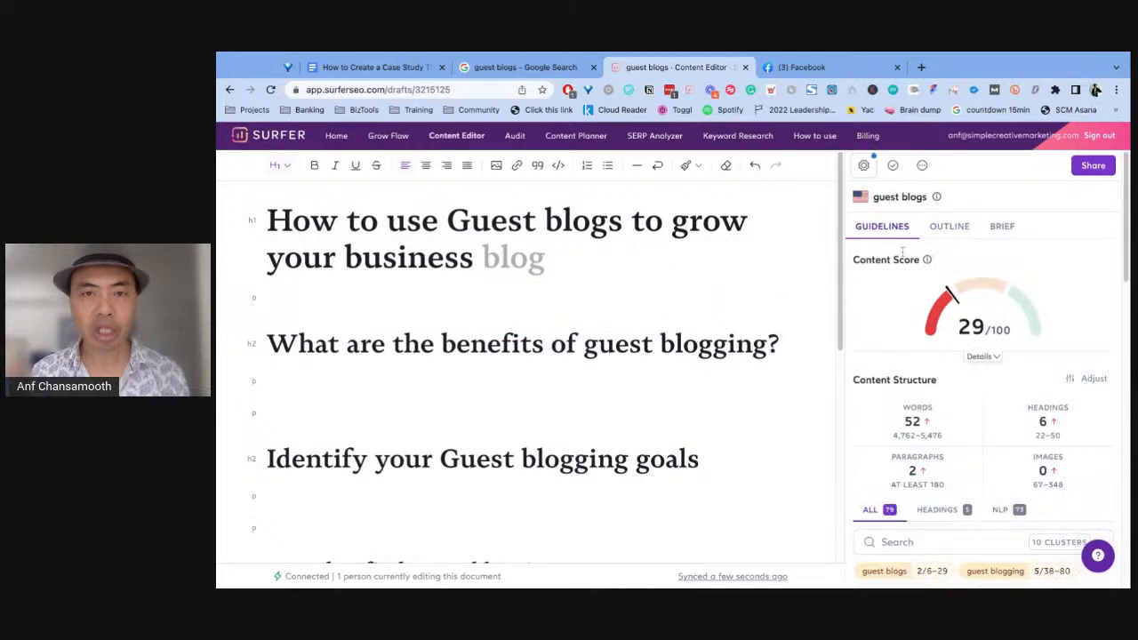
mouse_move(927, 259)
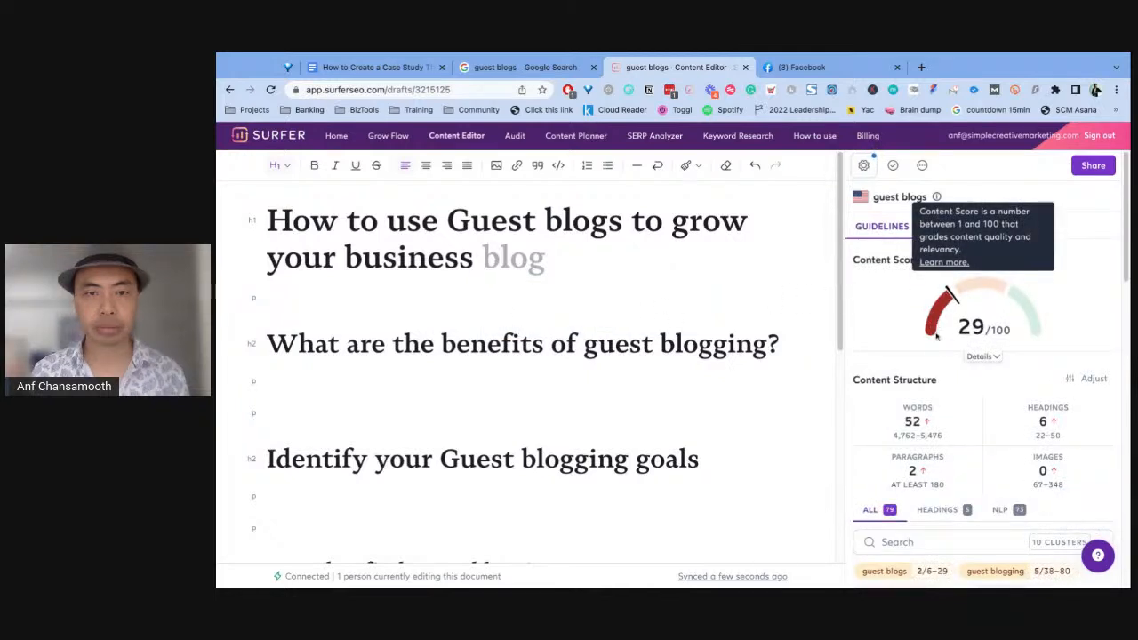
left_click(481, 298)
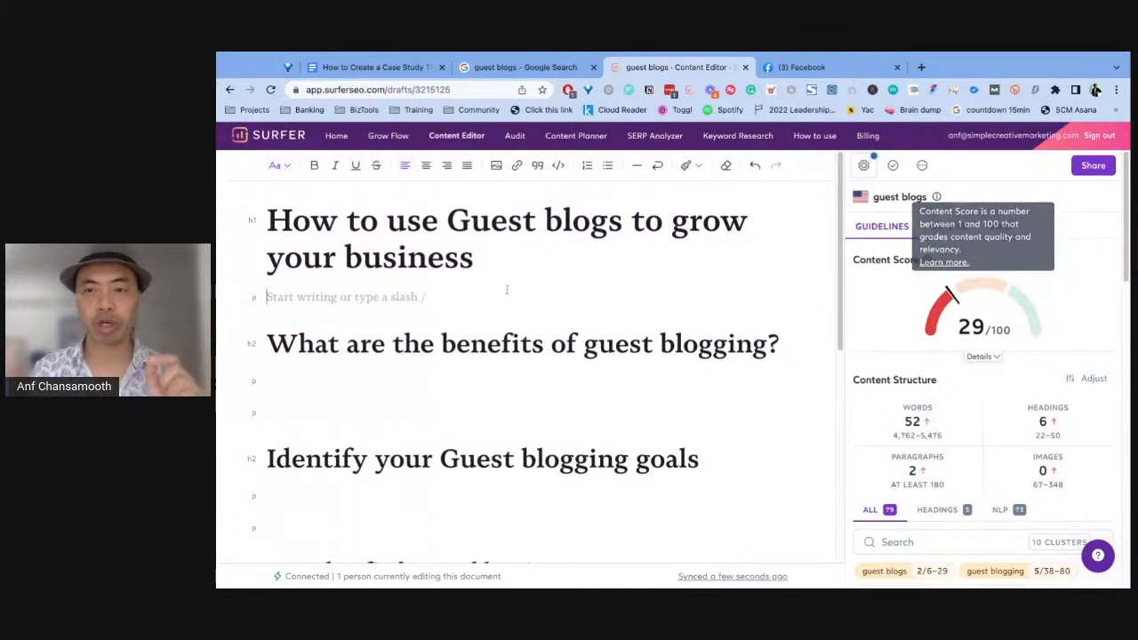
left_click(413, 378)
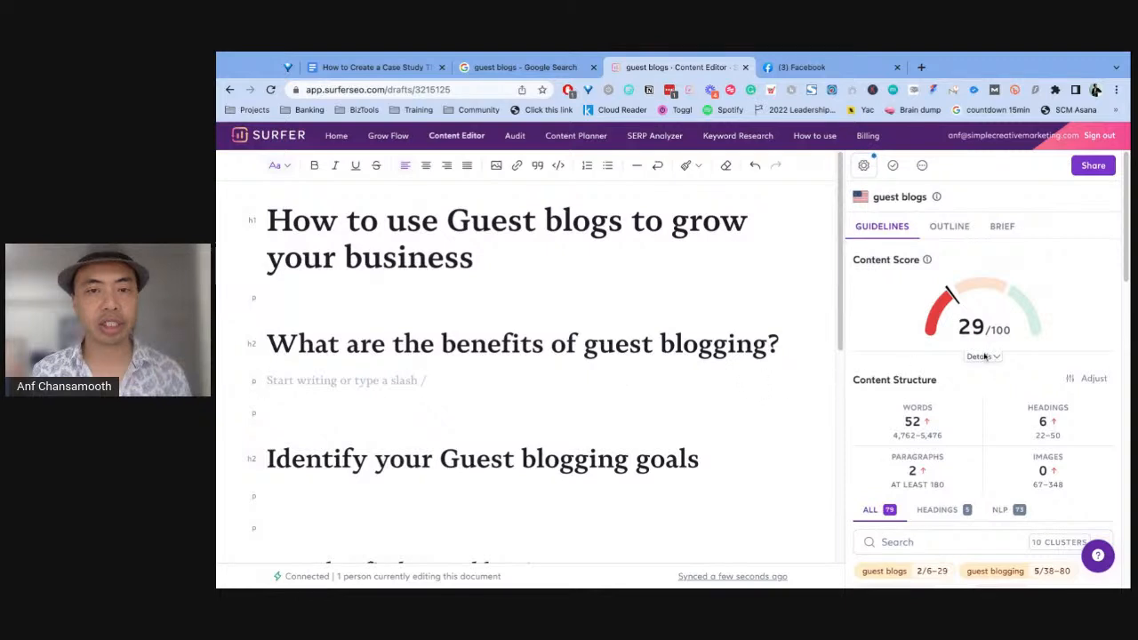
scroll(1016, 380, "down", 3)
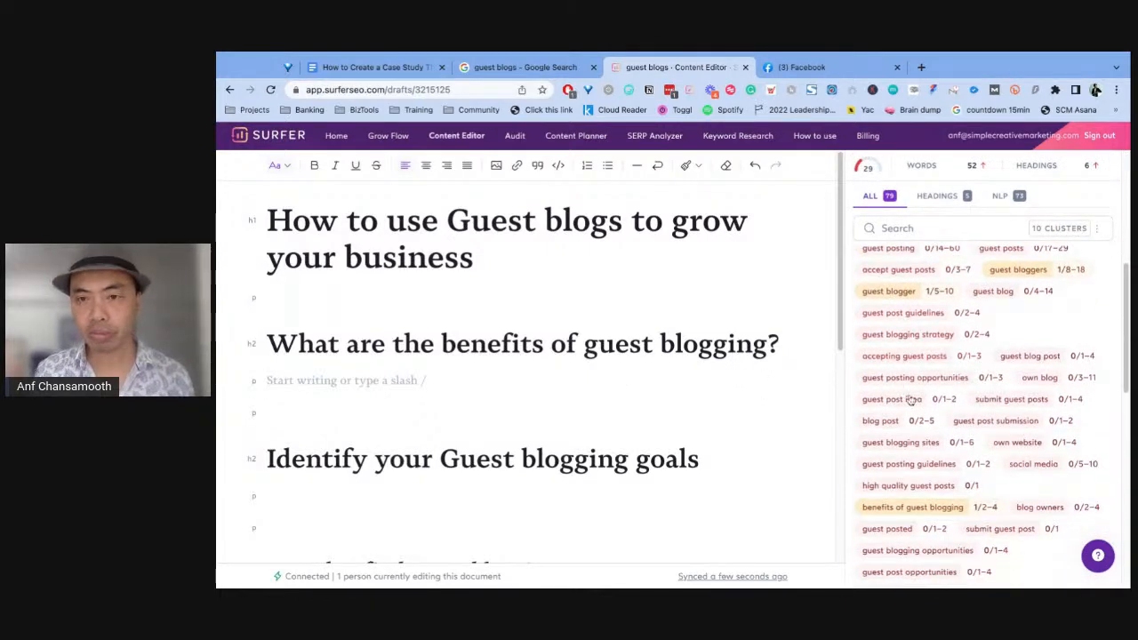
scroll(984, 456, "down", 1)
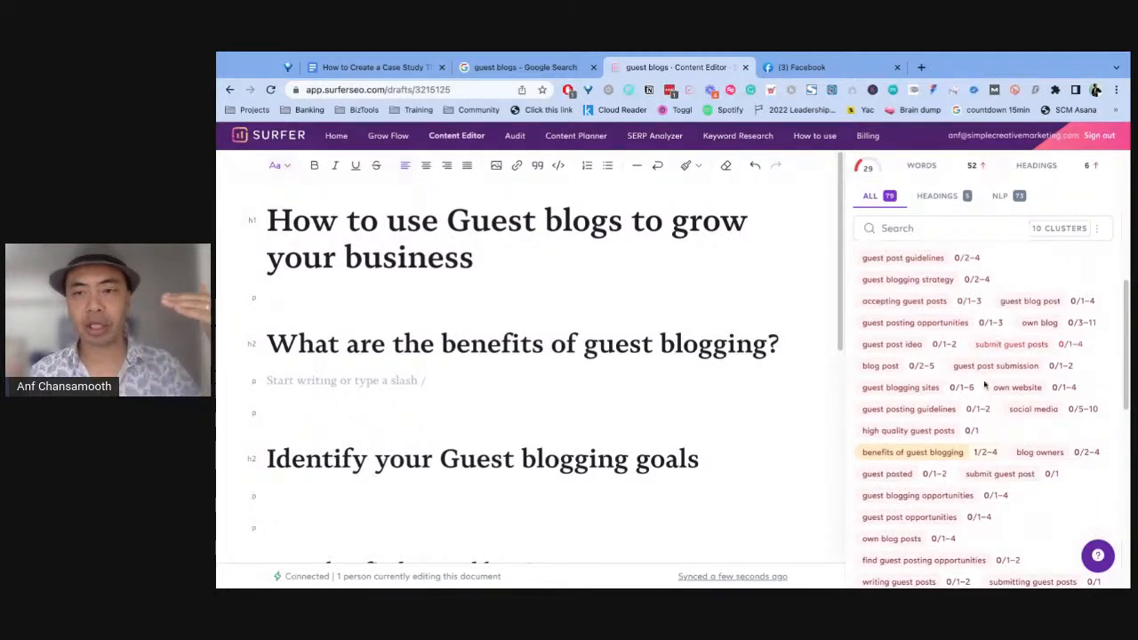
scroll(984, 384, "up", 3)
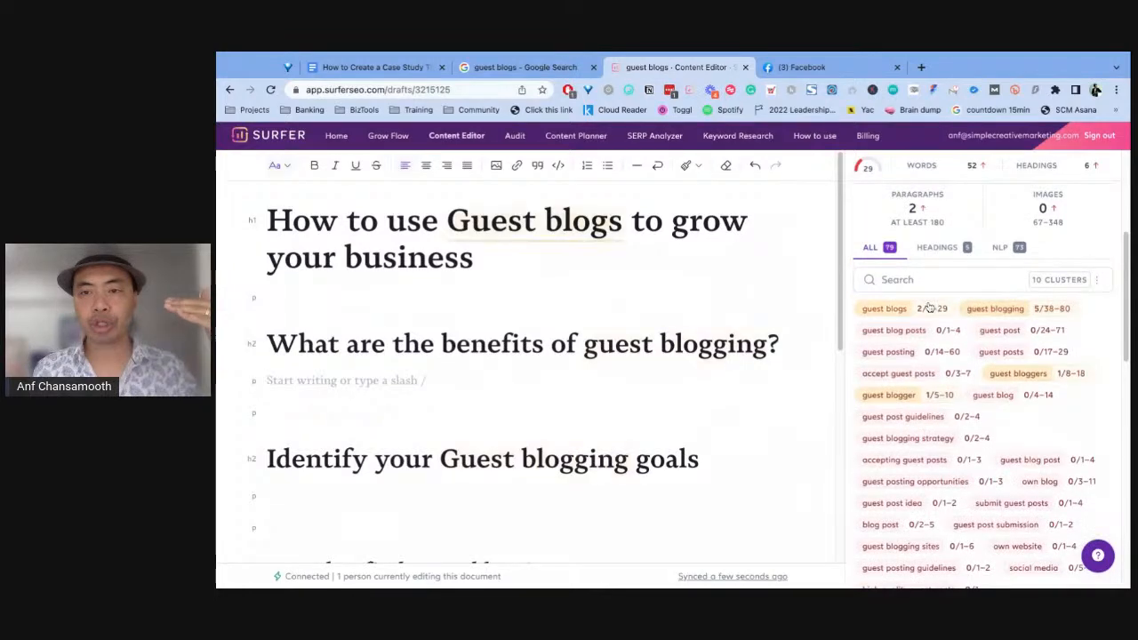
mouse_move(921, 314)
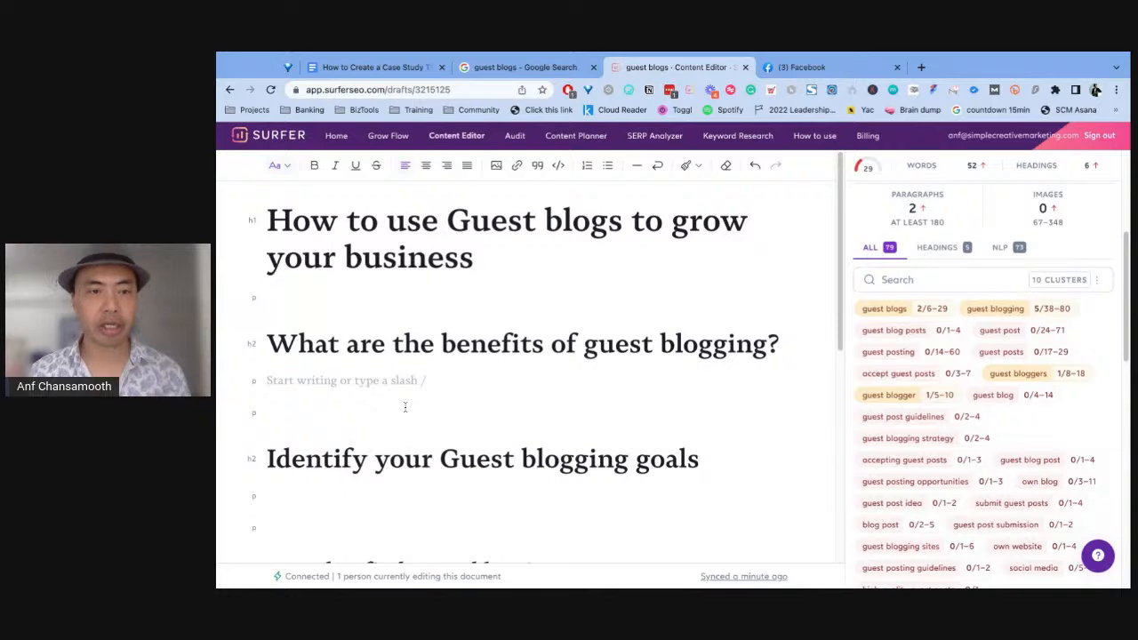
Insert a blank paragraph and a new writing line below "How can you become a guest blogger?".
scroll(405, 406, "down", 5)
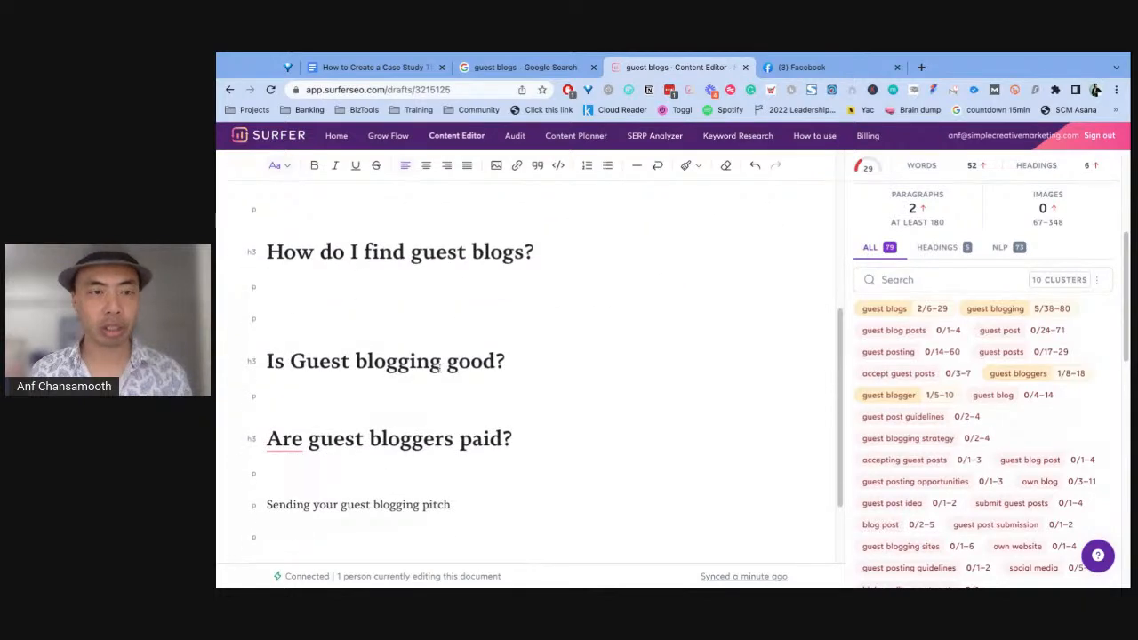
scroll(431, 373, "down", 2)
scroll(462, 398, "down", 1)
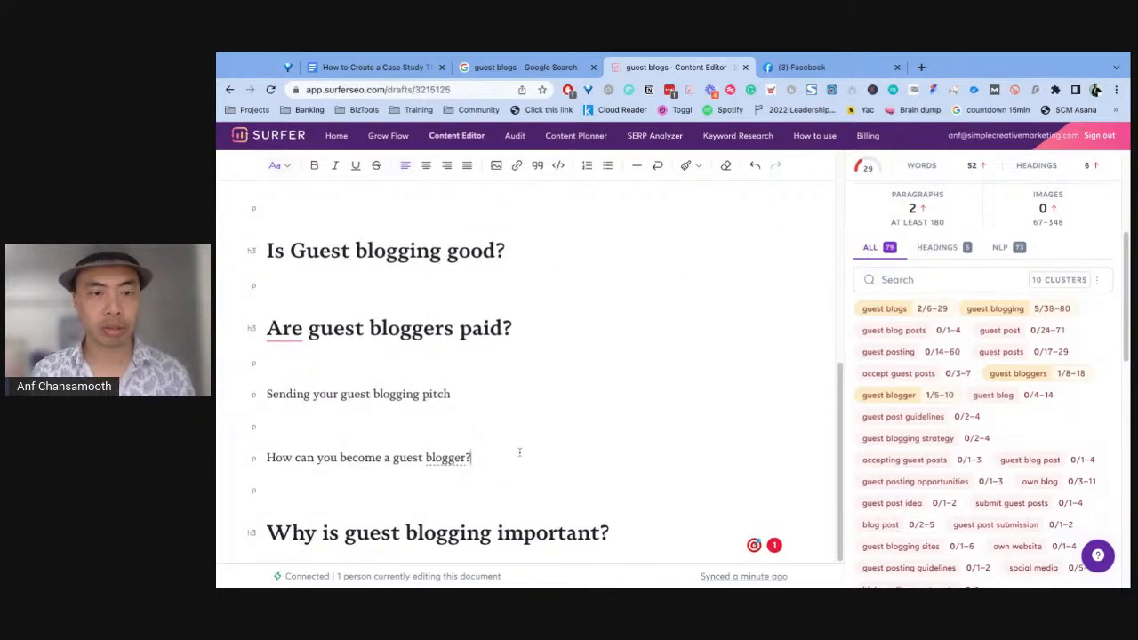
key("Return")
key("Return")
type("Ident")
key("BackSpace")
key("BackSpace")
key("BackSpace")
key("BackSpace")
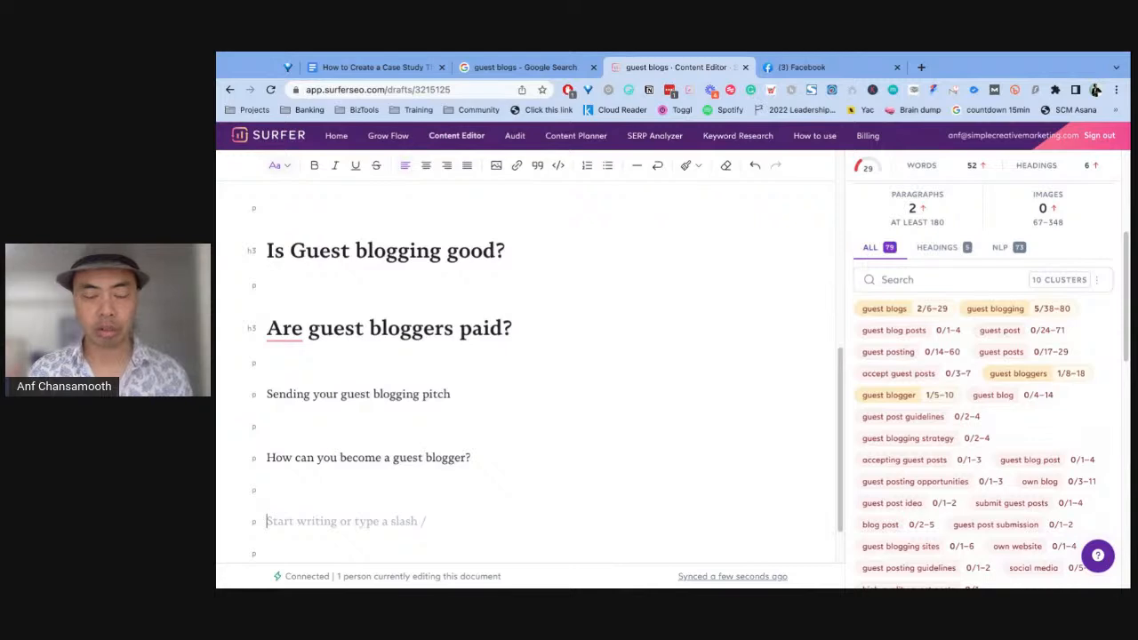
Write the line "How to create excellent guest blogs" in the new empty paragraph.
type("How to")
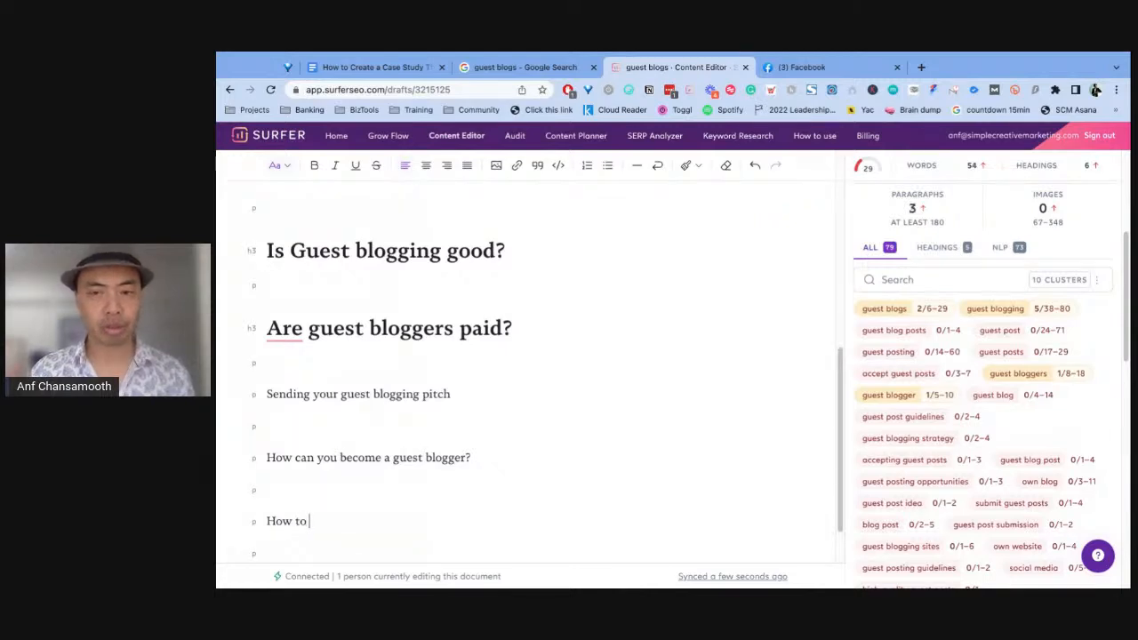
type(" create ")
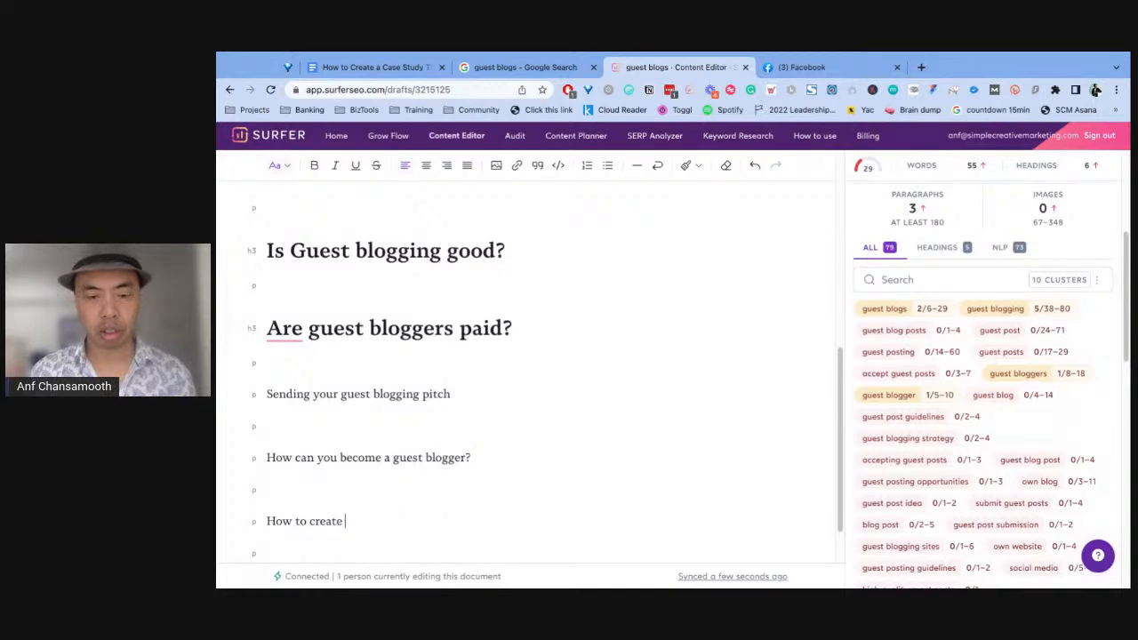
type("excell")
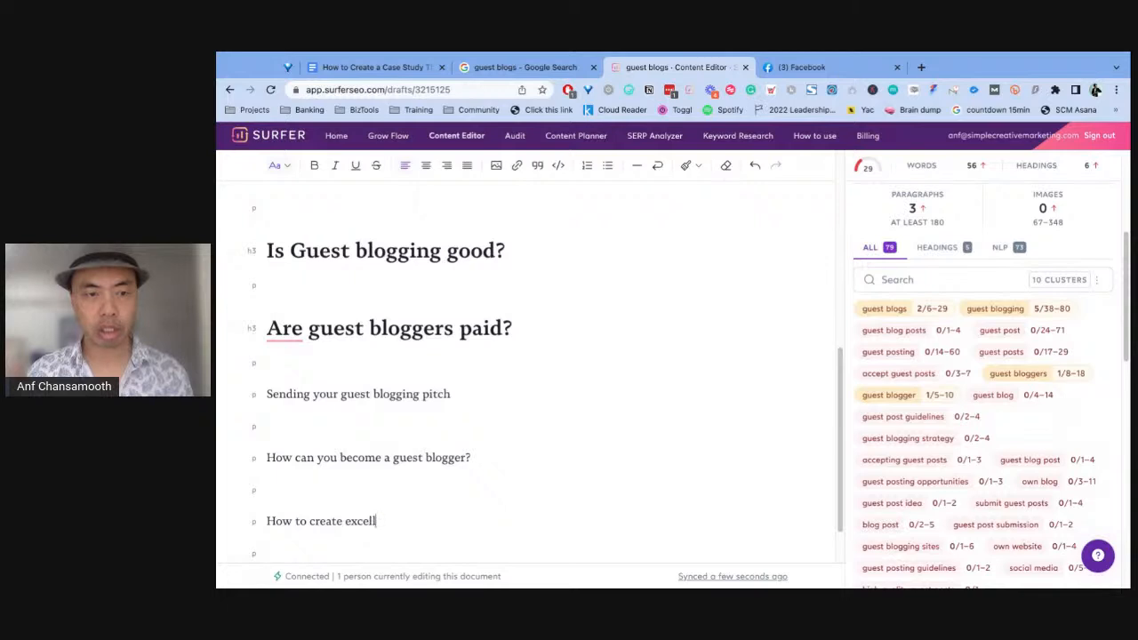
type("ent guest blogs")
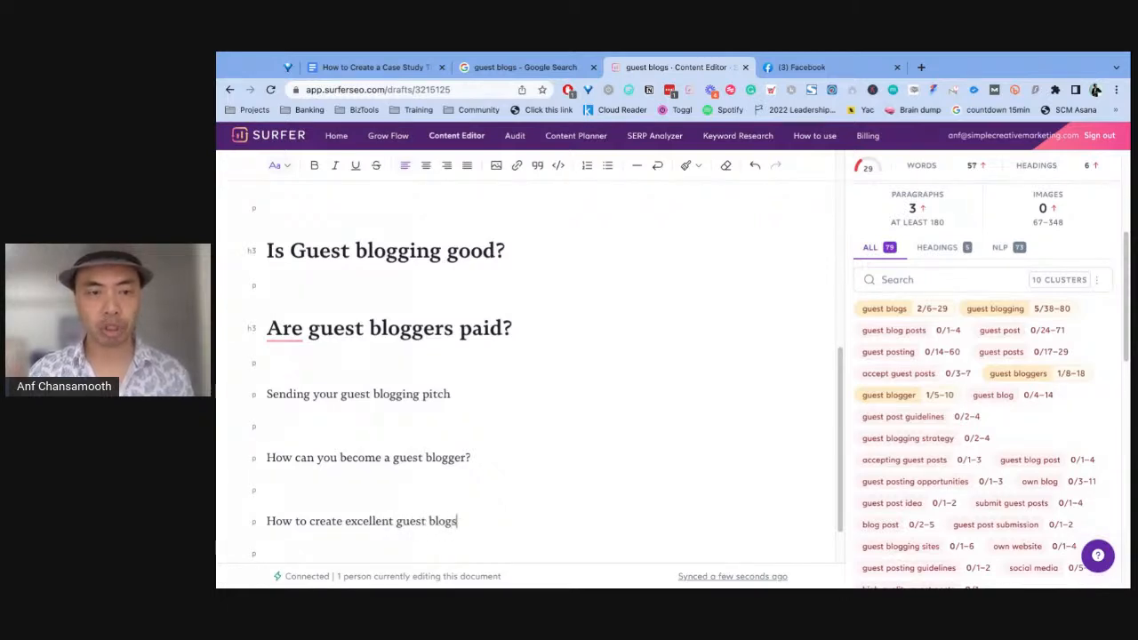
Format "How to create excellent guest blogs" as Heading 2 and set the empty line beneath it to Paragraph.
key("Return")
key("shift+Up")
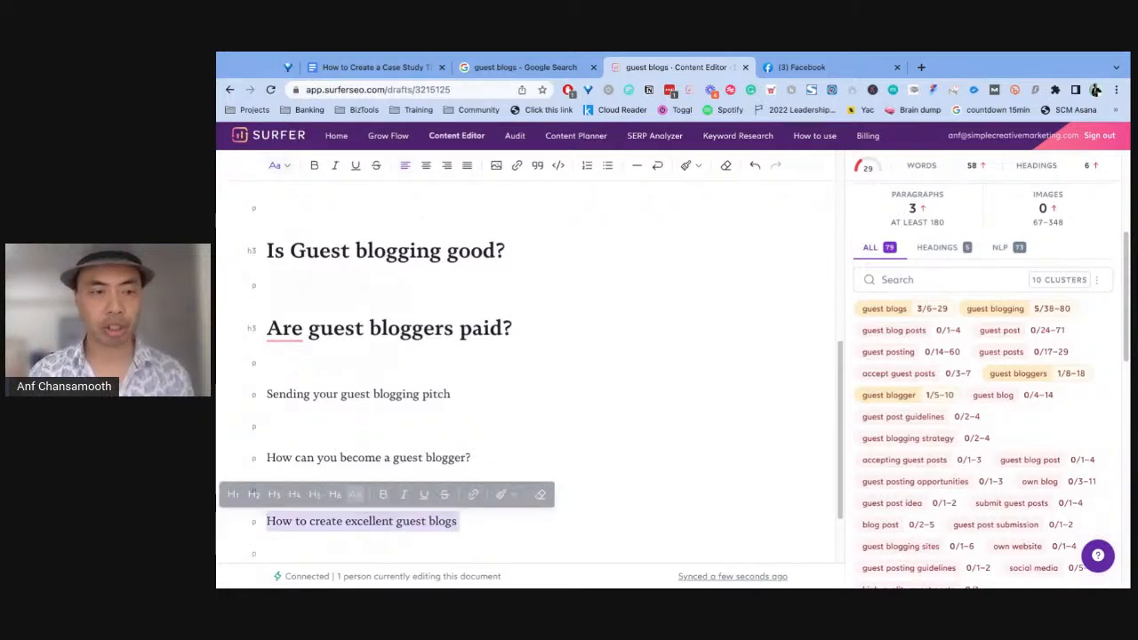
left_click(253, 494)
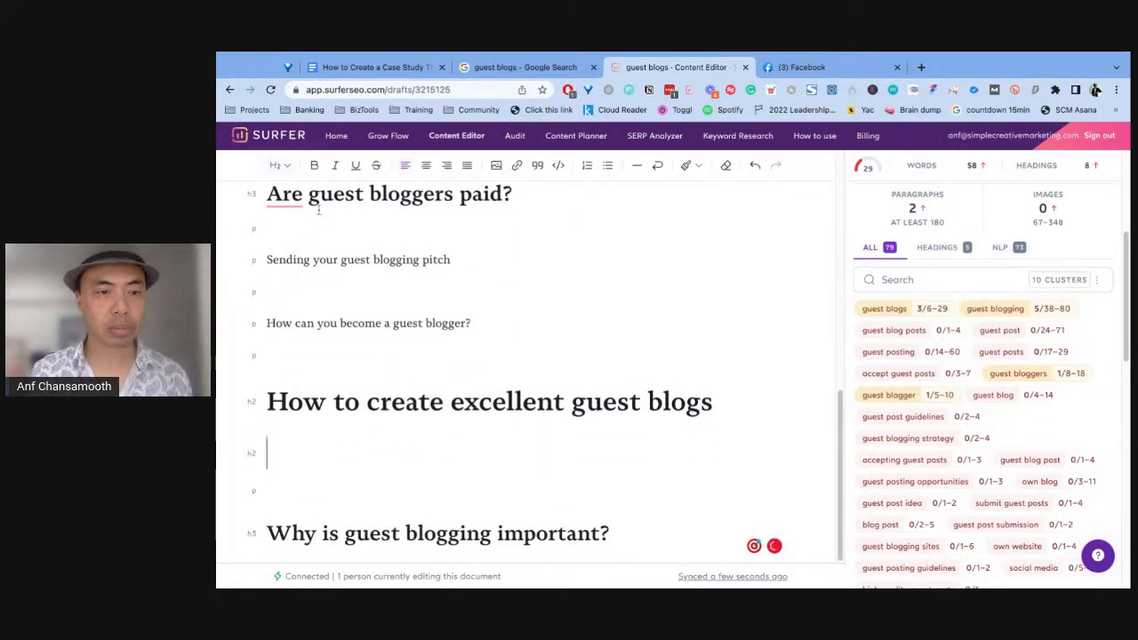
left_click(287, 169)
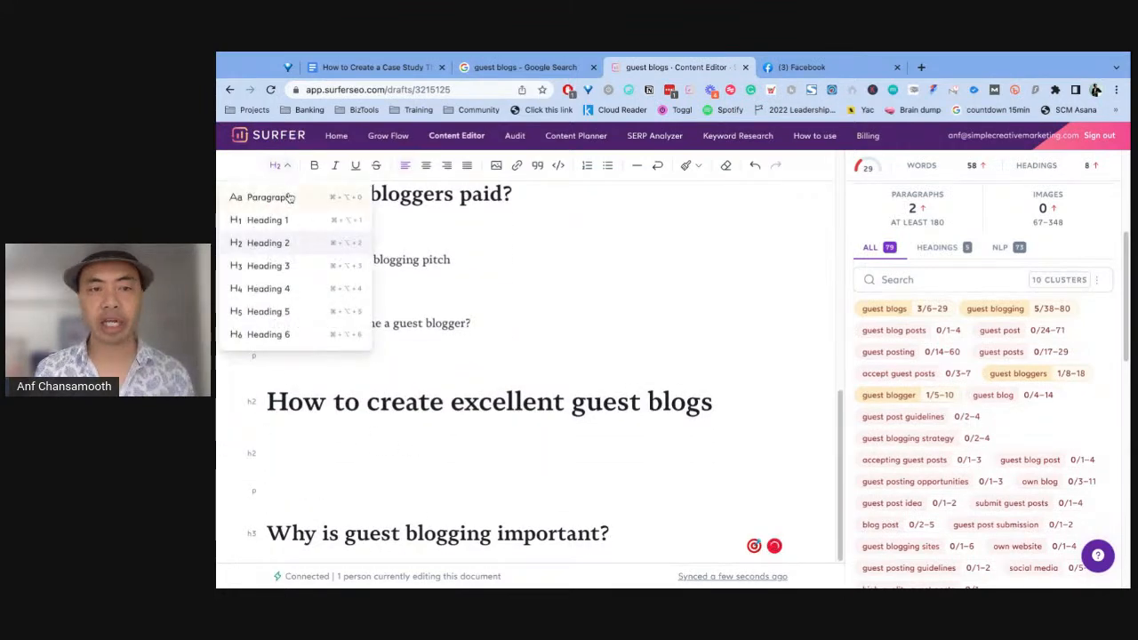
left_click(287, 196)
Under "How to create excellent guest blogs", write "Get clear on the guest post guidelines for the site you are submitting to." as one paragraph.
scroll(356, 472, "up", 15)
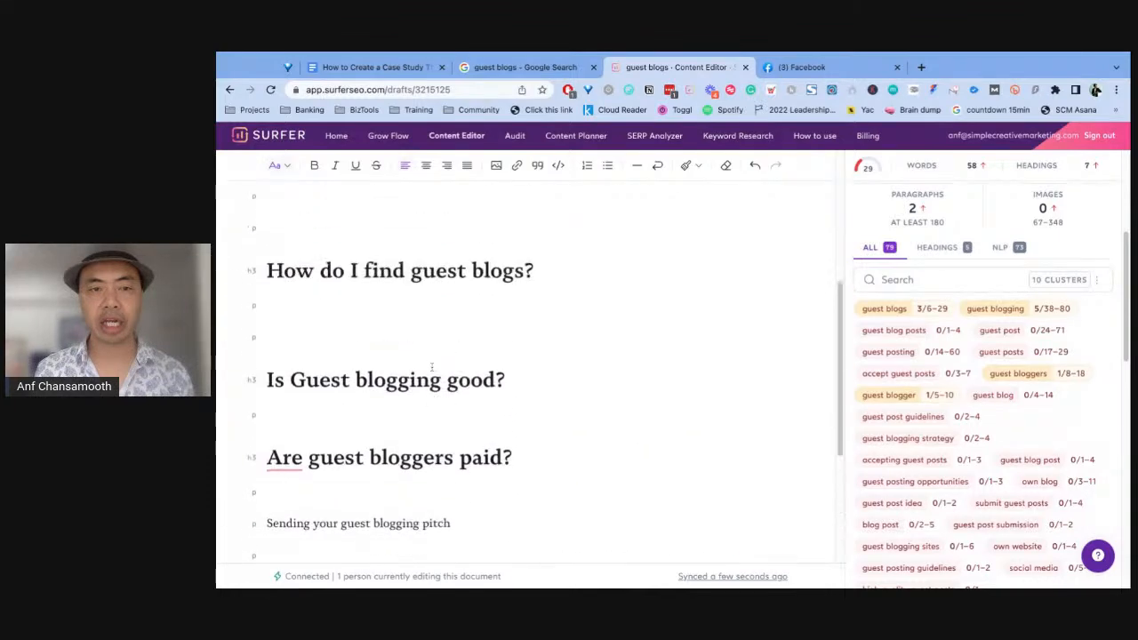
scroll(449, 340, "down", 10)
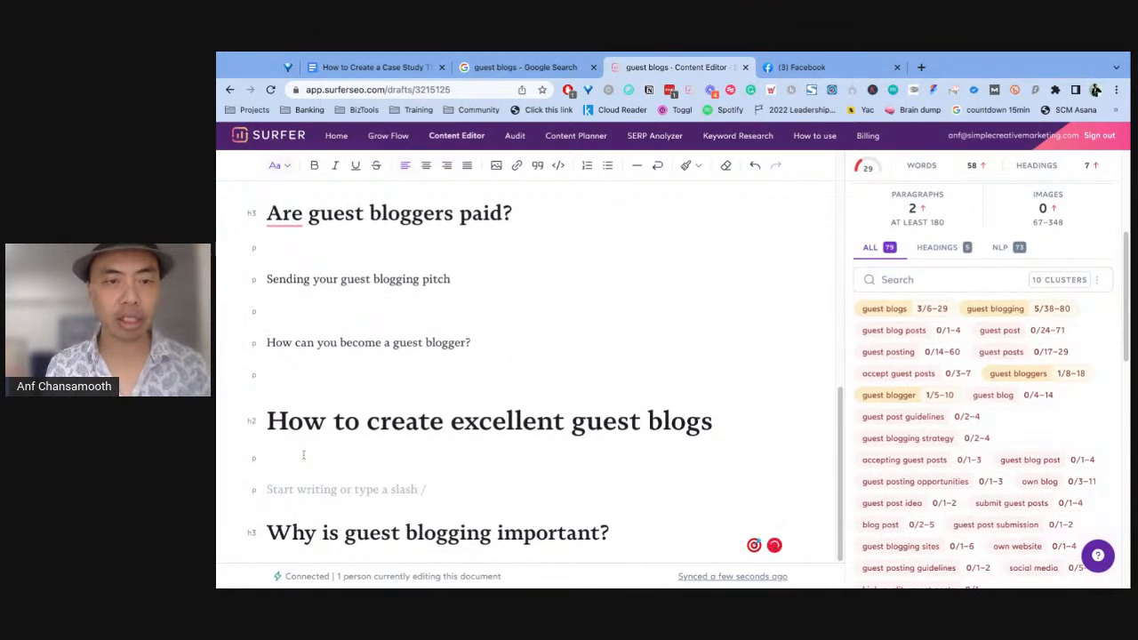
left_click(303, 455)
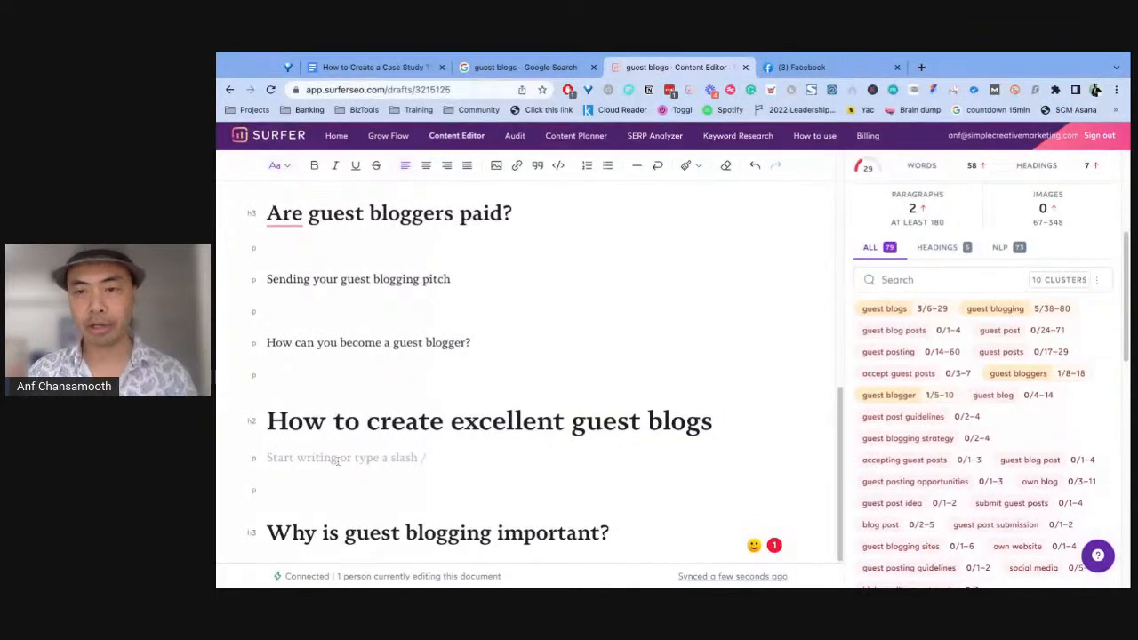
type("Get clear ")
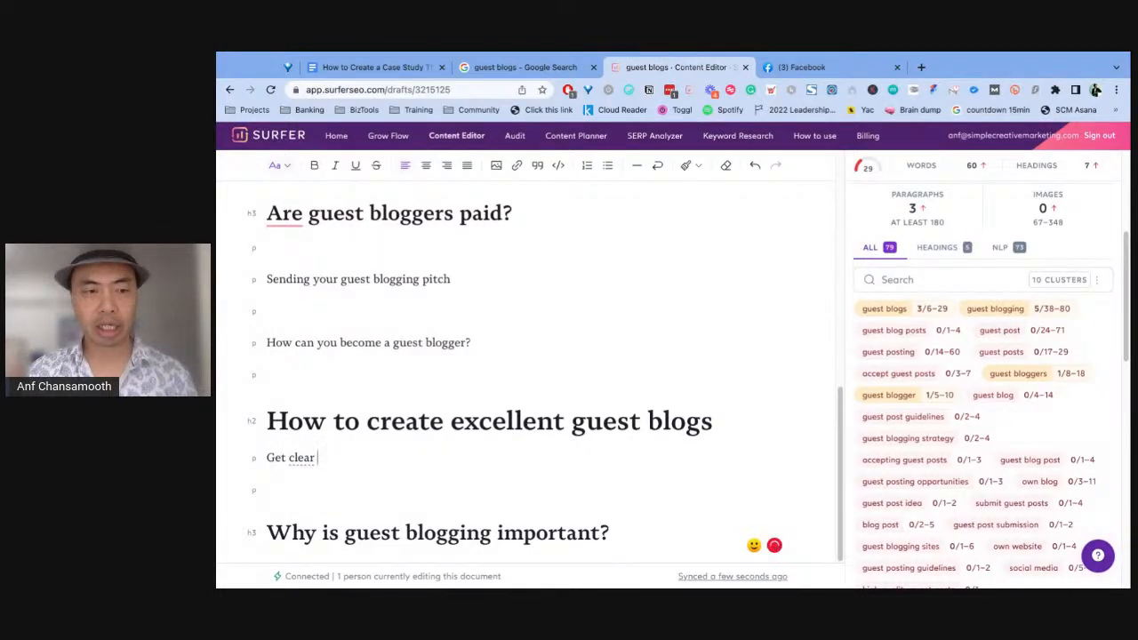
type("on the gues")
key("BackSpace")
type("est")
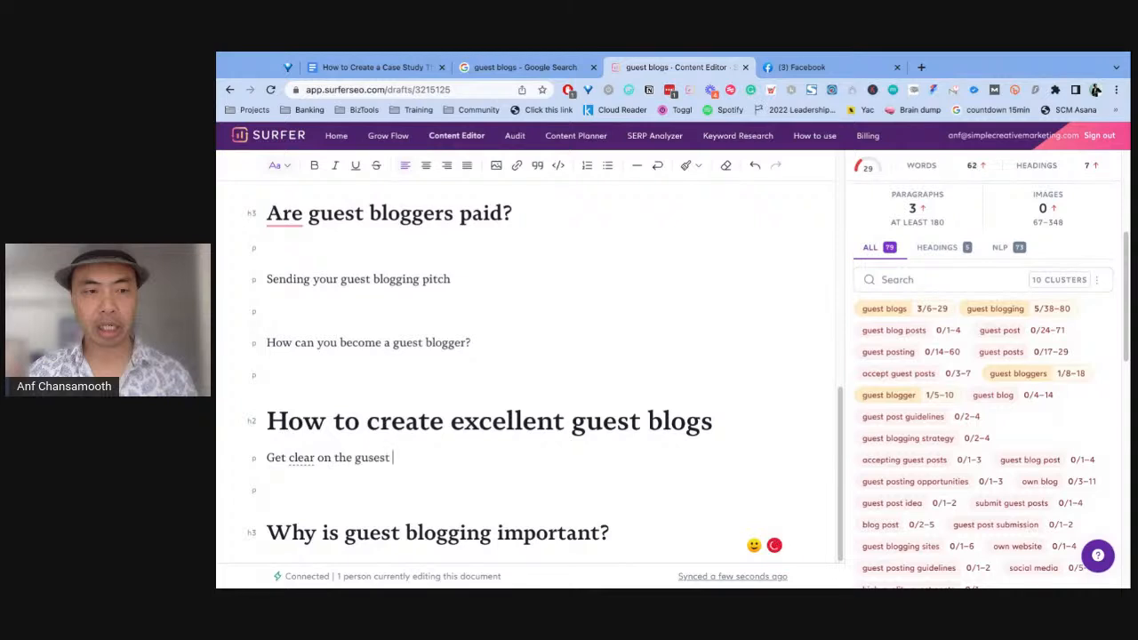
type(" p")
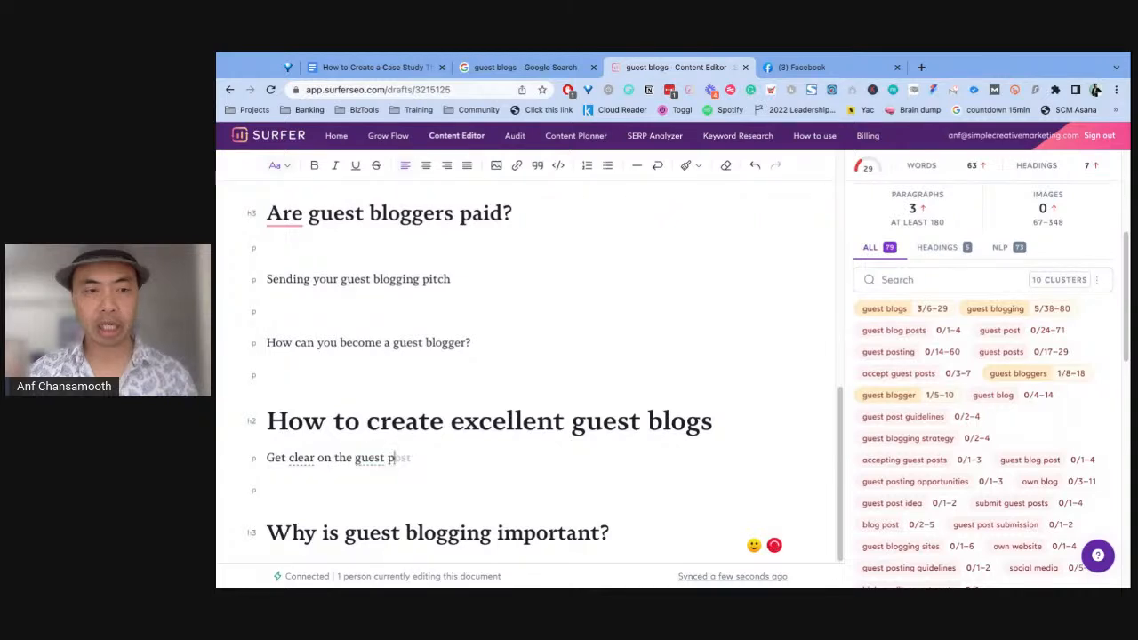
type("ost guidelines for the s")
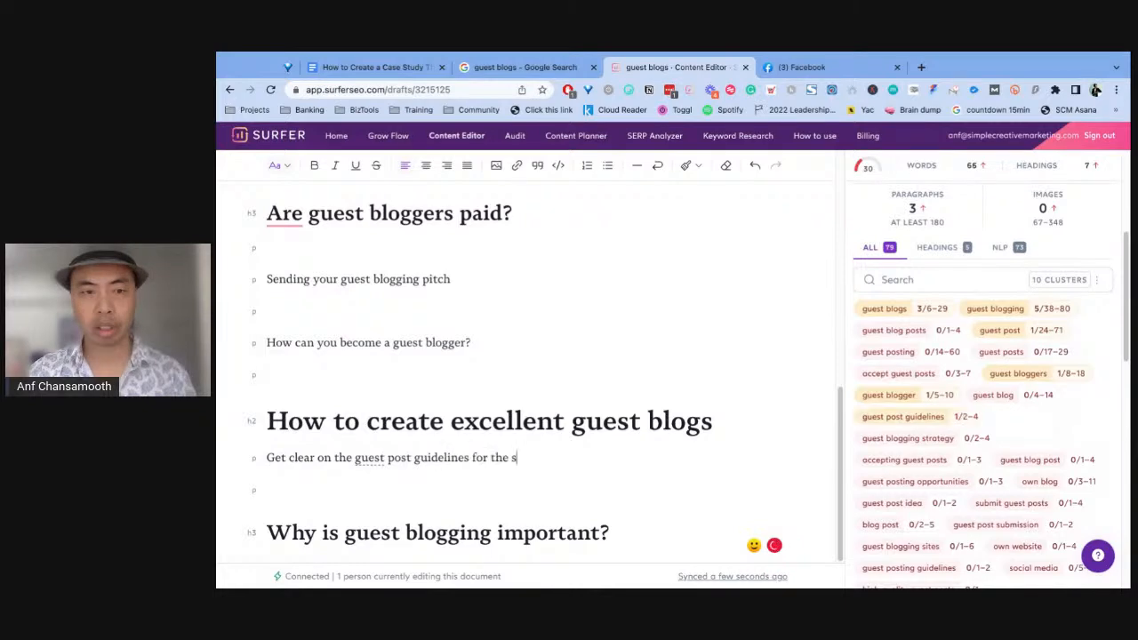
type("ite you are submitting")
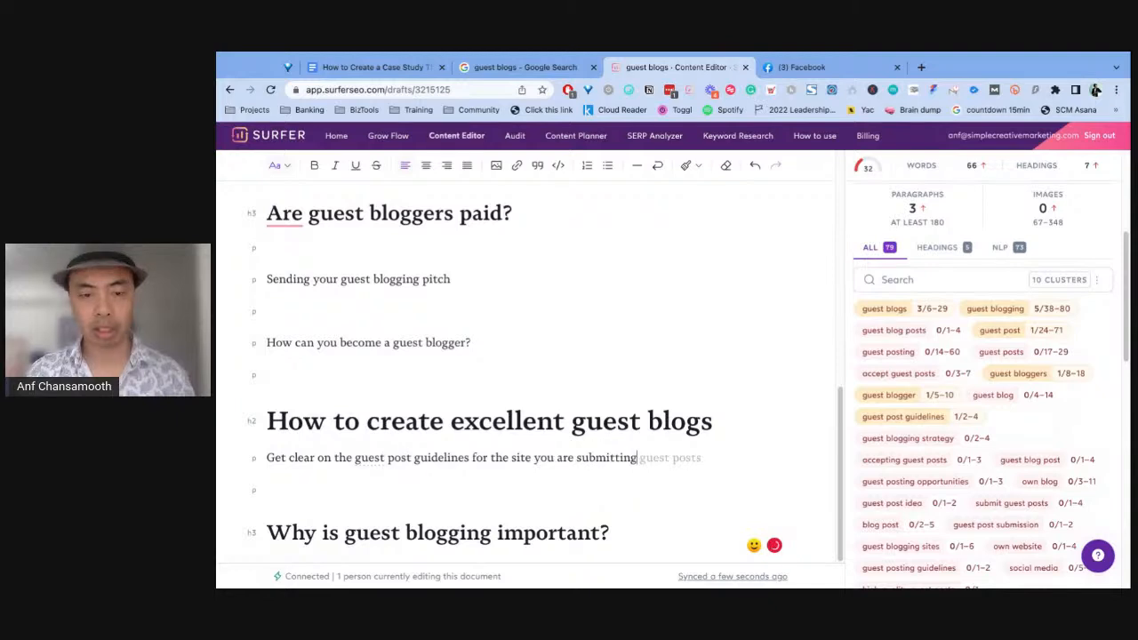
key("Return")
type("to.")
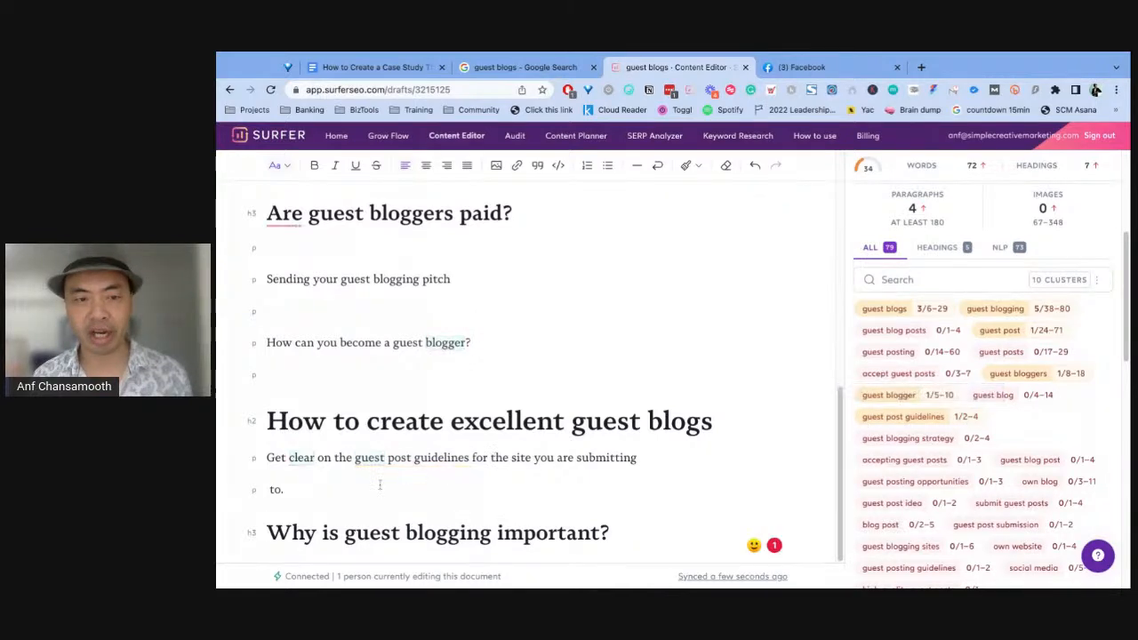
left_click(269, 491)
key("BackSpace")
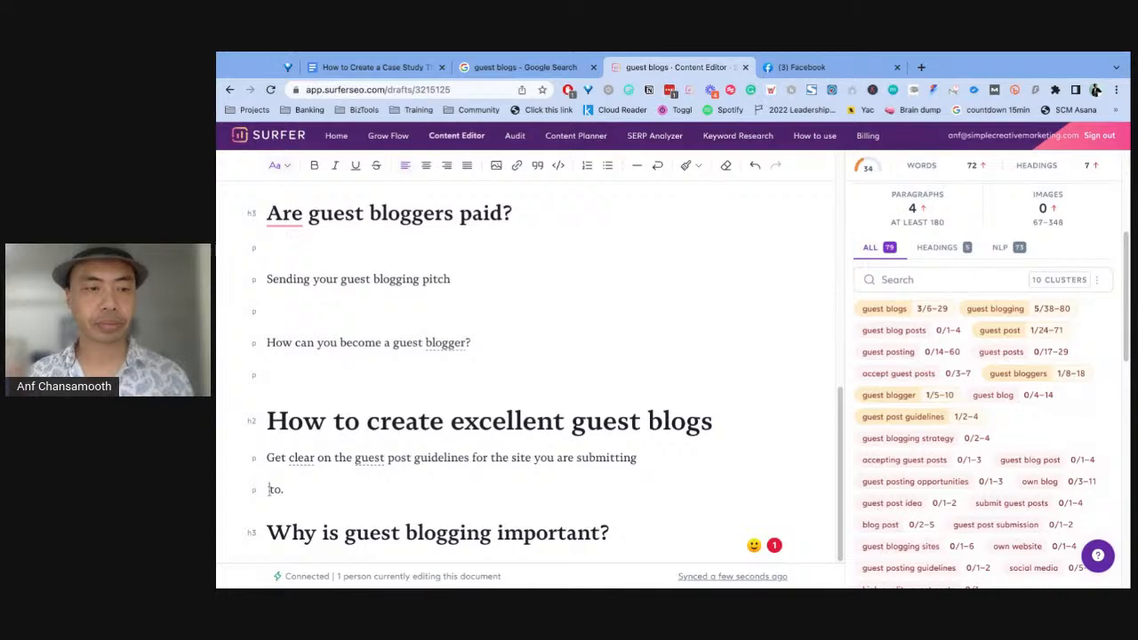
key("BackSpace")
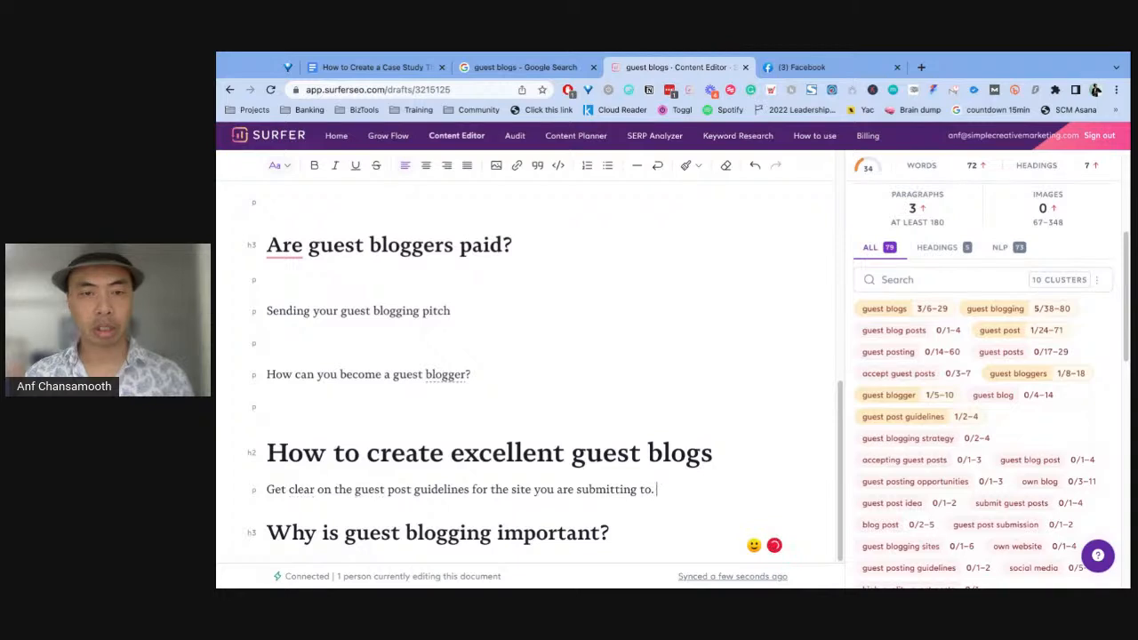
Add a paragraph below it: "One reason why your guest post may be rejected is because you've ignored the site's guest post guidelines.".
key("Return")
type("One")
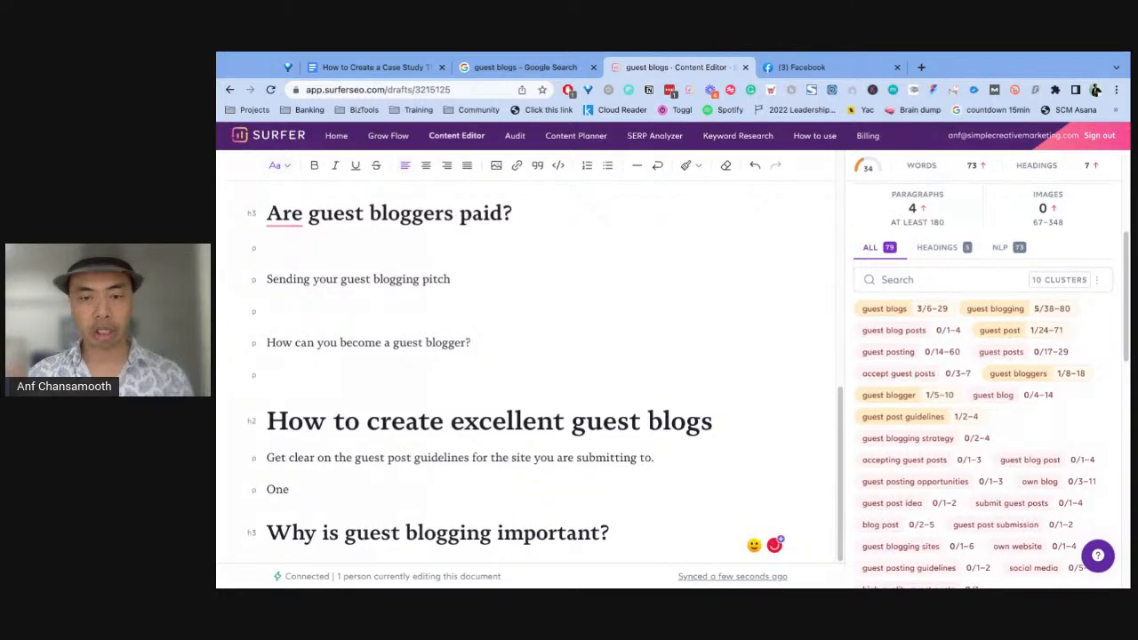
type(" reason why your guest post may. be")
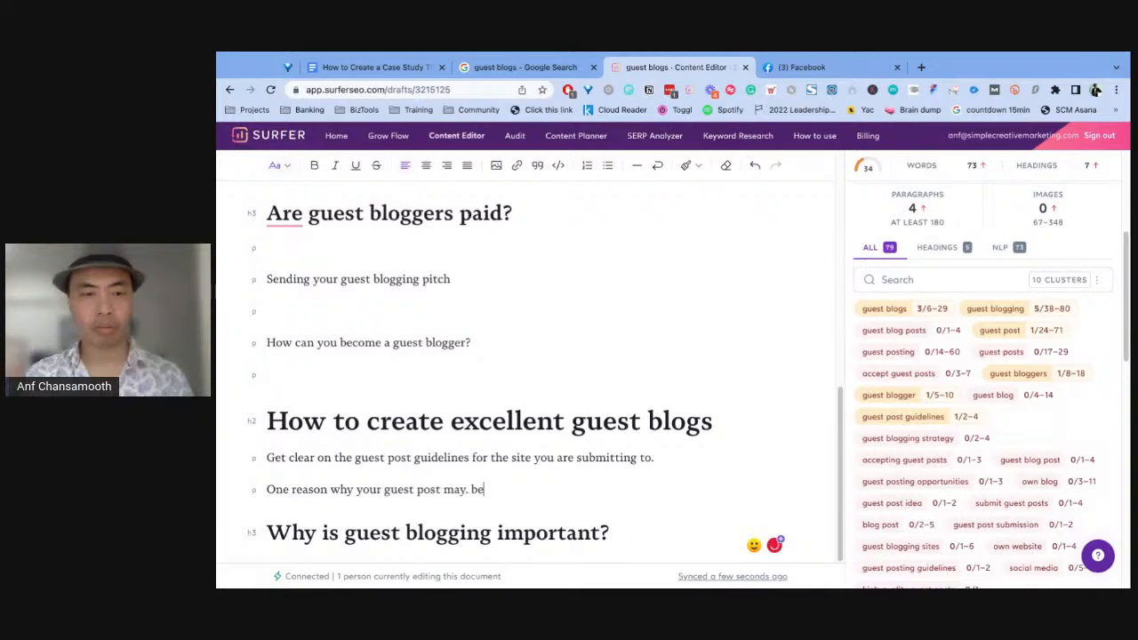
type("rejected")
key("BackSpace")
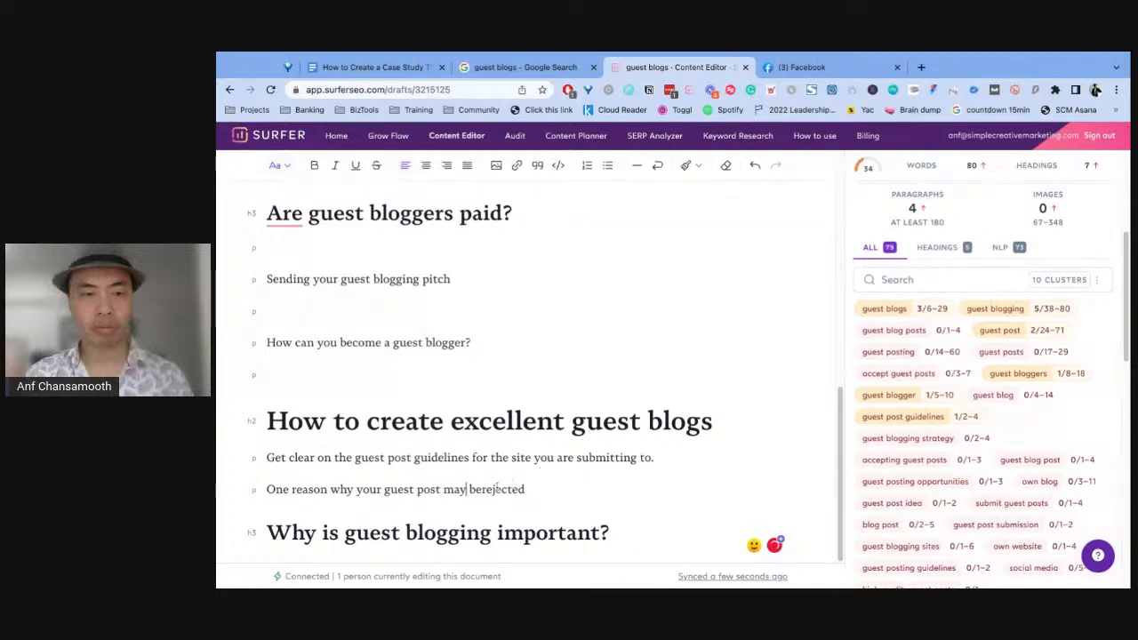
left_click(483, 491)
type("g")
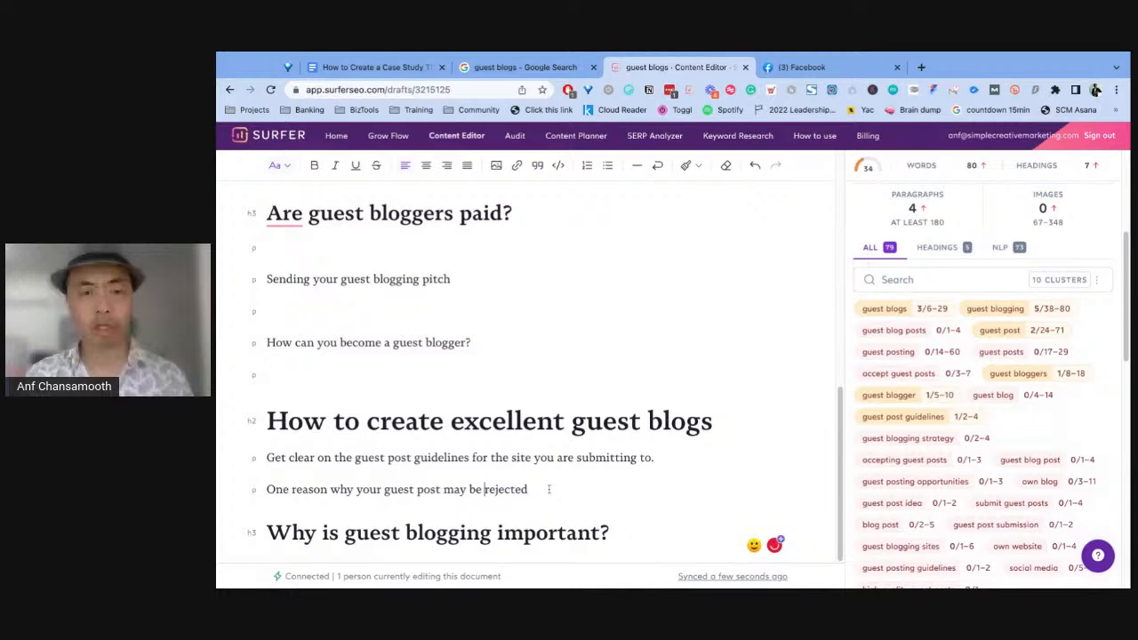
type("ues")
key("BackSpace")
key("BackSpace")
type("is be")
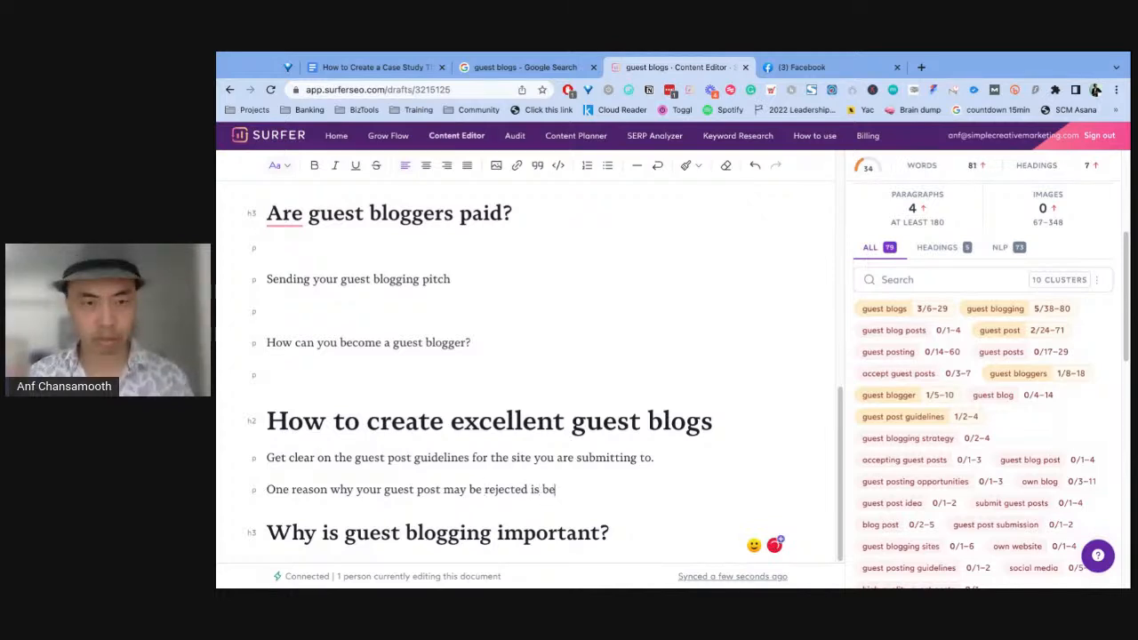
type("cause you've igno")
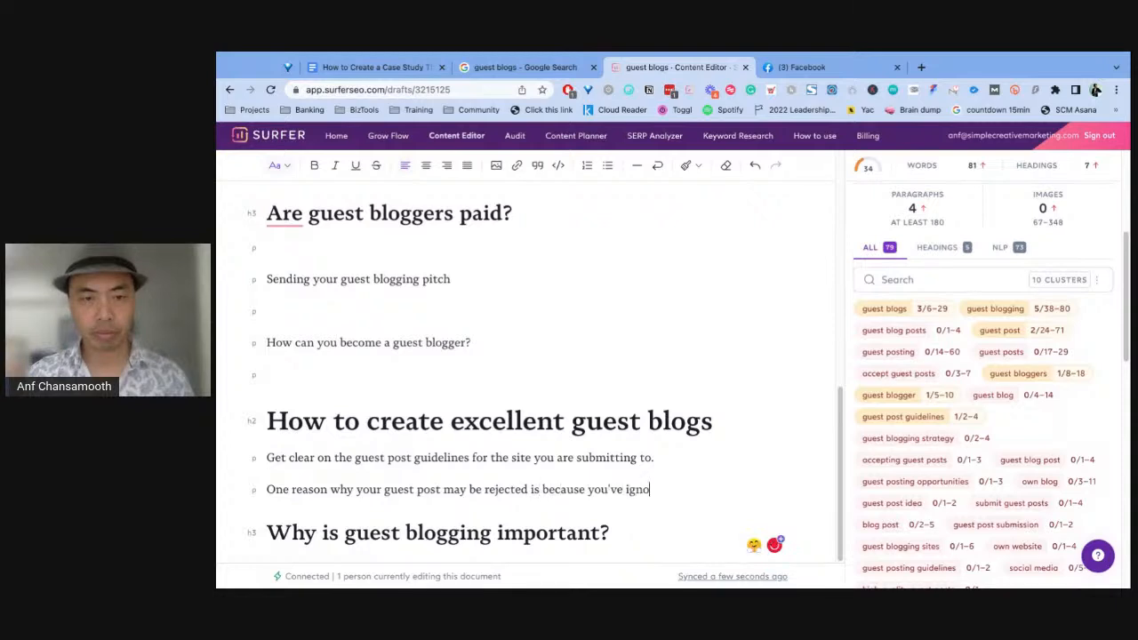
type("red the sits")
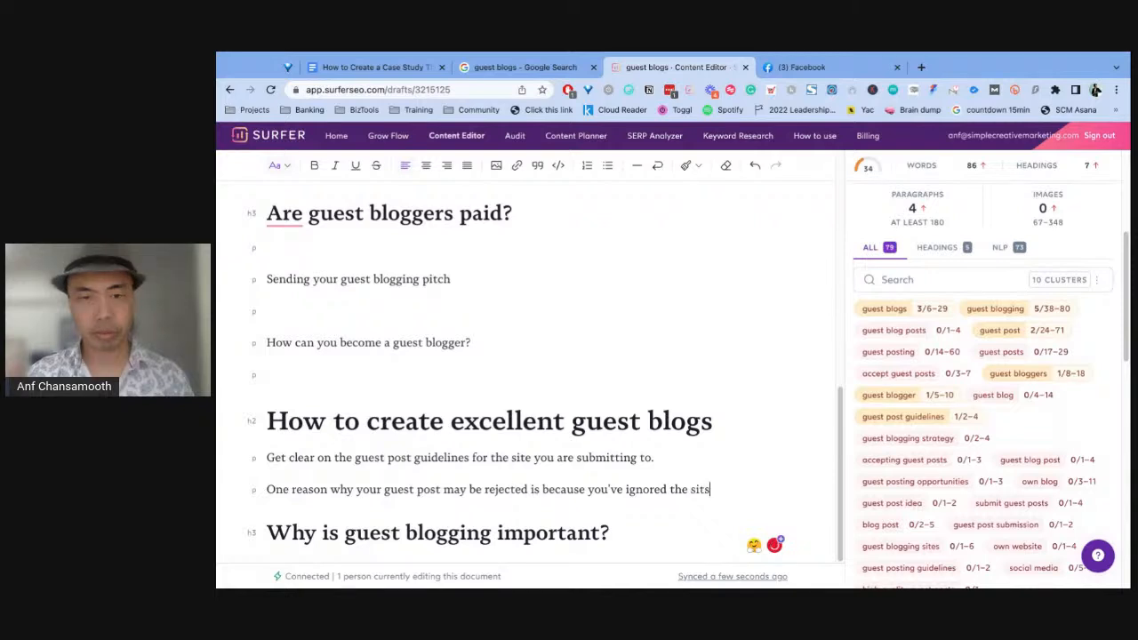
key("BackSpace")
type("e's guest post")
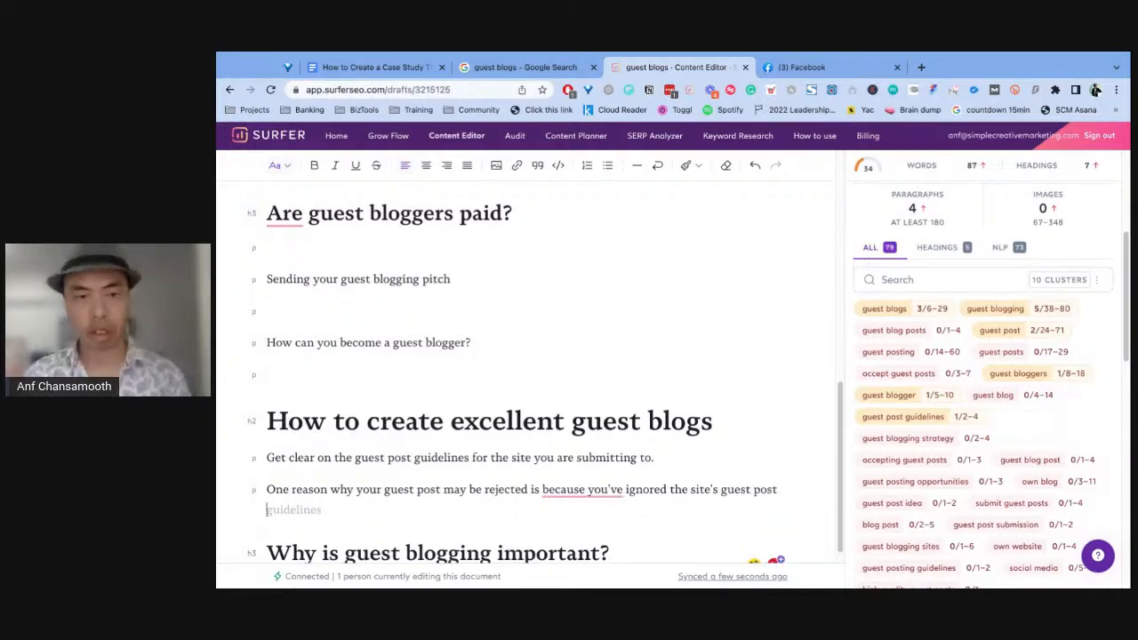
key("Tab")
type(".")
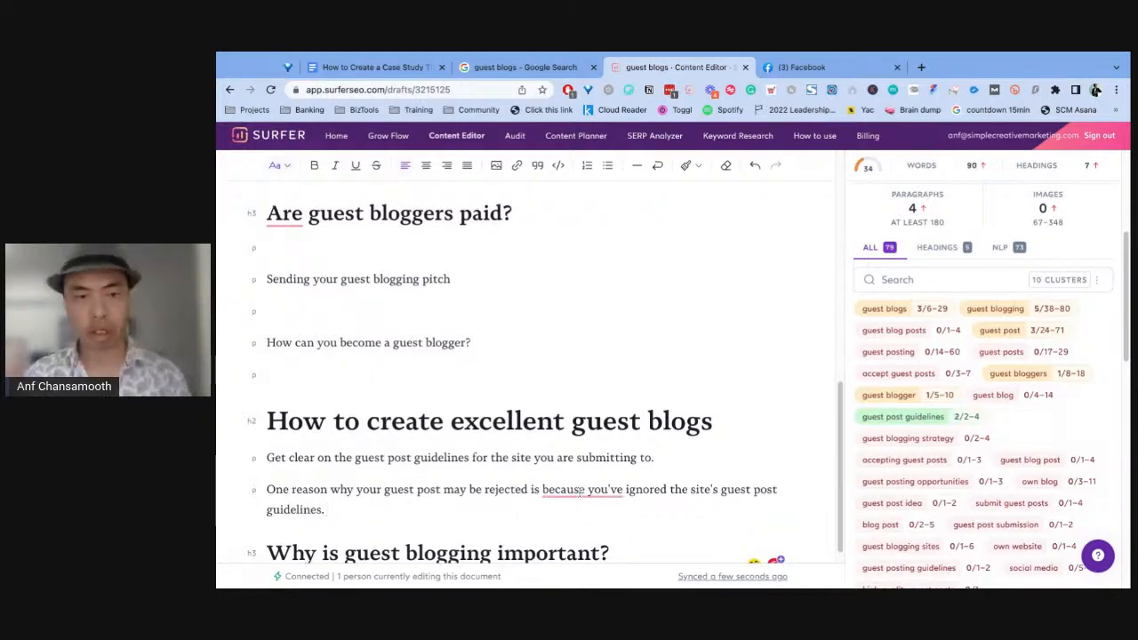
Accept the suggested grammar correction replacing "because" with "that" in the sentence about rejected guest posts.
mouse_move(580, 494)
left_click(589, 424)
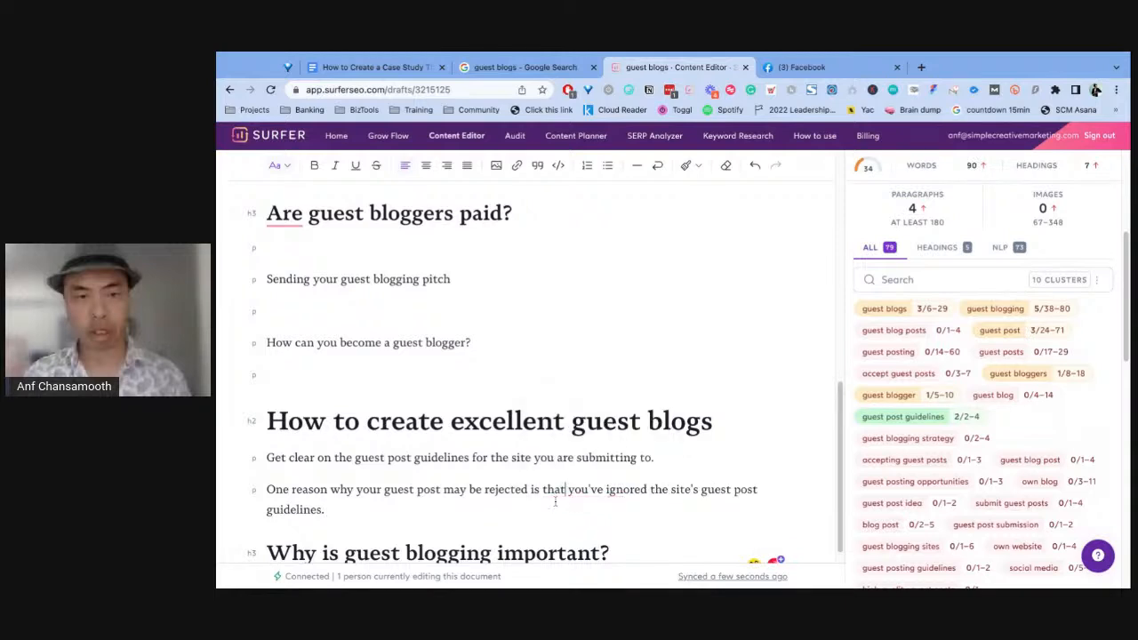
left_click(495, 507)
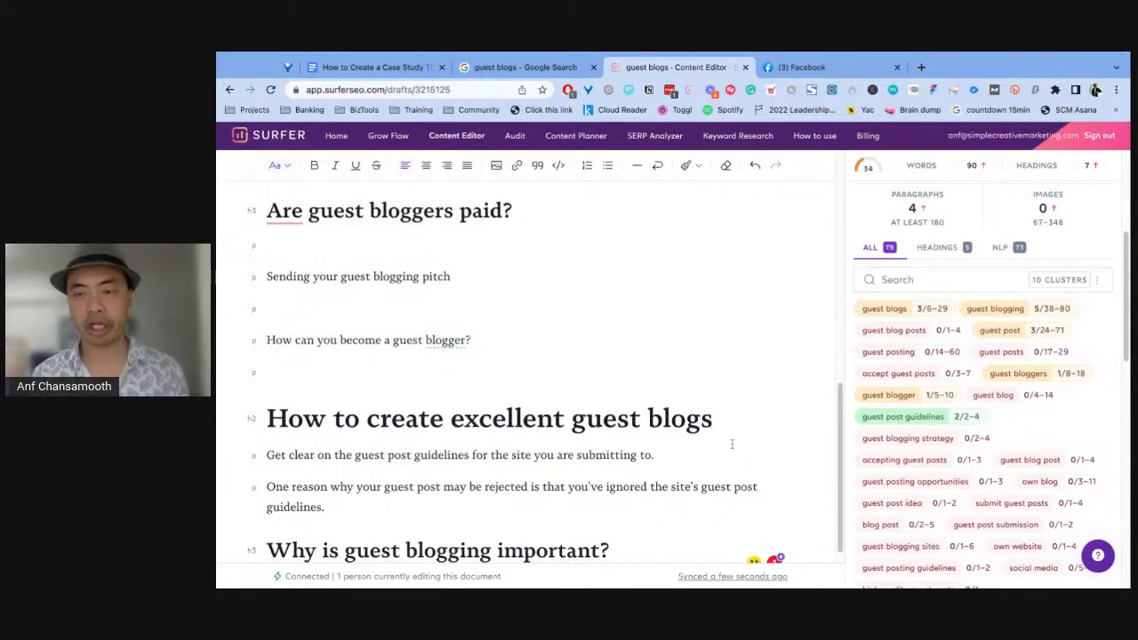
Review the article's outline of headings and sections from the title down to the guest blogger lines.
scroll(726, 439, "down", 1)
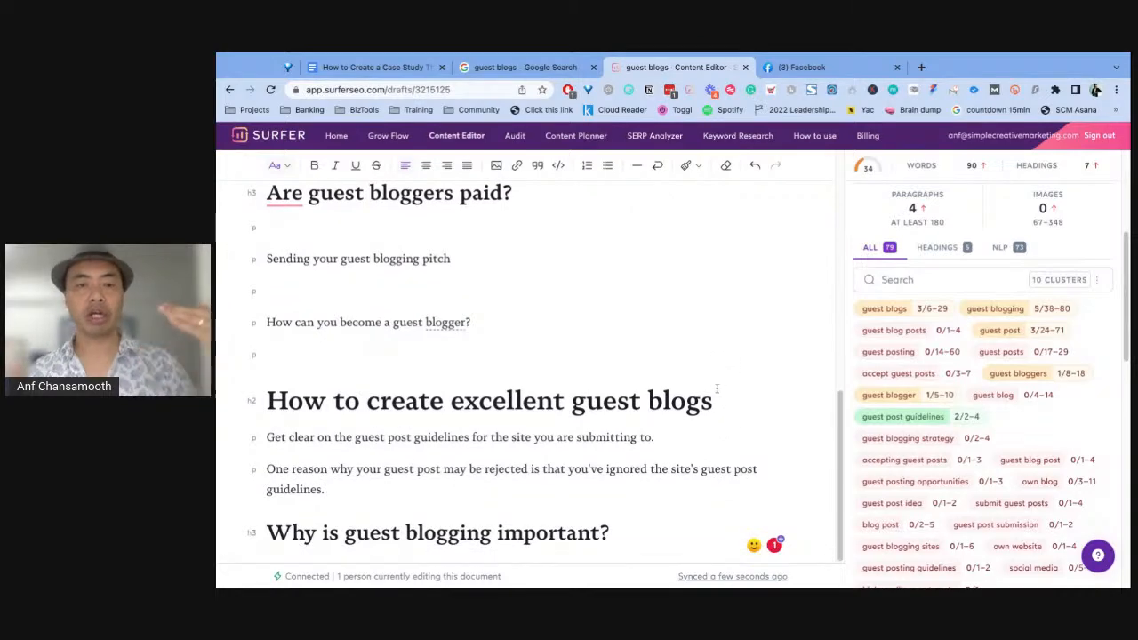
scroll(599, 335, "up", 3)
scroll(598, 335, "up", 10)
scroll(623, 348, "down", 2)
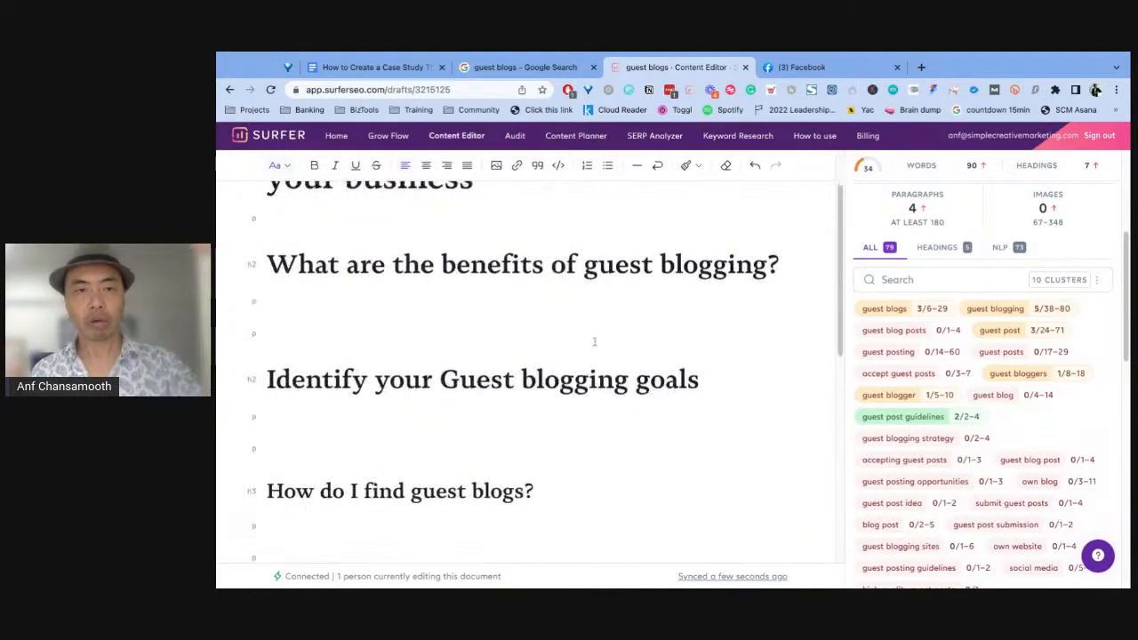
scroll(627, 353, "down", 2)
scroll(600, 353, "down", 4)
scroll(972, 394, "down", 3)
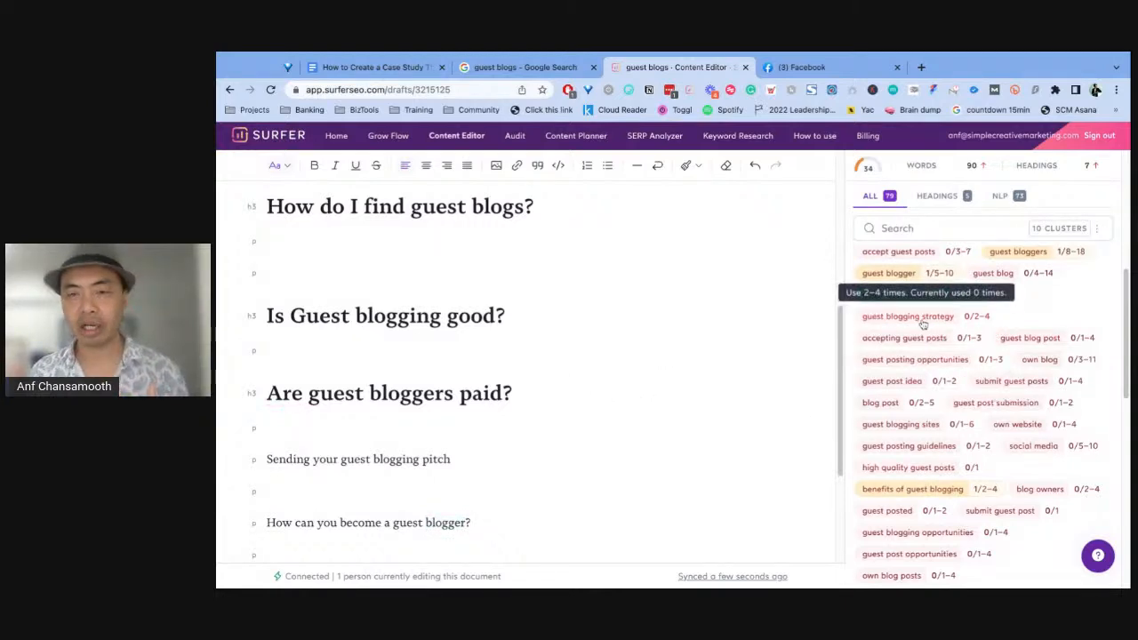
Examine the Content Score, the content structure targets and the list of suggested terms with their recommended usage ranges.
scroll(924, 320, "down", 1)
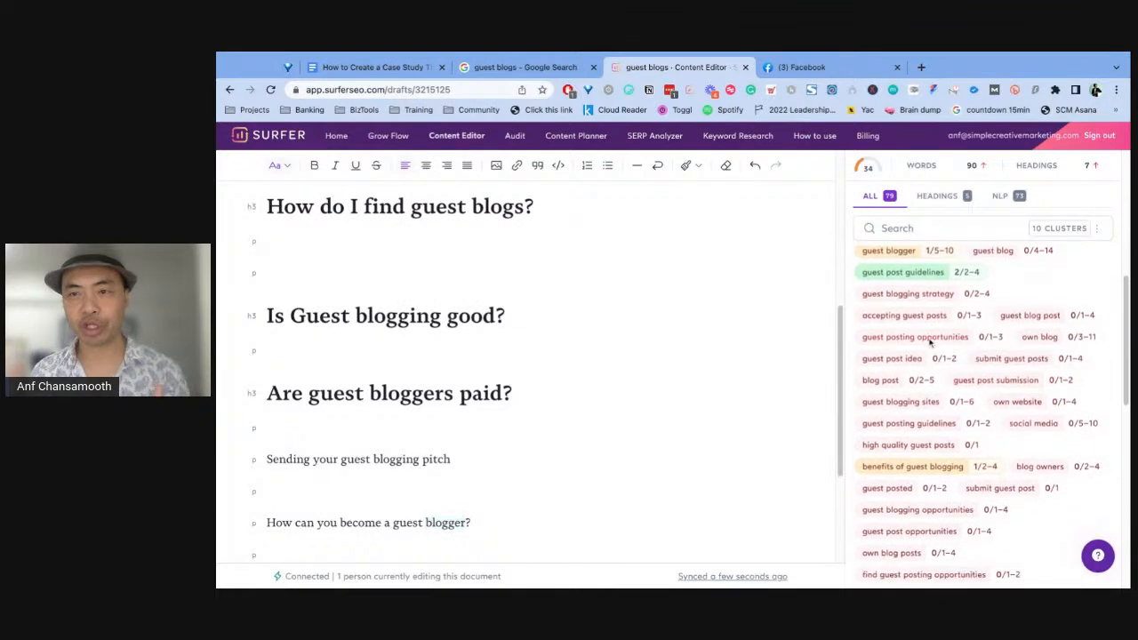
scroll(941, 322, "up", 6)
mouse_move(968, 298)
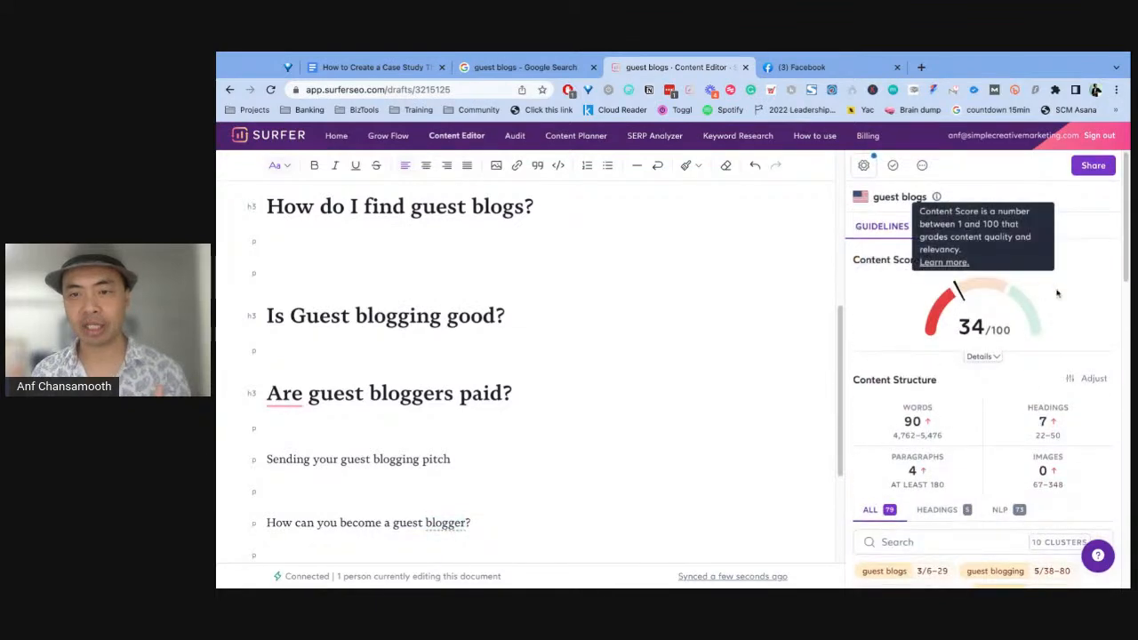
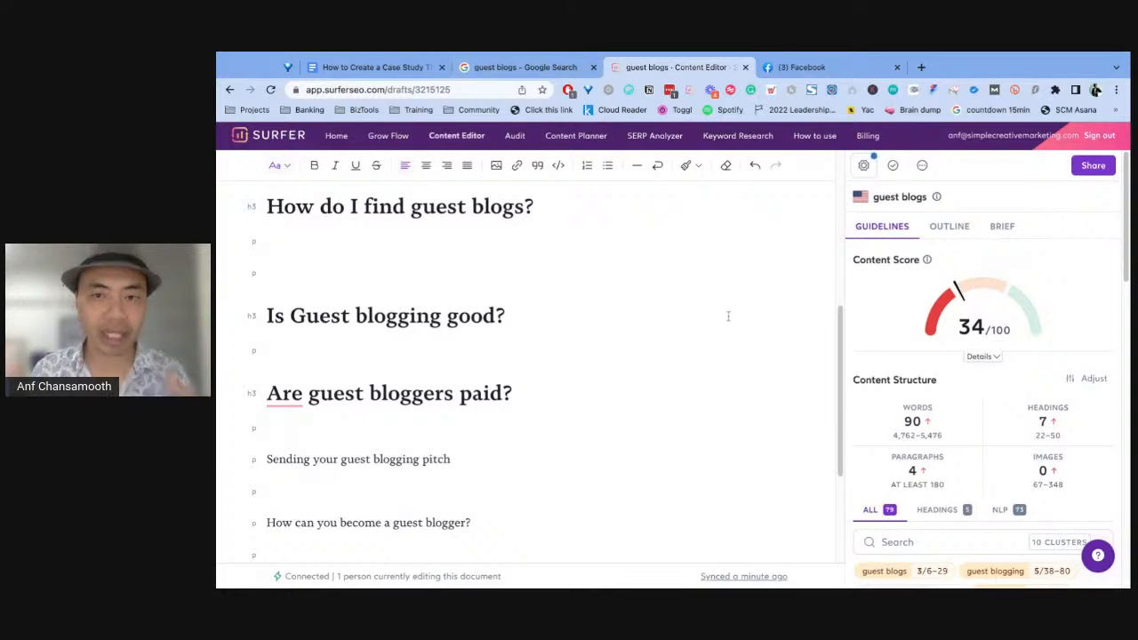
scroll(619, 318, "down", 1)
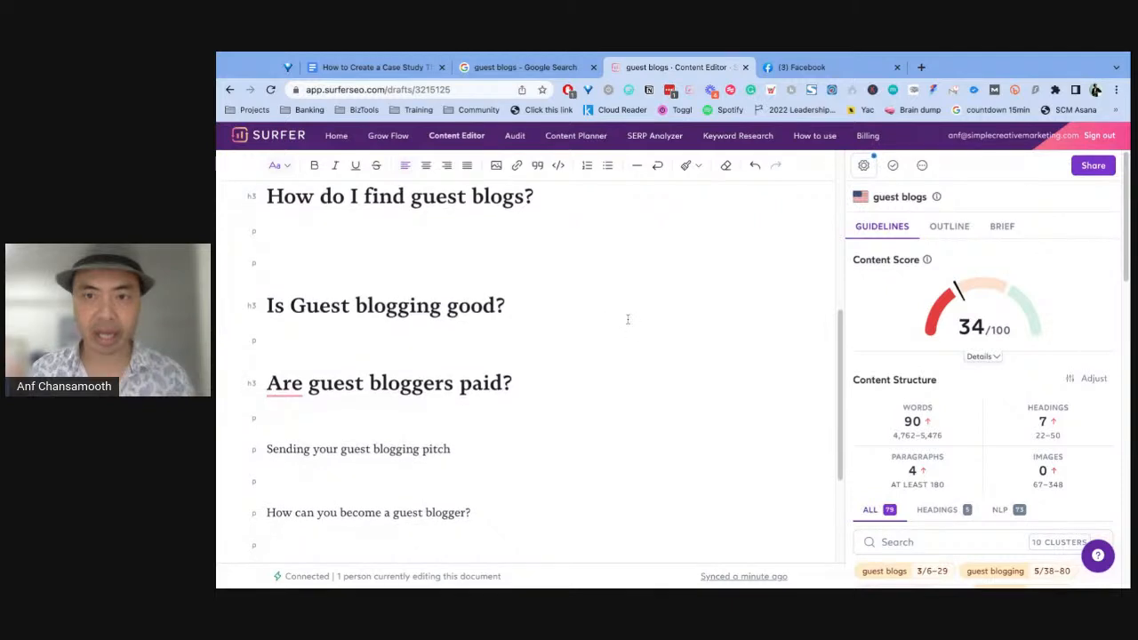
scroll(635, 323, "down", 3)
mouse_move(1028, 320)
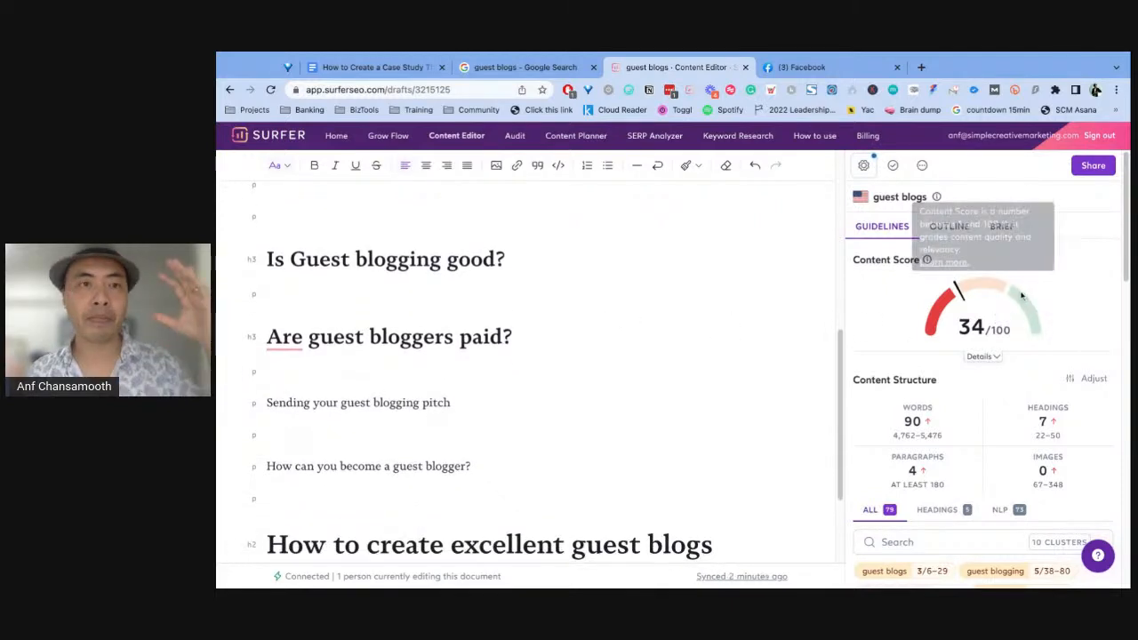
scroll(711, 371, "down", 1)
scroll(1054, 476, "down", 6)
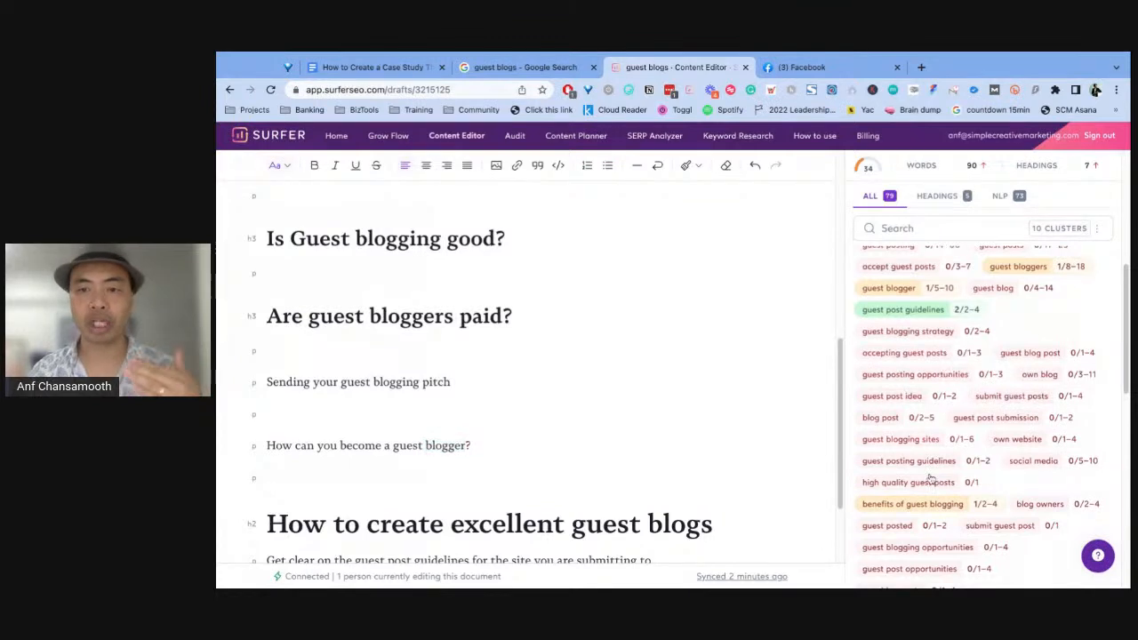
scroll(955, 411, "down", 2)
scroll(969, 463, "down", 6)
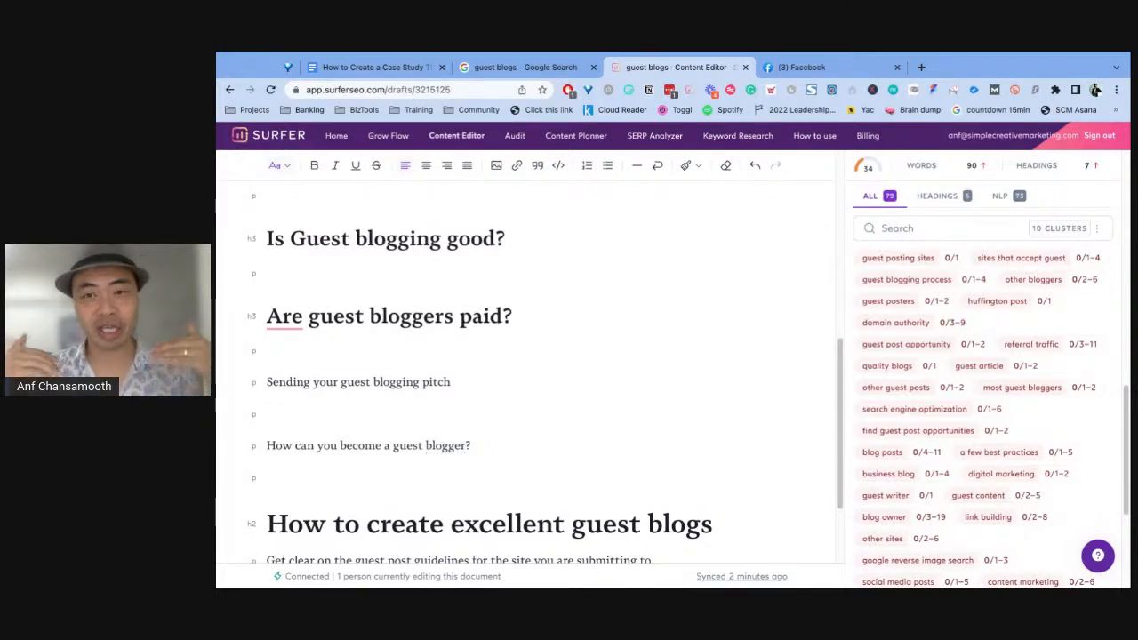
Look over the article draft's headings and empty sections, from the main title to the section on creating excellent guest blogs.
left_click(537, 374)
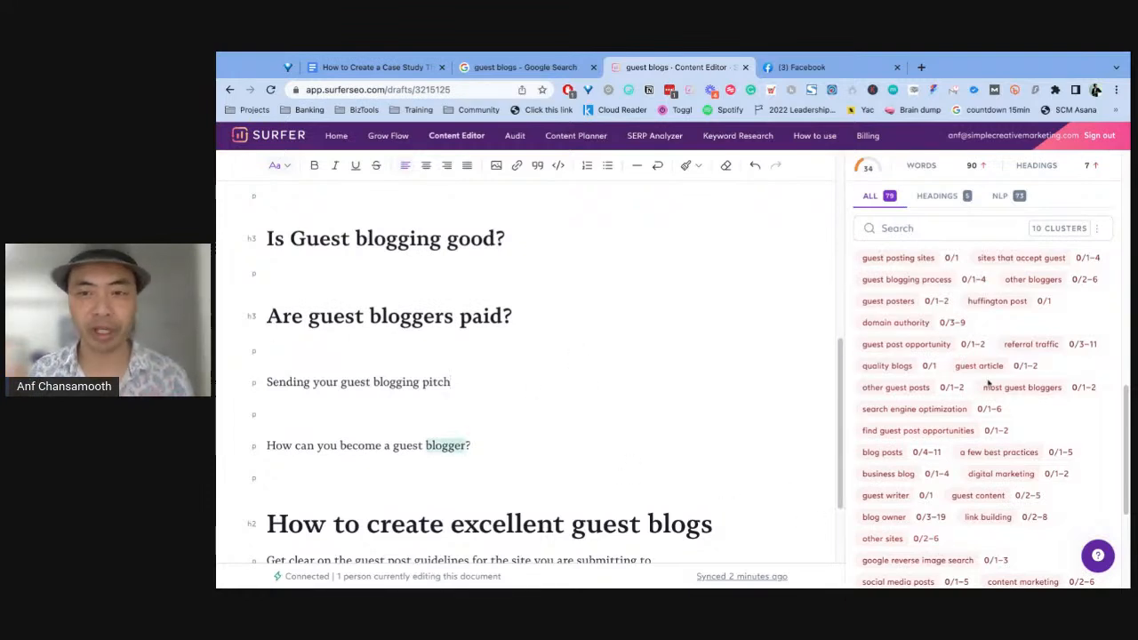
scroll(617, 433, "down", 3)
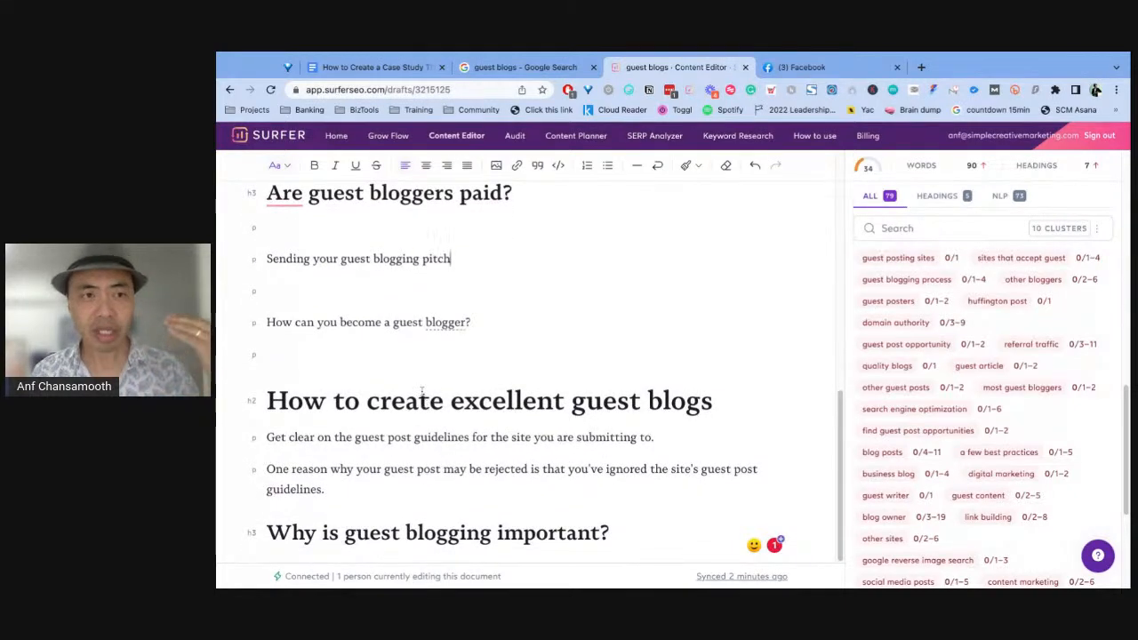
scroll(421, 322, "up", 1)
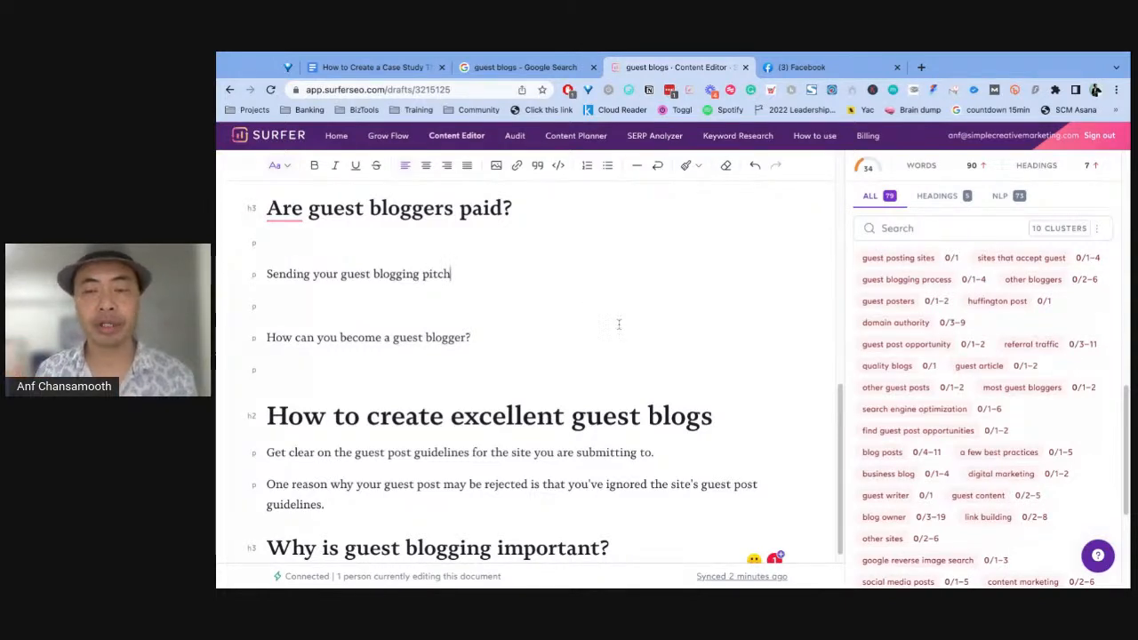
scroll(623, 330, "up", 4)
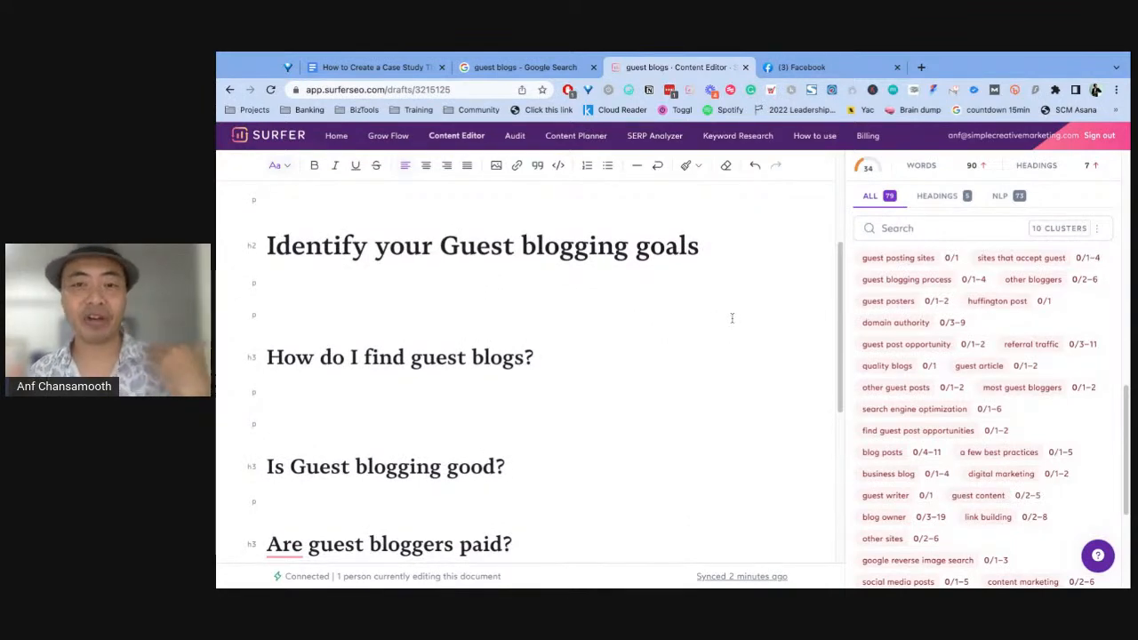
scroll(500, 305, "down", 1)
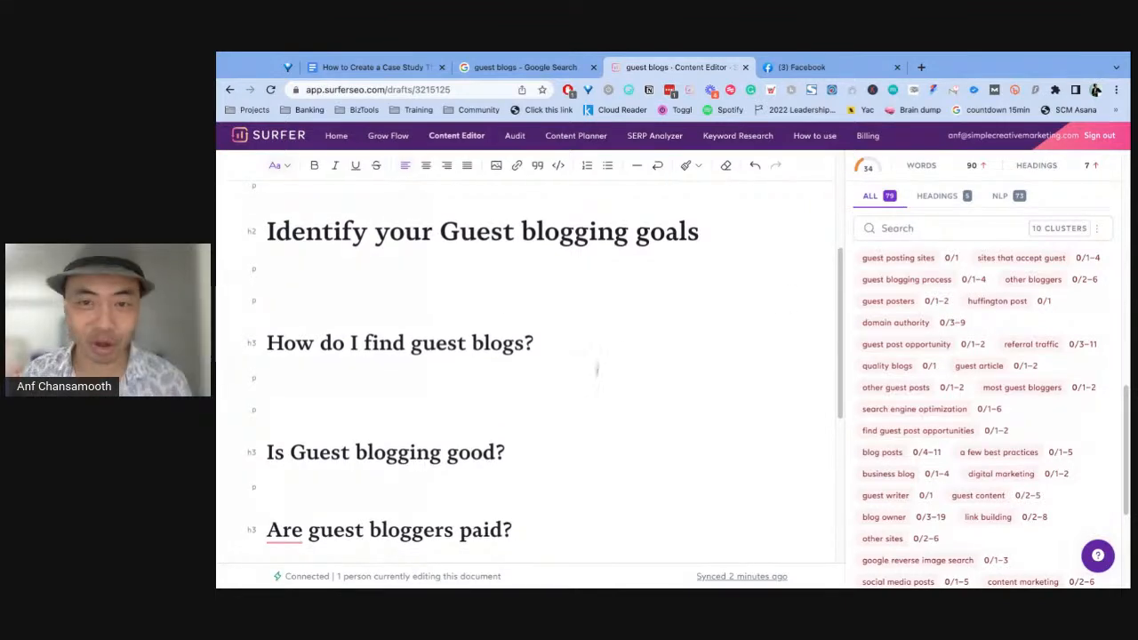
scroll(596, 368, "down", 5)
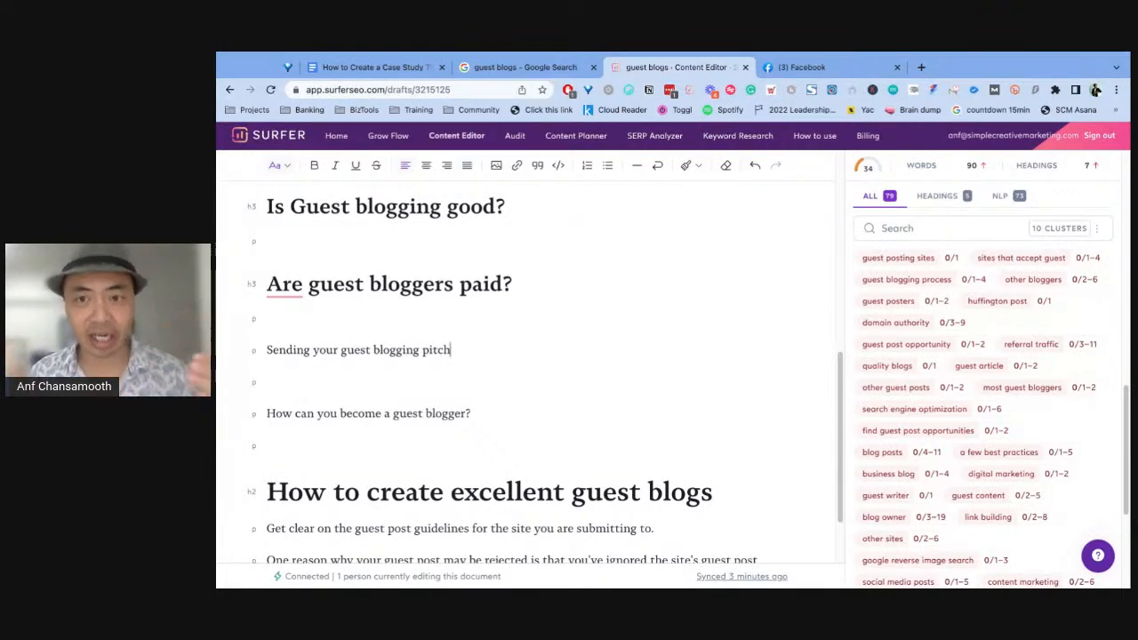
scroll(714, 304, "down", 1)
scroll(711, 302, "down", 1)
scroll(711, 303, "up", 10)
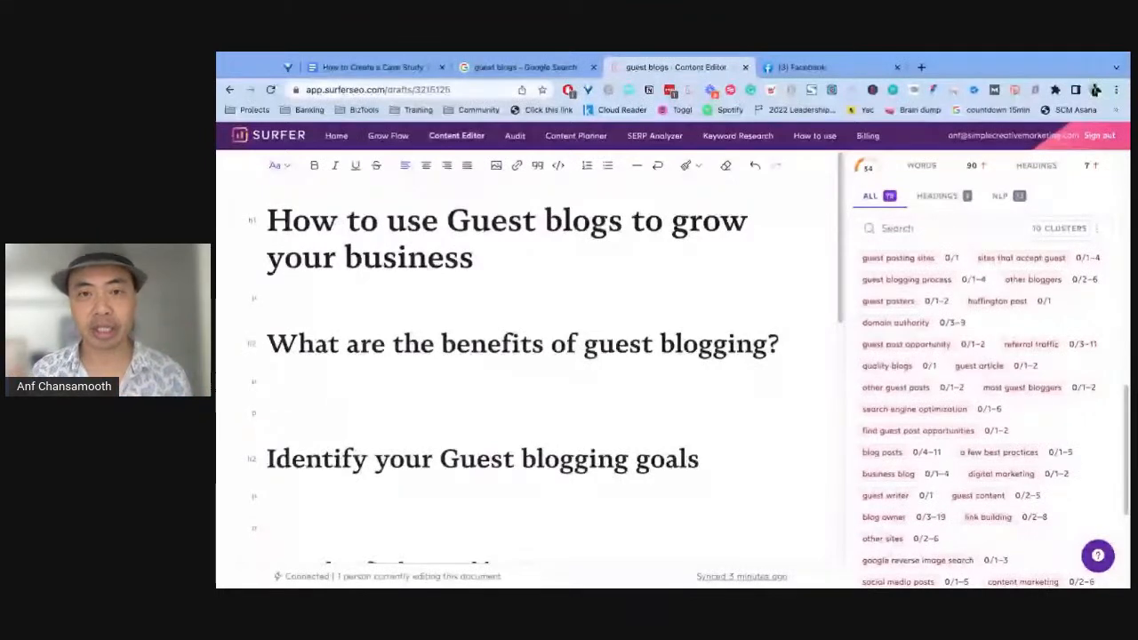
left_click(549, 406)
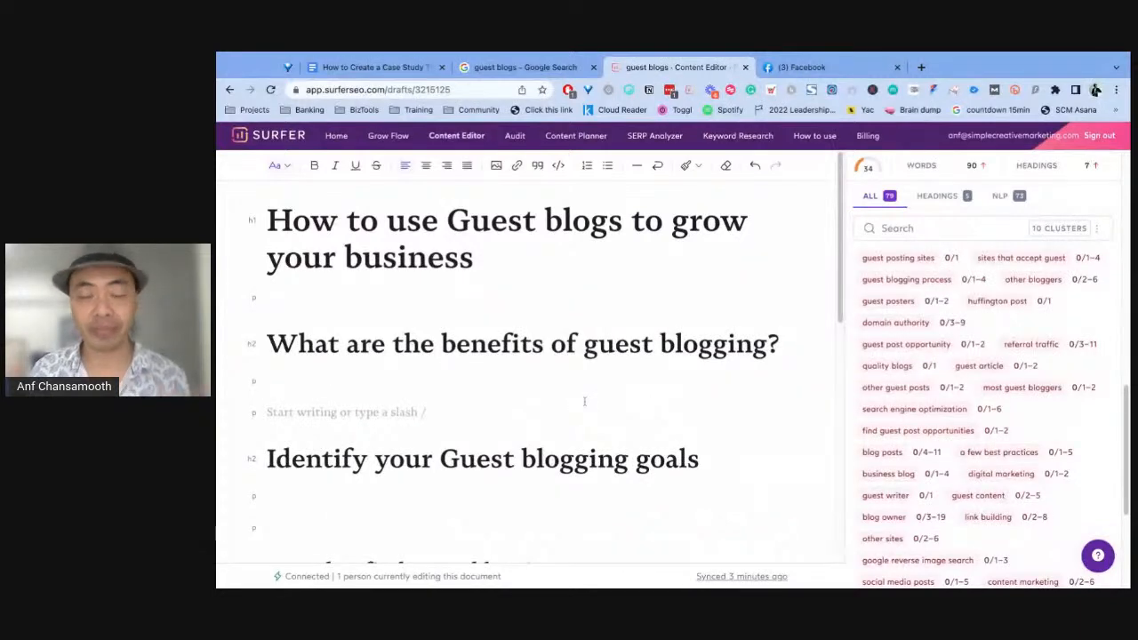
scroll(604, 400, "down", 1)
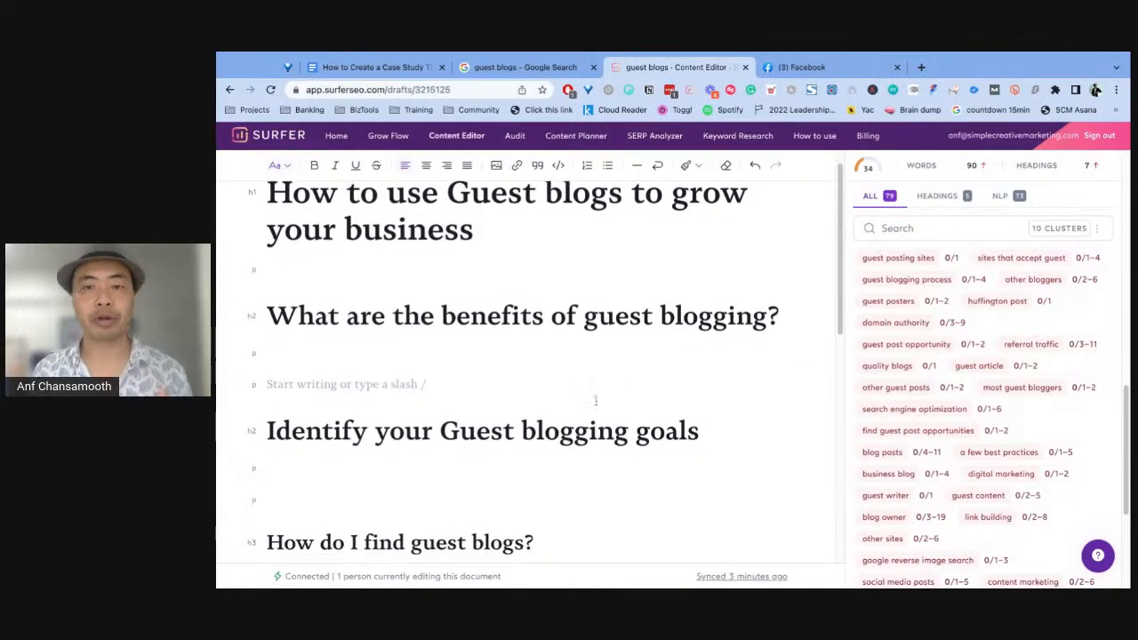
scroll(598, 404, "down", 1)
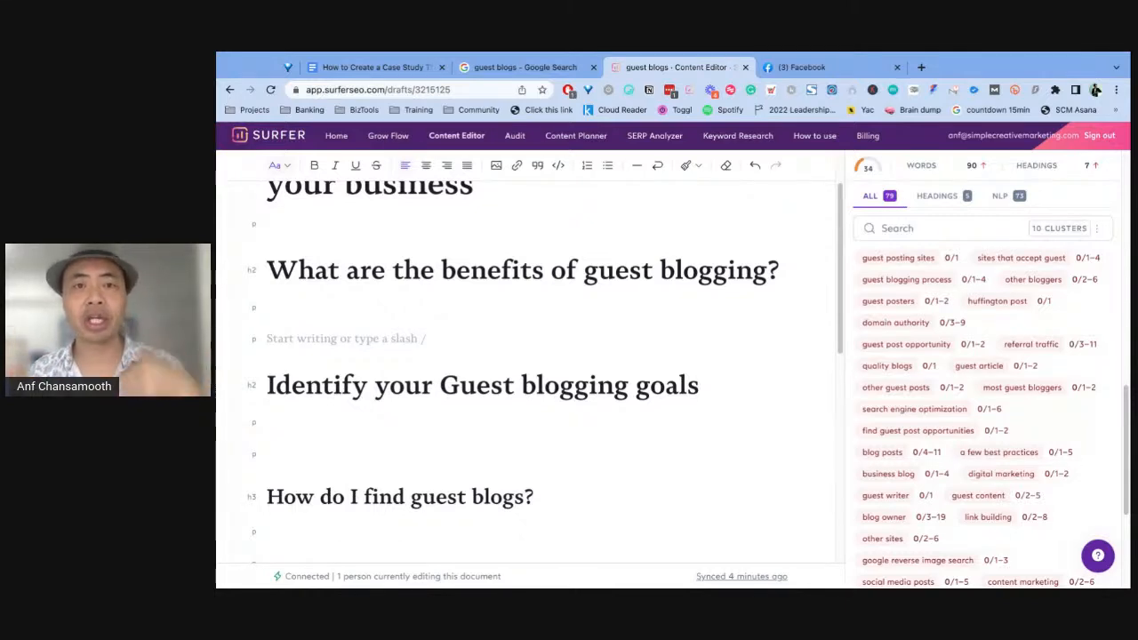
scroll(551, 424, "down", 4)
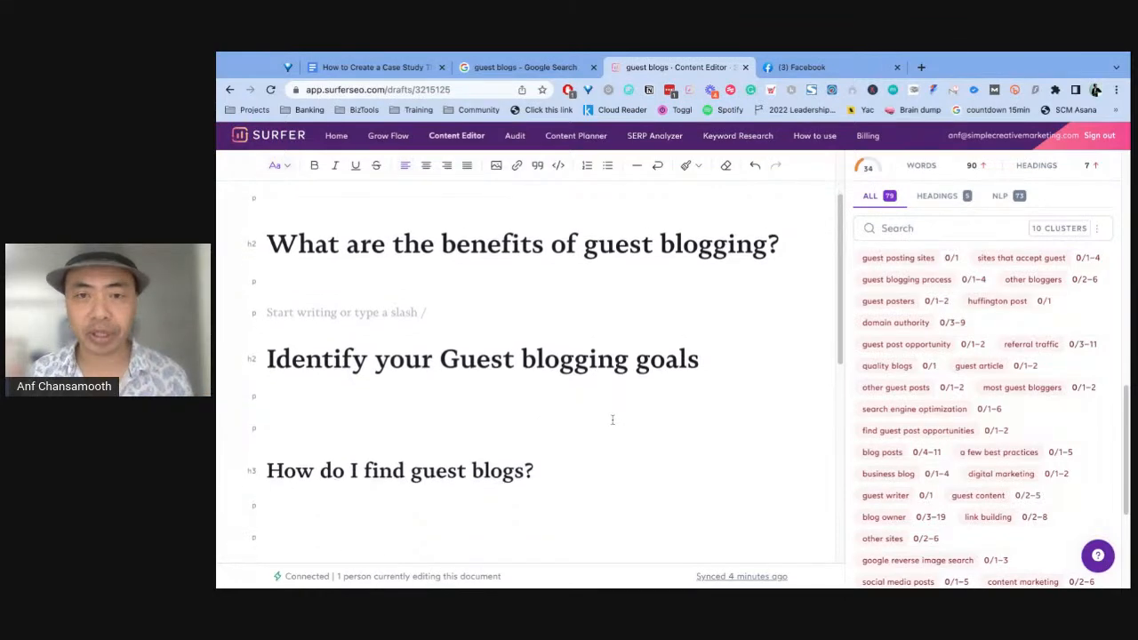
scroll(593, 382, "down", 1)
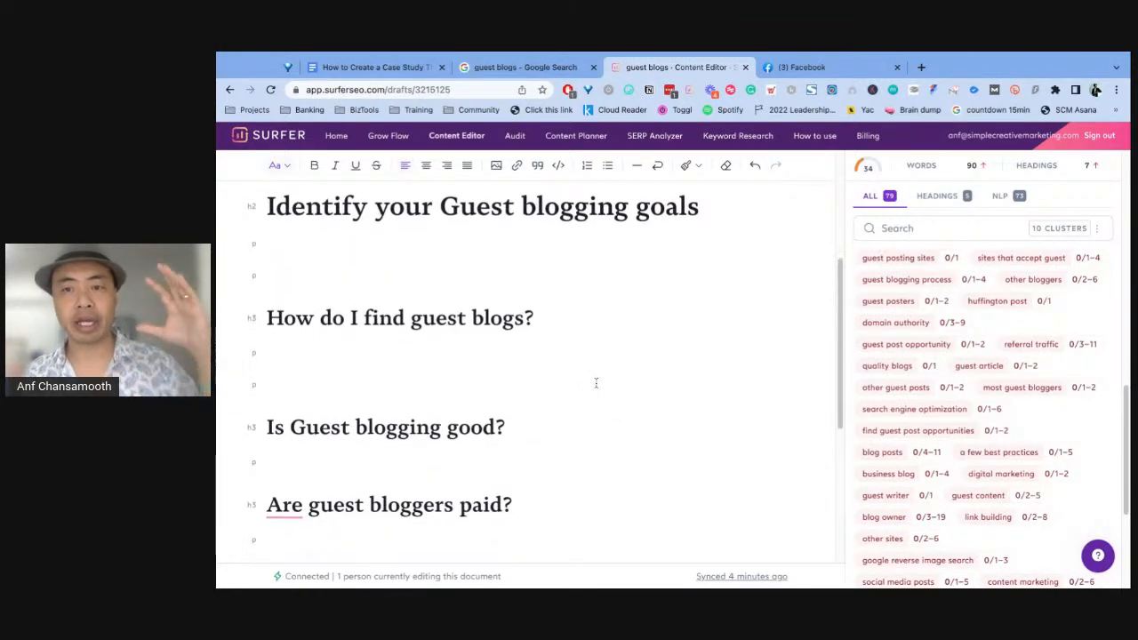
scroll(628, 383, "down", 3)
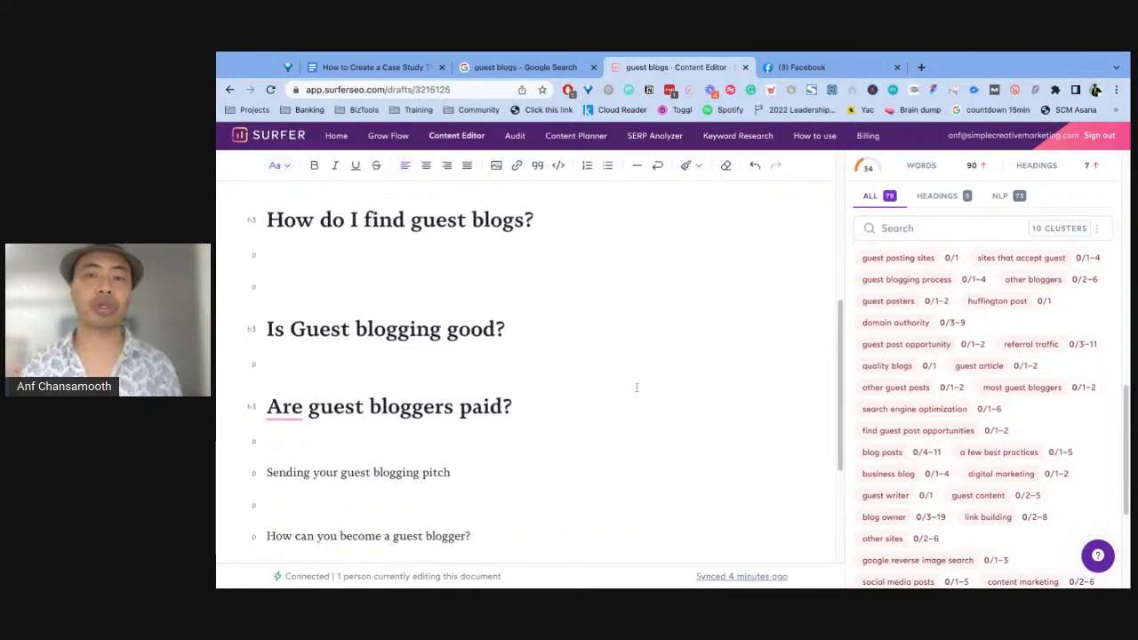
From the "guest blogs" Google results, open BigCommerce's "What is guest blogging?" and Neil Patel's "The Ultimate Guide to Guest Blogging" in separate new tabs.
left_click(520, 67)
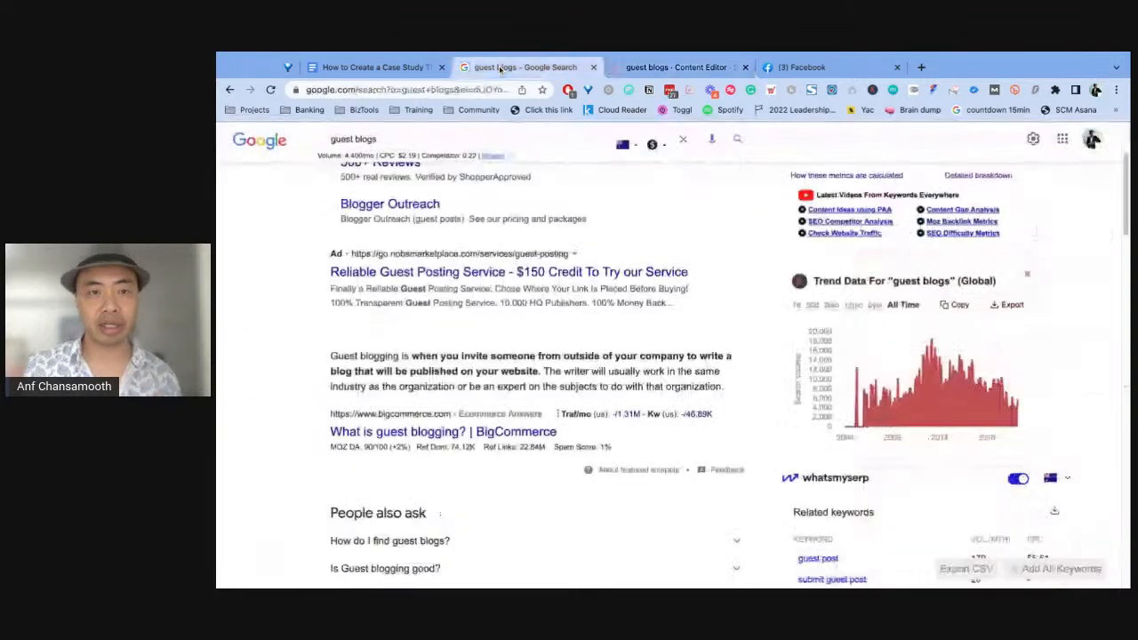
scroll(582, 278, "up", 2)
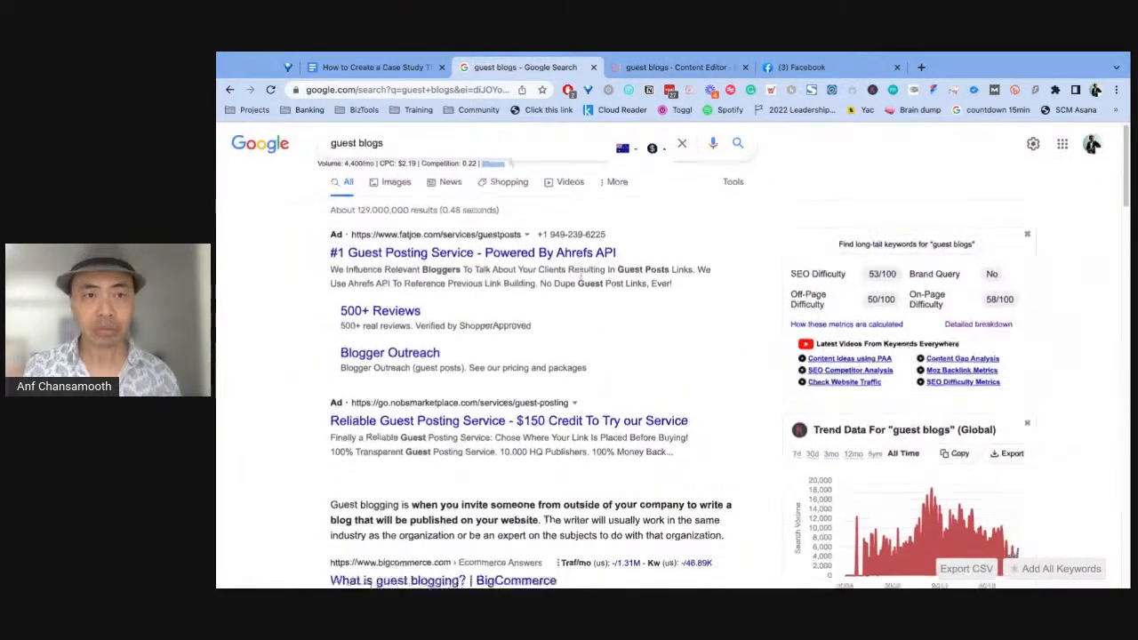
scroll(604, 281, "down", 5)
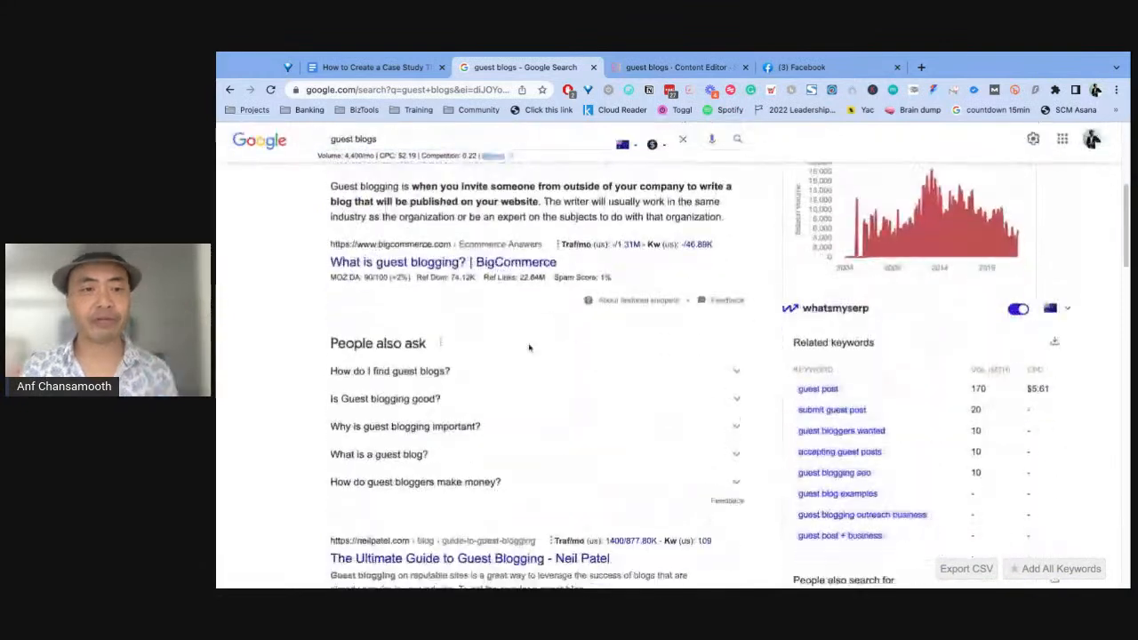
left_click(466, 258, "super")
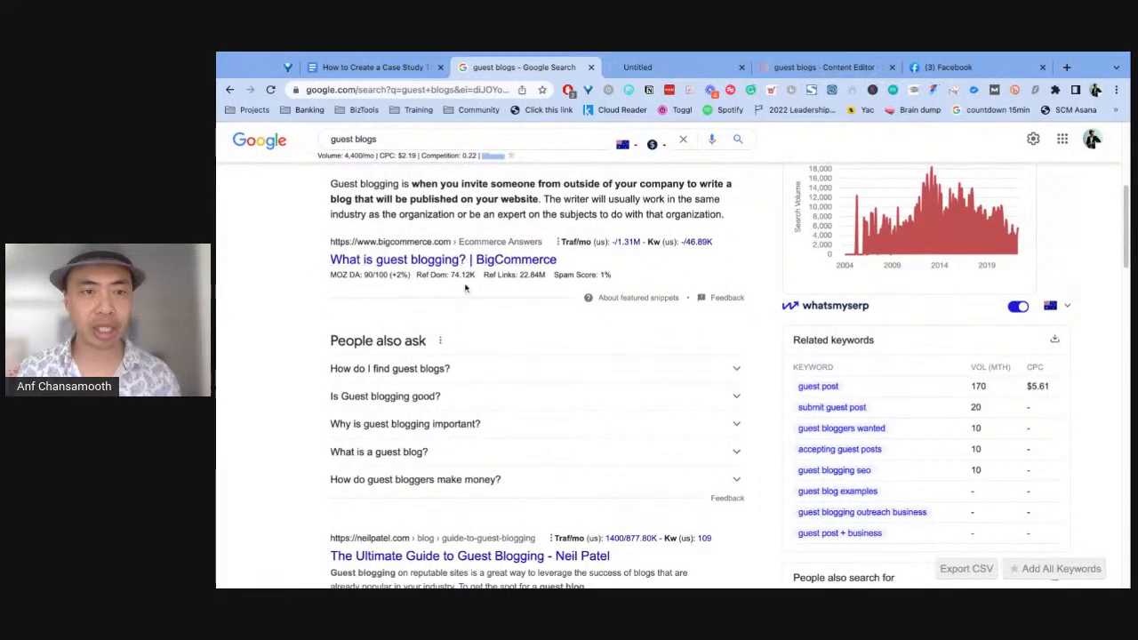
scroll(480, 285, "down", 4)
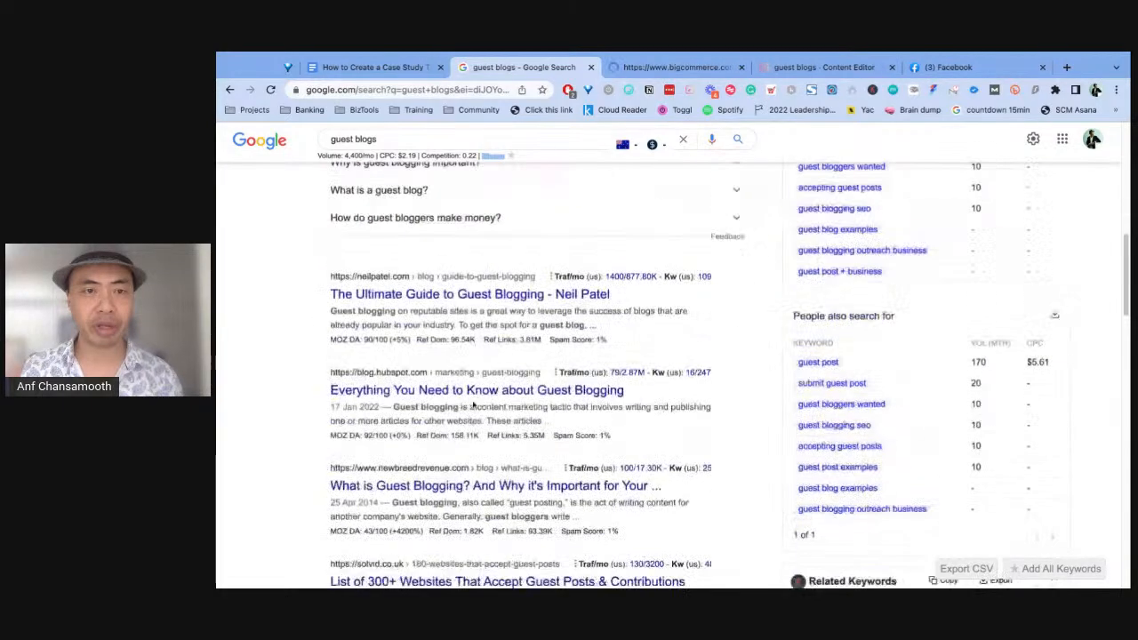
left_click(447, 296, "super")
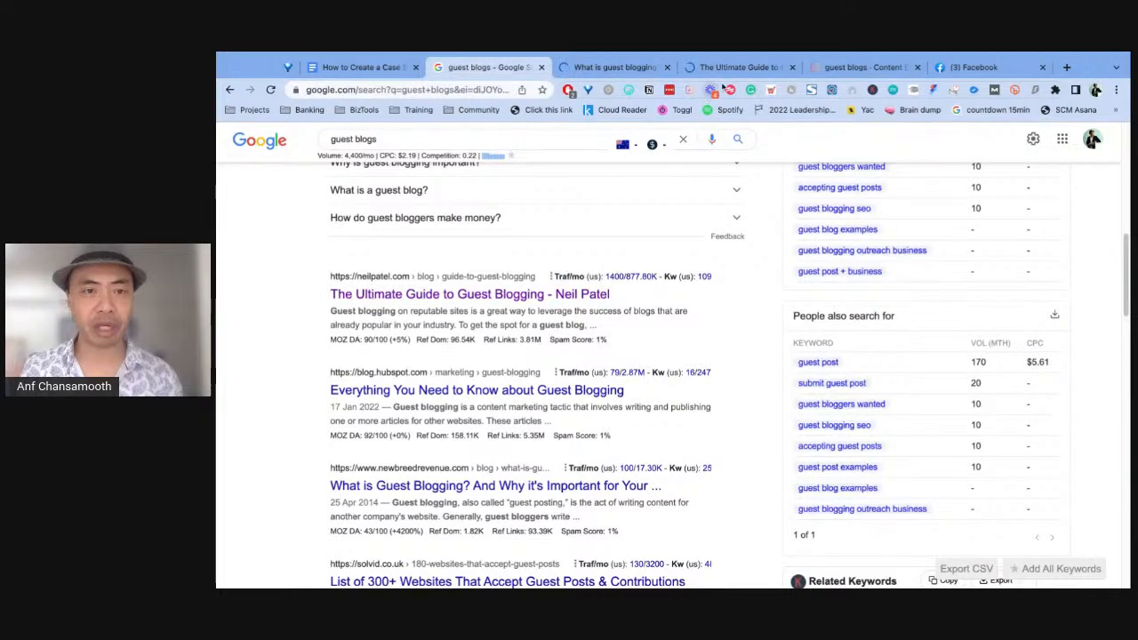
Examine the heading structure and sections of BigCommerce's "What is guest blogging?" article, from the introduction to "The takeaway".
left_click(601, 71)
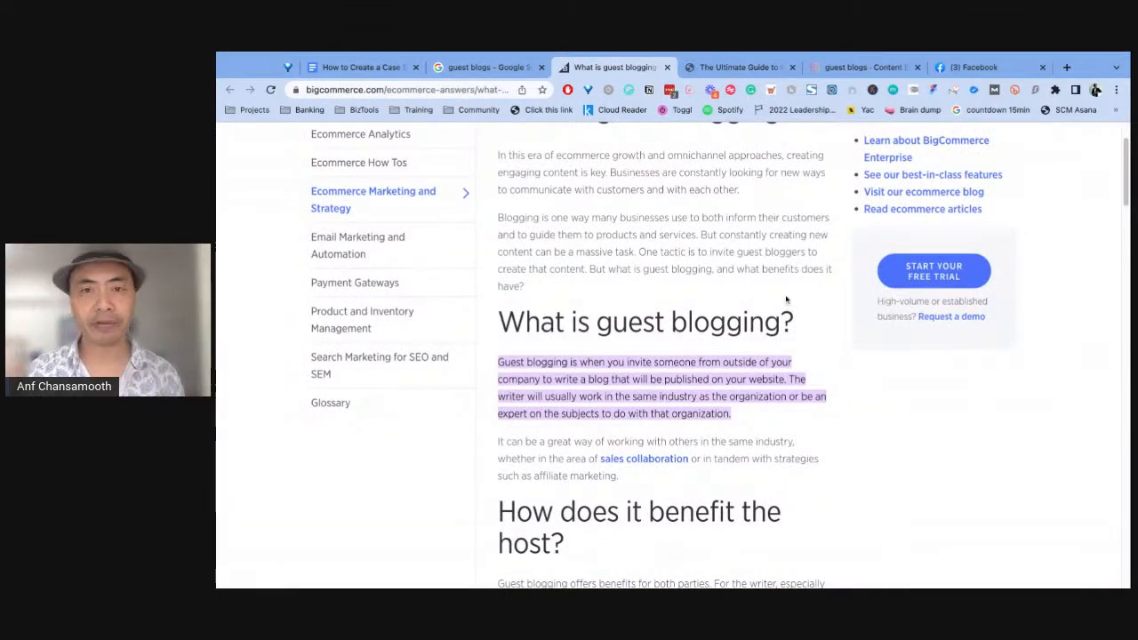
scroll(747, 258, "up", 1)
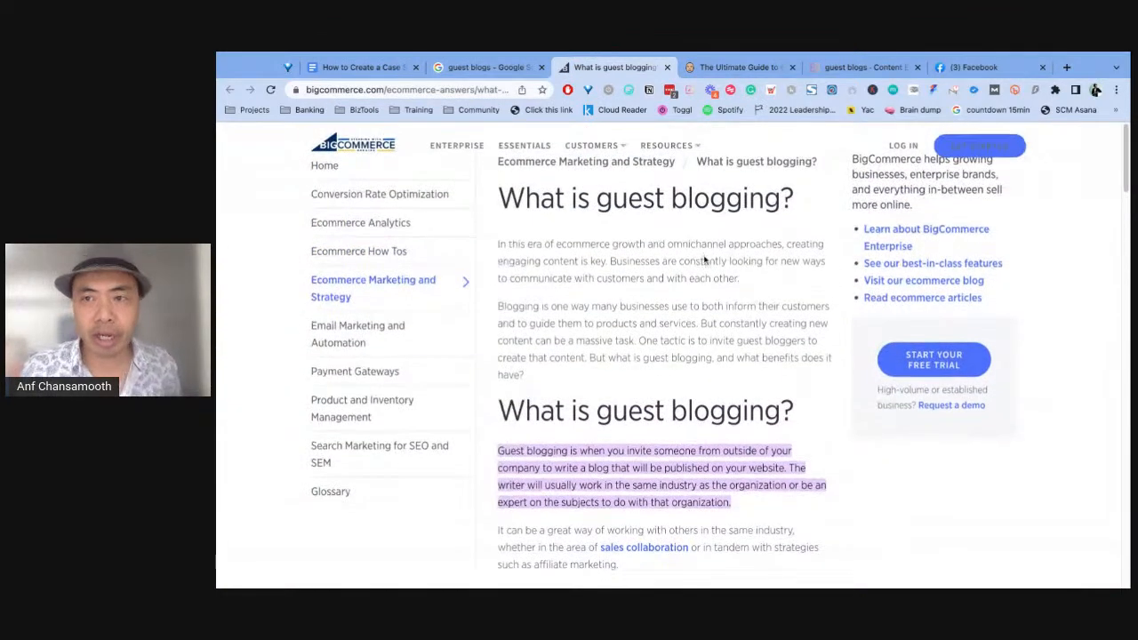
scroll(698, 240, "down", 1)
scroll(695, 231, "down", 3)
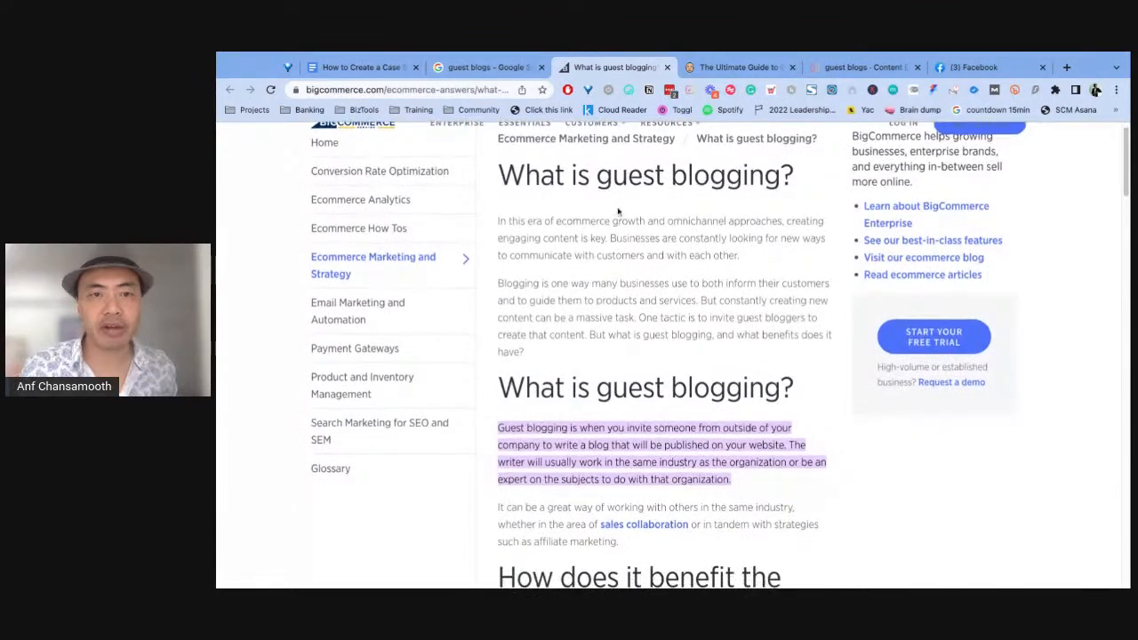
scroll(694, 226, "down", 5)
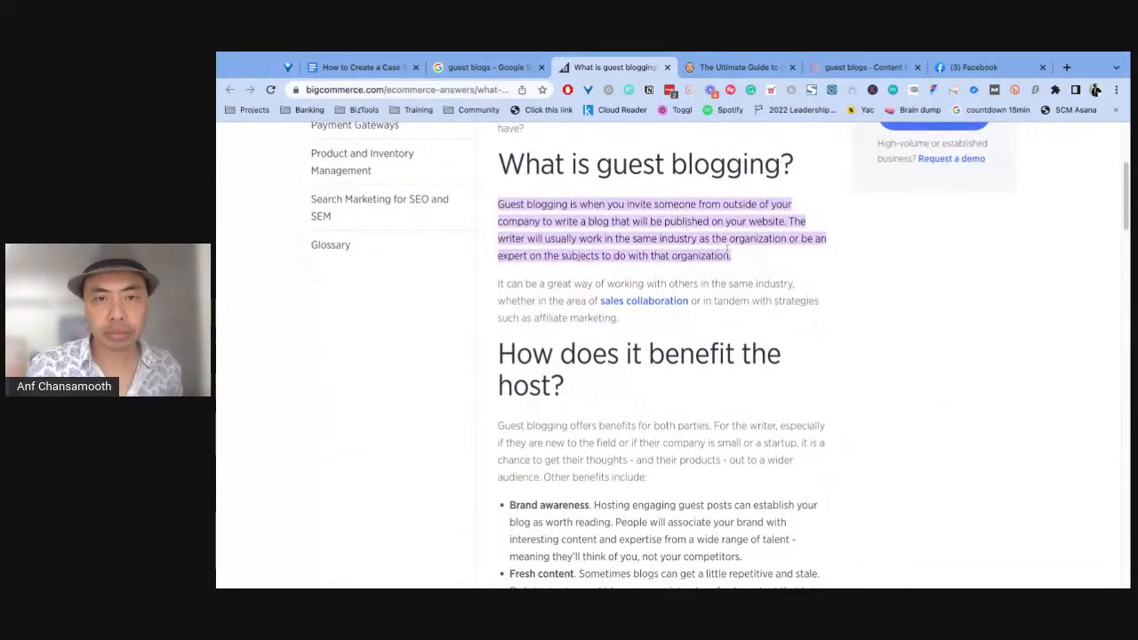
scroll(722, 247, "down", 3)
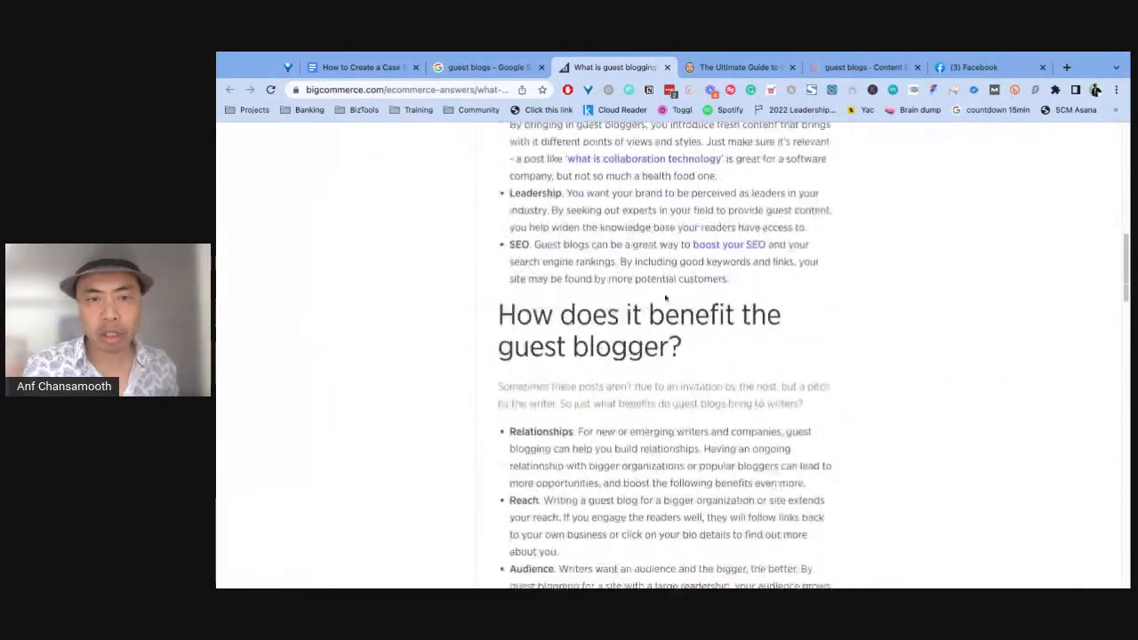
scroll(634, 308, "down", 5)
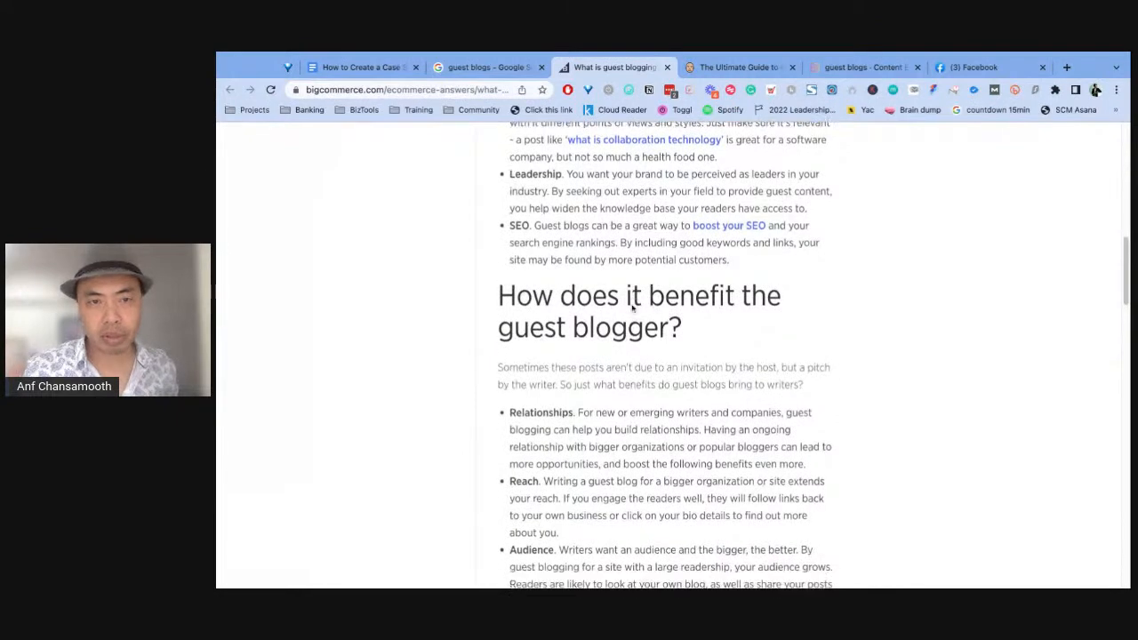
scroll(688, 286, "down", 6)
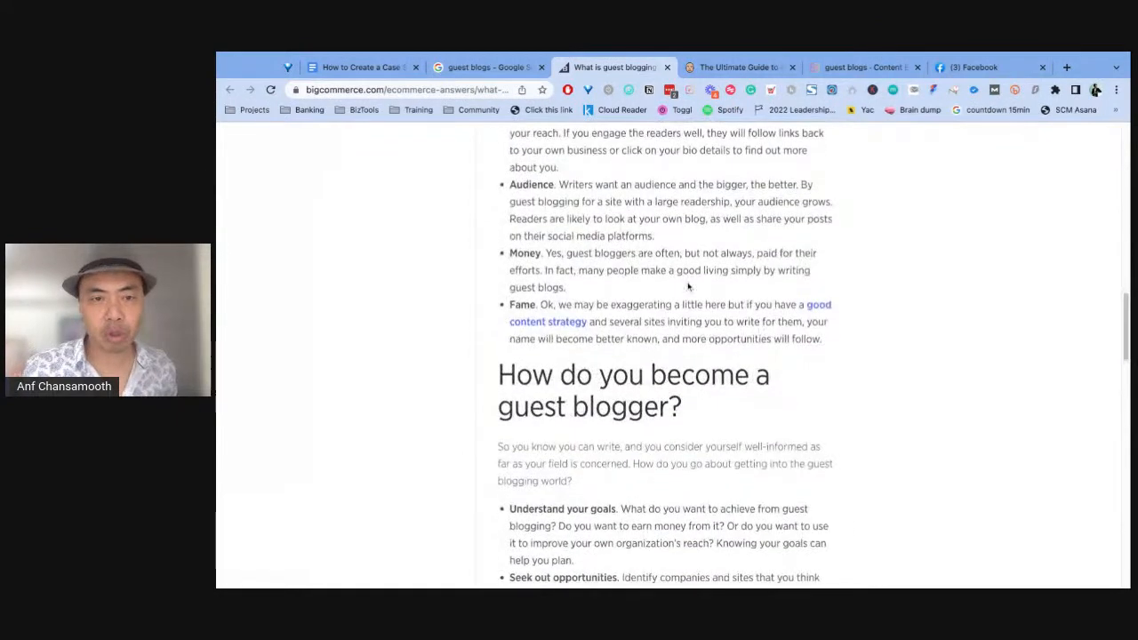
scroll(699, 305, "down", 7)
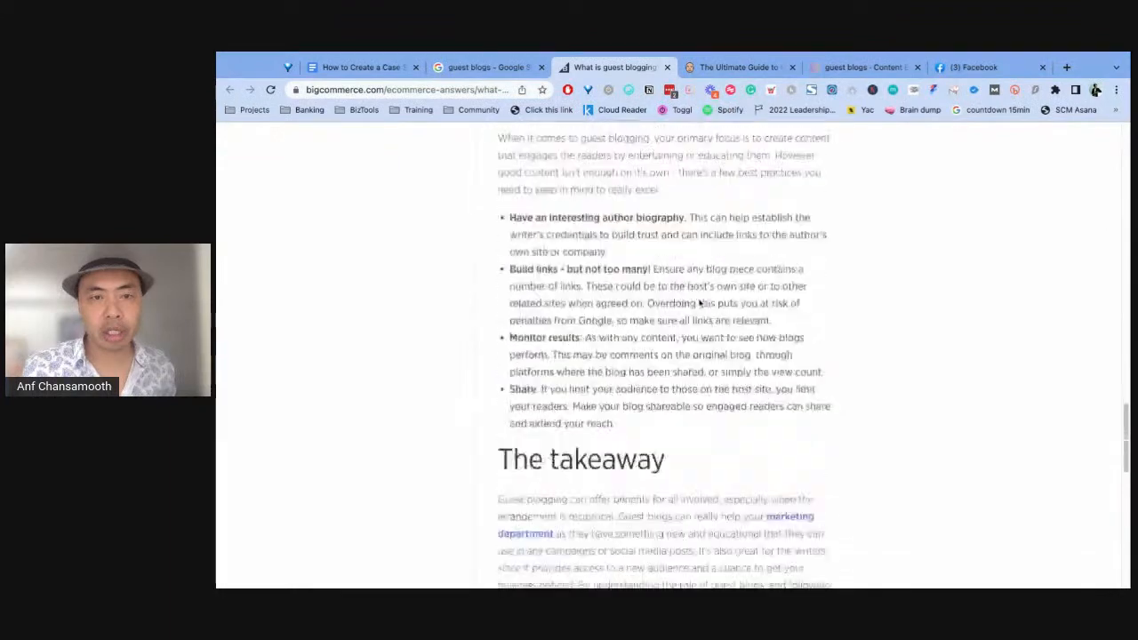
scroll(716, 305, "up", 15)
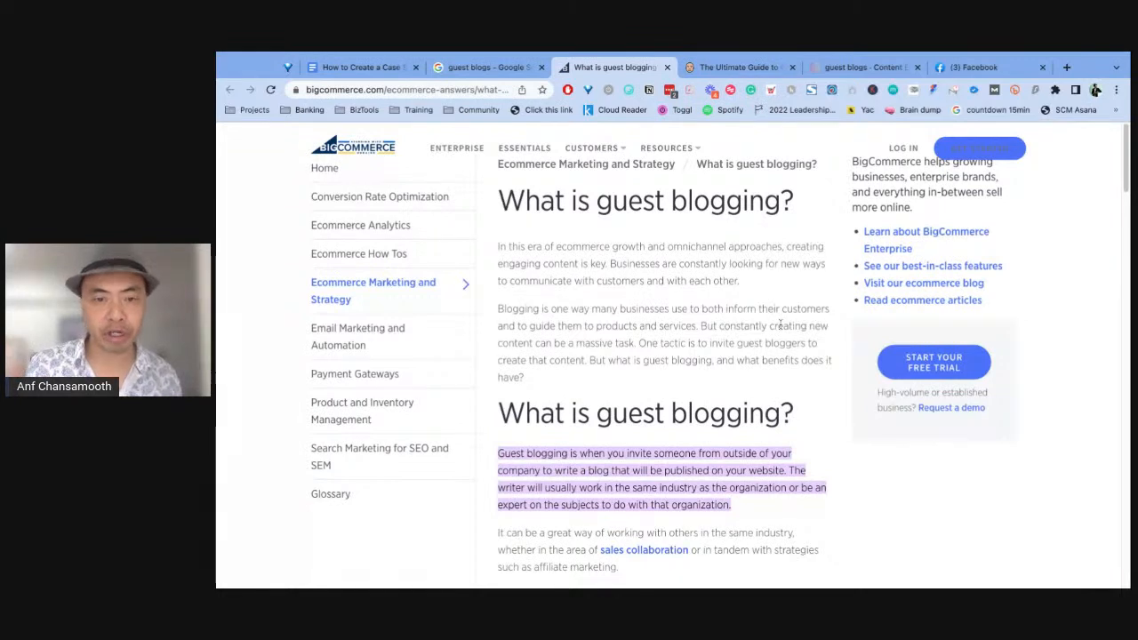
Review how BigCommerce's article moves from its guest blogging definition through host and blogger benefits to best practices and the takeaway.
scroll(789, 320, "down", 1)
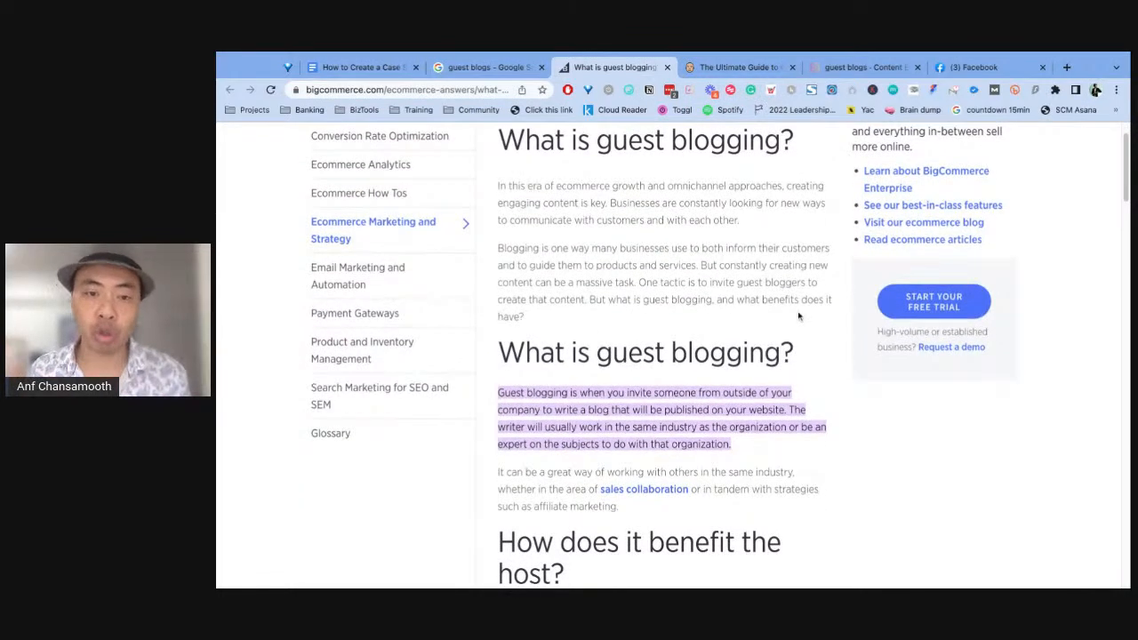
scroll(791, 315, "up", 1)
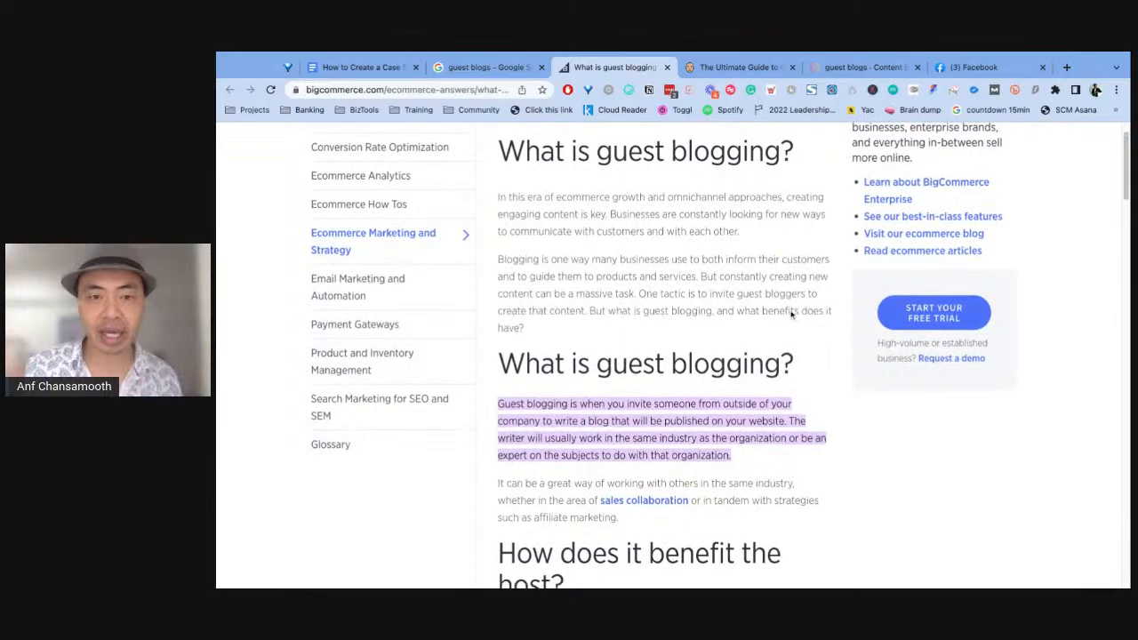
scroll(791, 315, "down", 5)
scroll(665, 355, "down", 15)
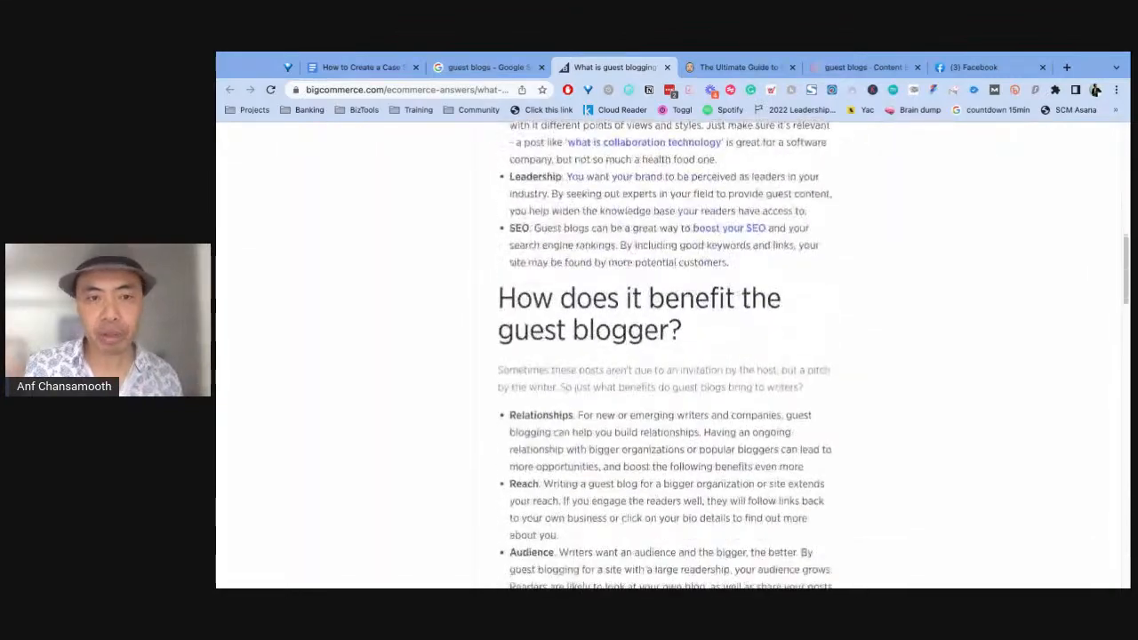
scroll(774, 311, "down", 4)
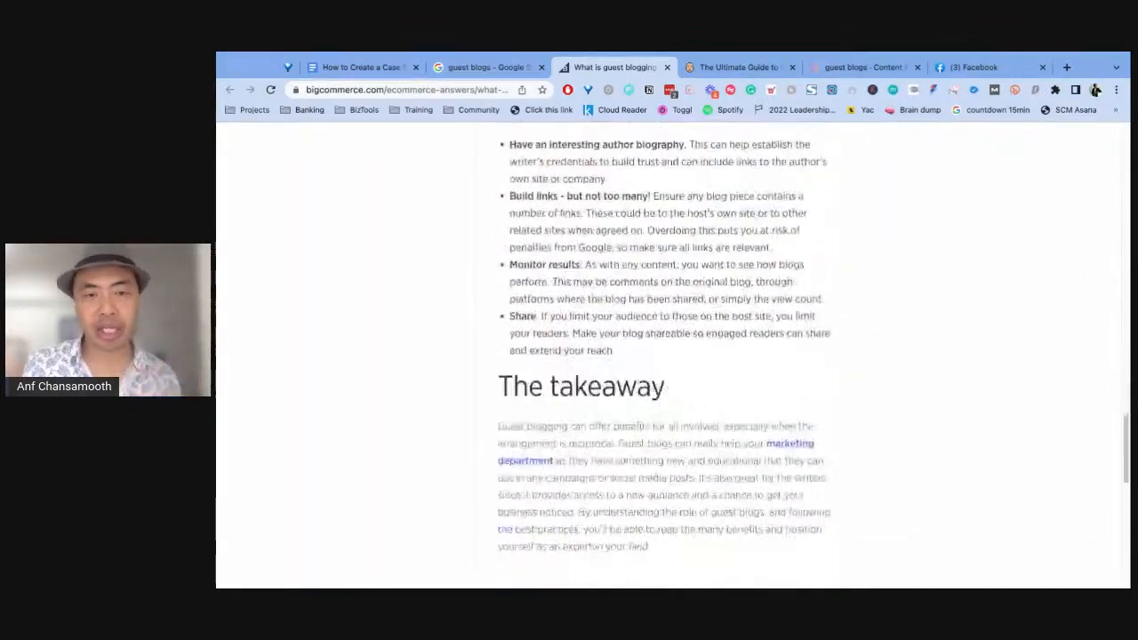
scroll(773, 311, "up", 1)
scroll(773, 311, "up", 5)
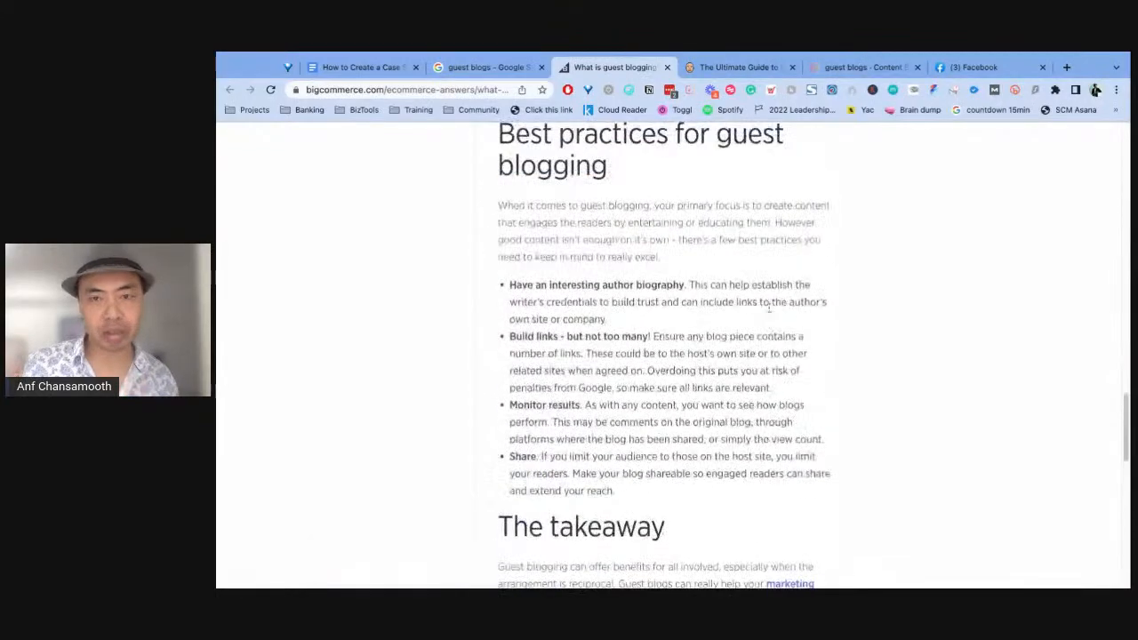
scroll(765, 307, "up", 20)
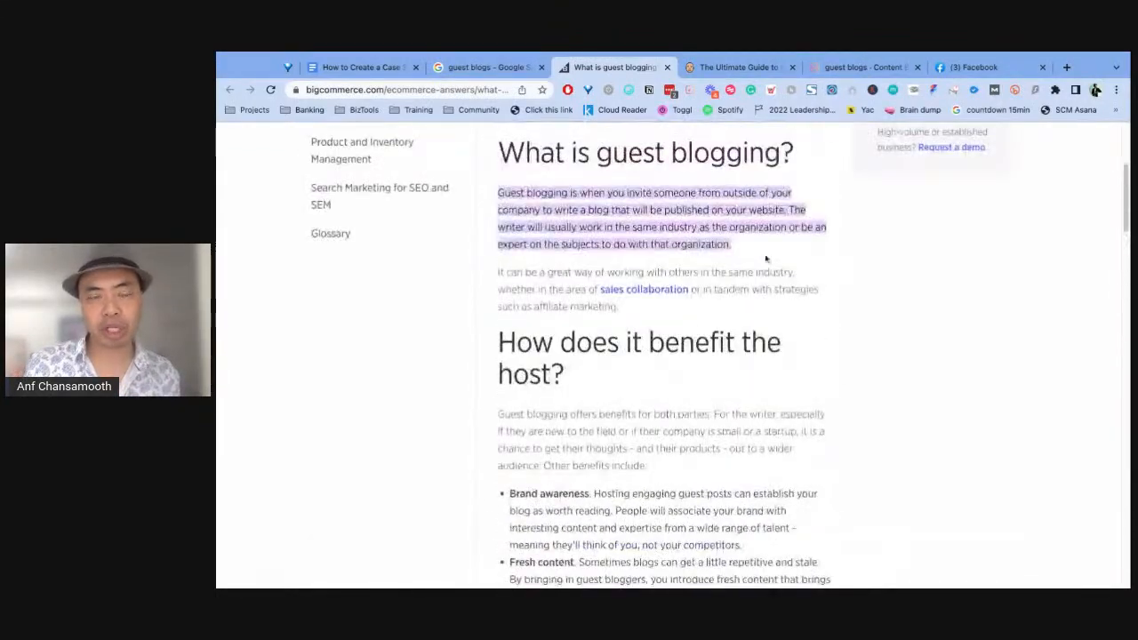
scroll(765, 259, "up", 2)
scroll(825, 330, "down", 9)
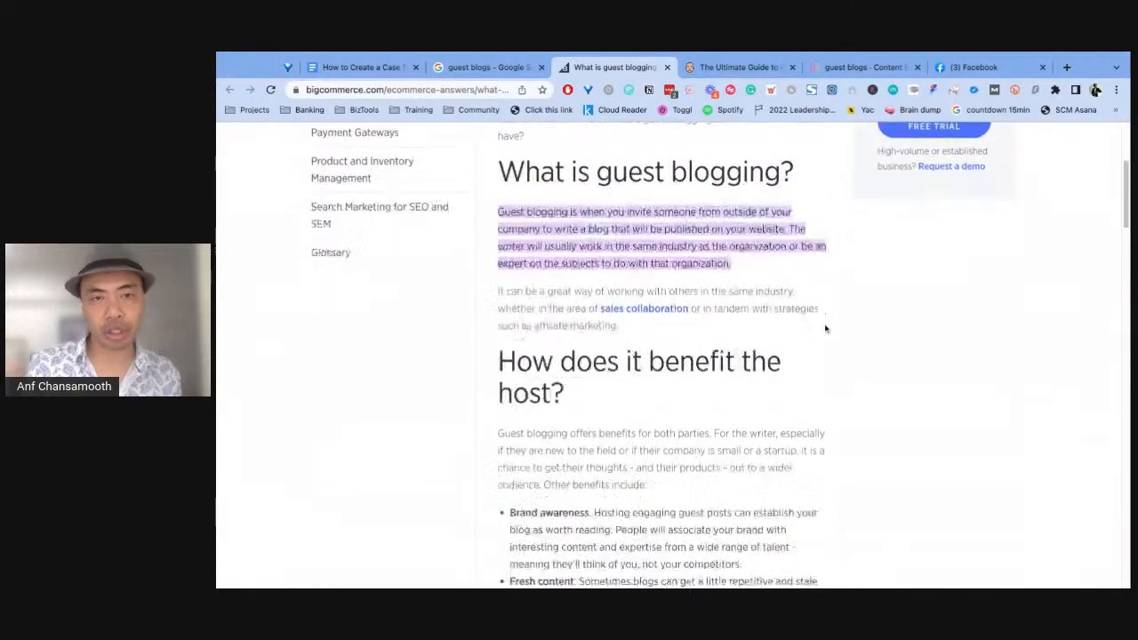
scroll(825, 330, "down", 12)
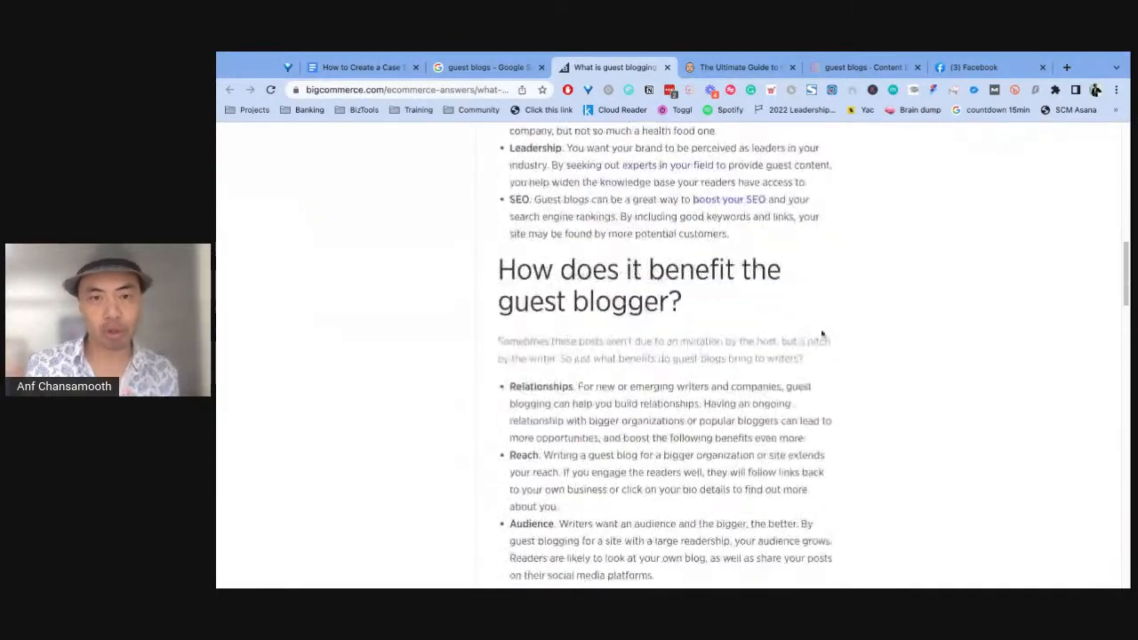
scroll(783, 340, "down", 7)
scroll(754, 349, "down", 3)
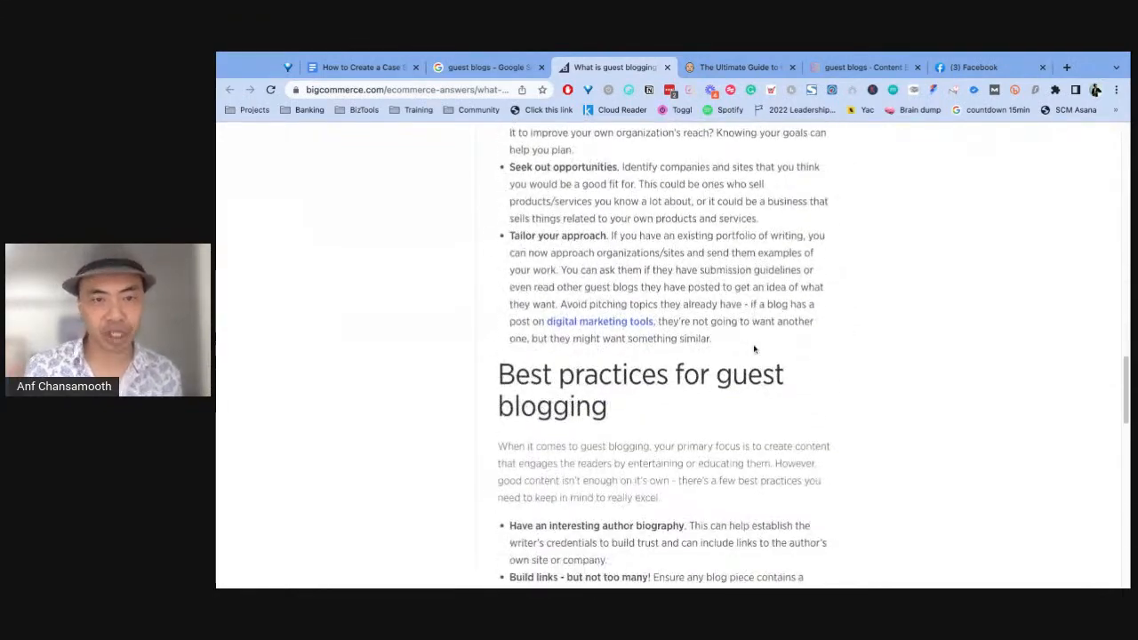
scroll(713, 388, "down", 9)
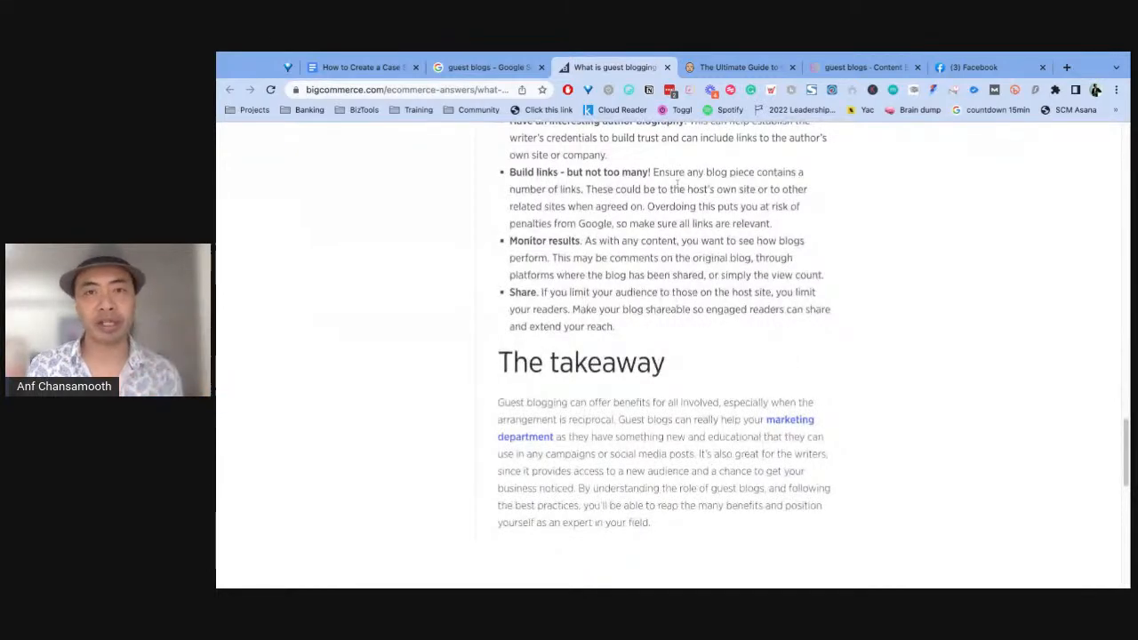
Switch to Neil Patel's guest blogging guide and examine its title, introduction, guest post definition, embedded video and "Determine Your Guest Blogging Goals" section.
left_click(736, 68)
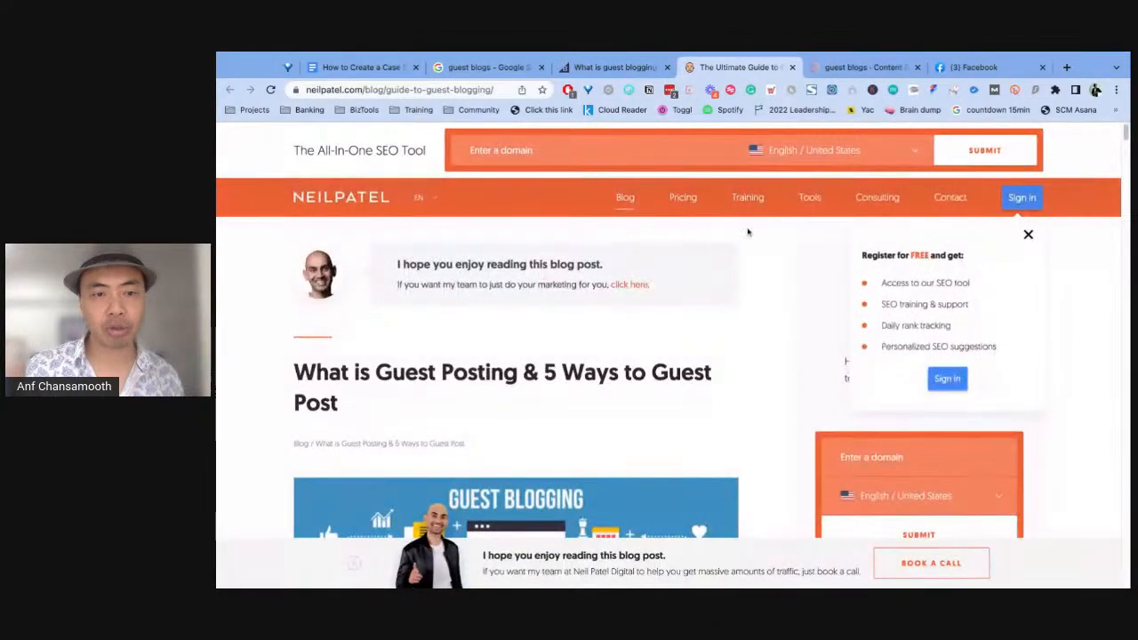
scroll(747, 232, "down", 5)
scroll(667, 290, "down", 2)
scroll(546, 266, "up", 1)
scroll(616, 312, "down", 2)
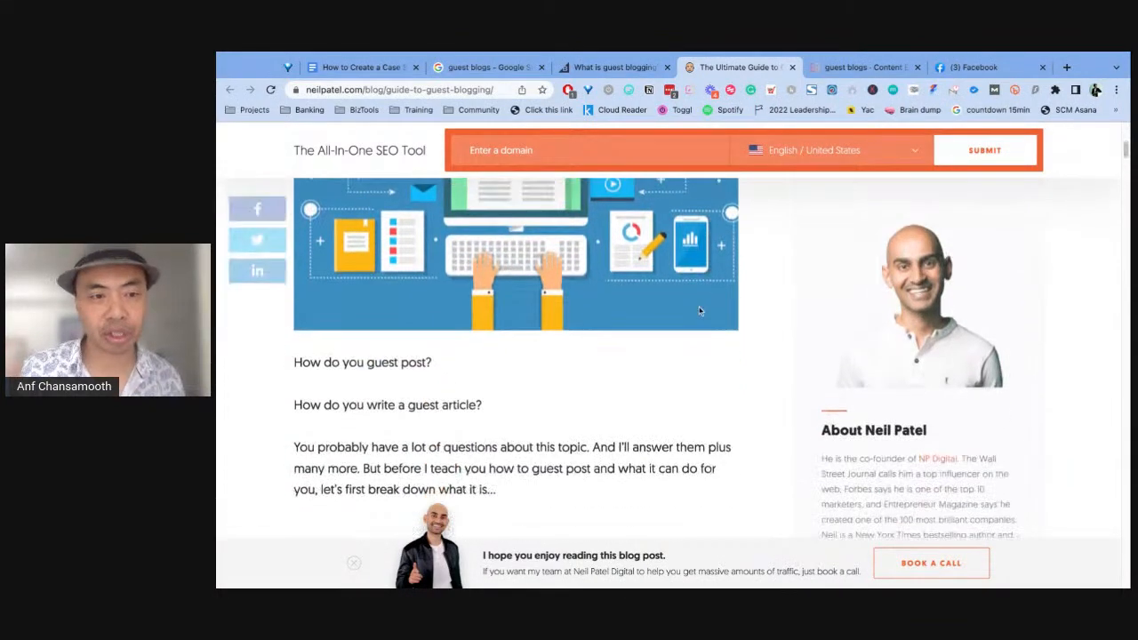
scroll(708, 306, "down", 4)
scroll(708, 303, "down", 2)
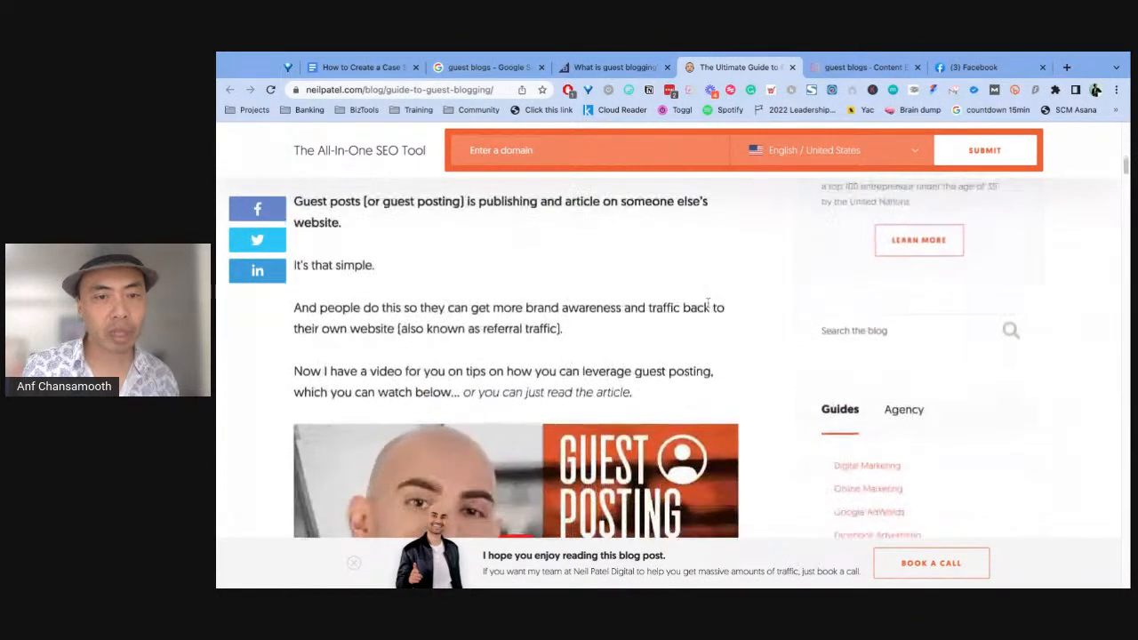
scroll(622, 356, "down", 3)
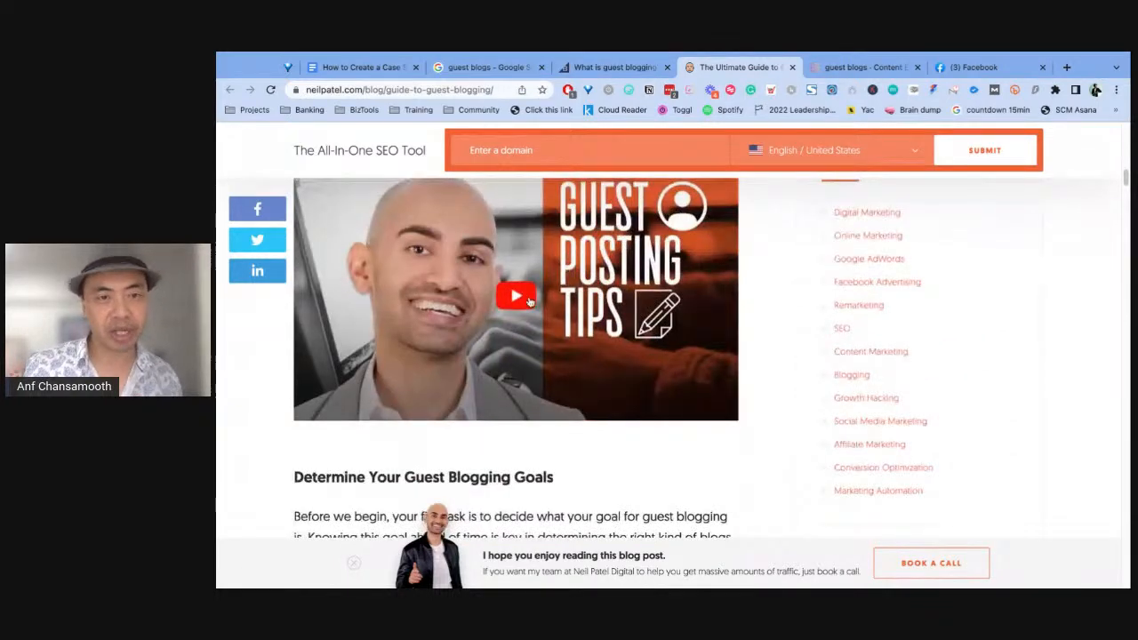
scroll(592, 323, "down", 3)
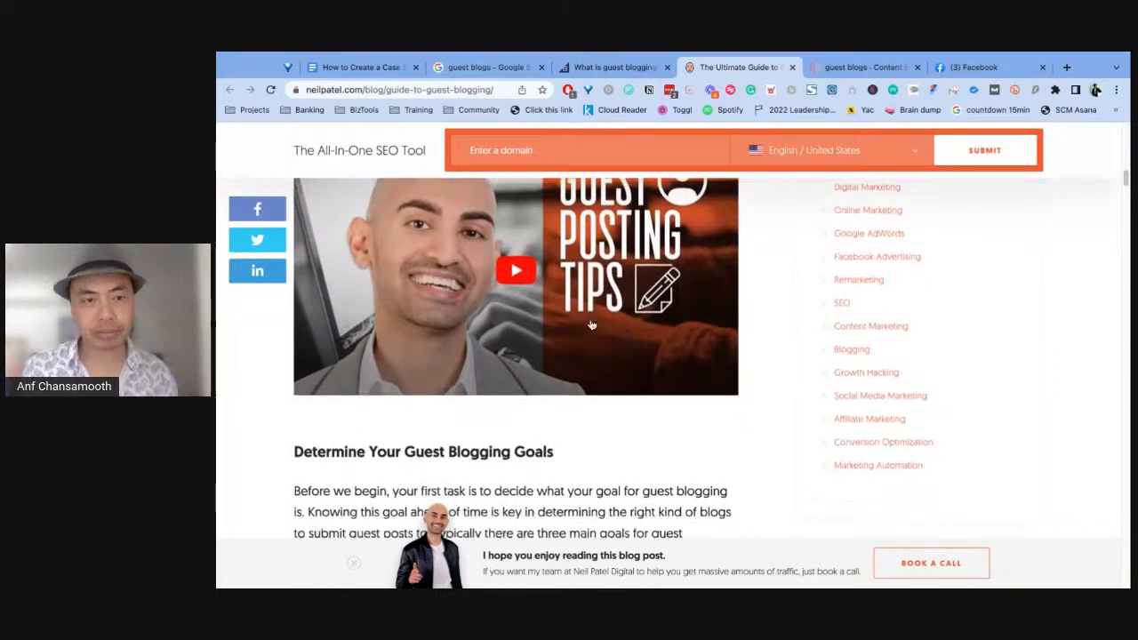
scroll(596, 305, "down", 2)
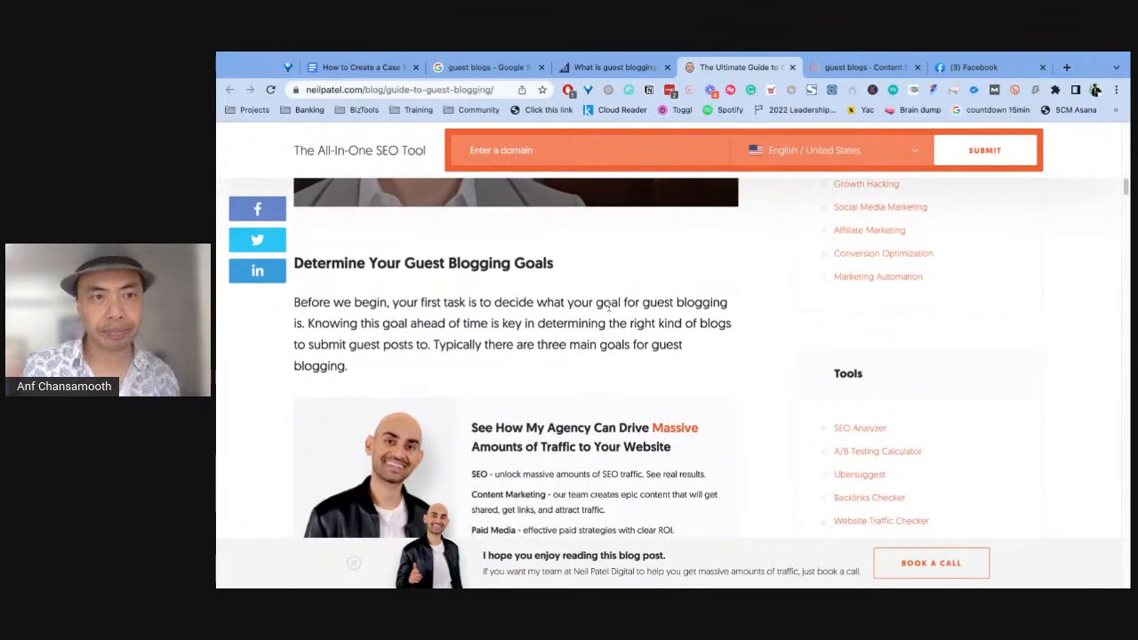
Examine the guide's list of guest blogging goals and its opportunity-finding sections, from "Google Searches" to "Social Searches".
scroll(610, 307, "down", 10)
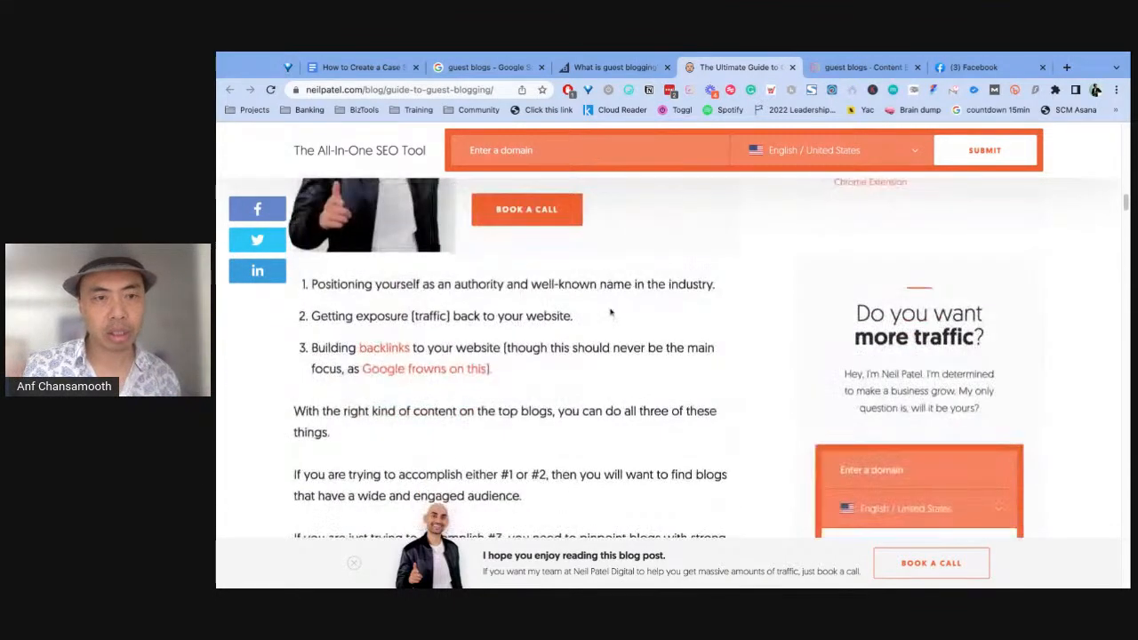
scroll(558, 313, "down", 10)
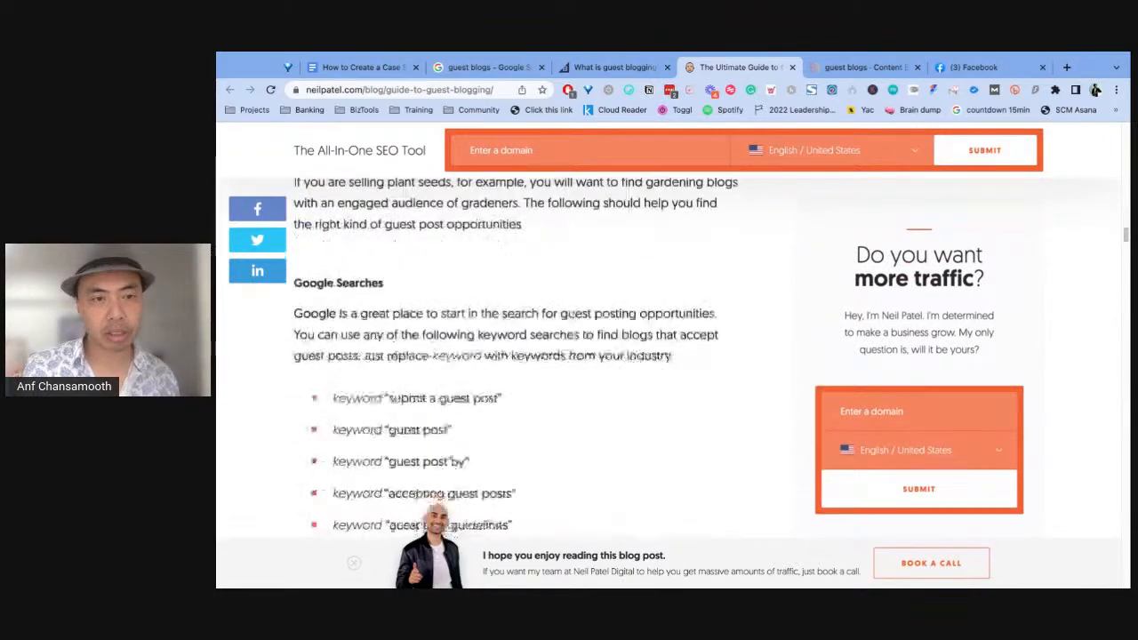
scroll(404, 306, "up", 1)
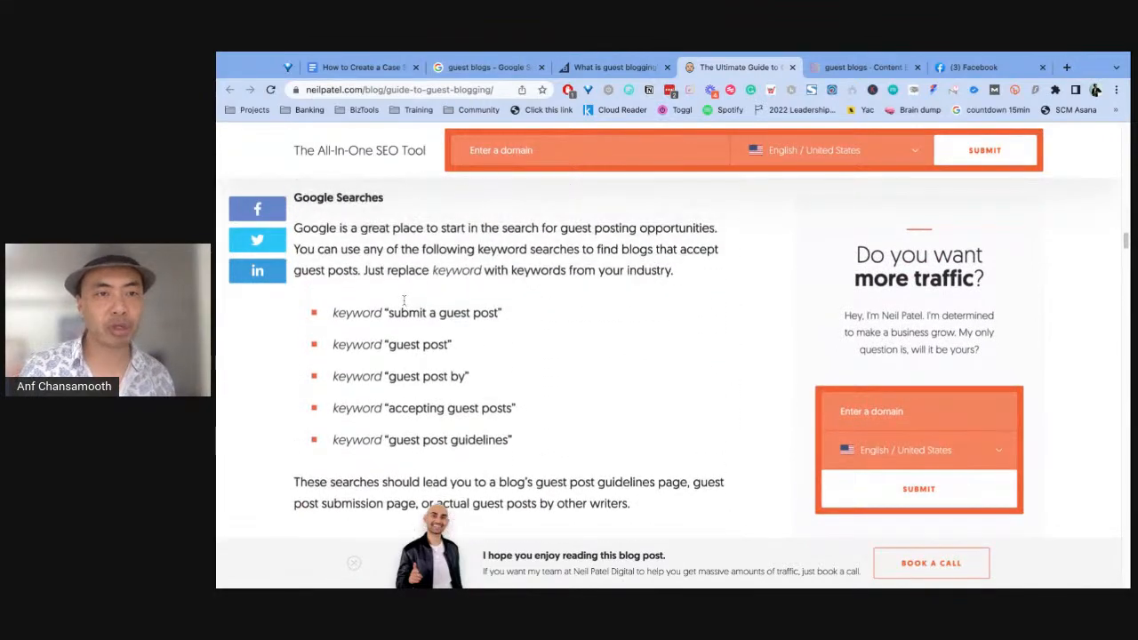
left_click_drag(386, 315, 538, 448)
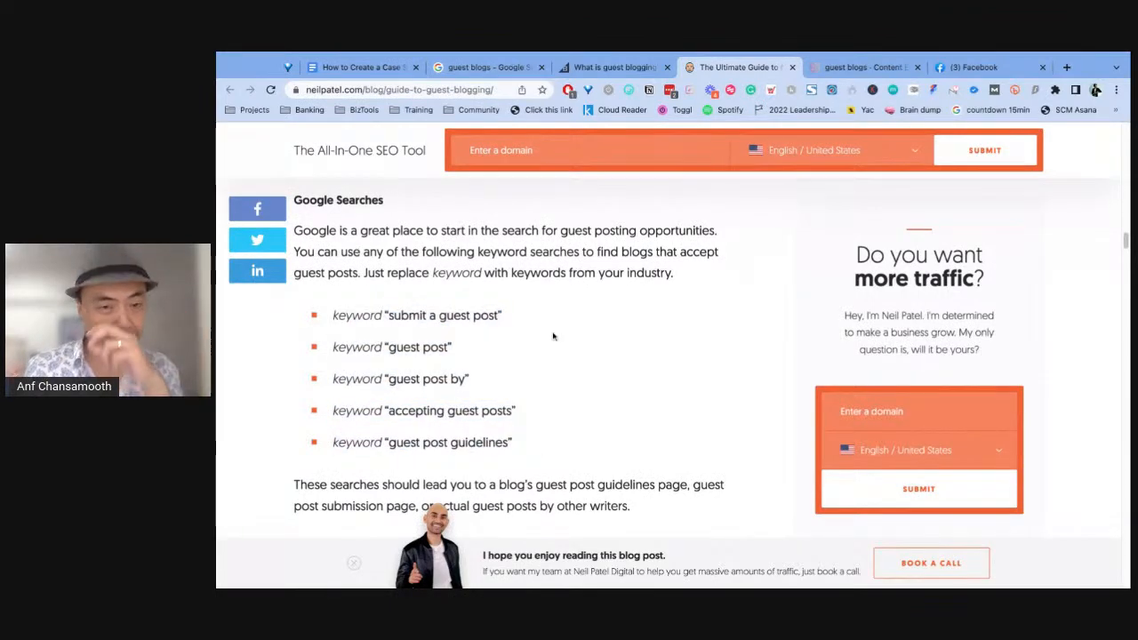
scroll(586, 333, "down", 5)
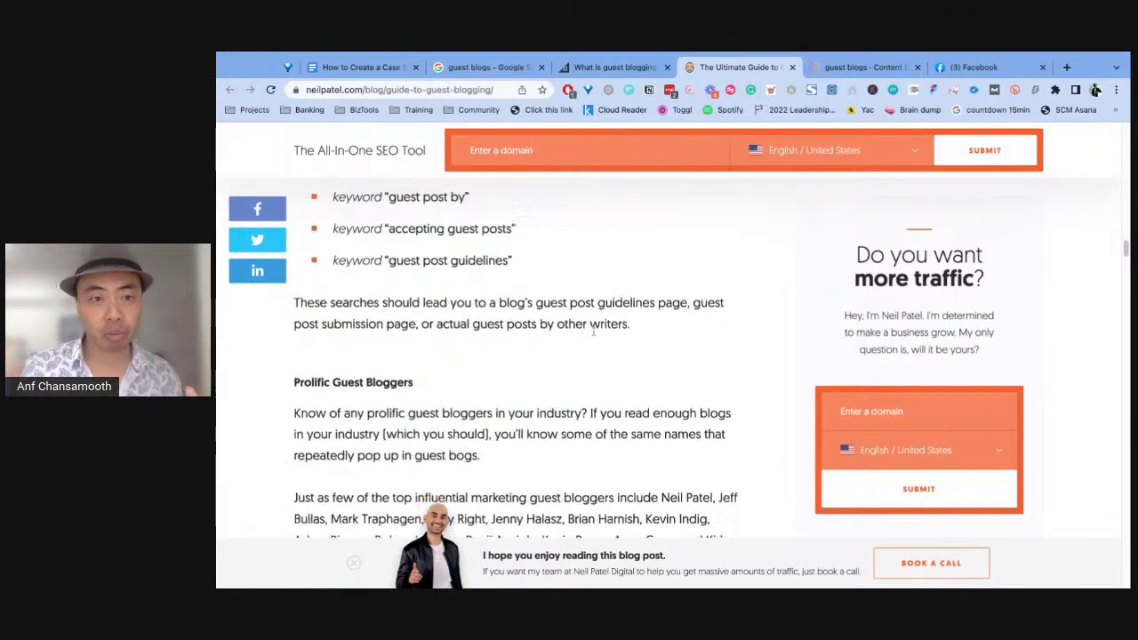
scroll(595, 337, "up", 1)
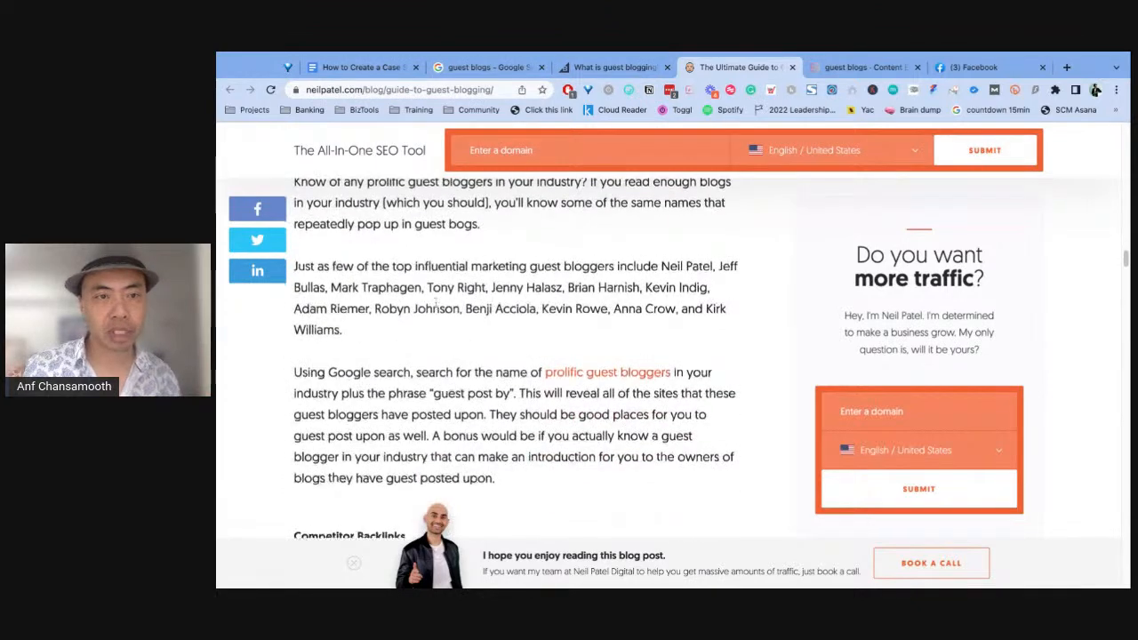
scroll(401, 258, "up", 1)
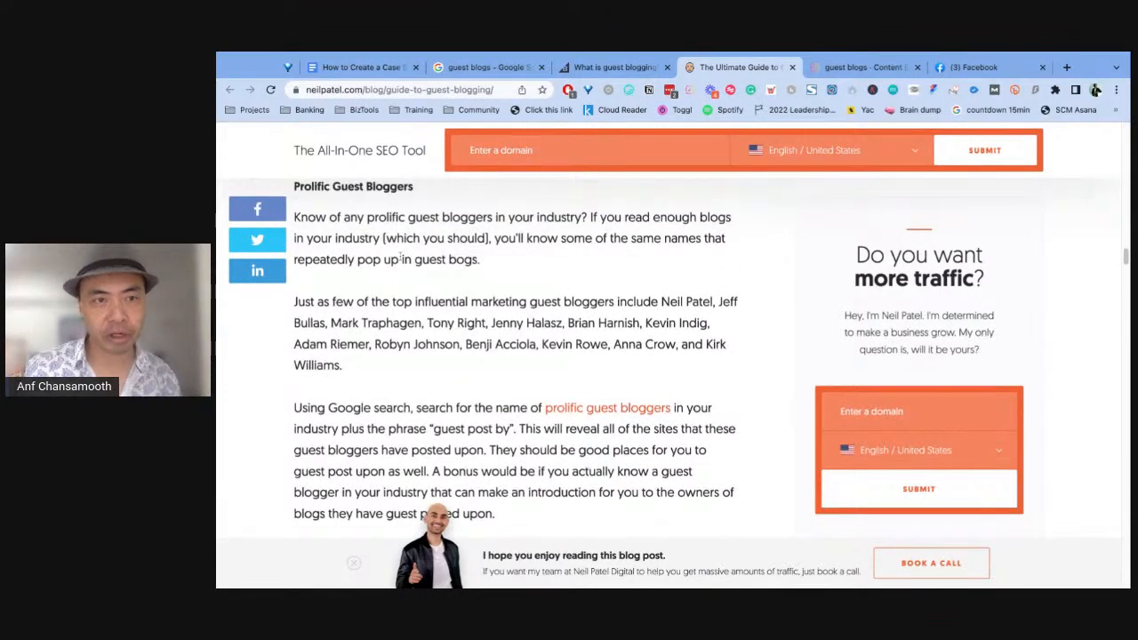
scroll(528, 238, "down", 6)
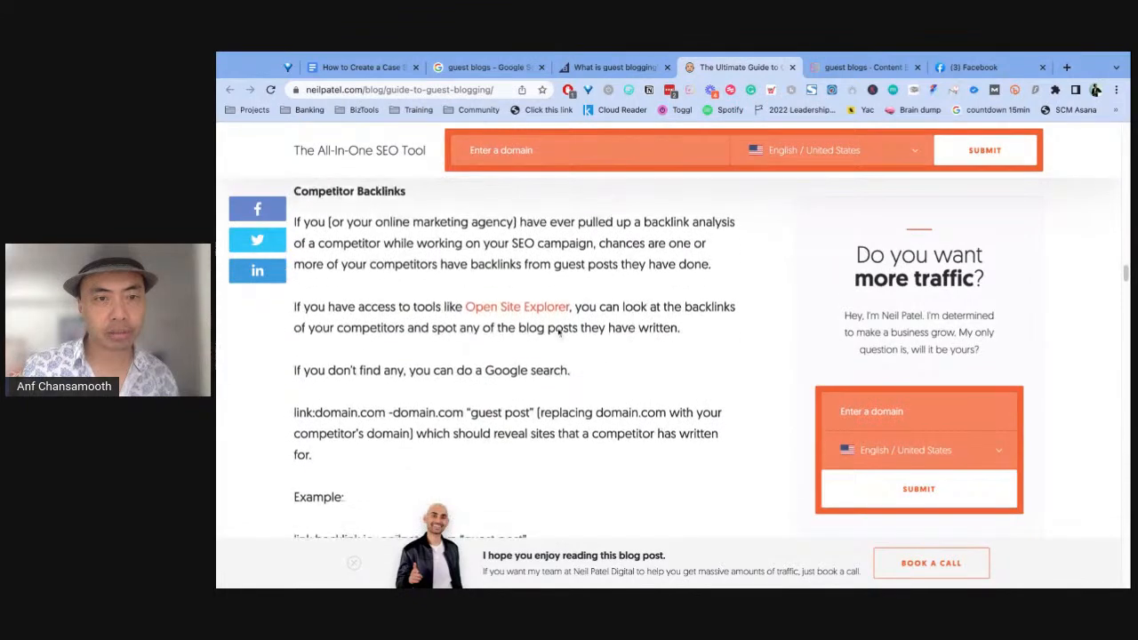
scroll(557, 357, "down", 4)
scroll(353, 261, "up", 1)
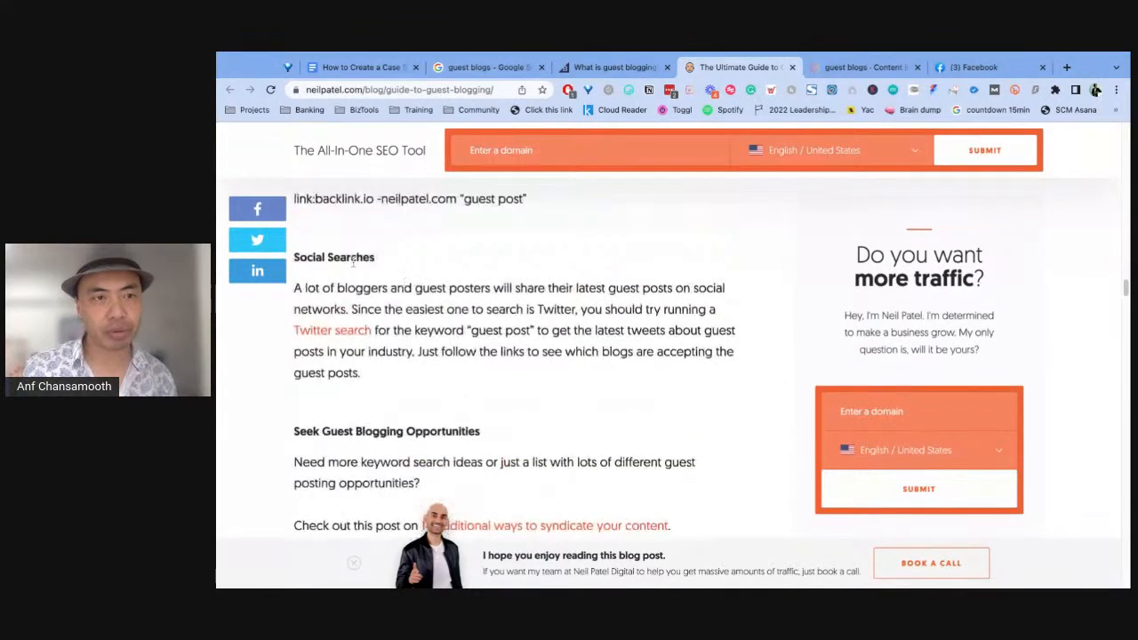
Examine the guide's remaining sections, from "Get to Know the Blog's Content" through pitching and the guest bio to "Tracking Your Results".
scroll(551, 240, "down", 8)
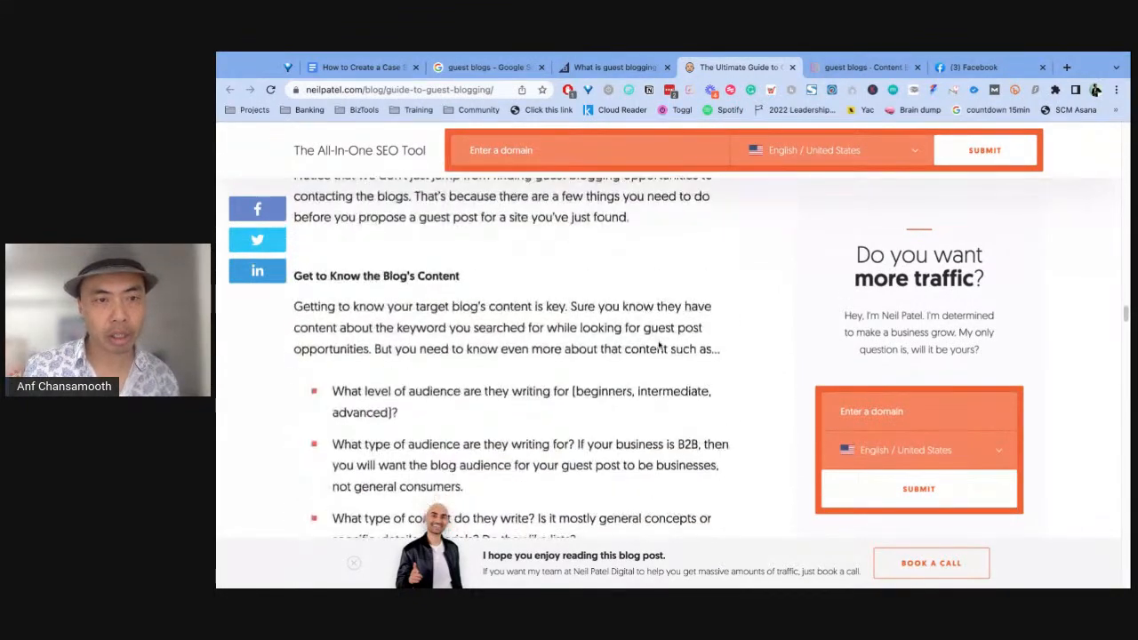
scroll(659, 344, "up", 3)
scroll(670, 355, "down", 4)
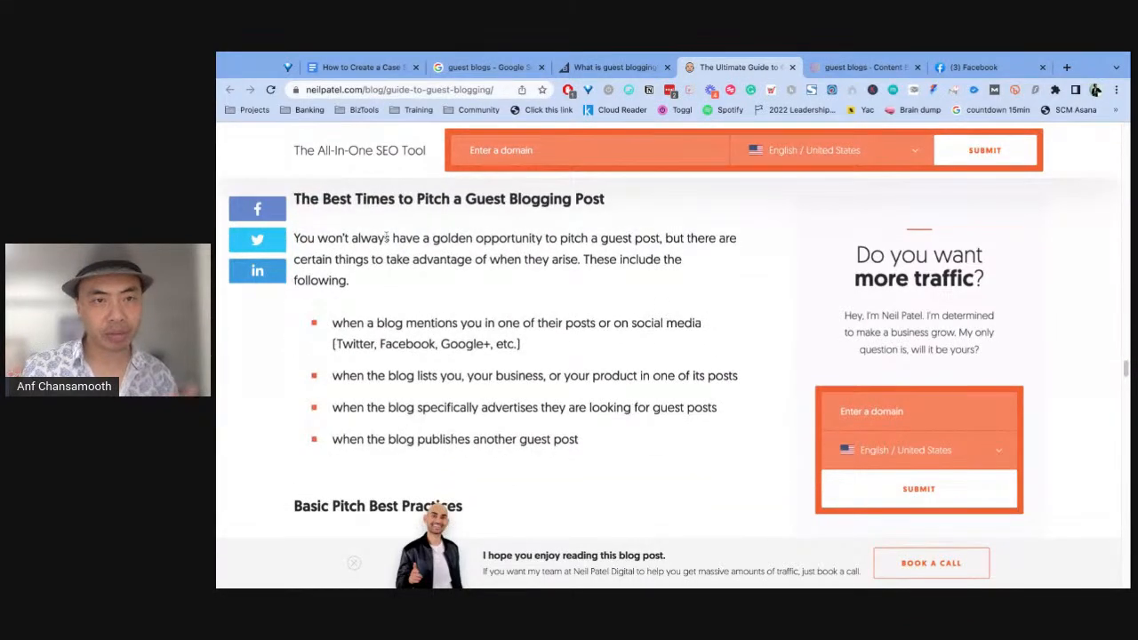
scroll(695, 317, "down", 10)
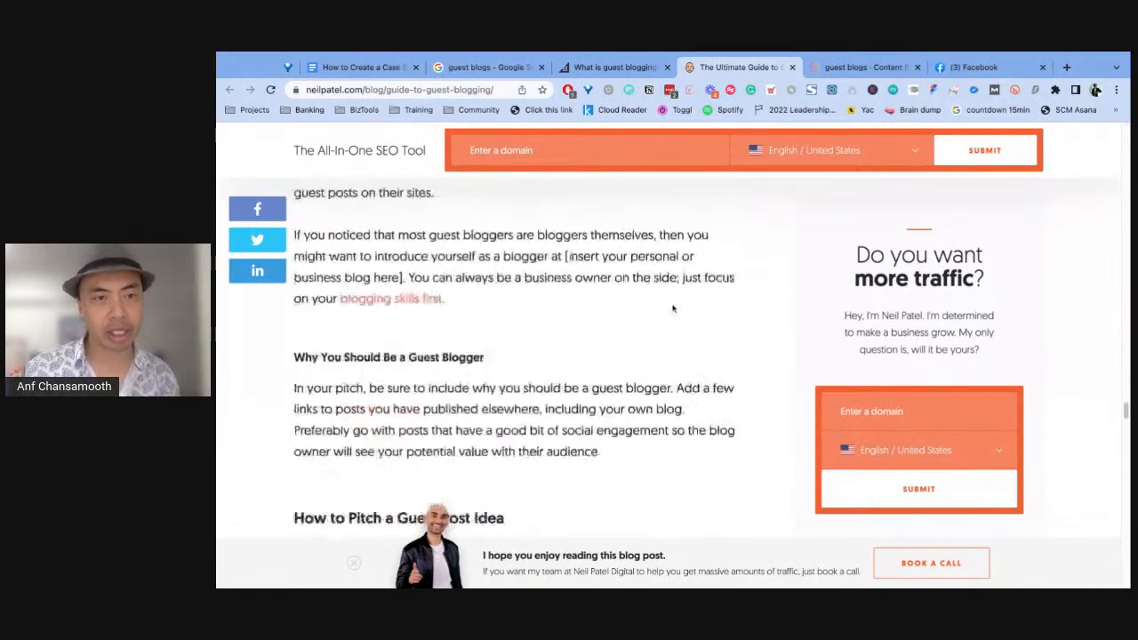
scroll(674, 305, "down", 9)
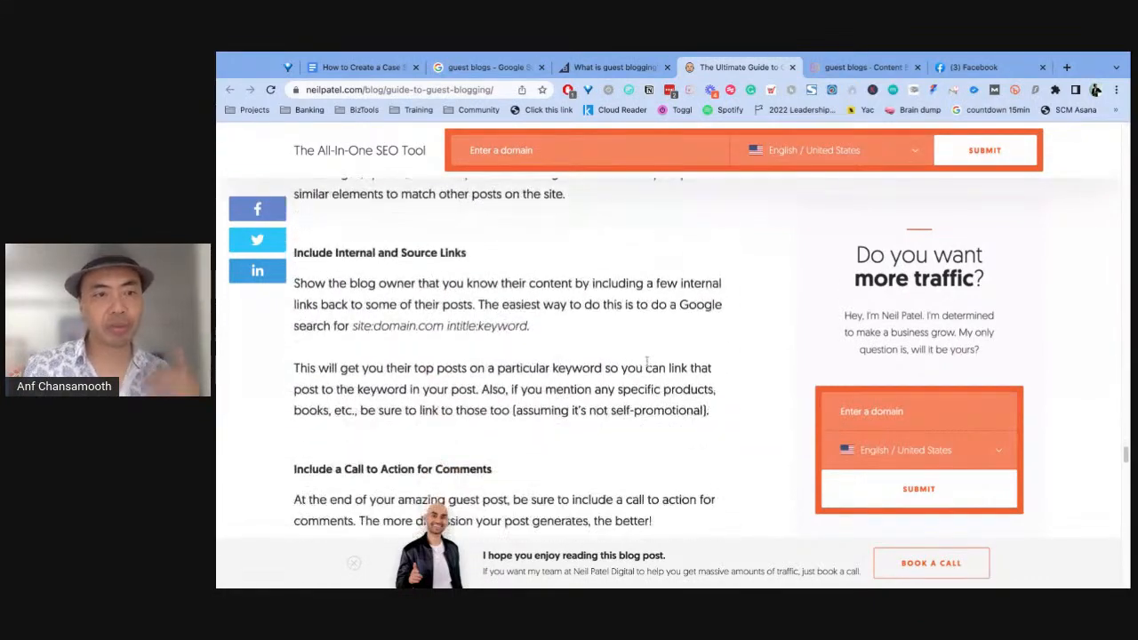
scroll(637, 364, "down", 5)
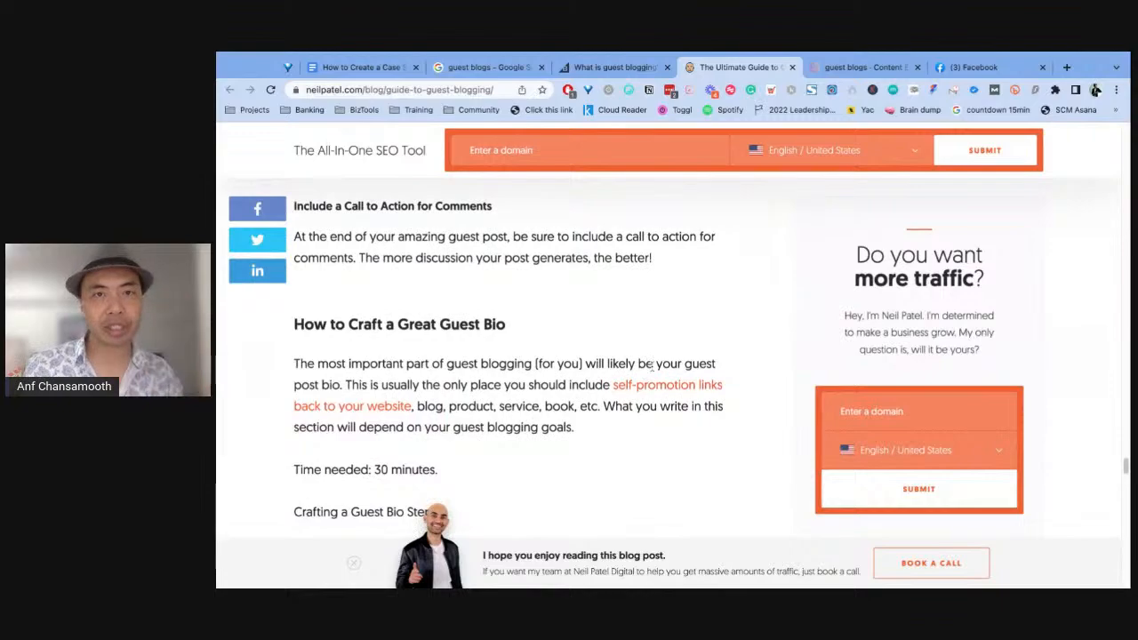
scroll(656, 359, "down", 3)
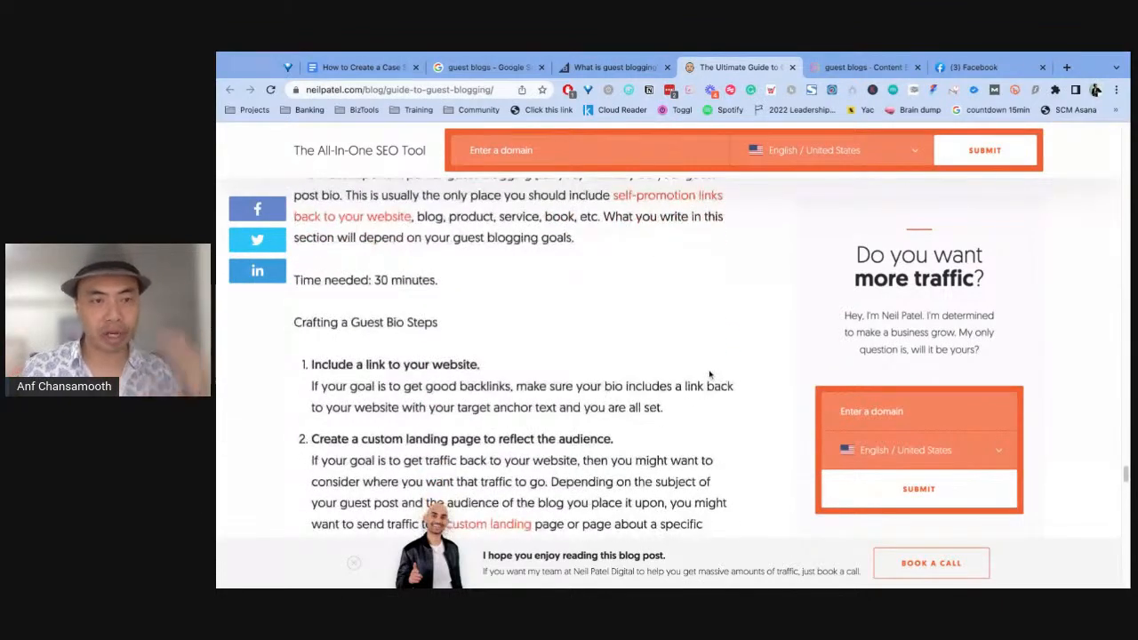
scroll(710, 373, "down", 8)
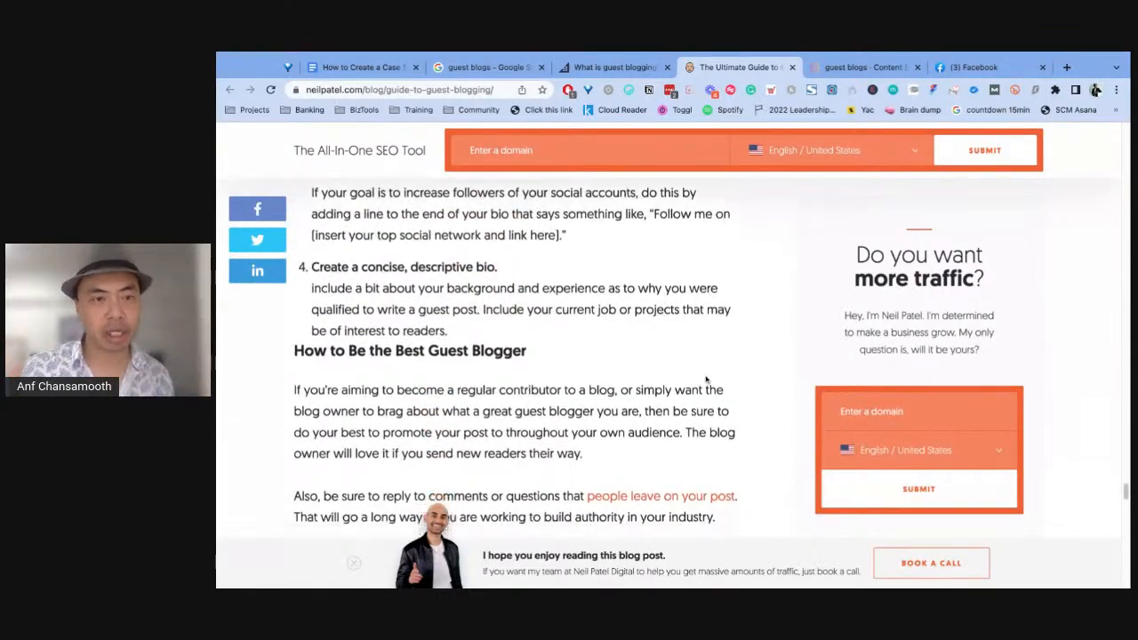
scroll(707, 379, "down", 1)
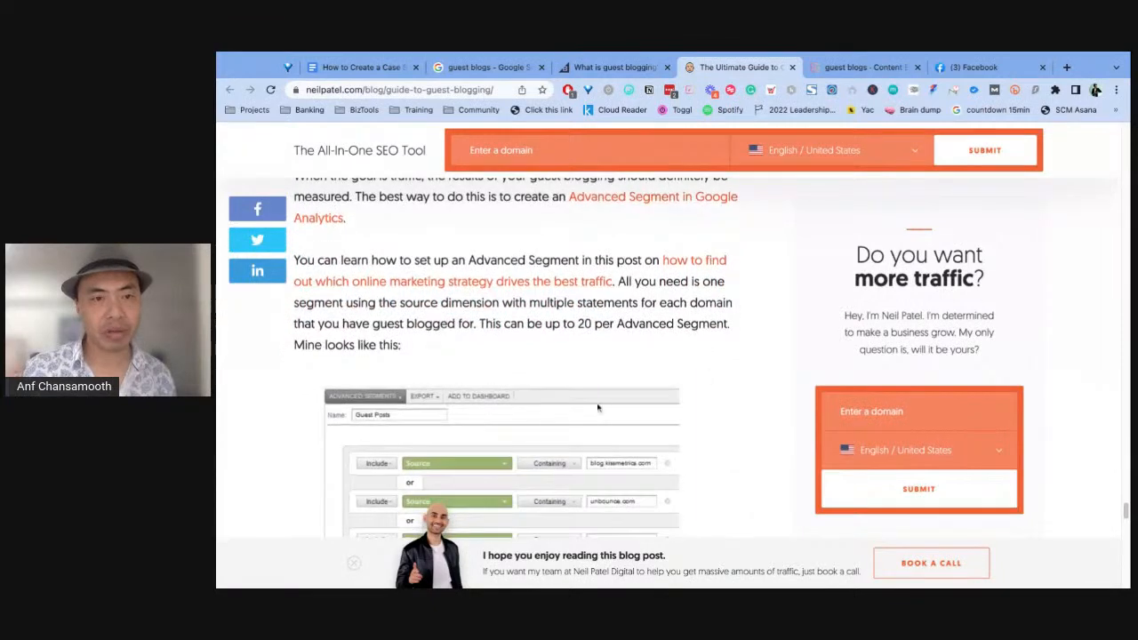
scroll(598, 409, "down", 3)
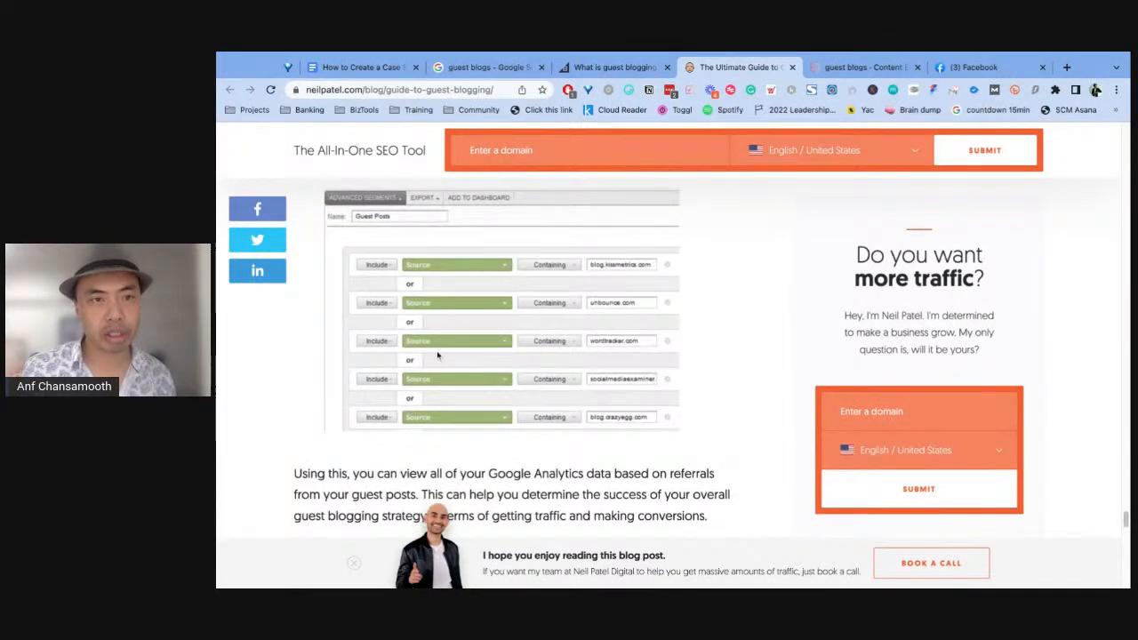
scroll(573, 333, "up", 1)
scroll(598, 343, "up", 4)
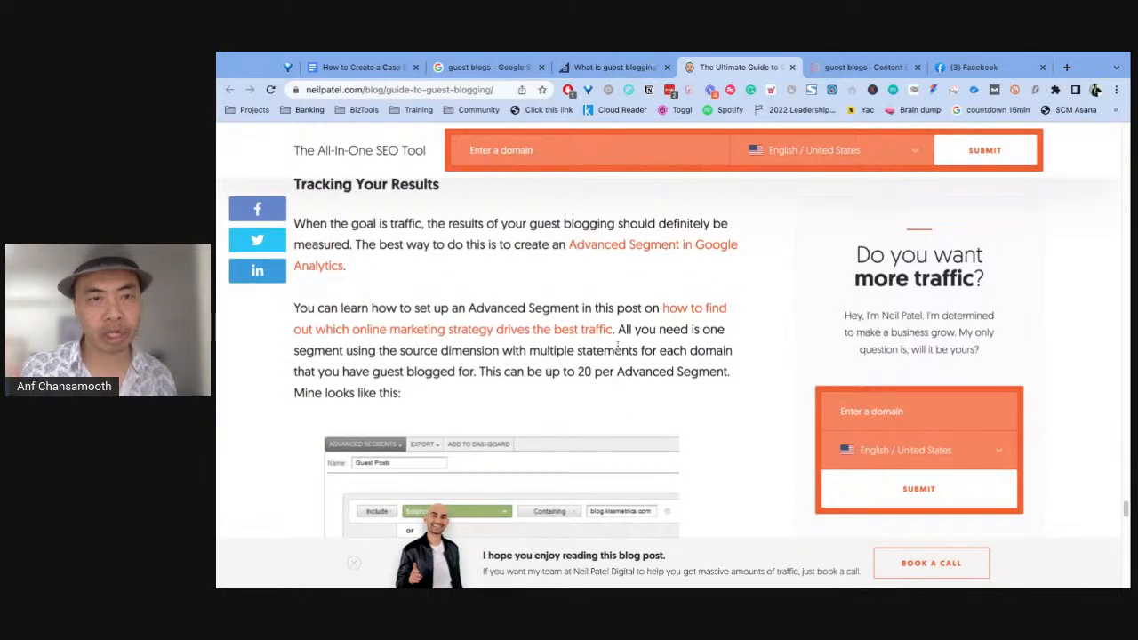
Examine the guide's "Tracking Your Results" section through "How to Get Guest Bloggers for Your Blog" and dismiss the SEO traffic pop-up.
scroll(617, 345, "down", 3)
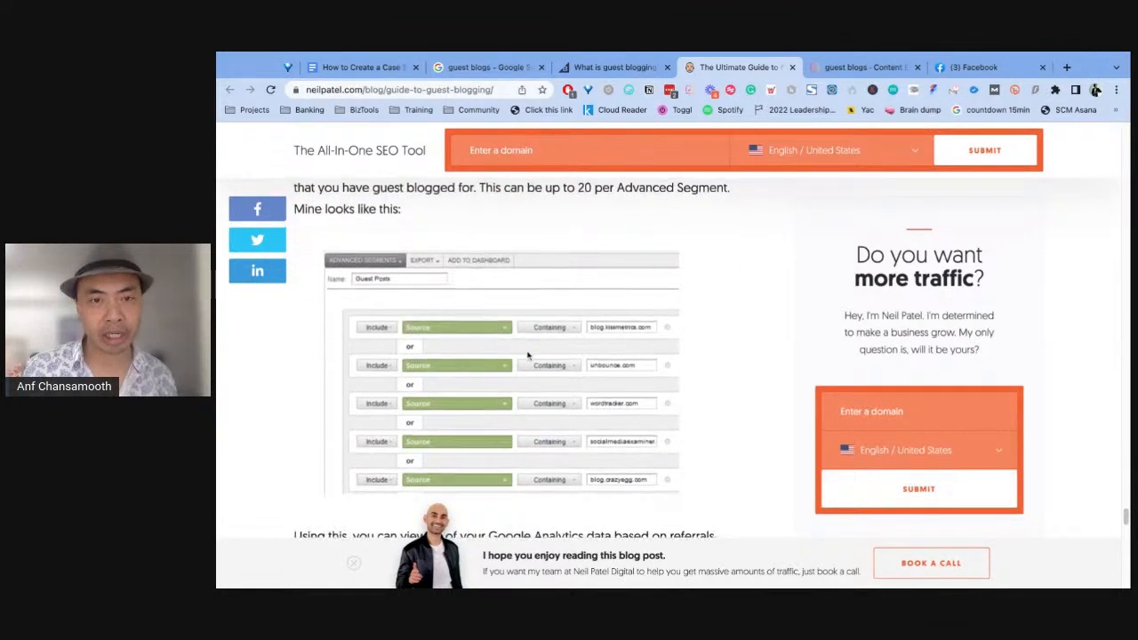
scroll(569, 364, "down", 10)
scroll(614, 380, "down", 4)
scroll(614, 381, "up", 12)
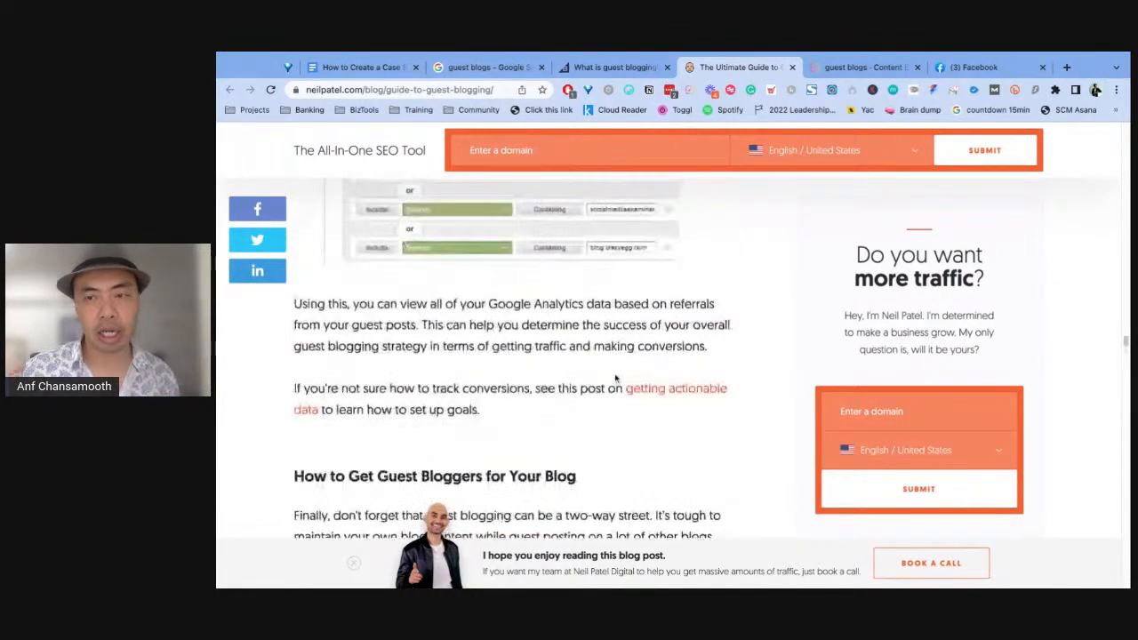
scroll(615, 378, "up", 3)
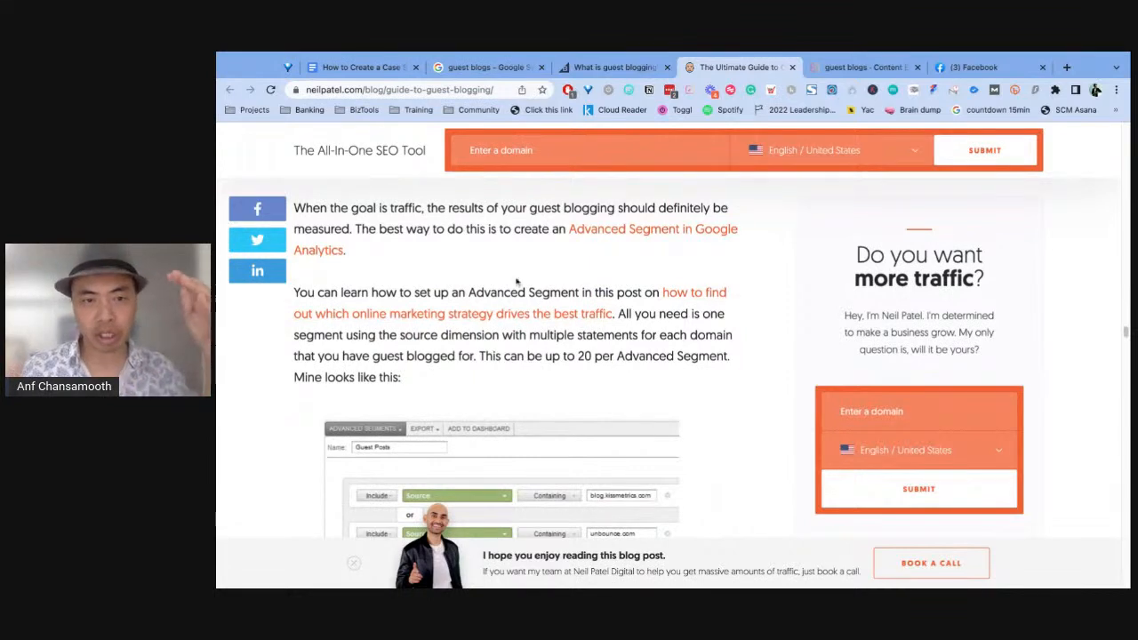
scroll(584, 330, "up", 1)
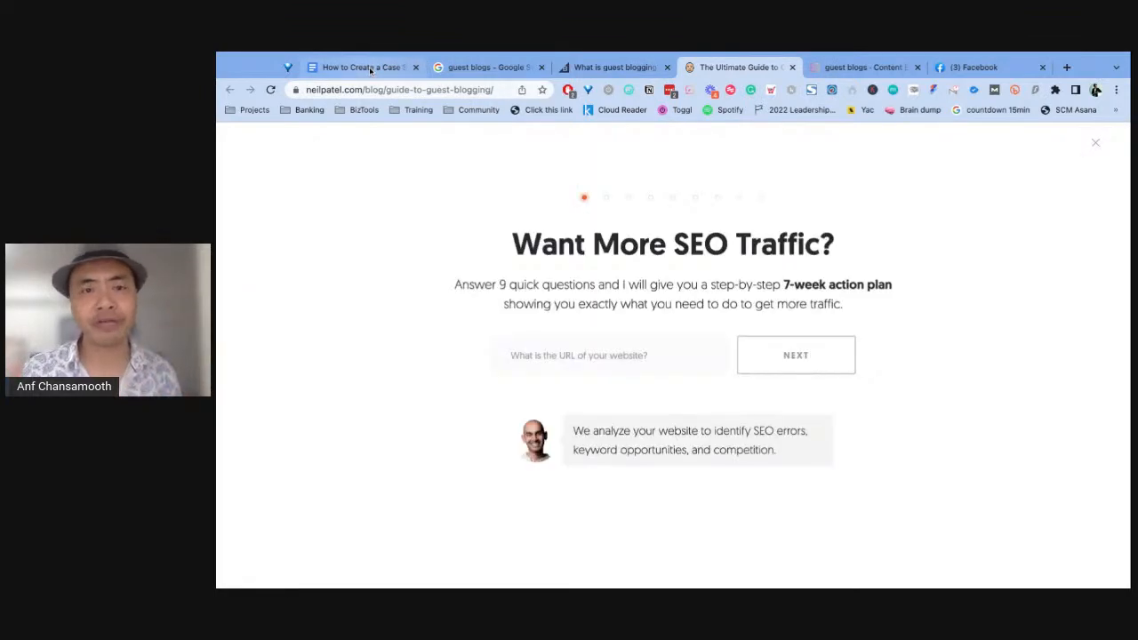
left_click(1095, 143)
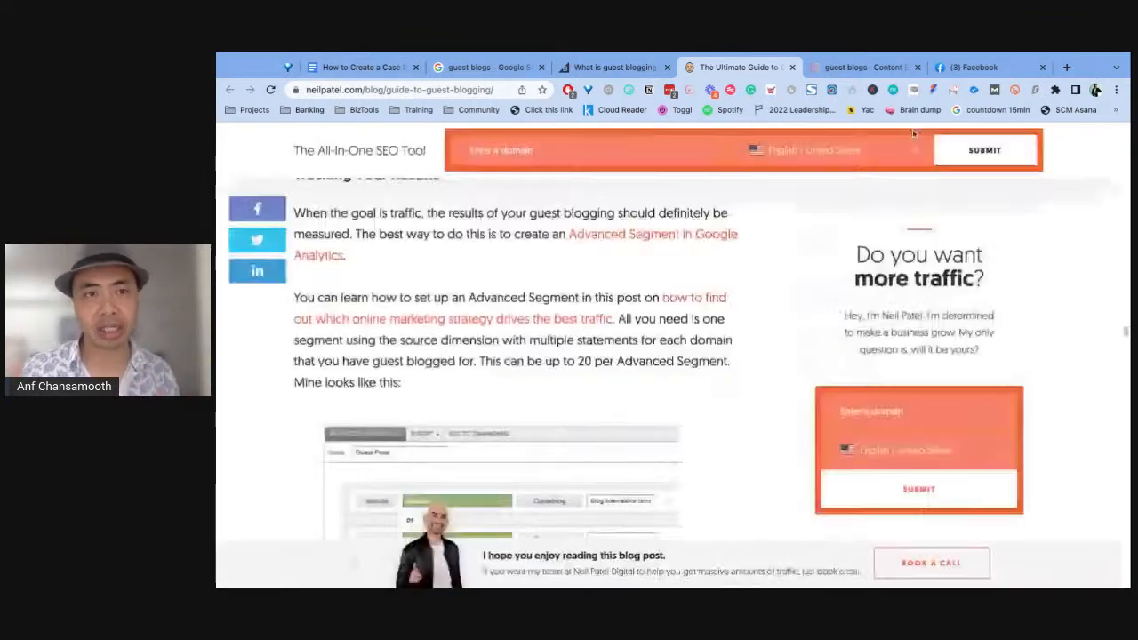
Switch to the "guest blogs" draft in Surfer's Content Editor and review its headings from "Identify your Guest blogging goals" to "How to create excellent guest blogs".
left_click(848, 68)
scroll(729, 293, "down", 1)
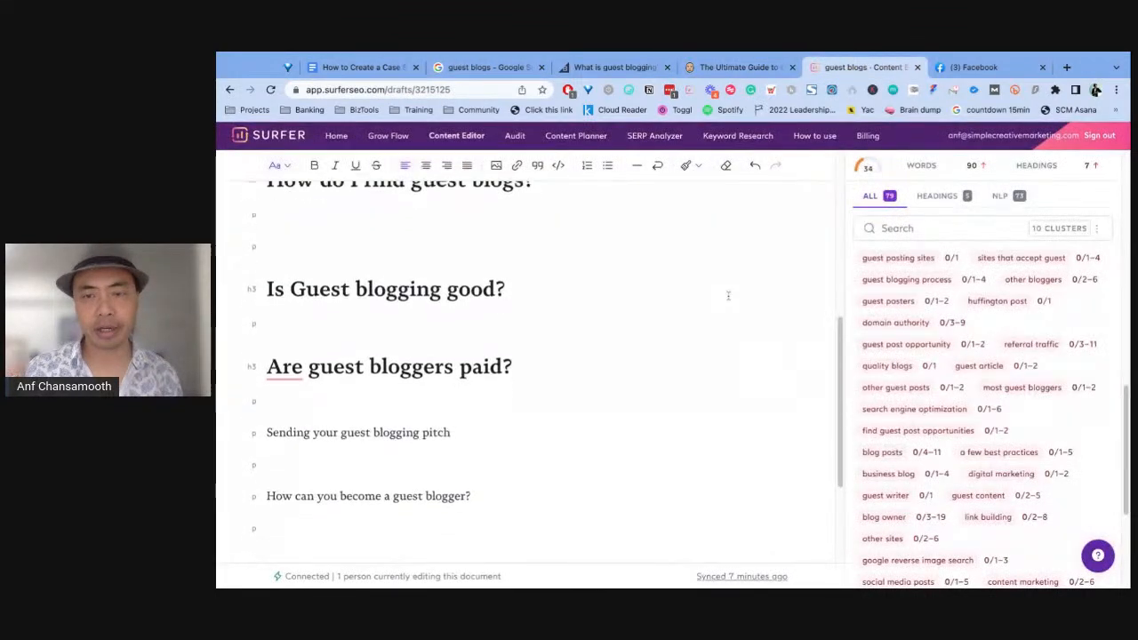
scroll(941, 320, "down", 2)
scroll(933, 337, "up", 3)
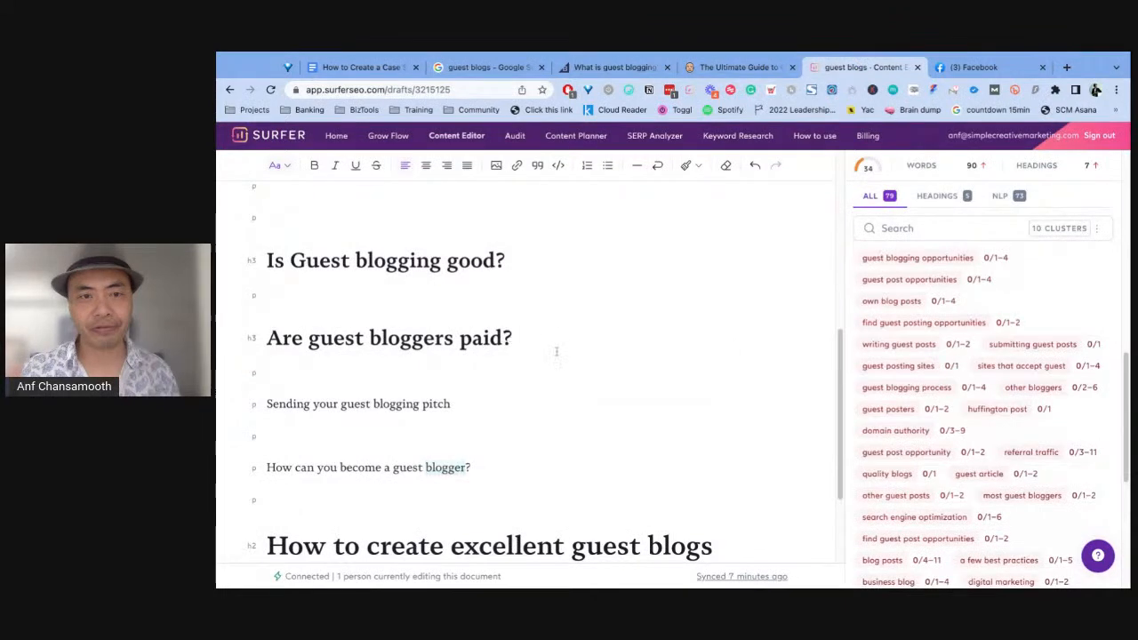
scroll(556, 352, "up", 4)
left_click(427, 311)
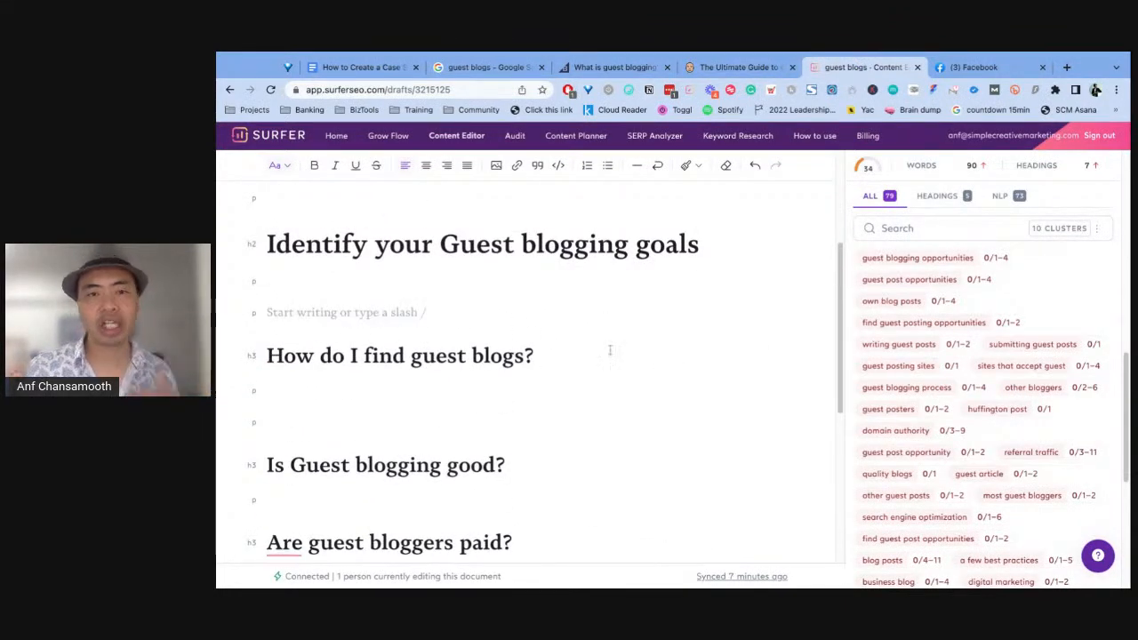
Examine the full list of suggested terms in the guidelines, along with their recommended usage ranges.
scroll(985, 344, "down", 1)
scroll(986, 343, "down", 1)
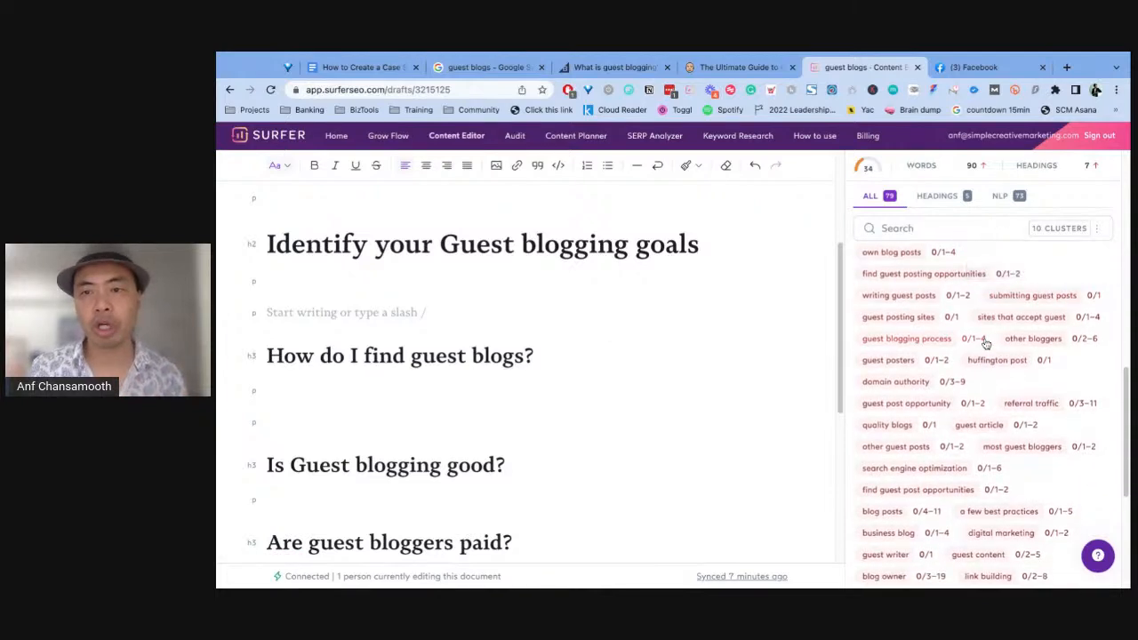
scroll(987, 351, "down", 1)
scroll(1067, 382, "down", 5)
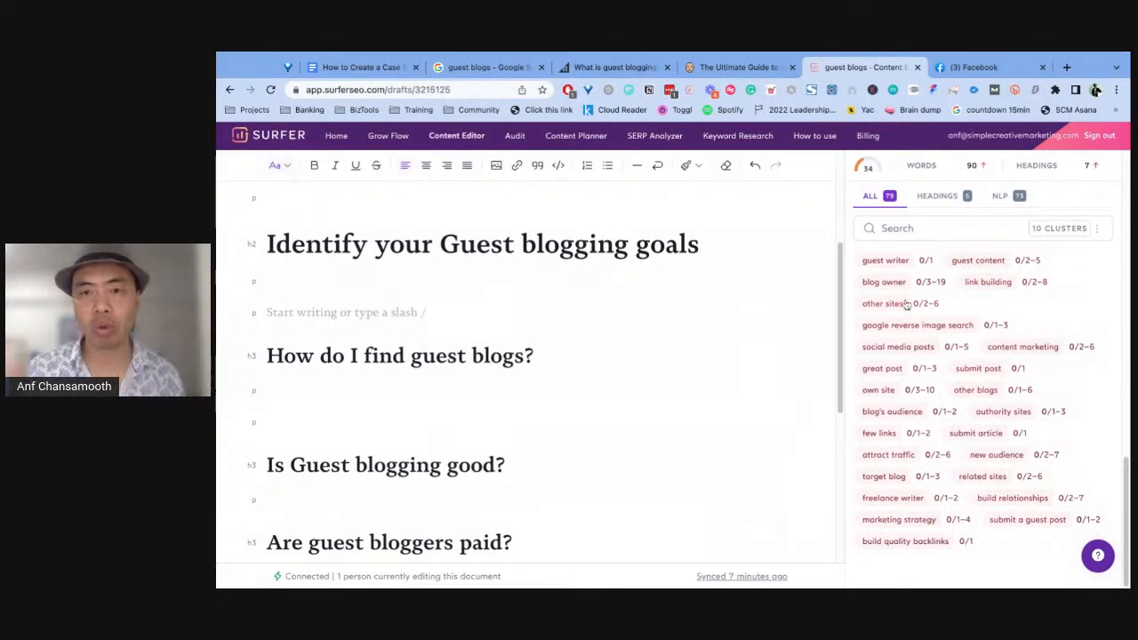
scroll(906, 302, "up", 2)
scroll(936, 327, "up", 2)
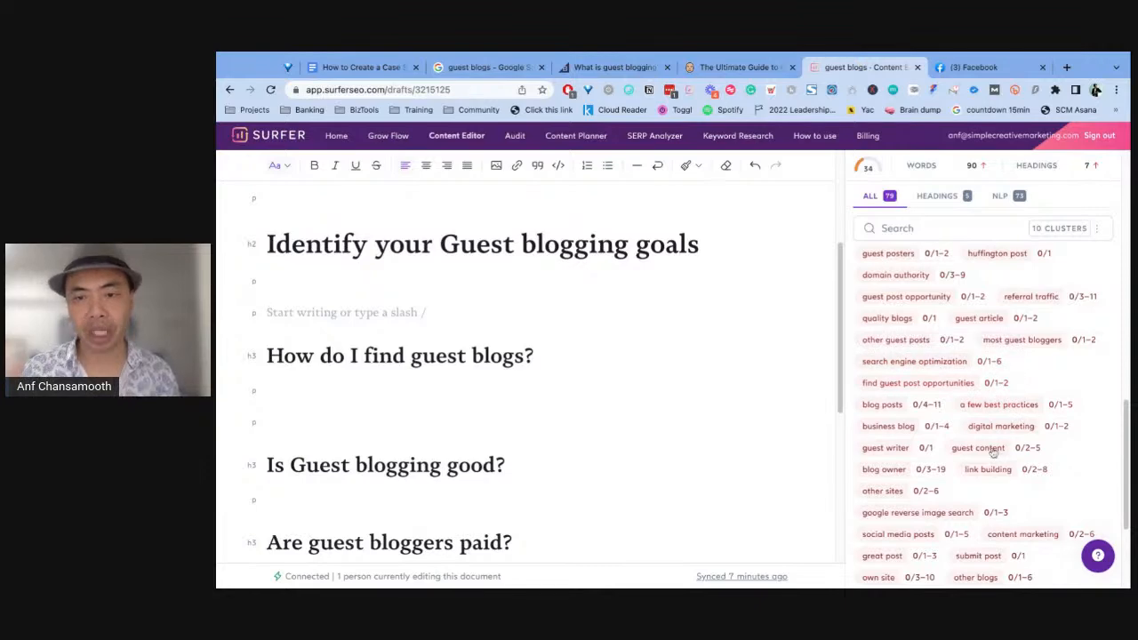
scroll(973, 374, "up", 5)
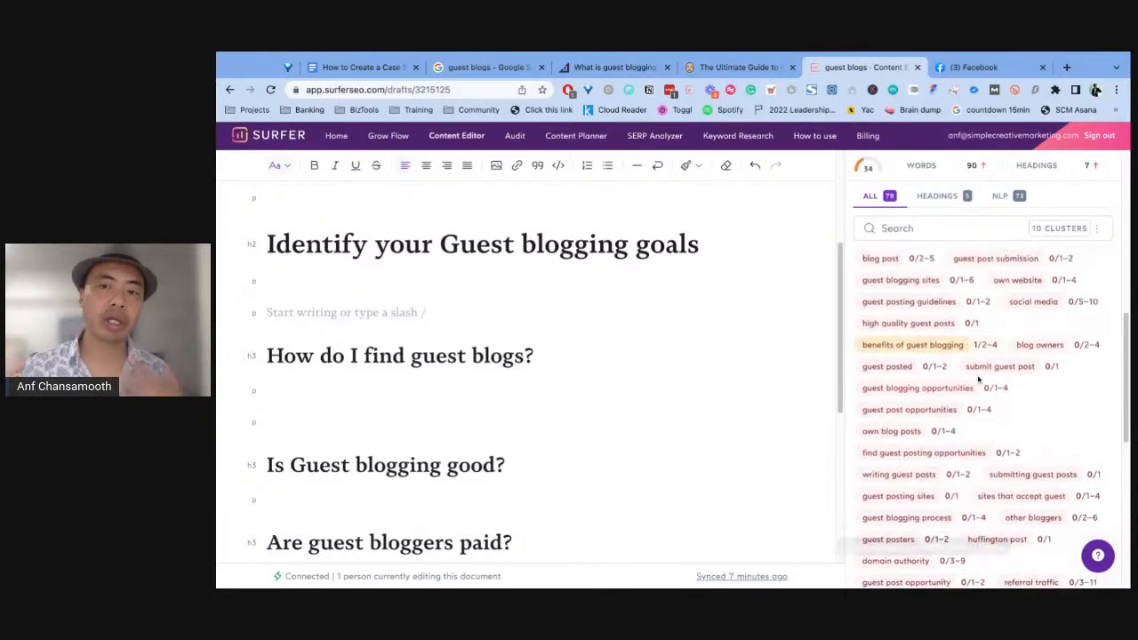
scroll(978, 380, "up", 5)
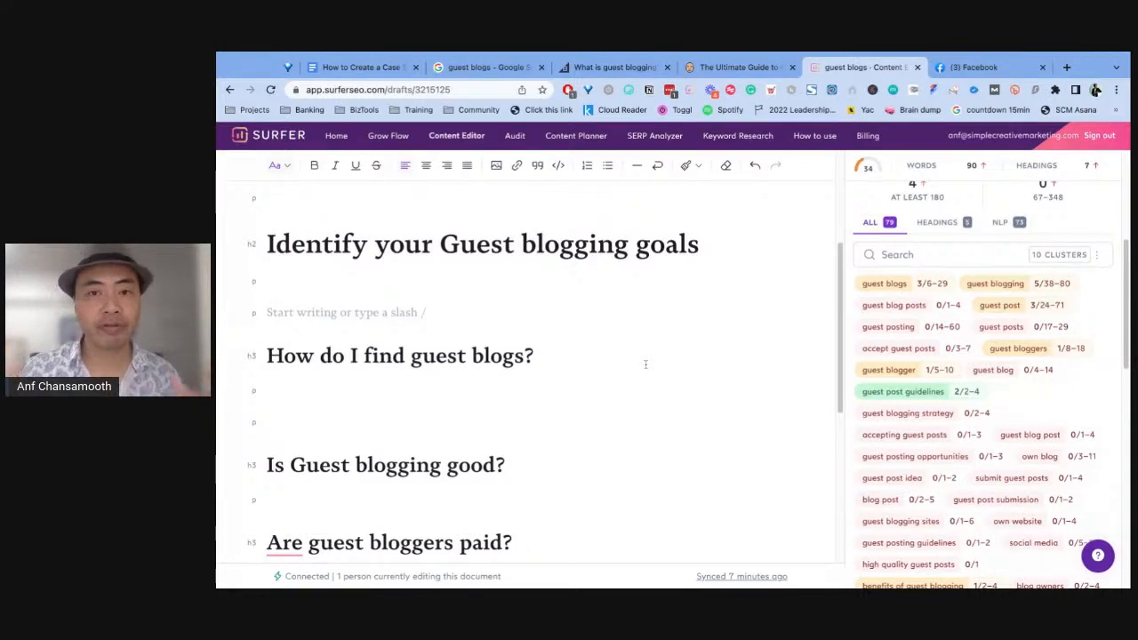
scroll(658, 343, "down", 1)
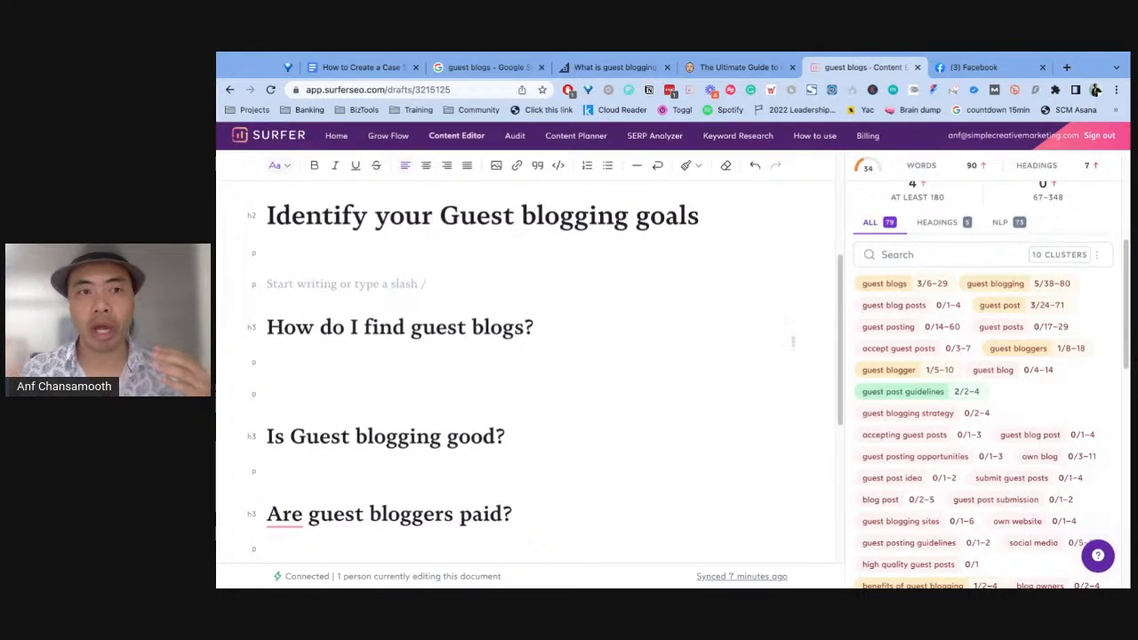
scroll(930, 340, "up", 3)
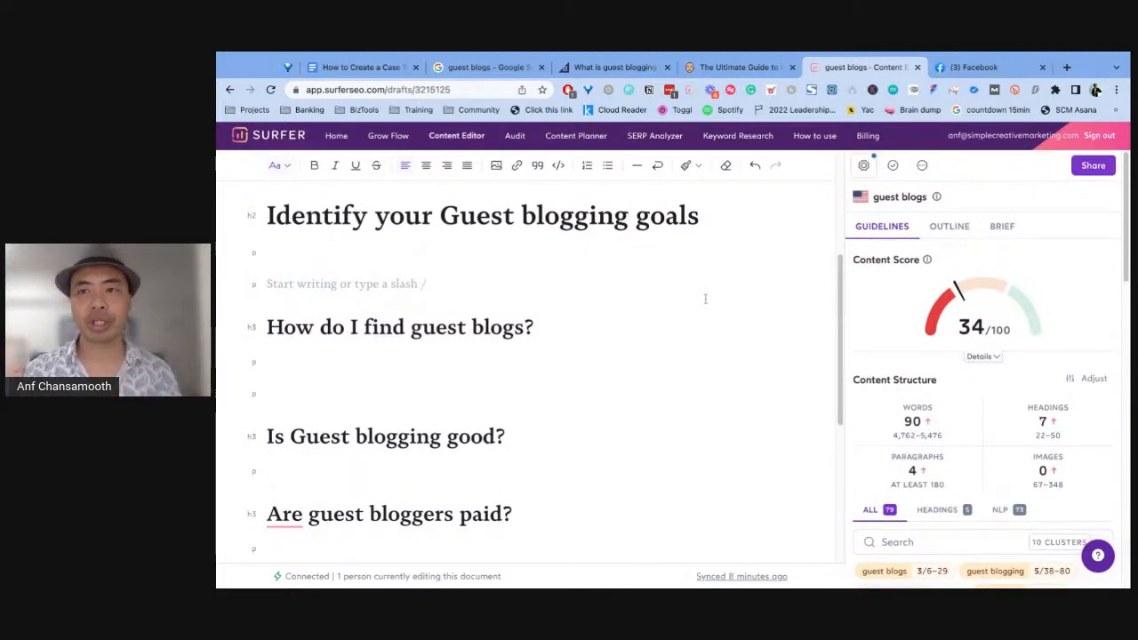
Open the draft's sharing options and copy the Content Editor link for a writer.
scroll(674, 300, "up", 1)
scroll(594, 301, "up", 3)
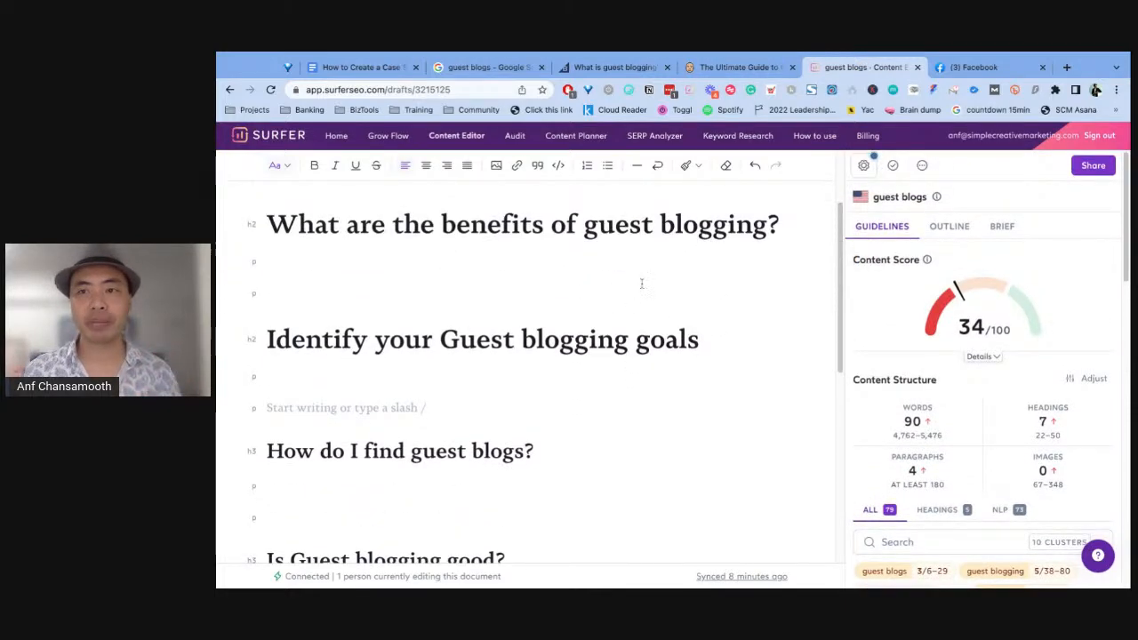
left_click(680, 259)
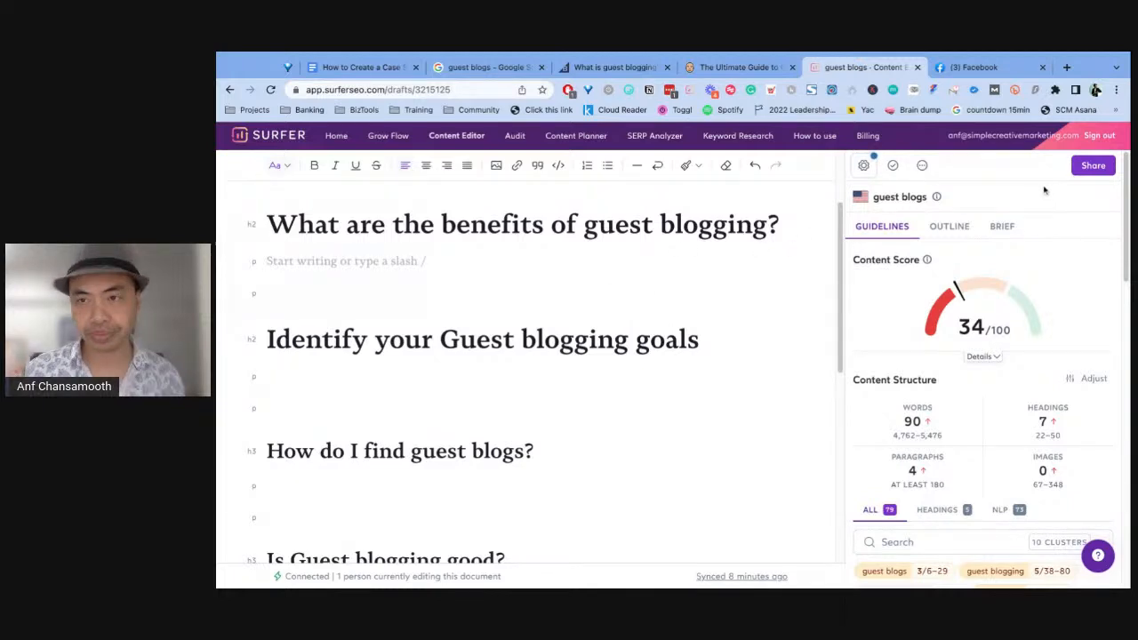
left_click(1093, 169)
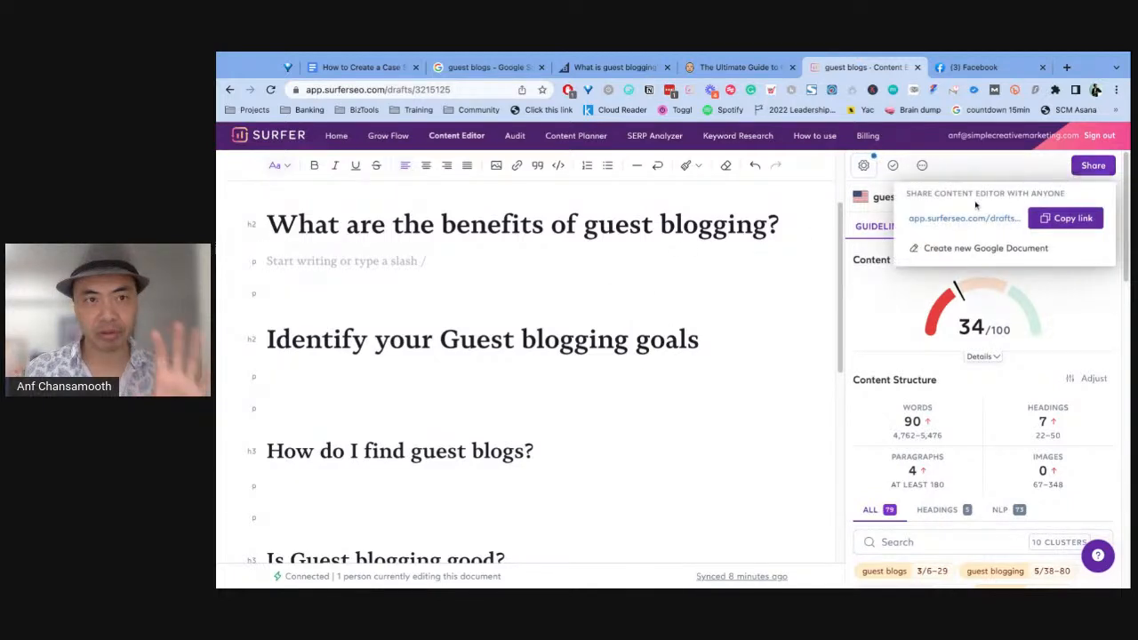
left_click(700, 249)
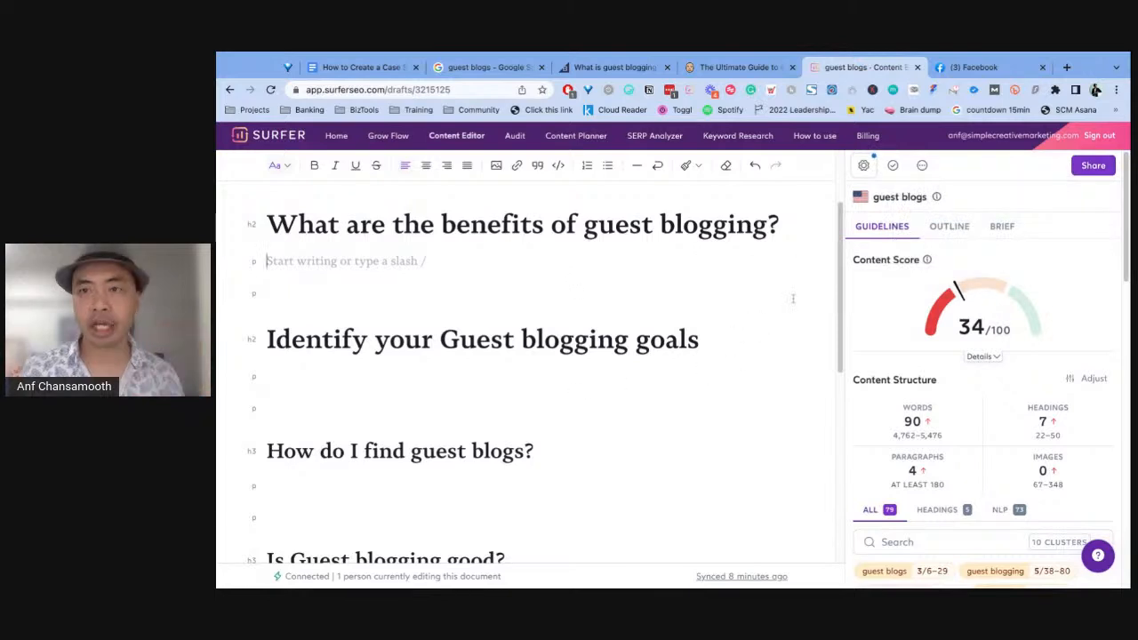
left_click(1099, 171)
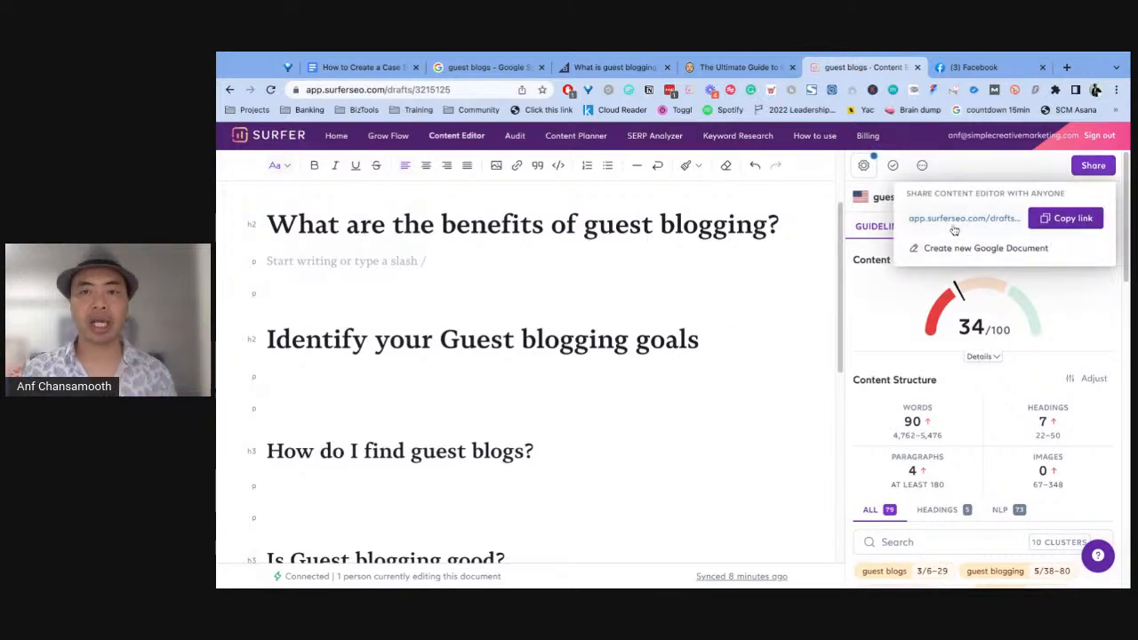
left_click(1069, 221)
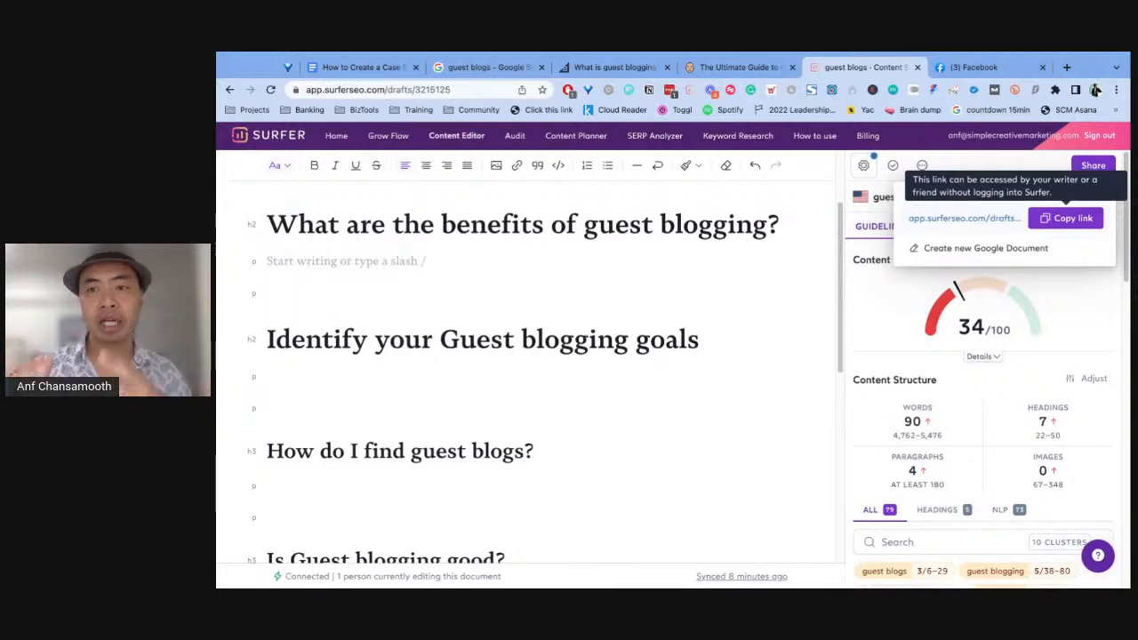
left_click(544, 281)
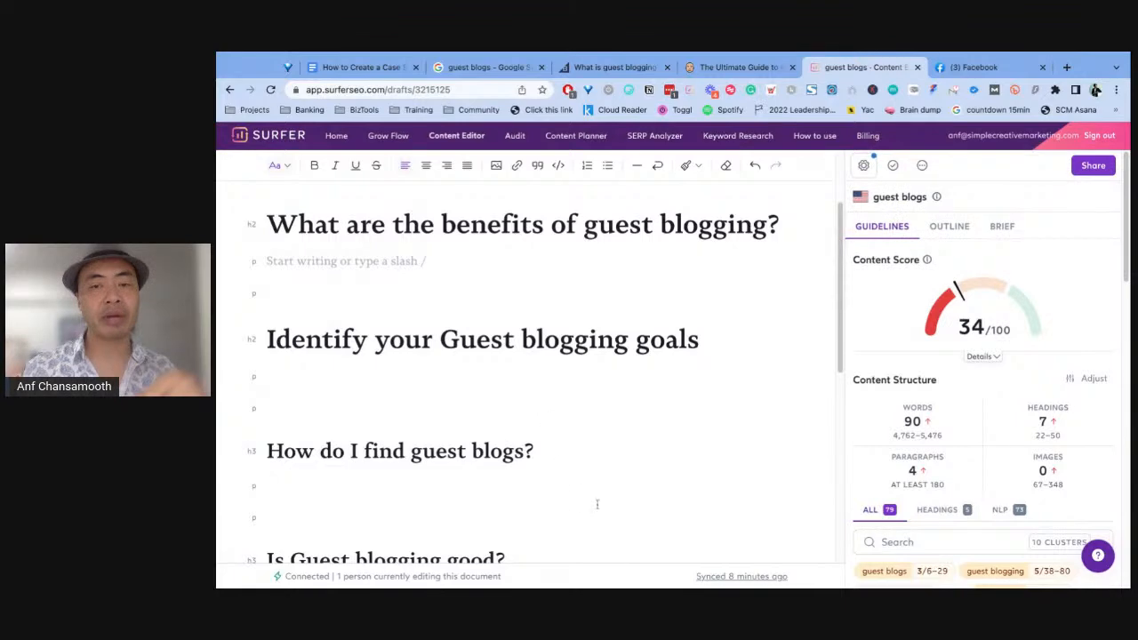
Review the draft's term usage and content structure targets, and read the explanation of the Content Score.
scroll(1013, 374, "down", 5)
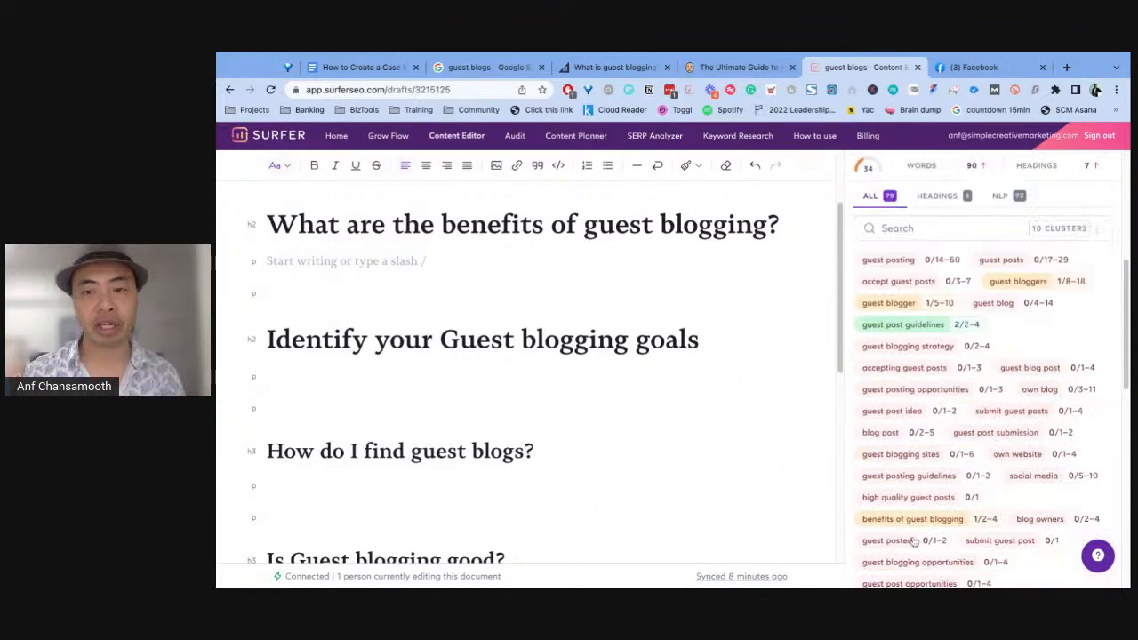
scroll(1013, 345, "up", 4)
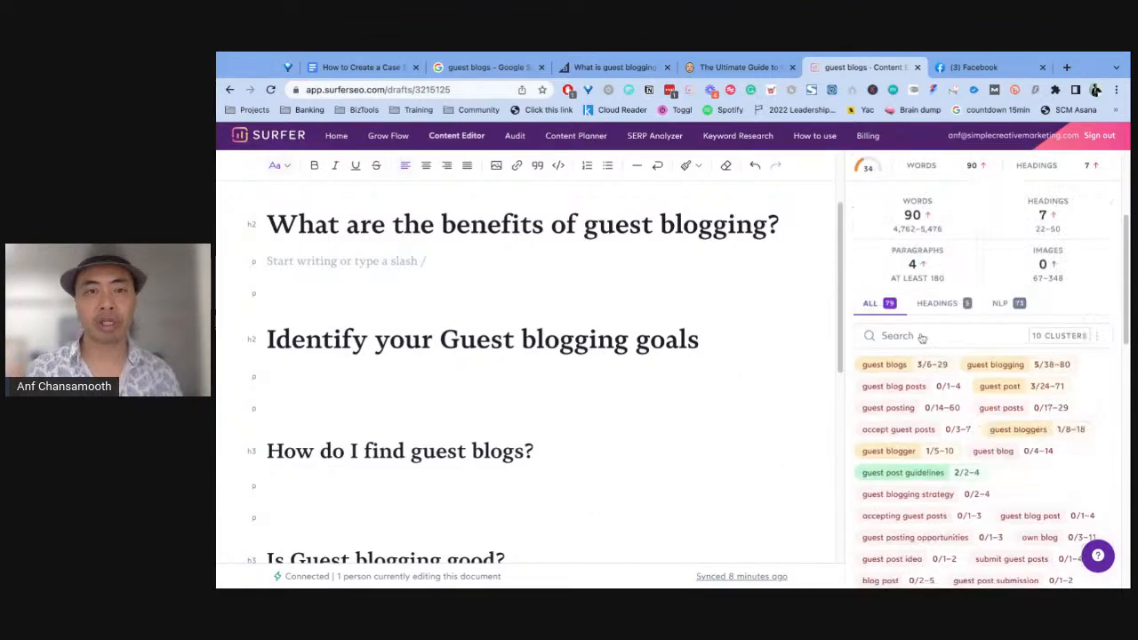
scroll(698, 382, "down", 1)
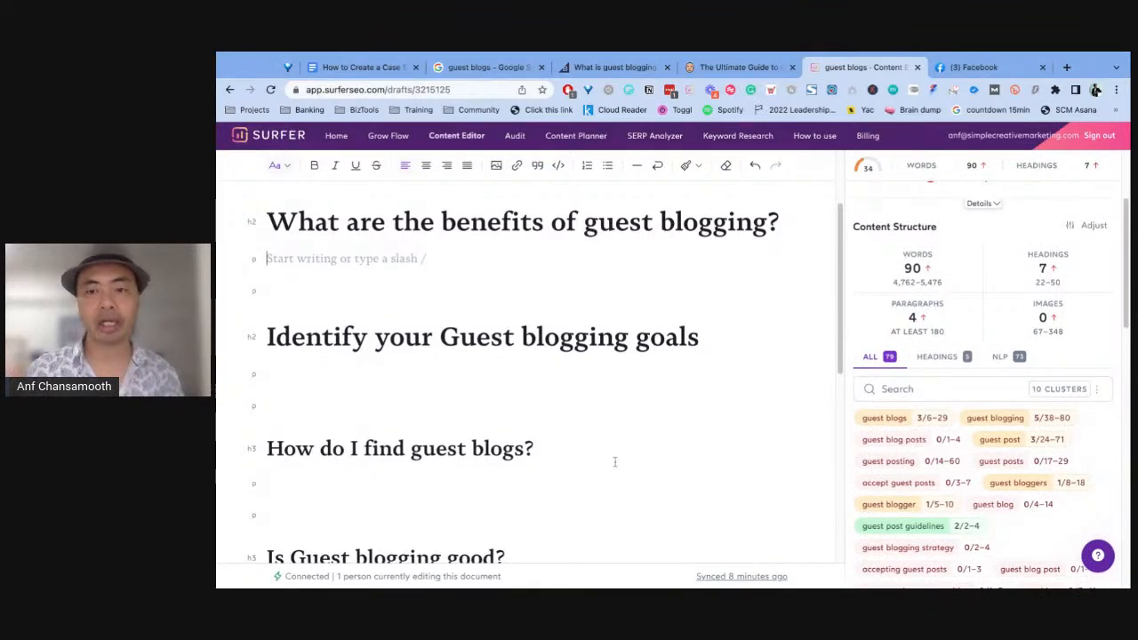
scroll(699, 387, "down", 1)
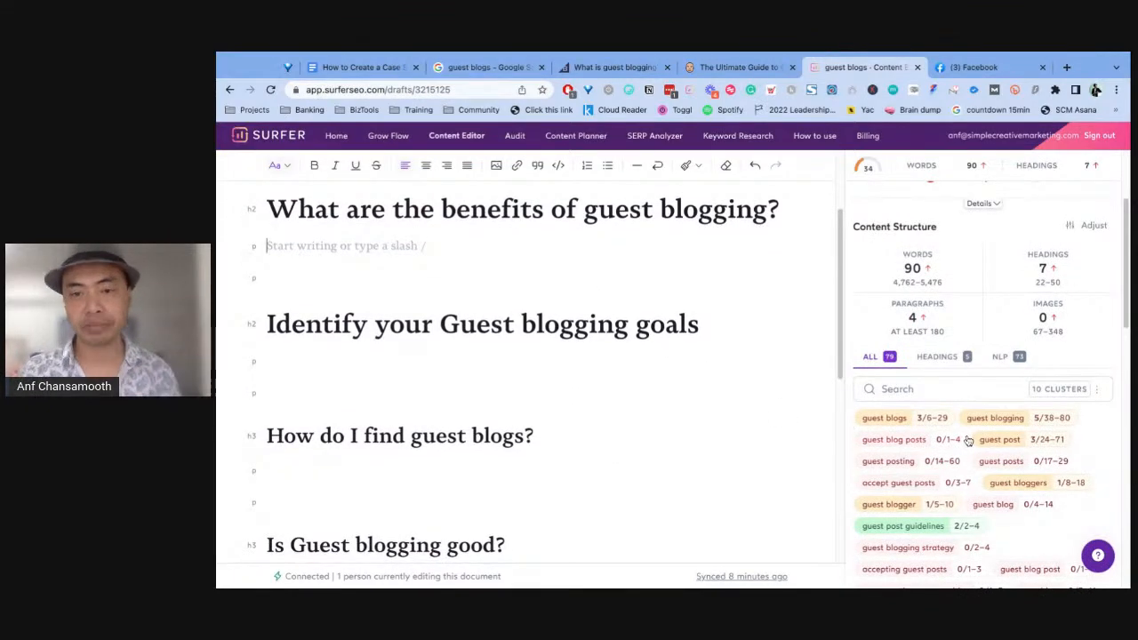
scroll(925, 373, "down", 4)
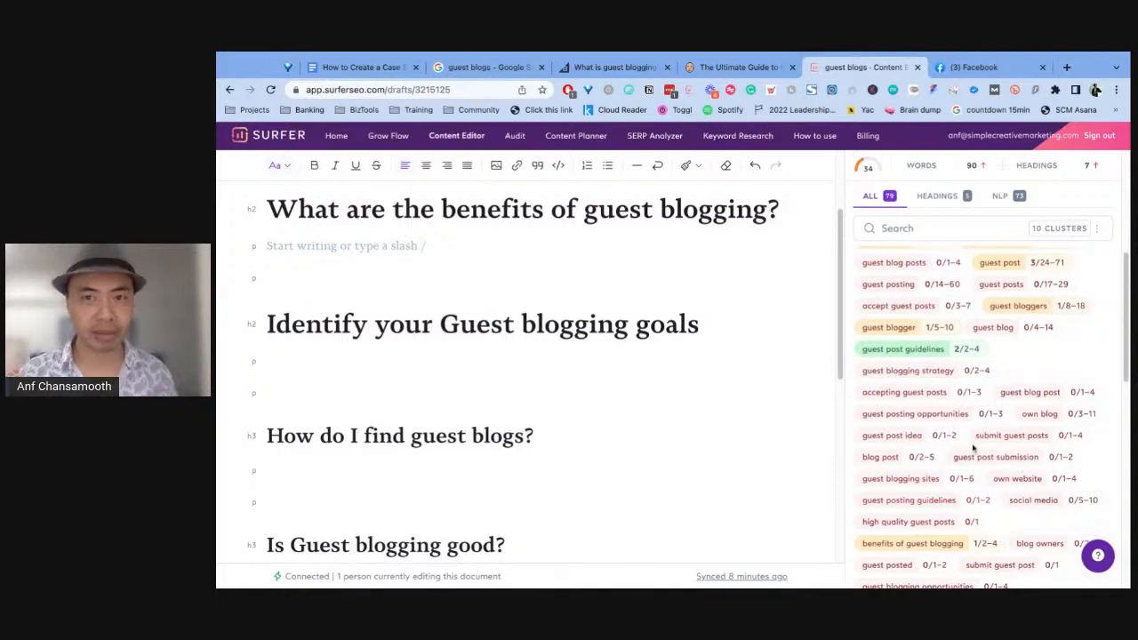
scroll(974, 449, "up", 5)
mouse_move(1018, 299)
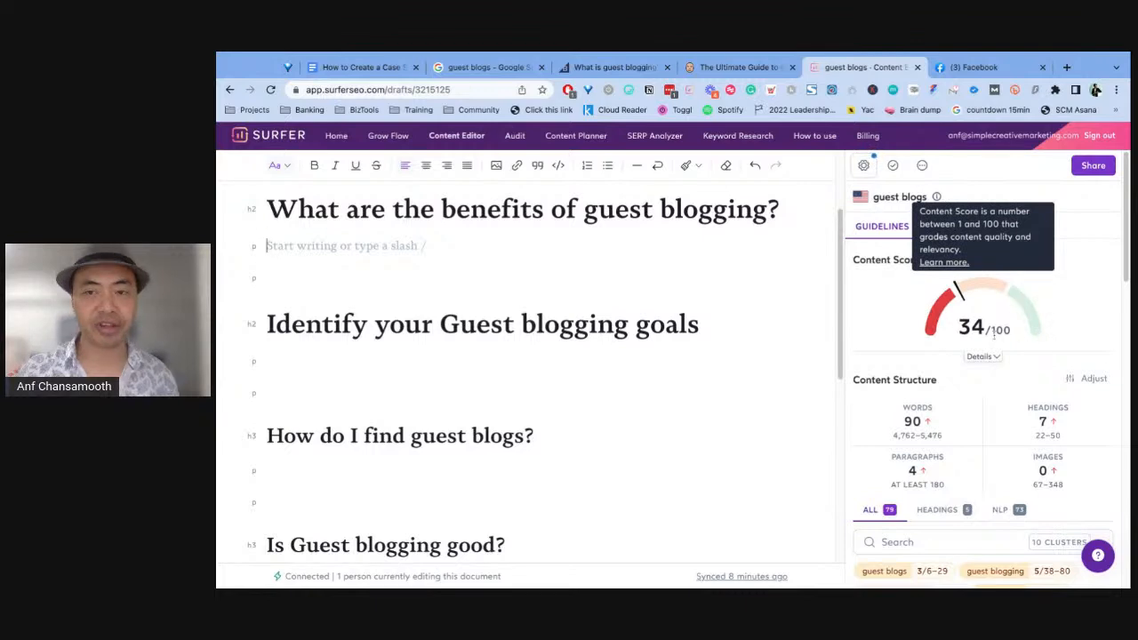
Create a new Google Document from the draft's sharing options and copy the entire Surfer draft into it.
left_click(1098, 168)
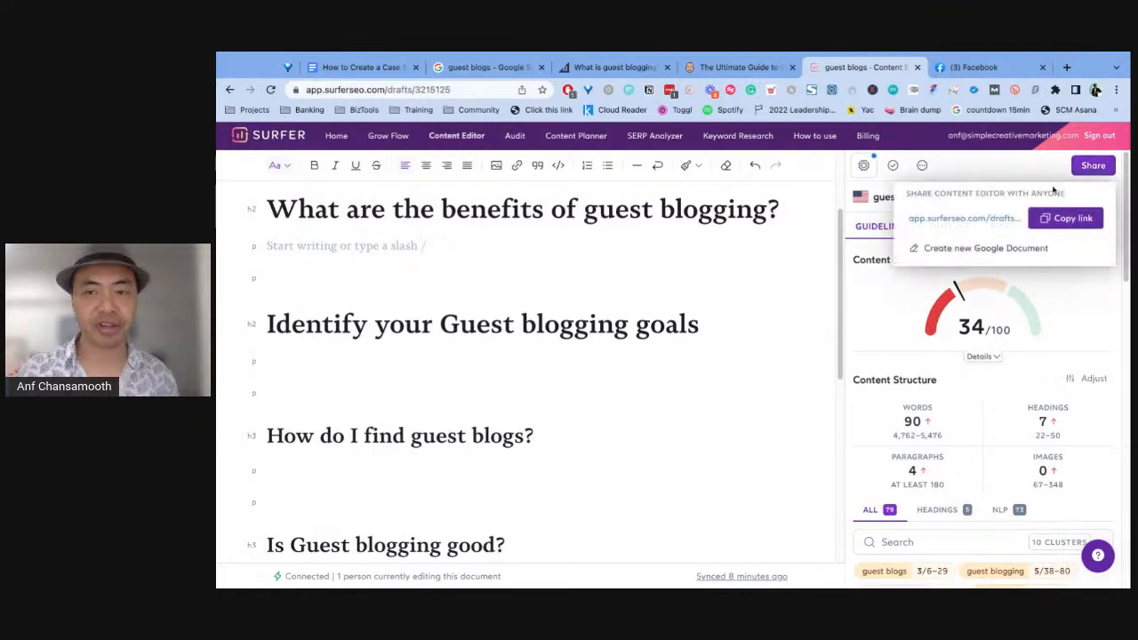
left_click(965, 250)
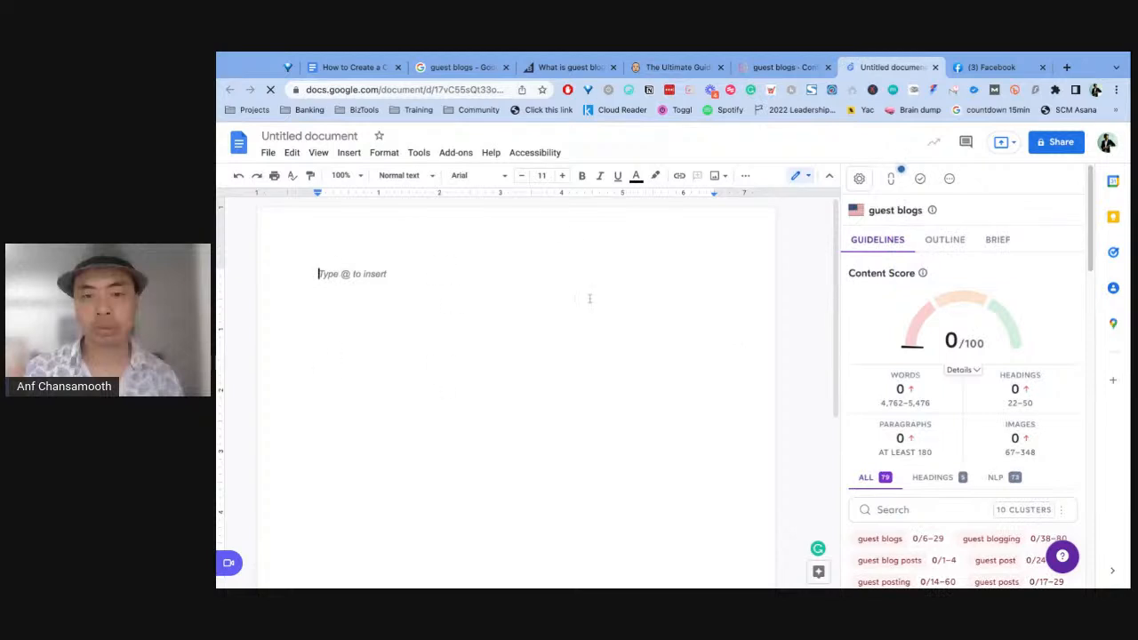
left_click(772, 69)
left_click(538, 246)
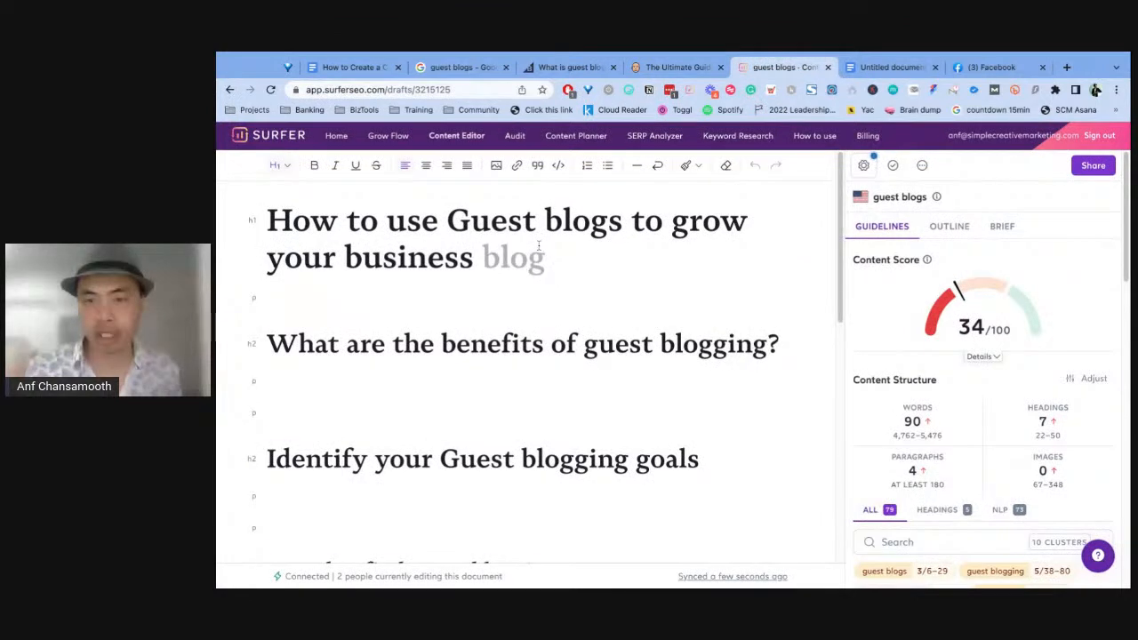
key("ctrl+a")
left_click(889, 68)
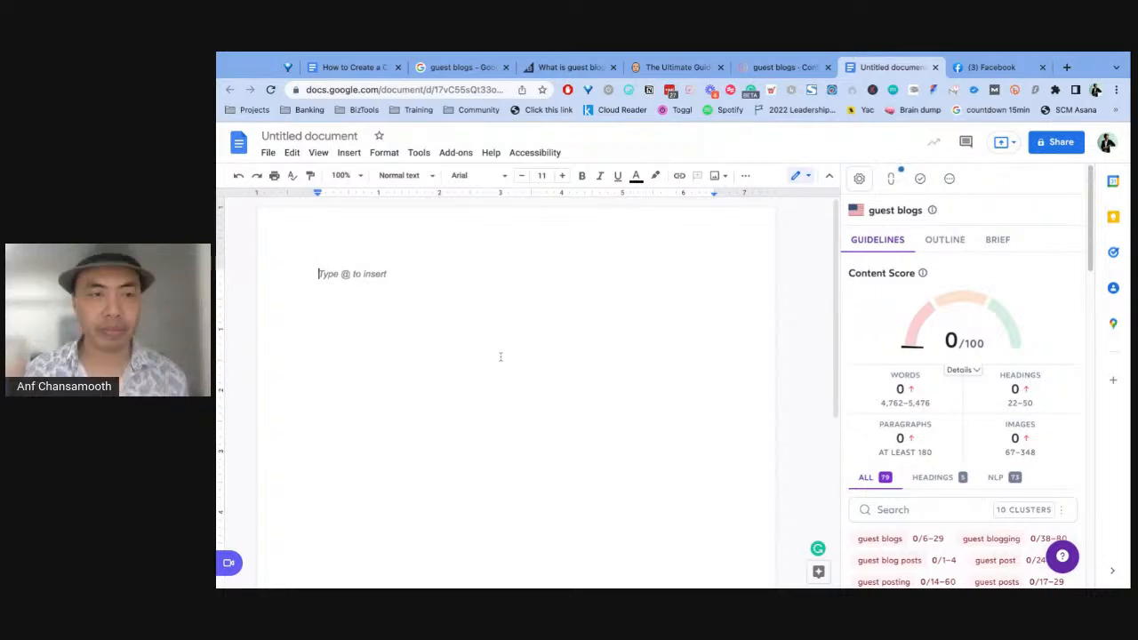
key("ctrl+v")
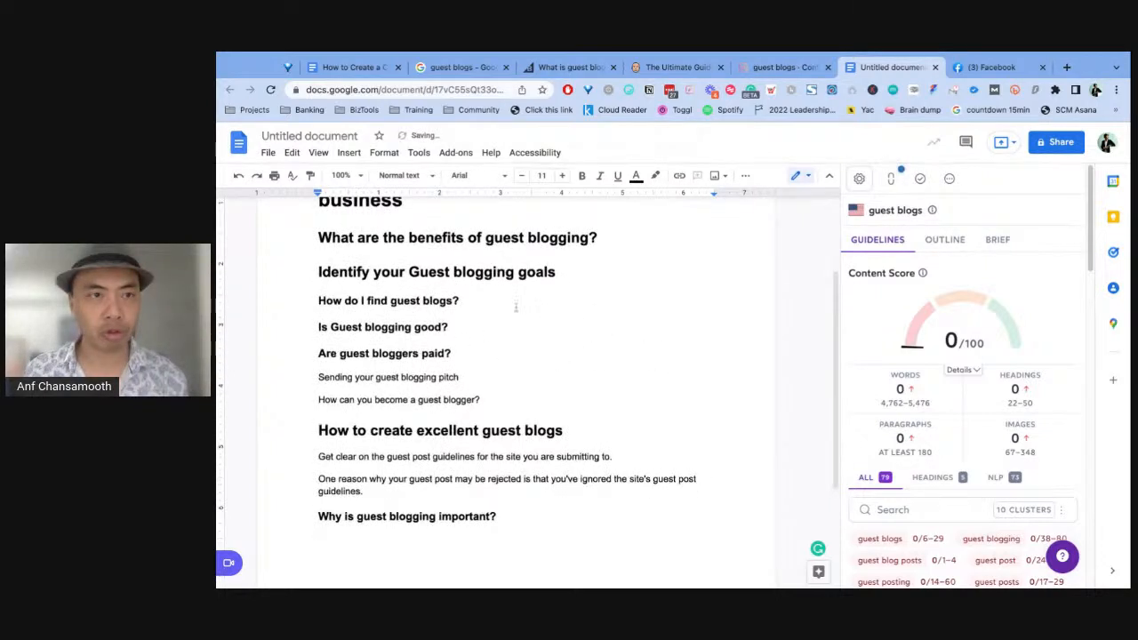
Name the Google document "How to use Guest blogs to grow your business" after its main heading.
scroll(516, 306, "up", 3)
left_click(602, 304)
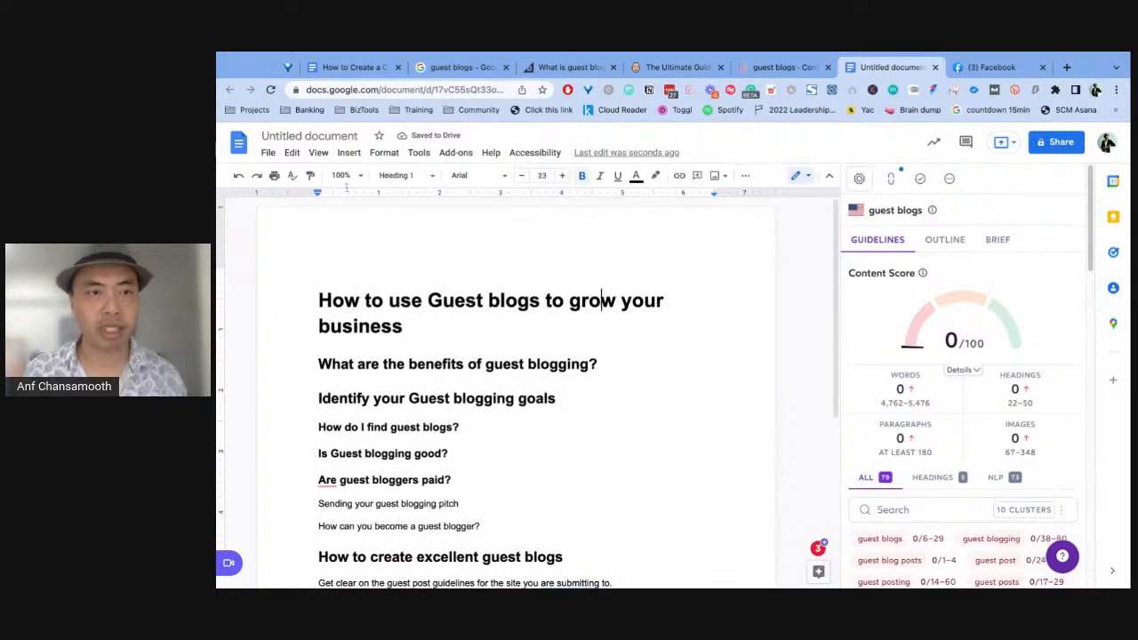
left_click(302, 135)
key("Return")
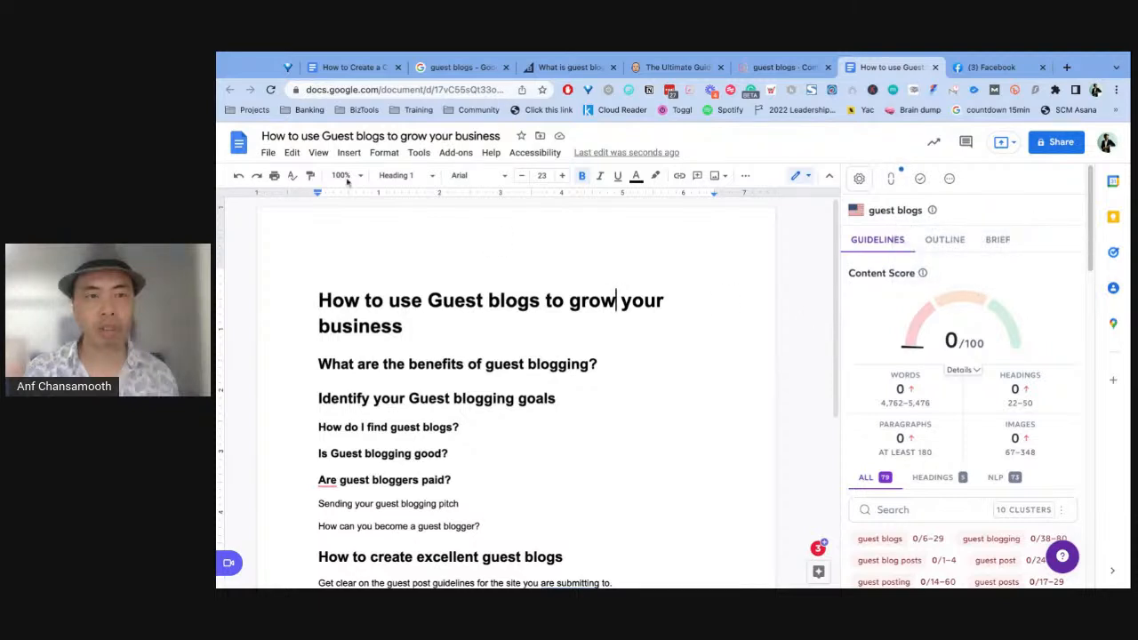
Reload the Google document so that Surfer's guidelines recalculate the Content Score for the copied draft.
left_click(270, 90)
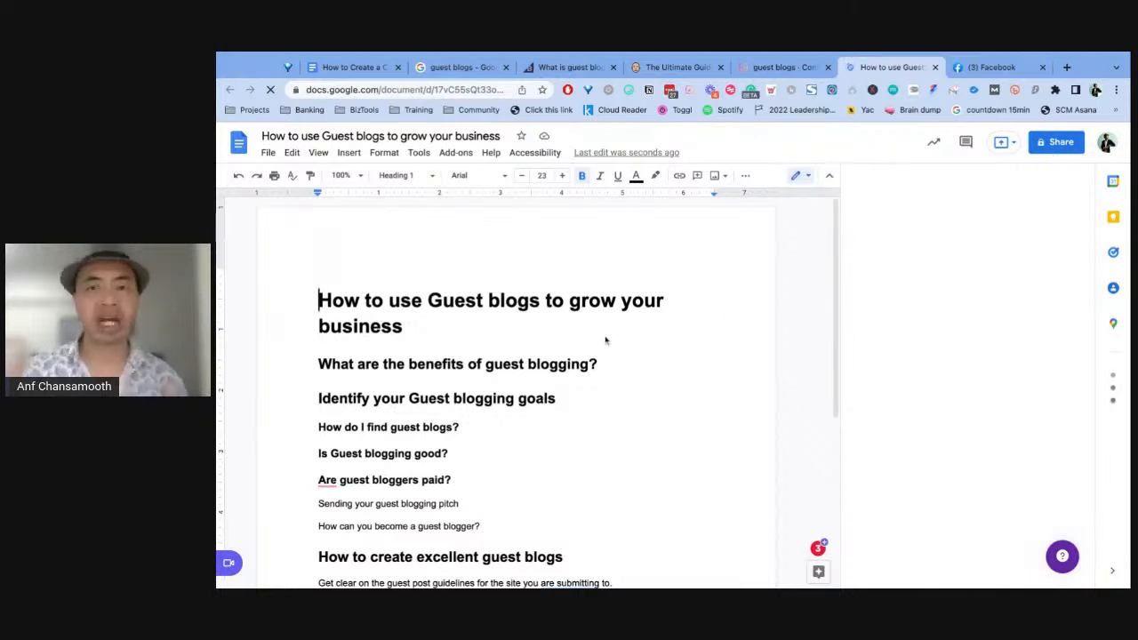
scroll(607, 337, "down", 3)
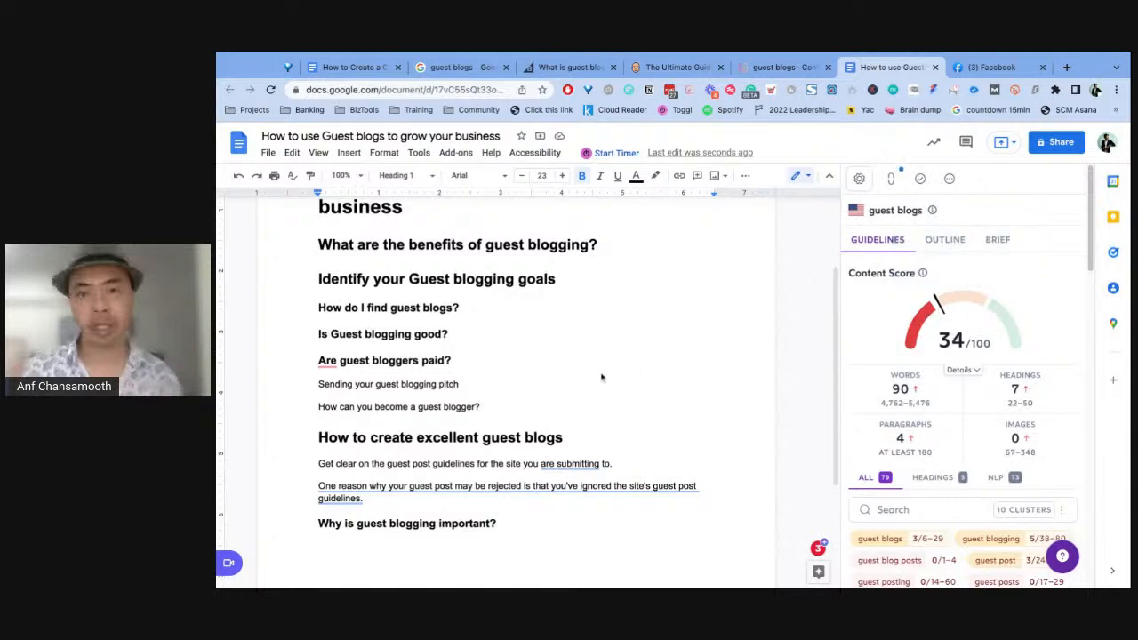
scroll(517, 309, "up", 1)
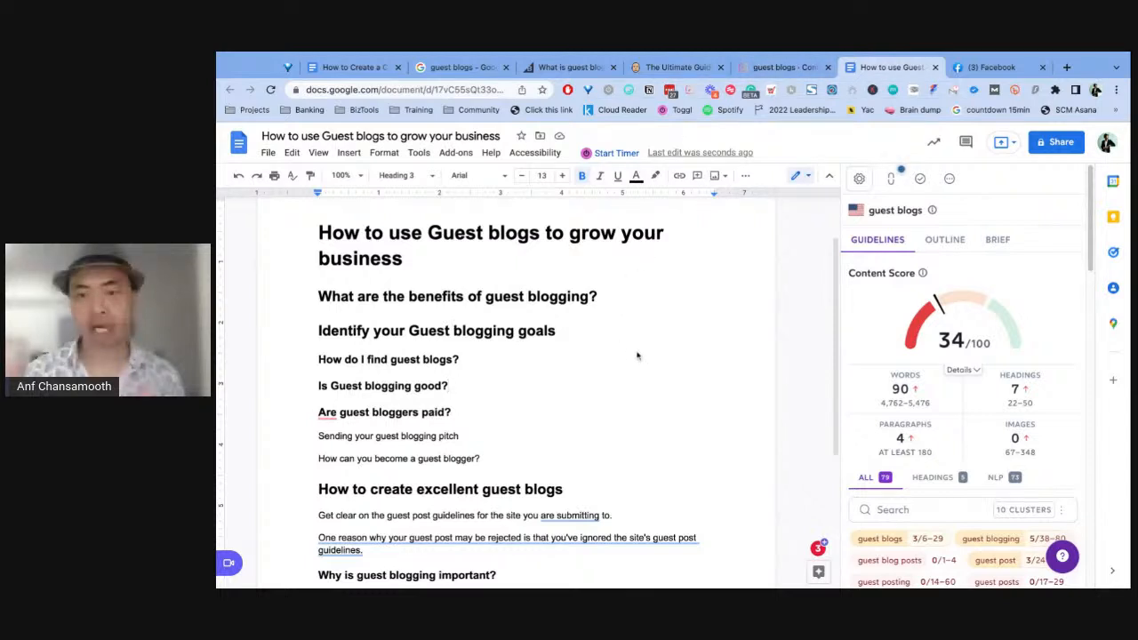
Review the article's heading outline alongside Surfer's guidelines in the Google document, and return to the guest blogs draft in Surfer's Content Editor.
scroll(655, 363, "down", 3)
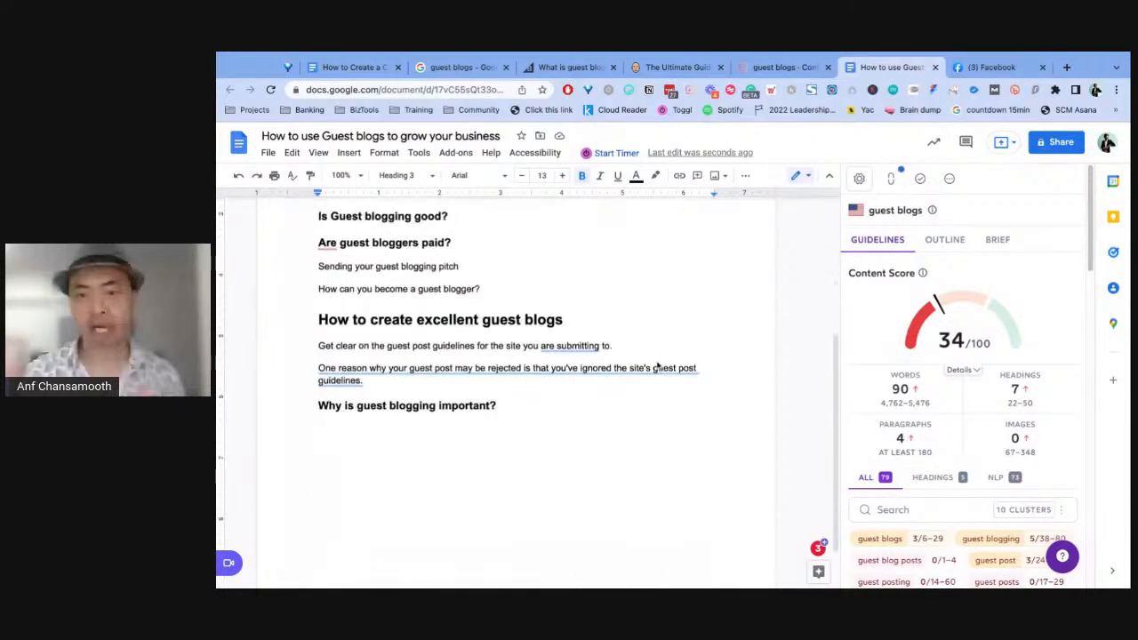
scroll(675, 348, "up", 3)
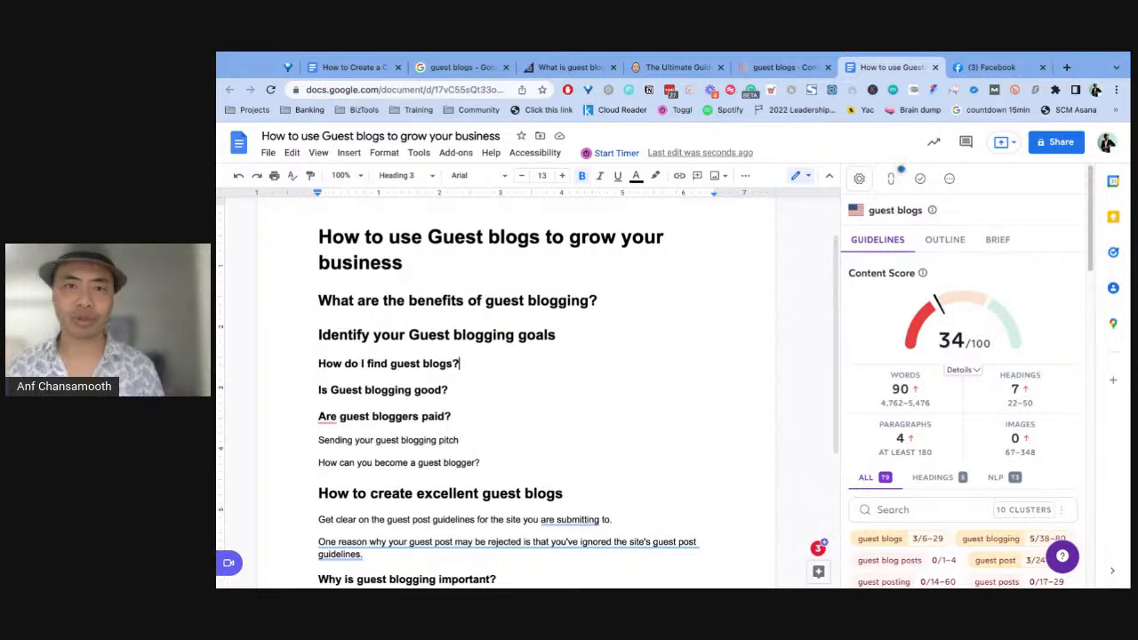
scroll(700, 347, "down", 1)
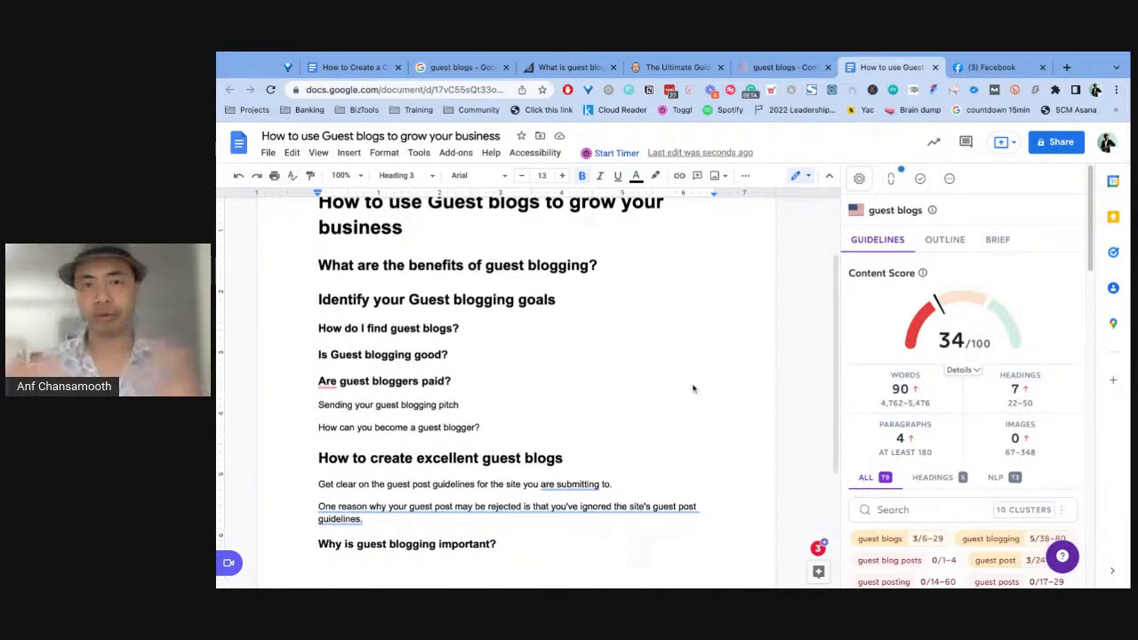
scroll(699, 384, "up", 1)
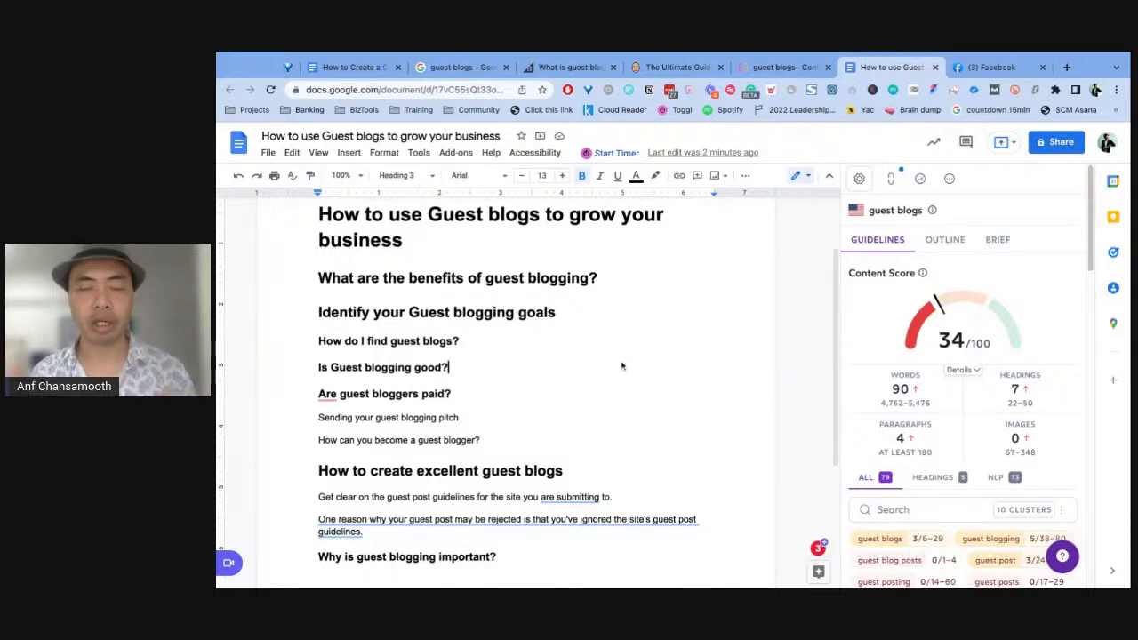
scroll(621, 365, "down", 3)
scroll(631, 333, "up", 5)
scroll(630, 332, "down", 4)
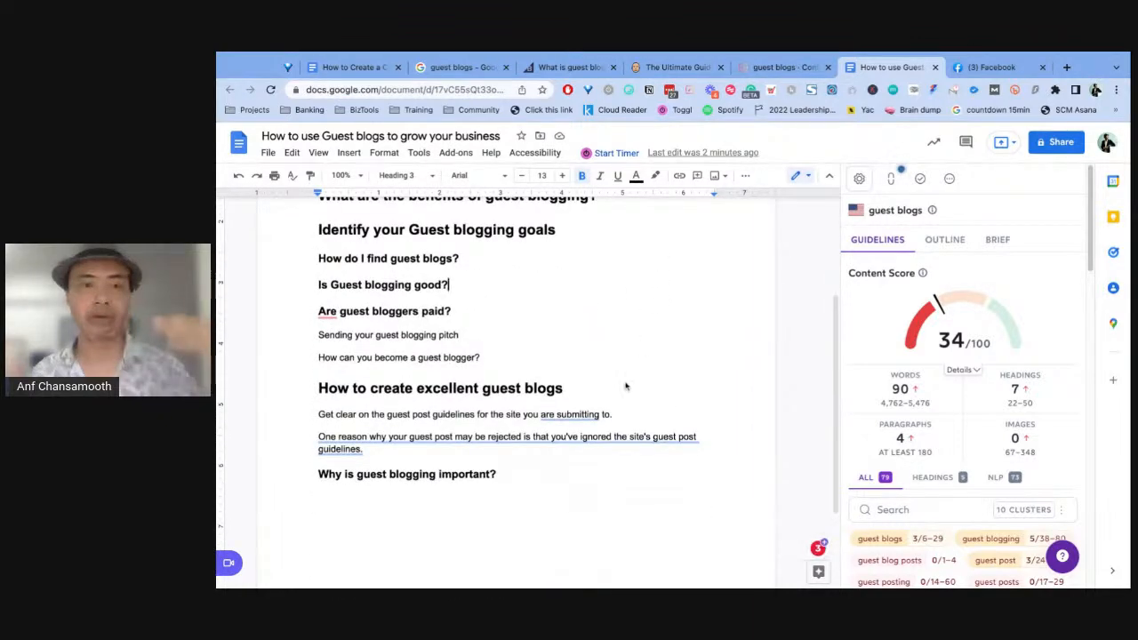
scroll(625, 385, "up", 2)
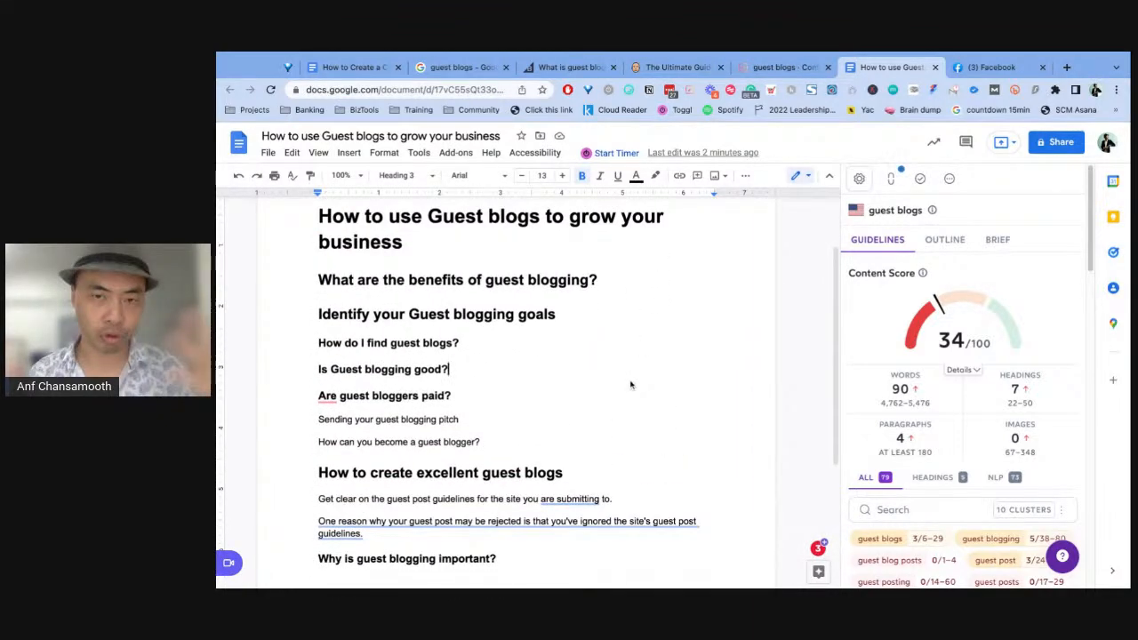
left_click(780, 71)
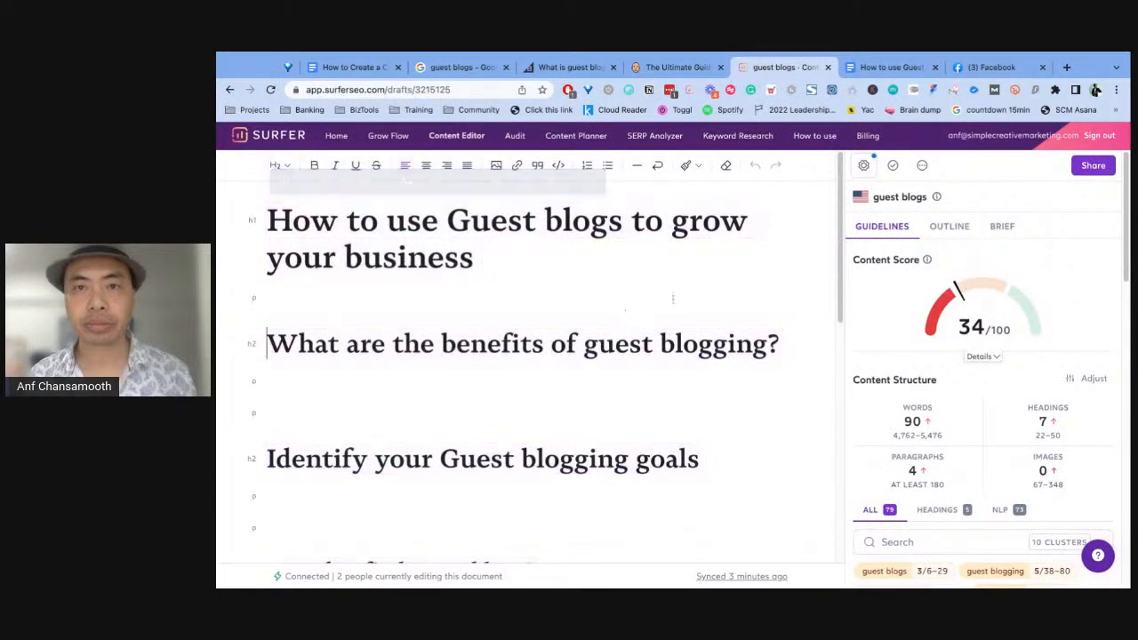